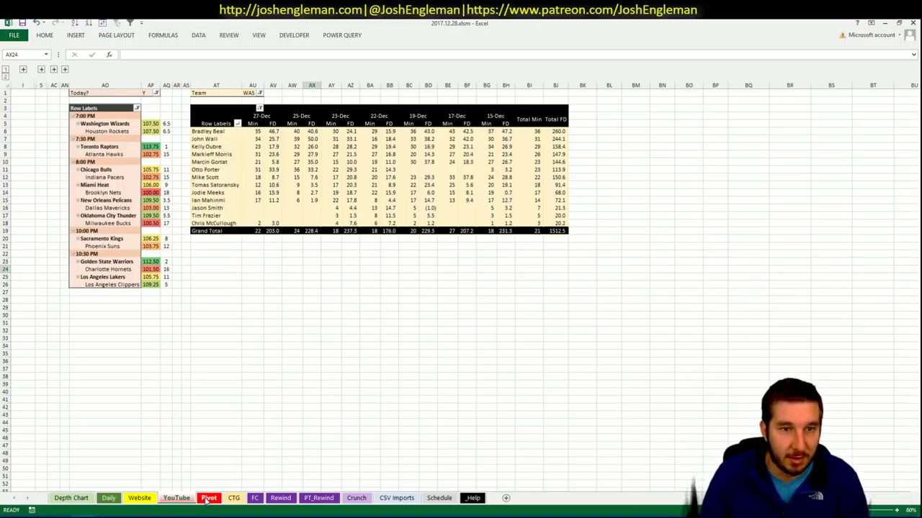
Examine Washington's shot profile against HOU on the CTG sheet and check the team's game log on the YouTube sheet.
click(207, 499)
click(233, 499)
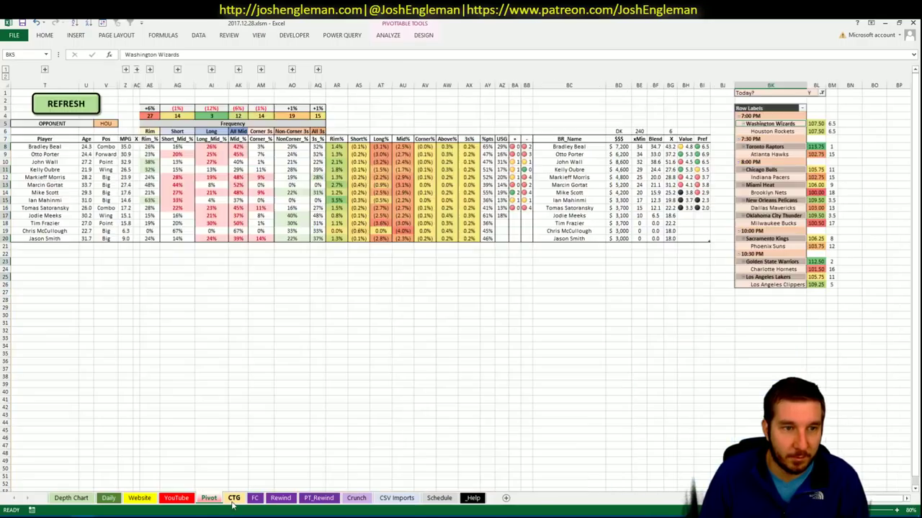
click(290, 330)
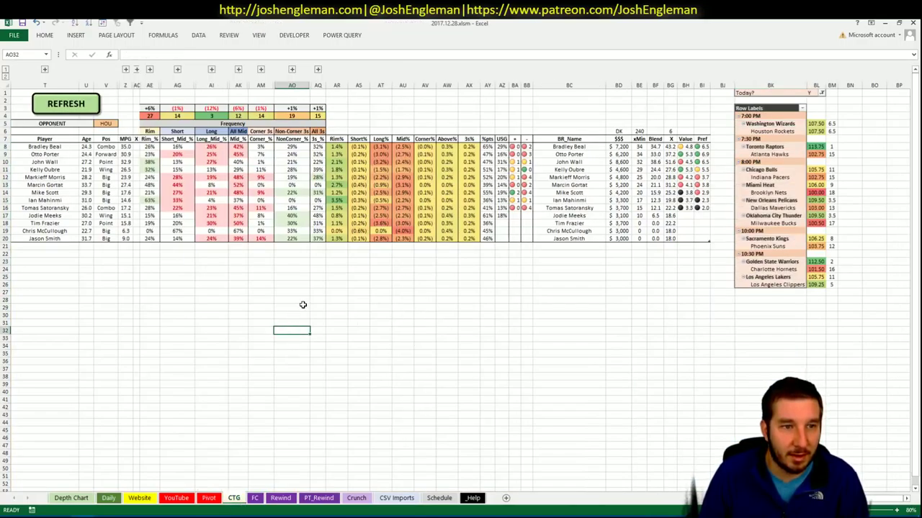
click(318, 283)
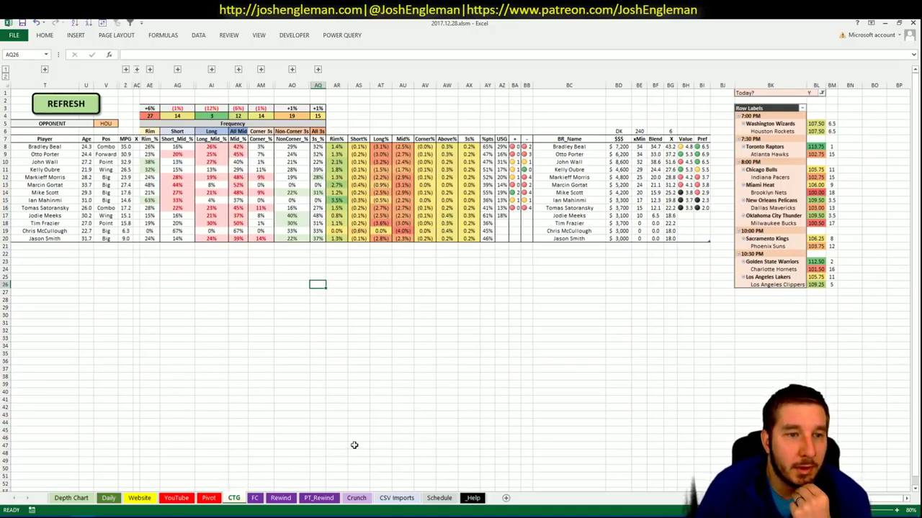
click(208, 499)
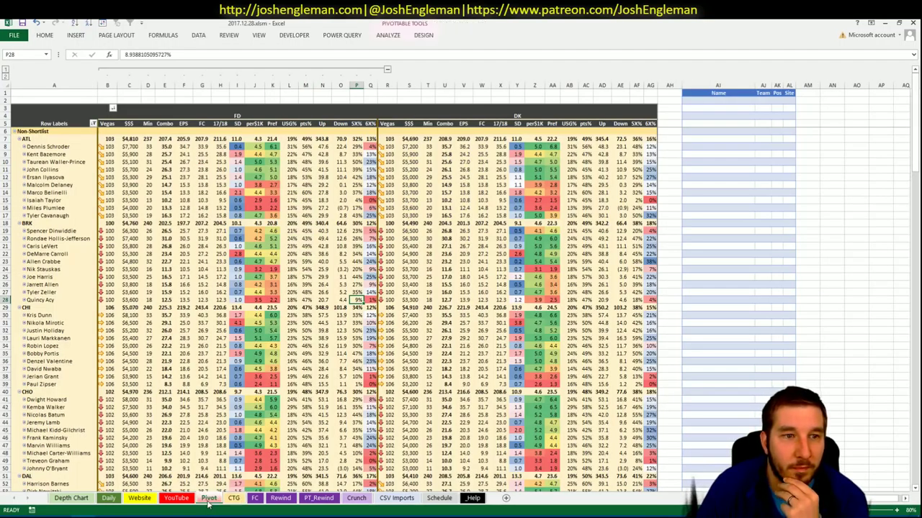
click(184, 501)
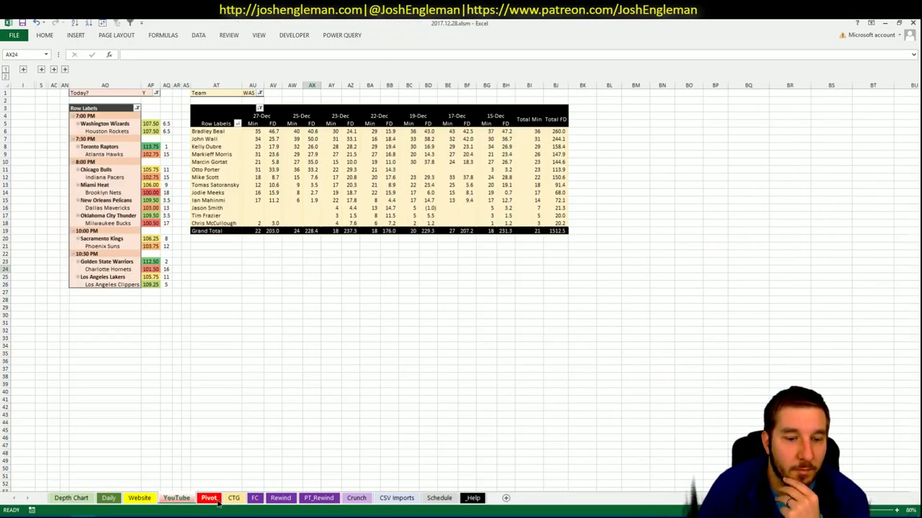
Review the WAS player projections at the end of the pivot table on the Pivot sheet.
click(213, 501)
click(127, 231)
scroll(127, 233, down, 17)
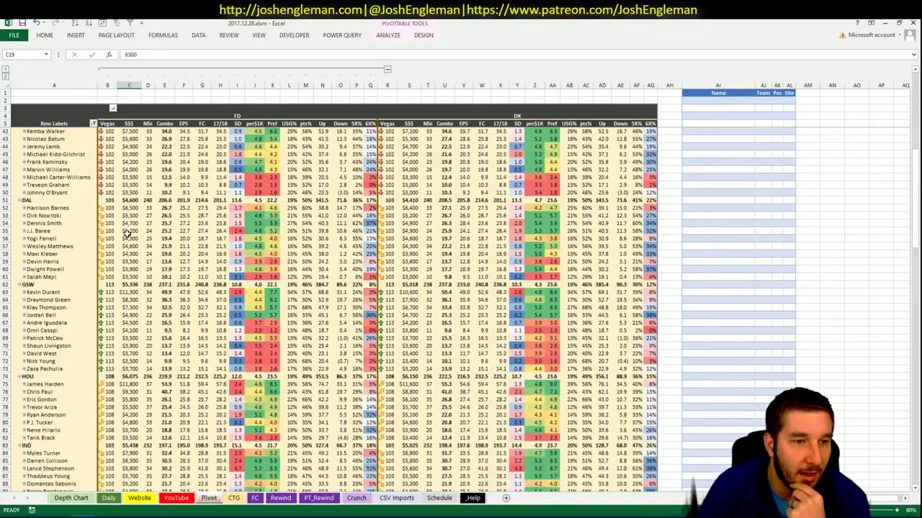
scroll(127, 235, down, 20)
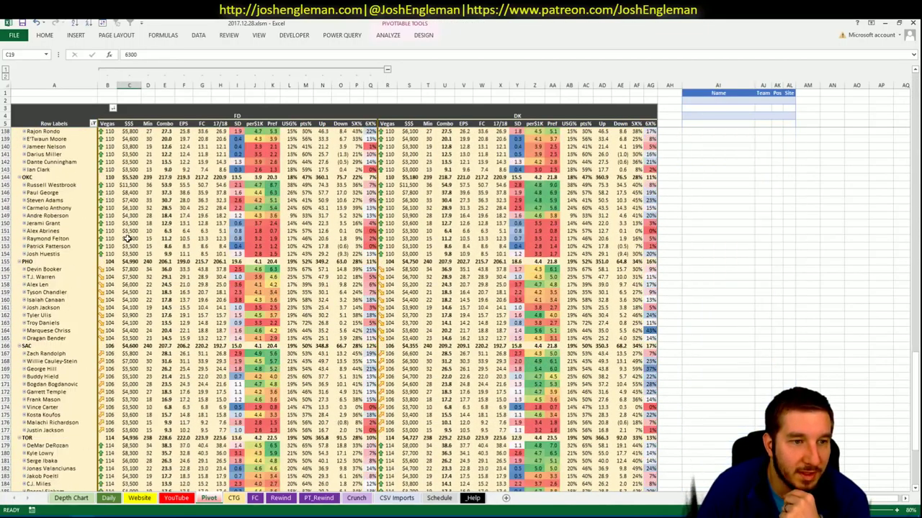
scroll(129, 239, down, 2)
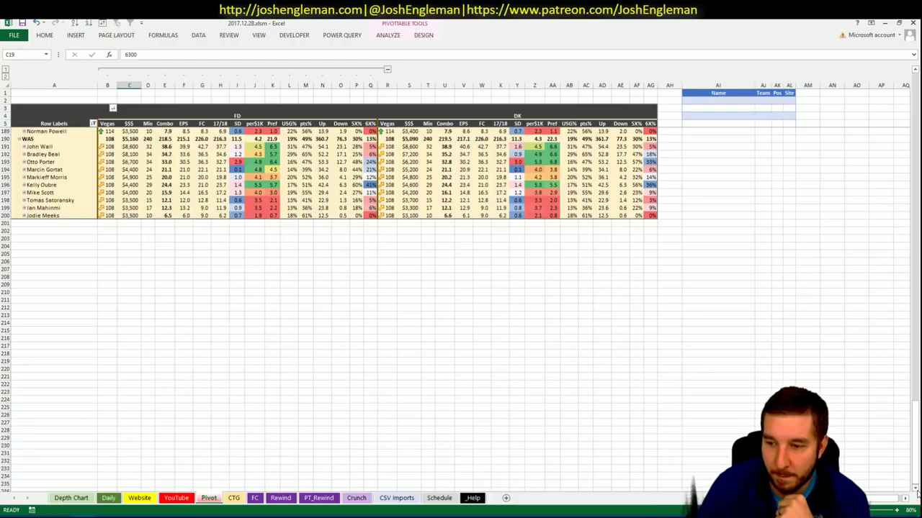
click(915, 489)
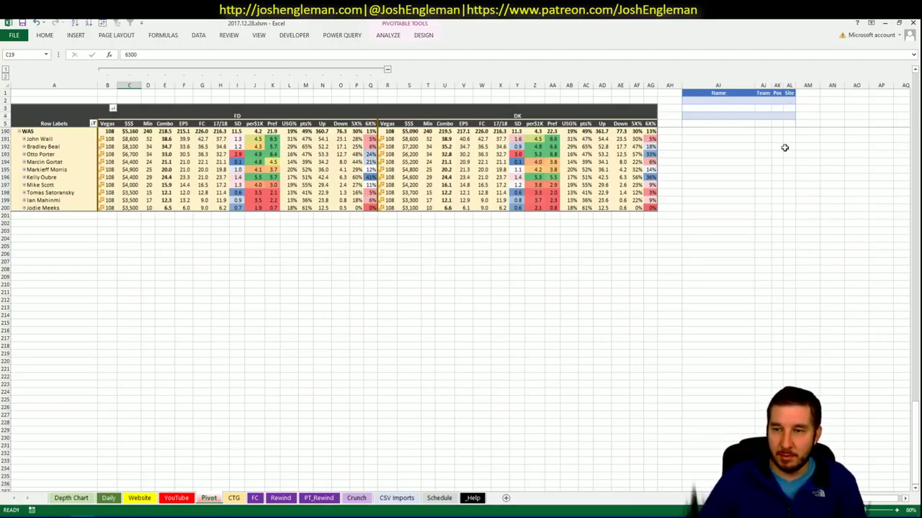
Extend the Name, Team, Pos and Site table on the Pivot sheet down well past the last Washington player row.
scroll(783, 196, up, 20)
scroll(799, 302, down, 4)
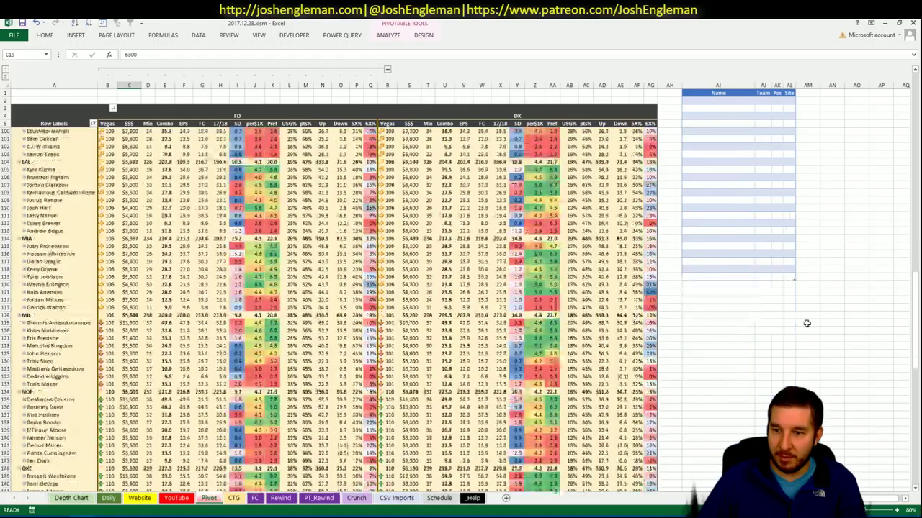
scroll(790, 278, down, 5)
scroll(329, 311, down, 20)
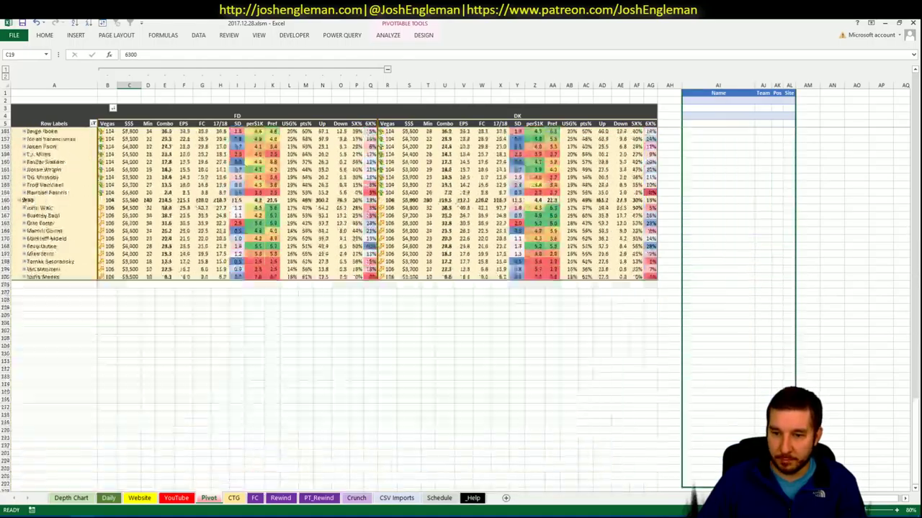
click(749, 314)
Enter John Wall in the Name column at AI190, level with the WAS team row.
scroll(750, 316, up, 12)
scroll(750, 315, up, 8)
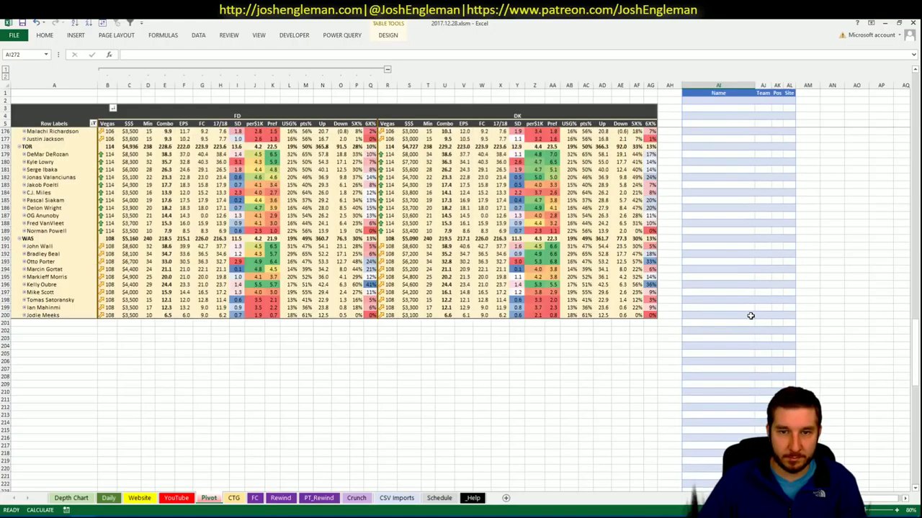
click(915, 490)
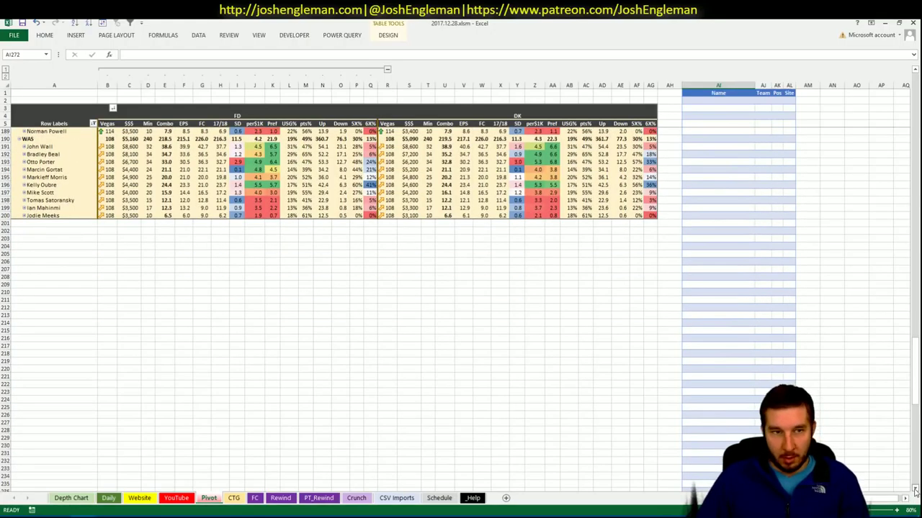
click(914, 490)
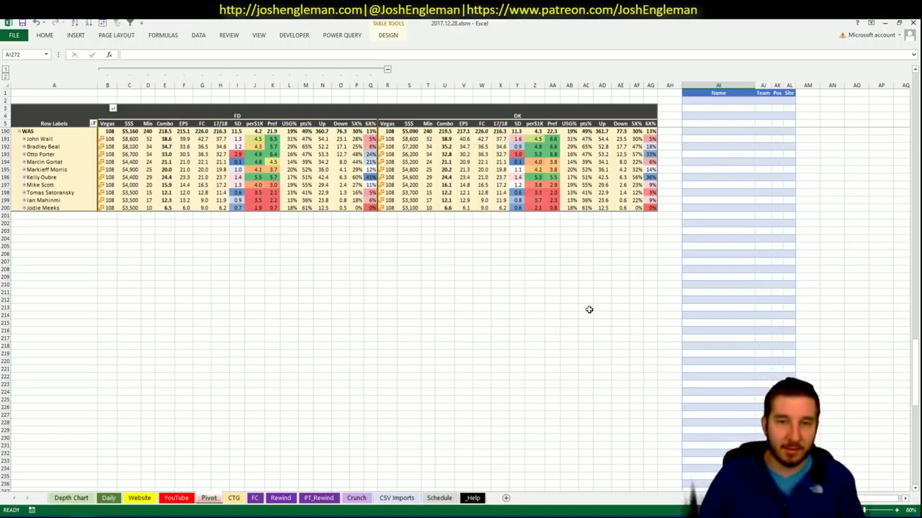
click(698, 131)
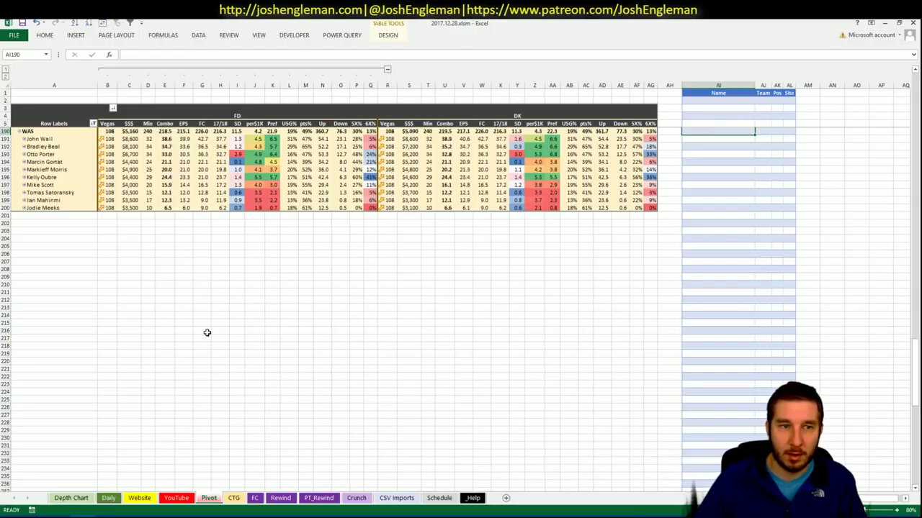
click(168, 502)
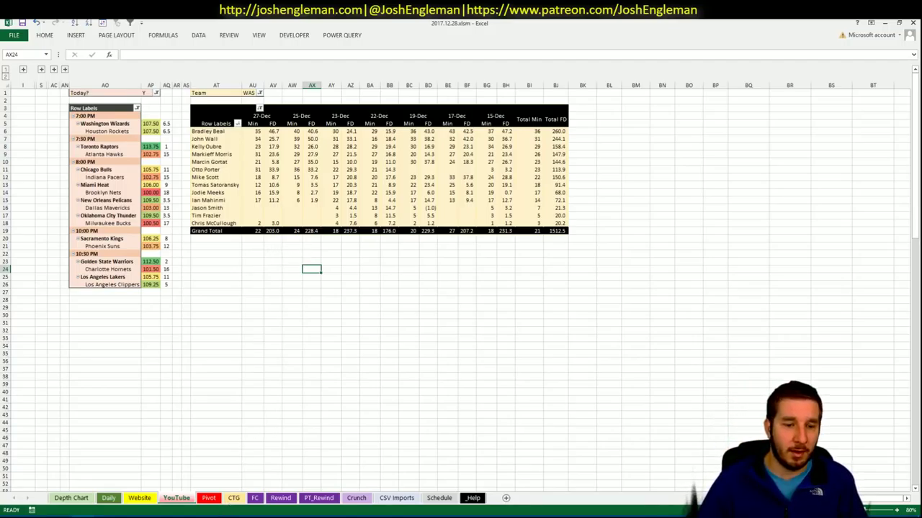
click(208, 497)
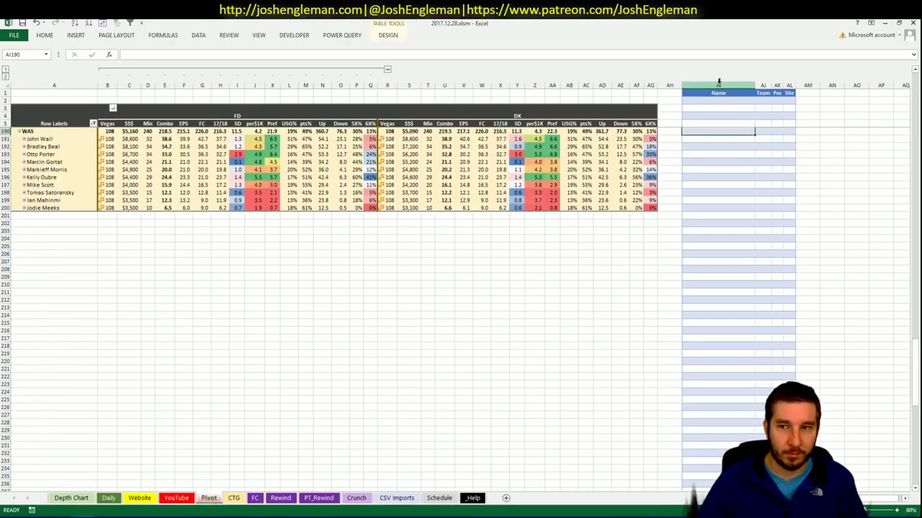
text(John W)
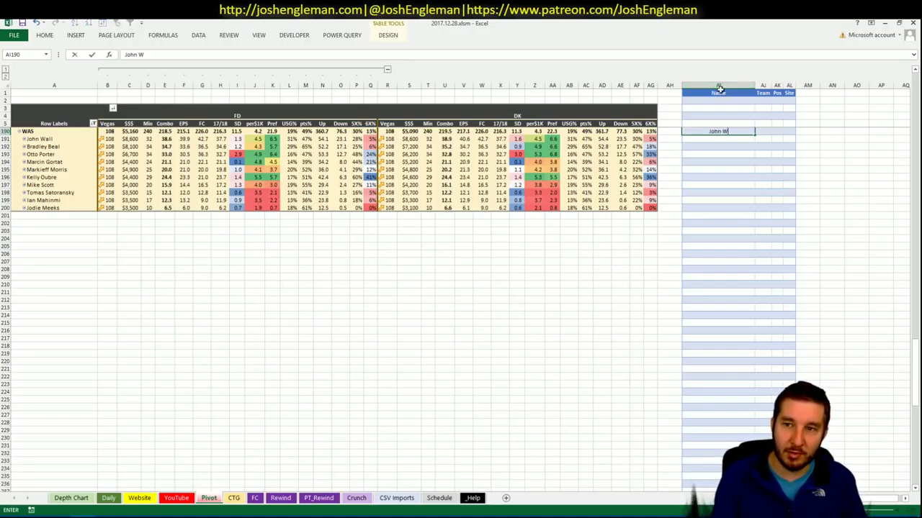
text(all)
key(Return)
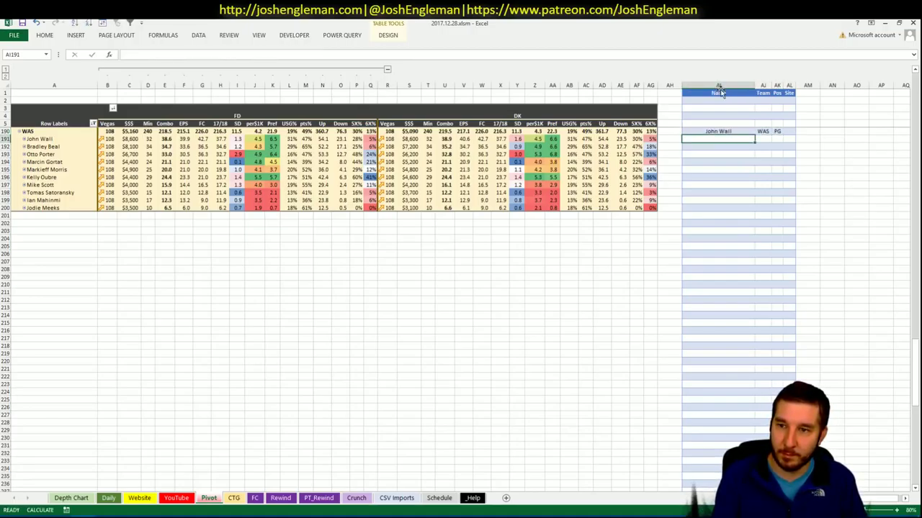
Set John Wall's Site to FD and move to the Name cell in the following row.
key(Up)
key(Right)
key(Right)
key(Right)
text(FD)
key(ctrl+Return)
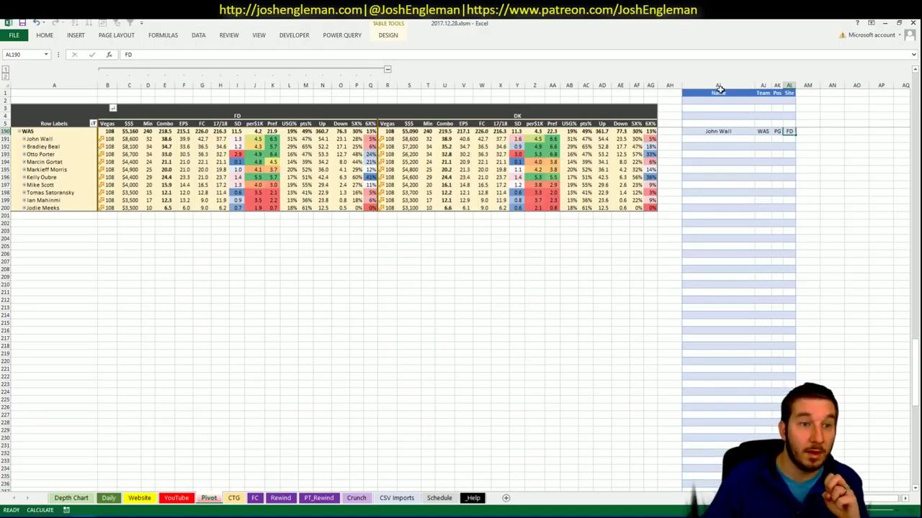
key(Down)
key(Left)
key(Left)
key(Left)
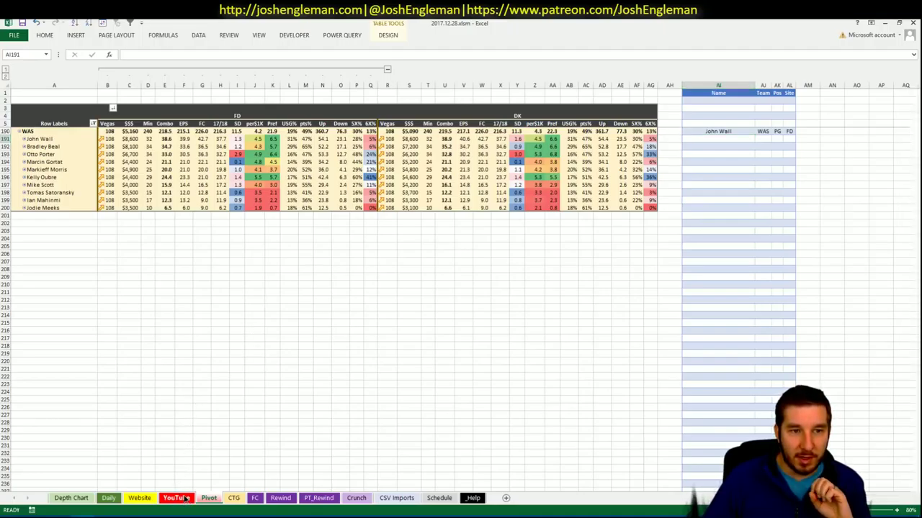
Check the Washington game log on the YouTube sheet and add Bradley Beal at AI191 on the Pivot sheet.
click(184, 499)
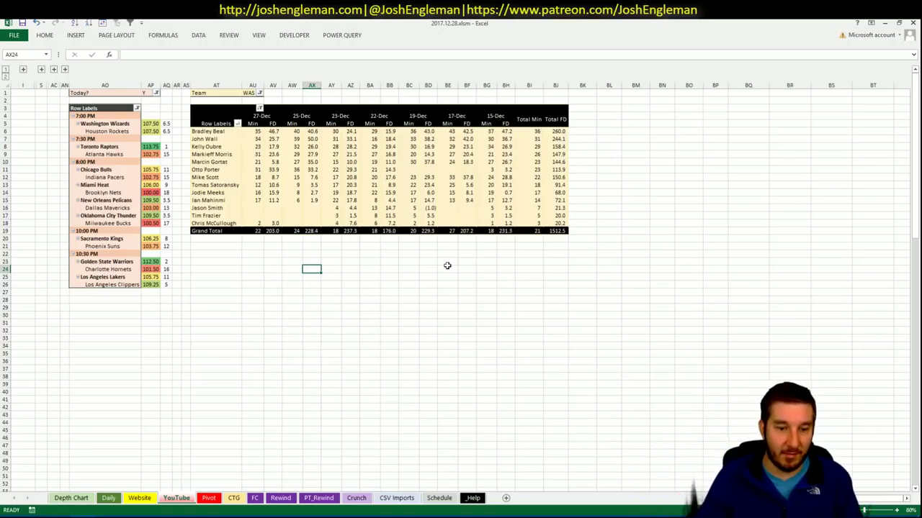
click(208, 498)
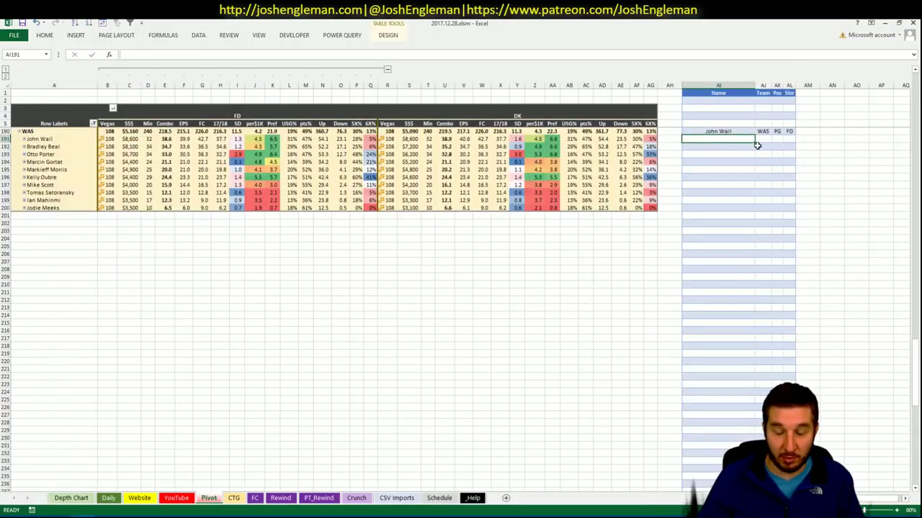
text(Bradley Beal)
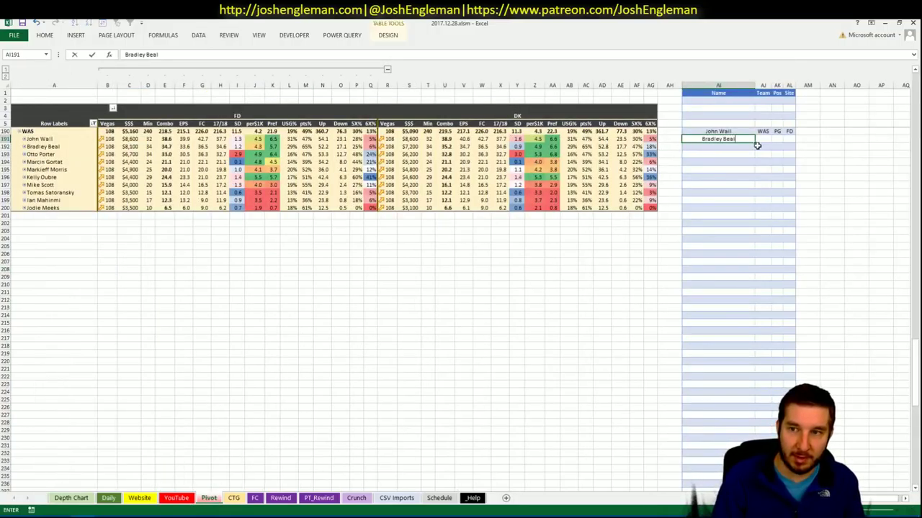
key(Tab)
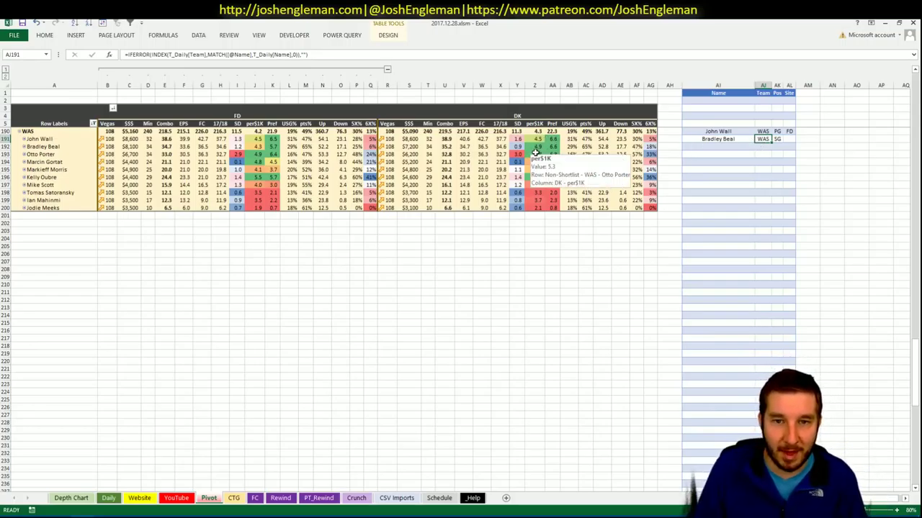
Compare Bradley Beal's DK salary on the Pivot sheet with Washington's game log and its CTG shot profile against HOU.
click(409, 146)
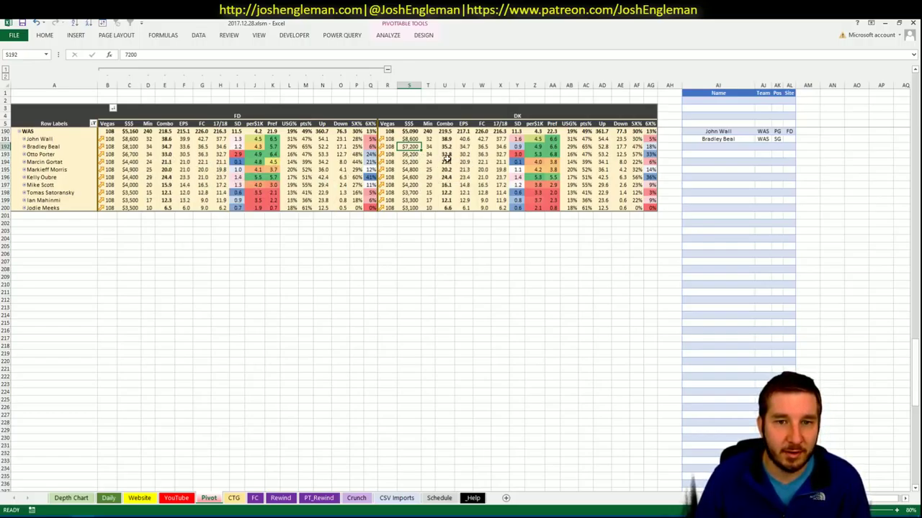
click(175, 499)
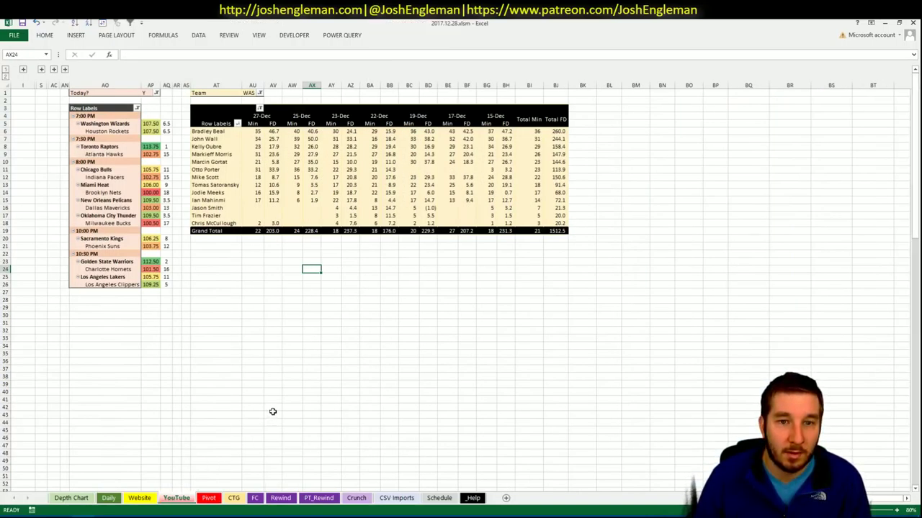
click(209, 498)
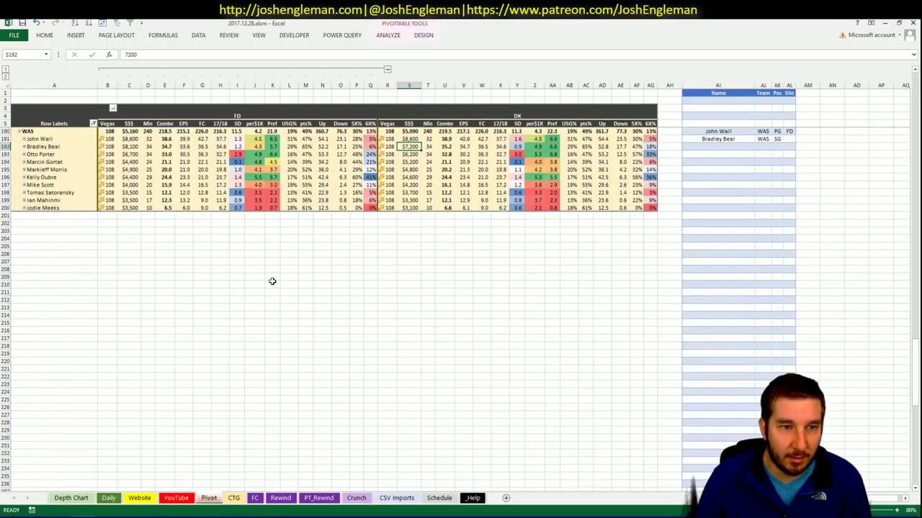
click(234, 498)
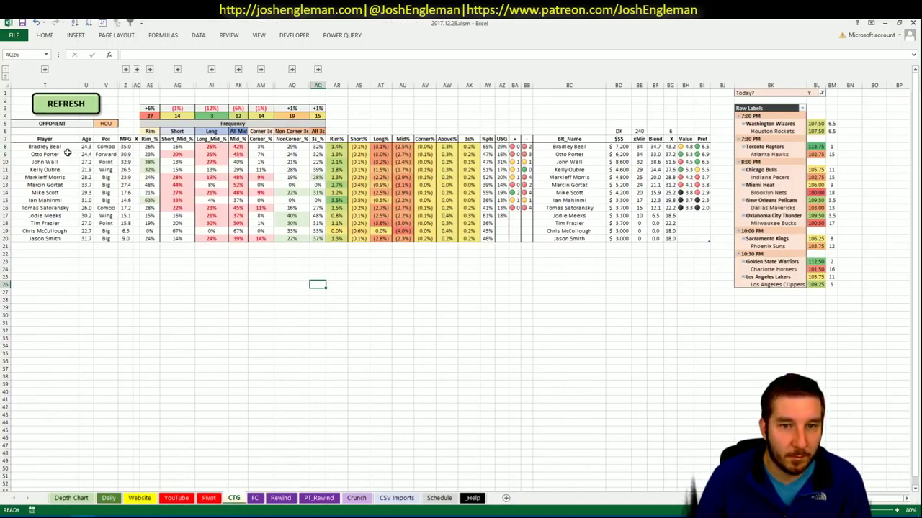
click(209, 499)
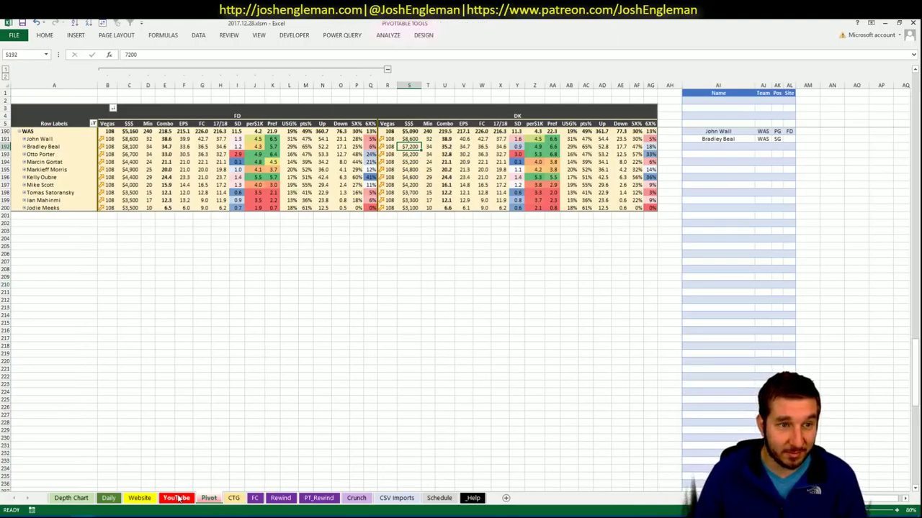
Add Otto Porter to the Name column at AI192, below Bradley Beal.
click(727, 147)
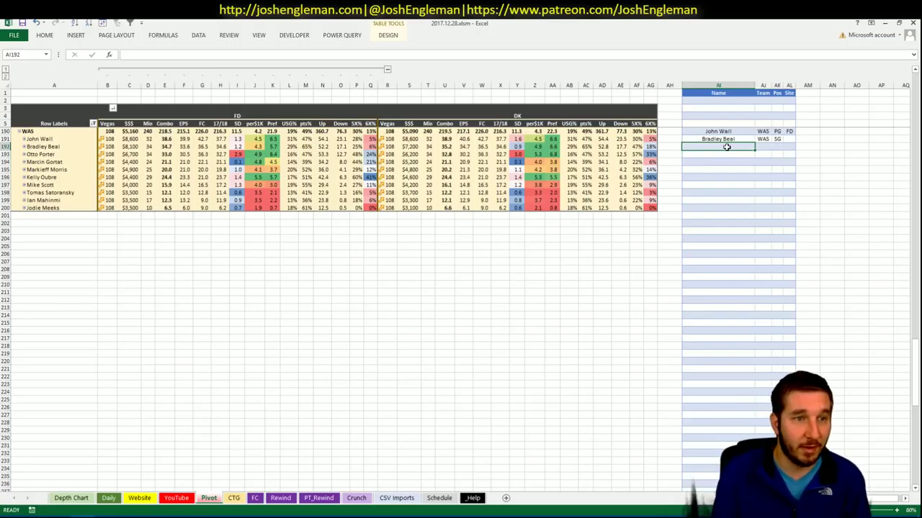
text(Ot)
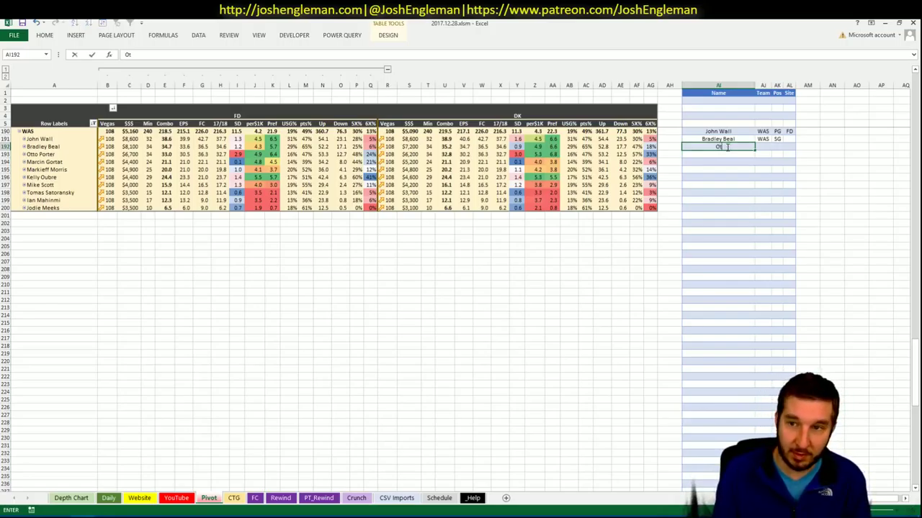
text(to Porter)
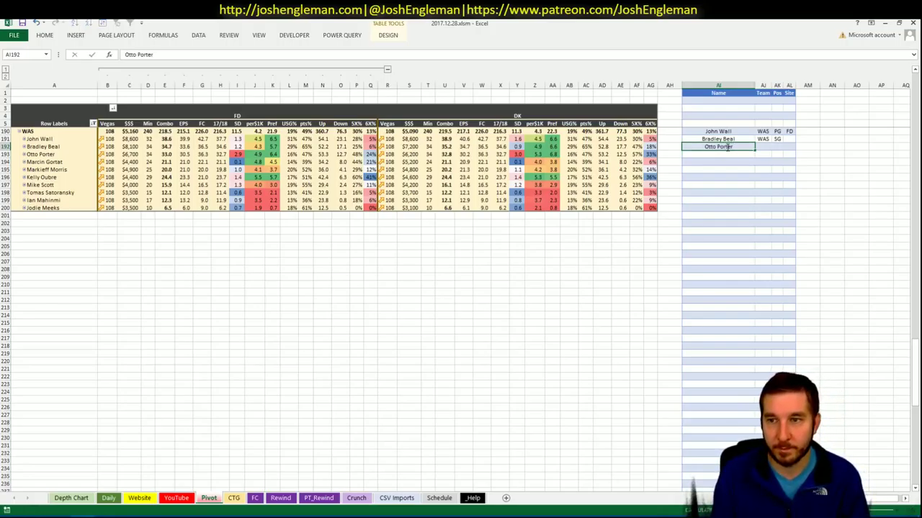
key(Return)
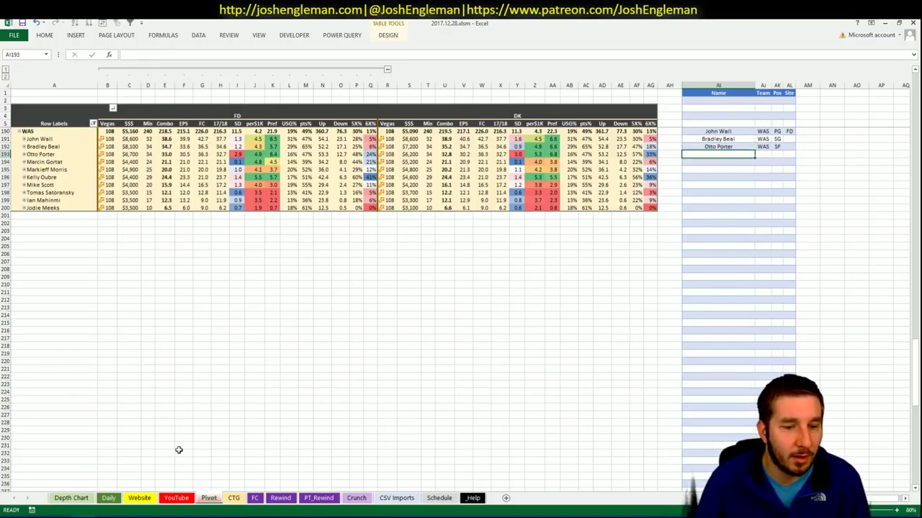
Check Kelly Oubre's recent minutes in Washington's game log on the YouTube sheet and his CTG shot profile against HOU.
click(180, 498)
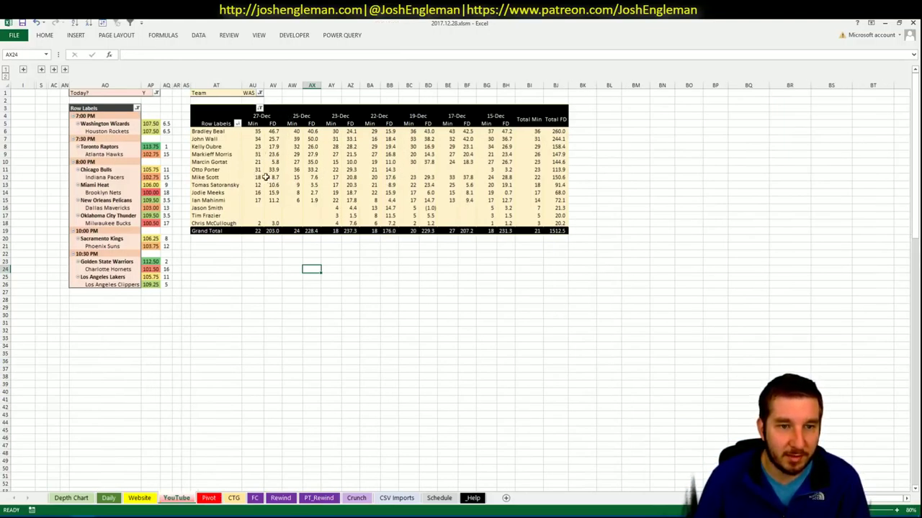
click(254, 147)
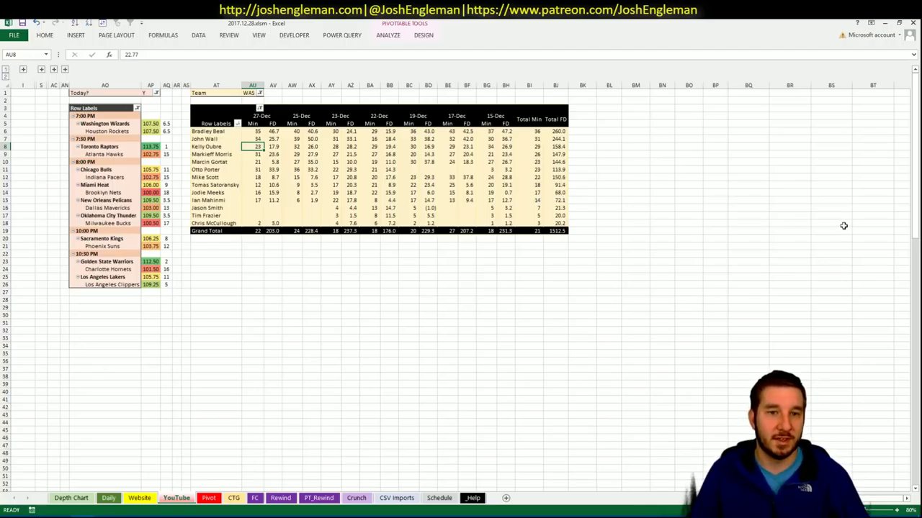
click(208, 498)
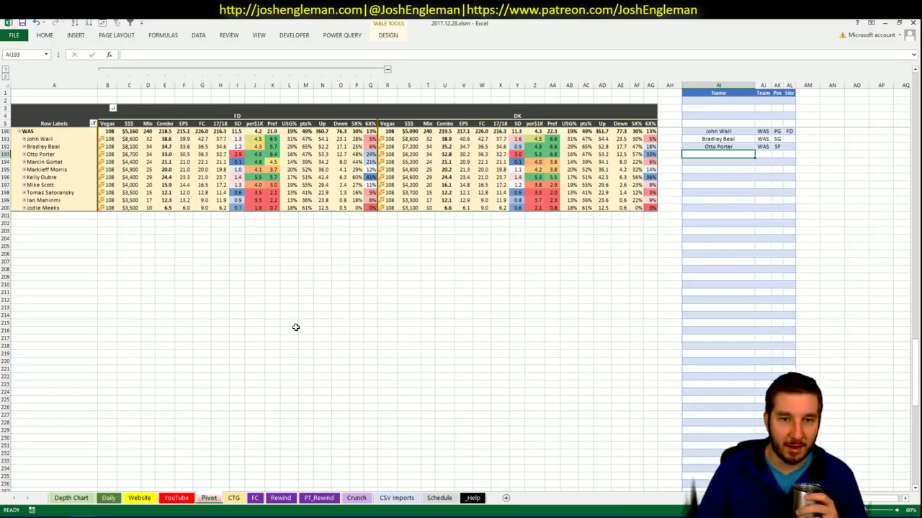
click(233, 499)
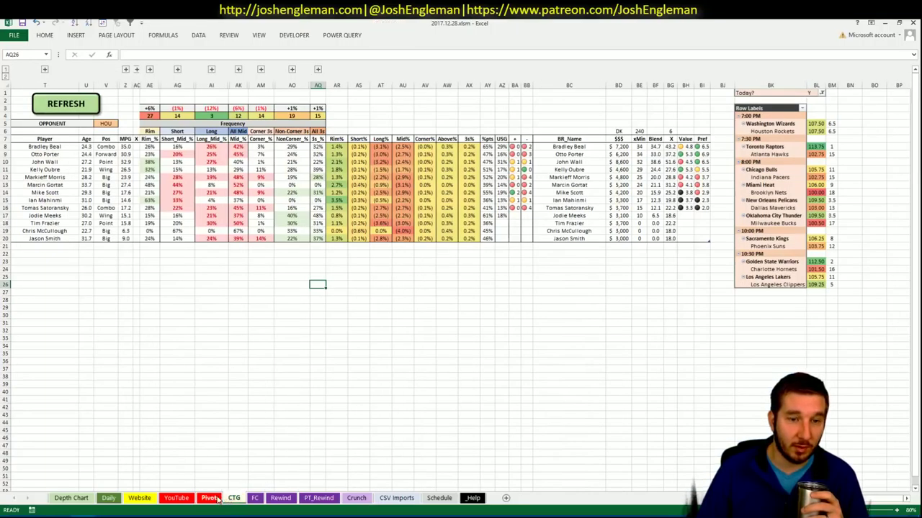
click(176, 498)
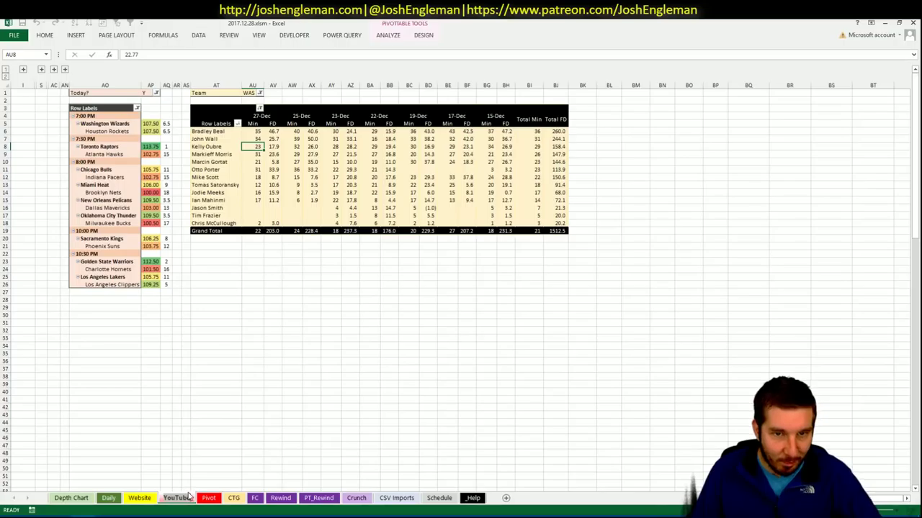
click(234, 499)
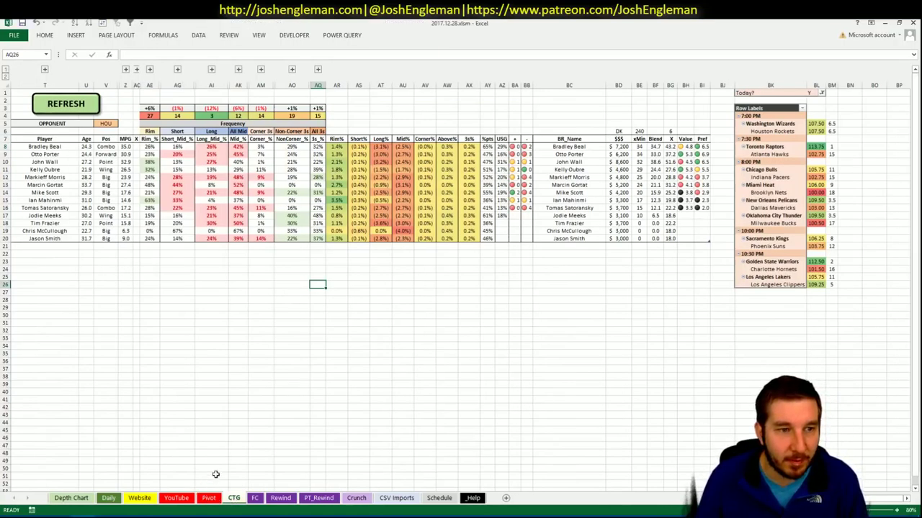
click(209, 499)
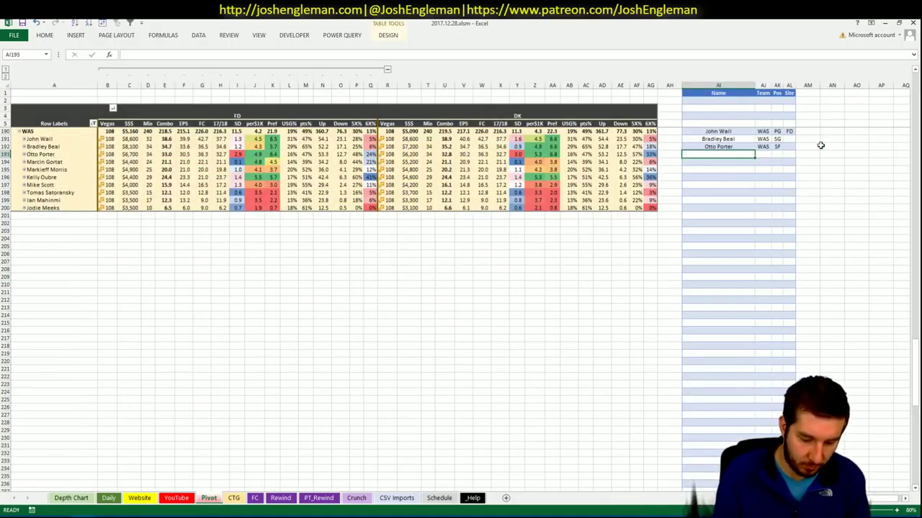
Add Kelly Oubre to the Name column at AI193 on the Pivot sheet and set his Site to FD.
text(Kelly Oubre)
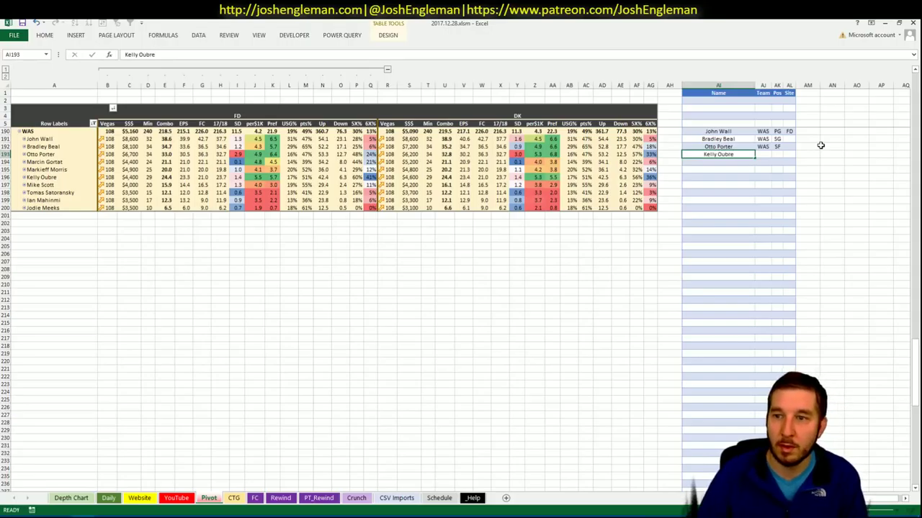
key(Tab)
text(\)
key(Tab)
key(Tab)
text(FSE:\YouTubeD)
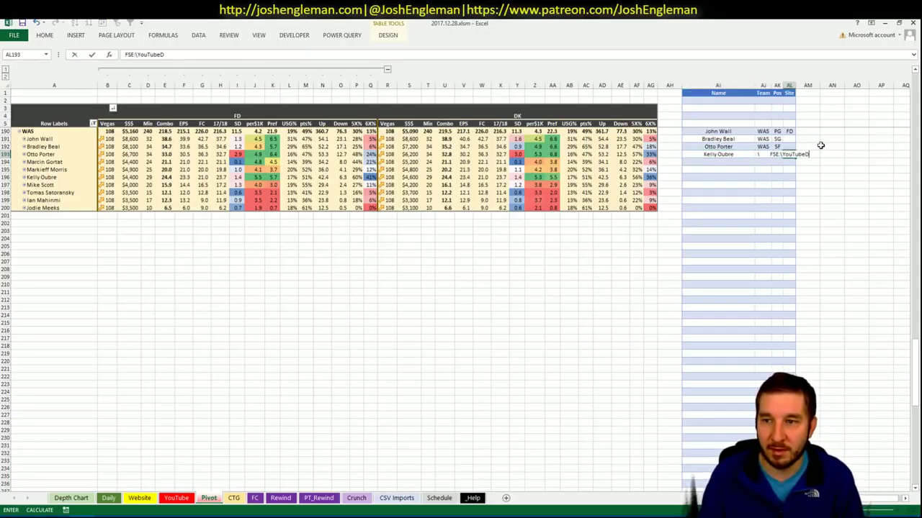
key(ctrl+Return)
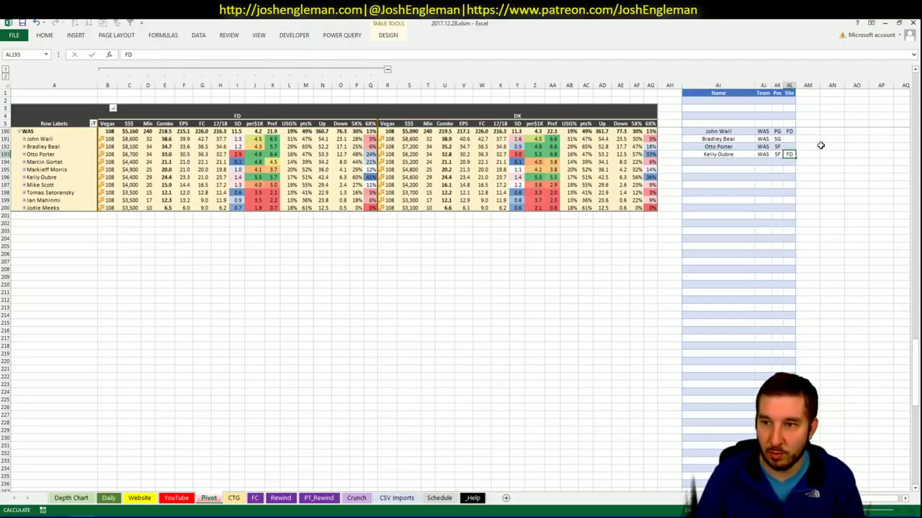
key(Return)
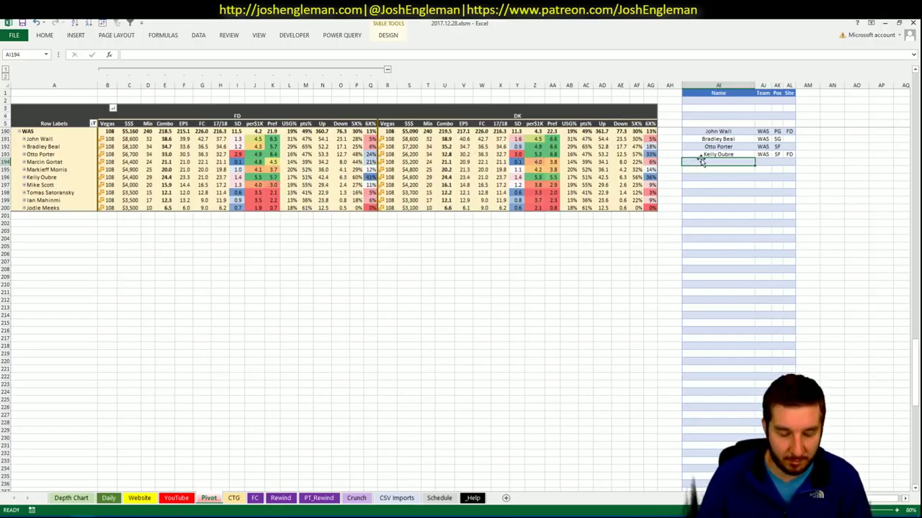
Add Marcin Gortat to the Name column at AI194, below Kelly Oubre, with Site FD.
text(M)
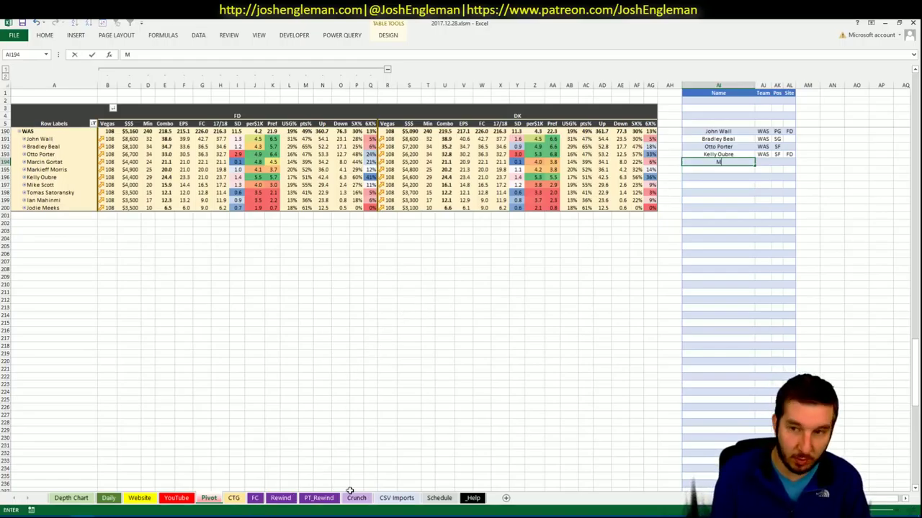
text(arcin Gortat)
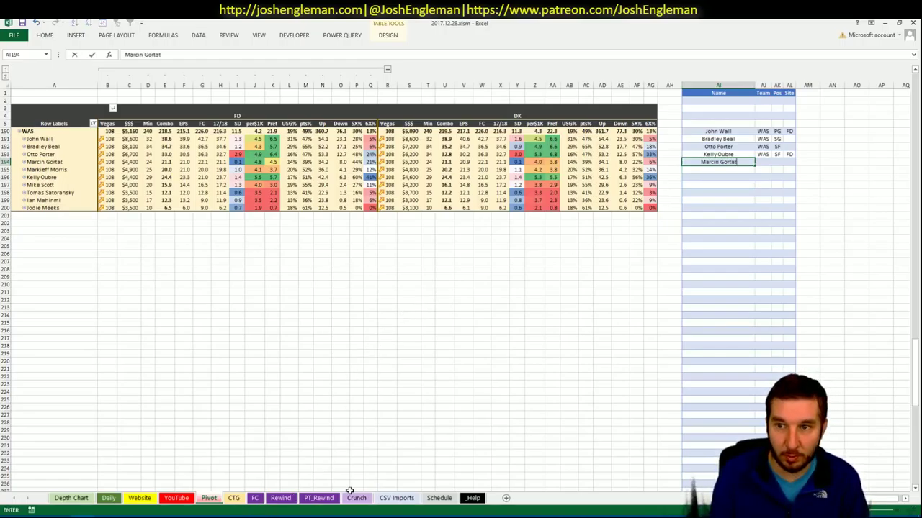
key(Tab)
text(FD)
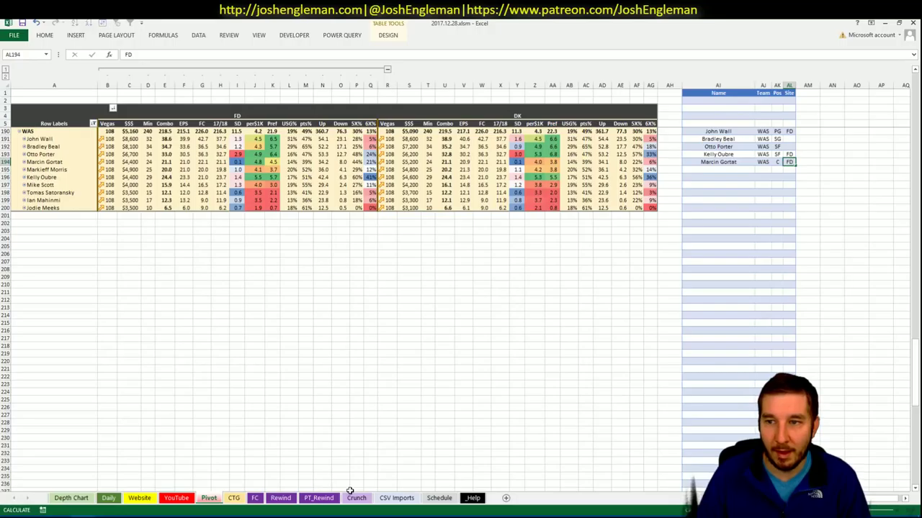
key(Return)
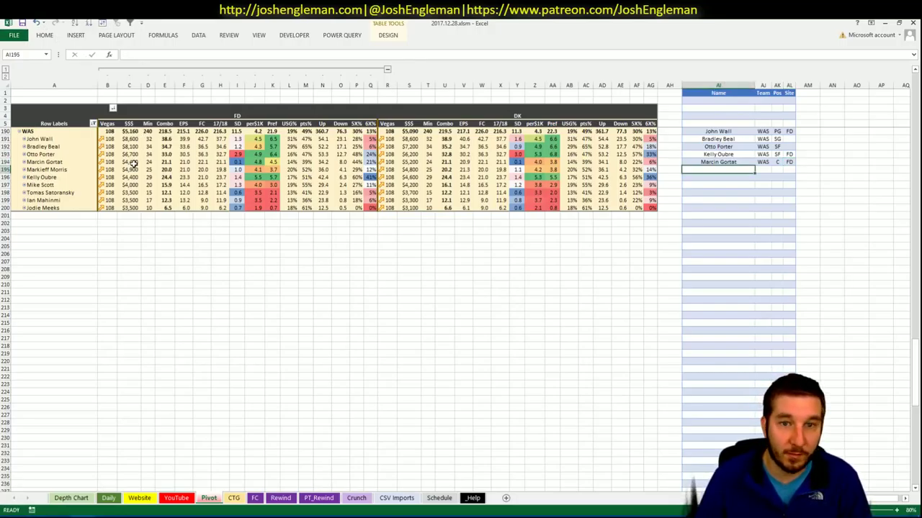
Compare Marcin Gortat's DK preference and FD upside on the Pivot sheet with his row in Washington's game log on the YouTube sheet.
click(553, 162)
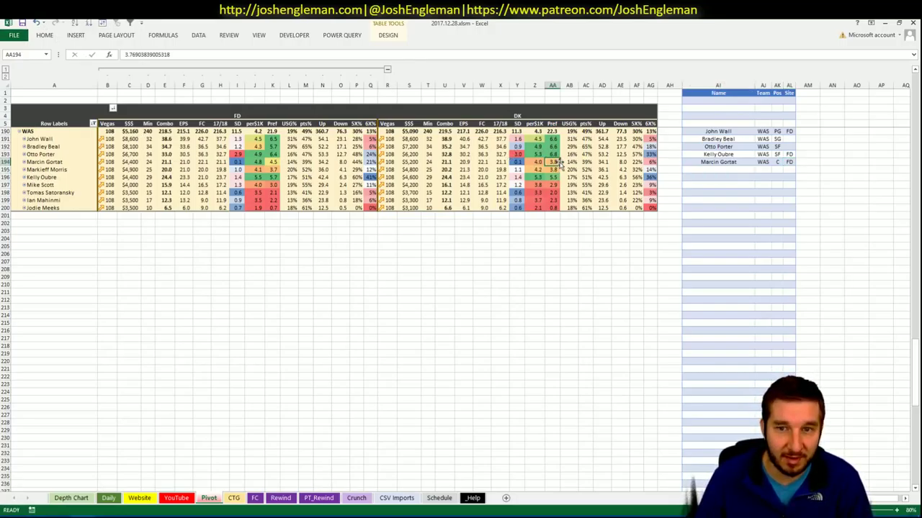
click(321, 162)
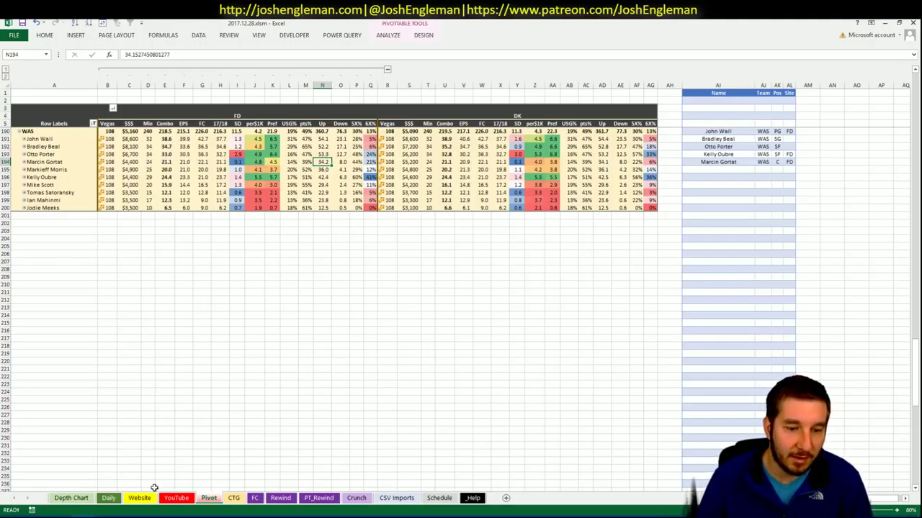
click(176, 498)
drag(212, 162, 562, 163)
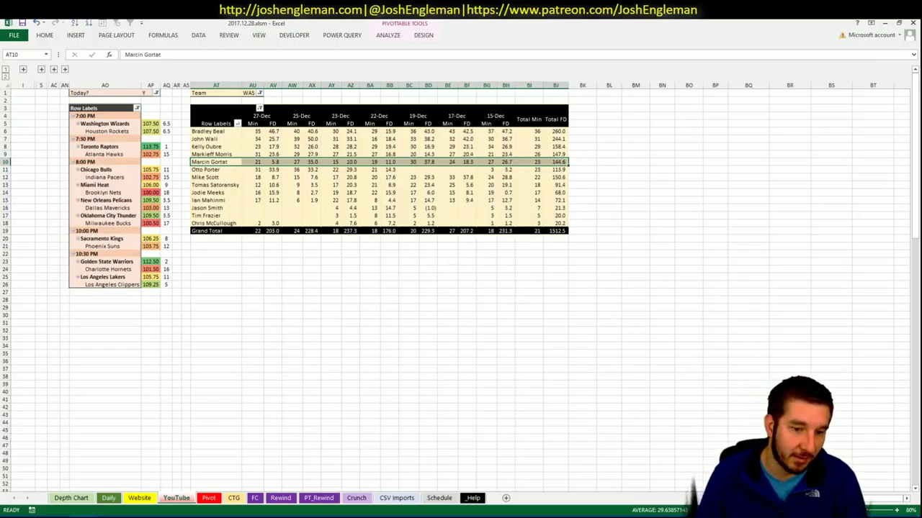
click(203, 502)
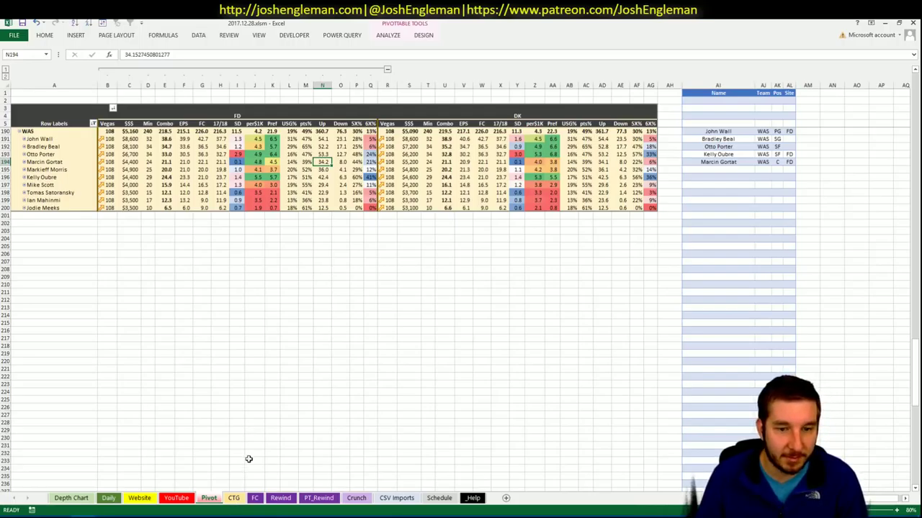
Set the opponent in V5 on the CTG sheet to WAS.
click(234, 498)
click(106, 123)
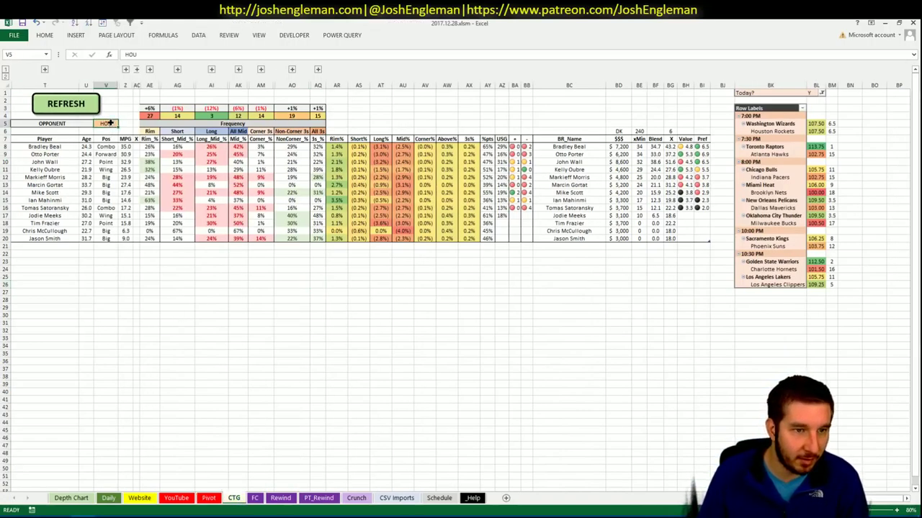
text(WAS)
click(177, 461)
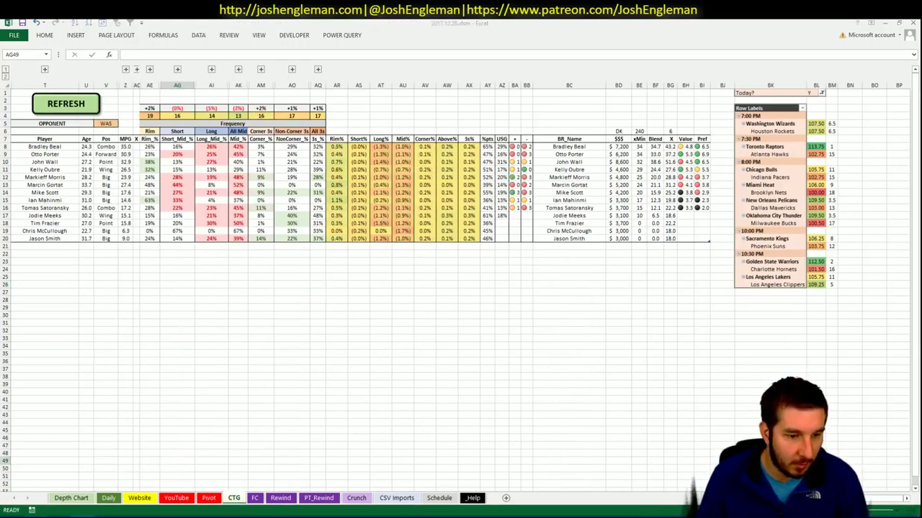
Copy Houston's player rows from the Shooting: Frequency table on Cleaning the Glass into the CTG sheet's player table in Excel.
key(alt+Tab)
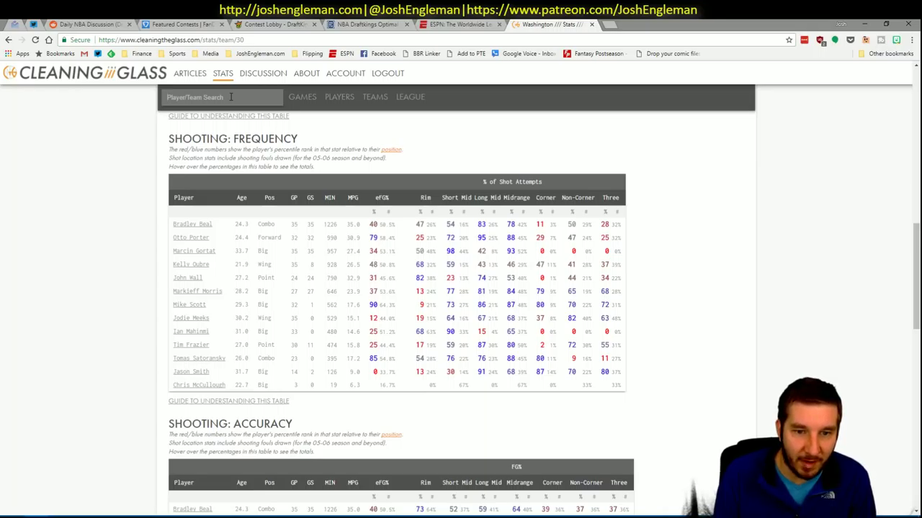
text(hous)
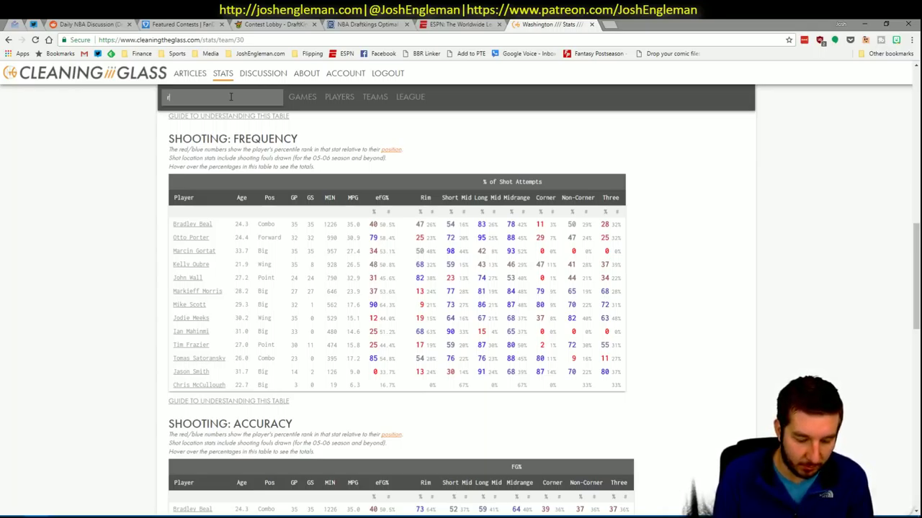
key(Down)
key(Return)
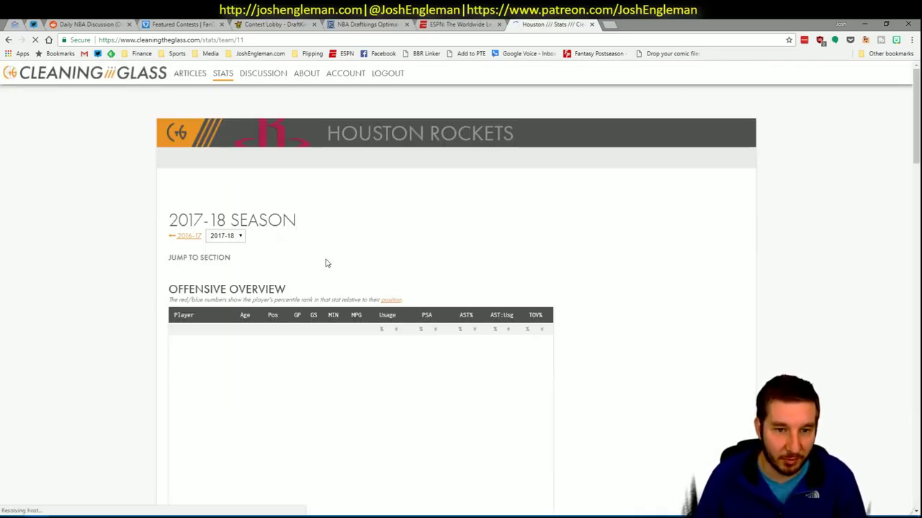
click(315, 266)
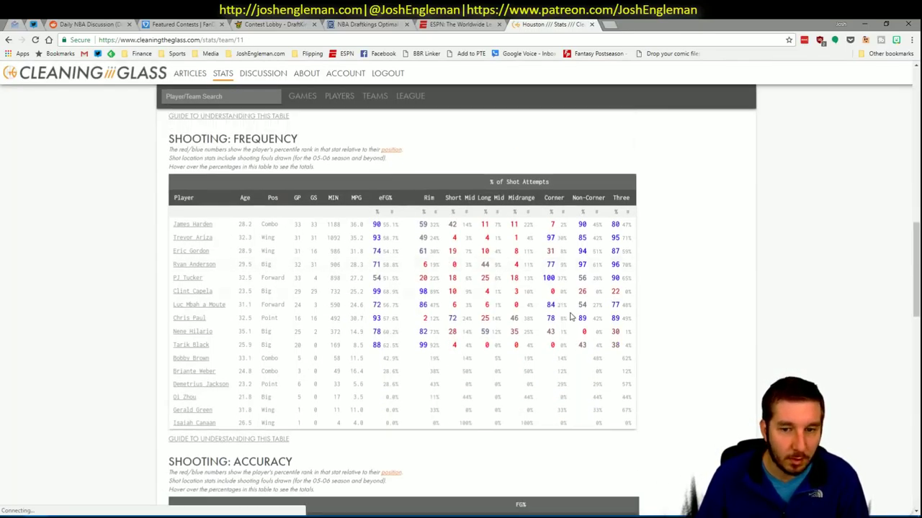
drag(634, 427, 173, 225)
key(alt+Tab)
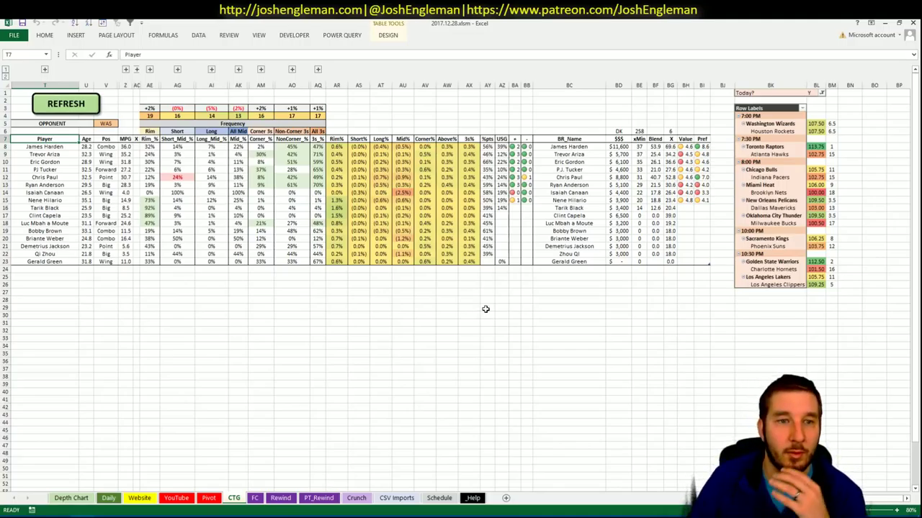
Review the HOU block's FD and DK projections on the Pivot sheet.
click(210, 498)
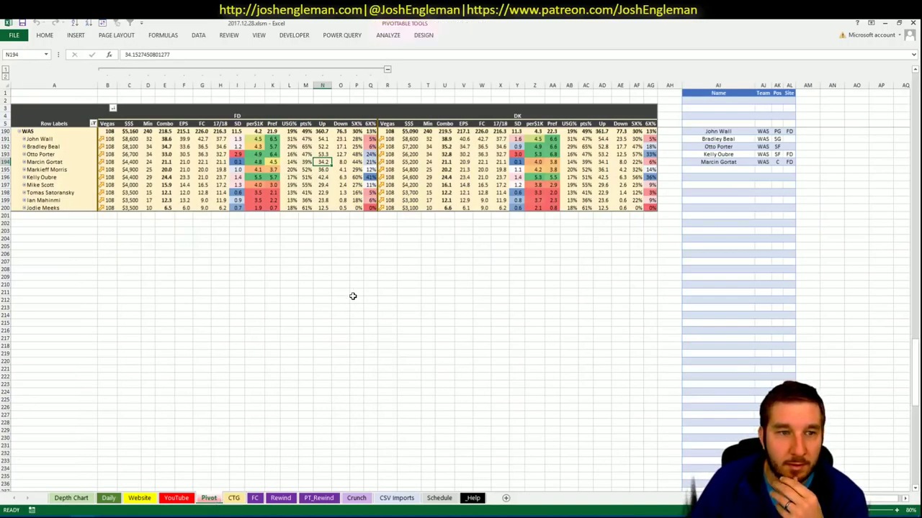
scroll(206, 216, up, 20)
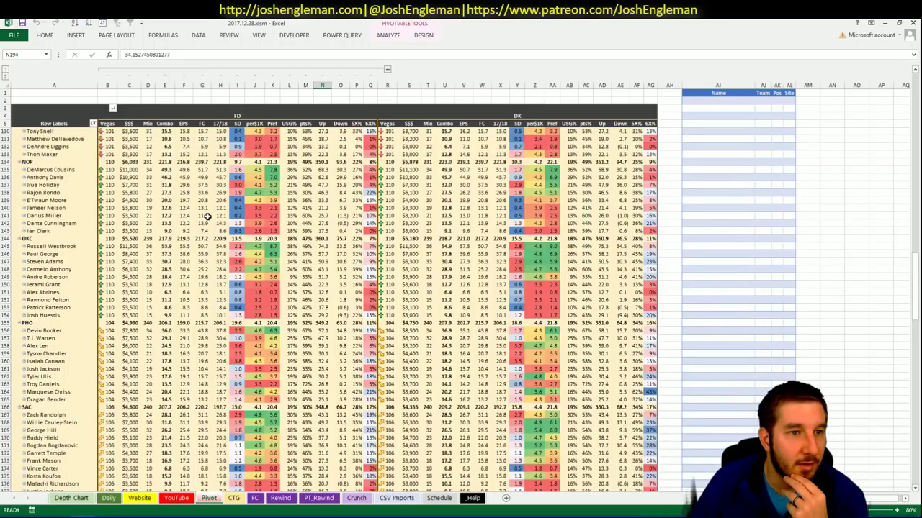
scroll(206, 216, up, 12)
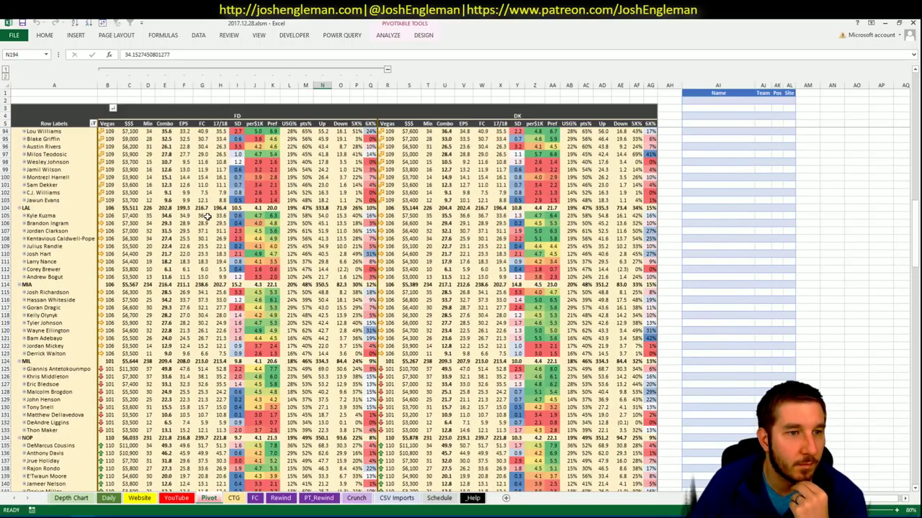
scroll(207, 216, up, 5)
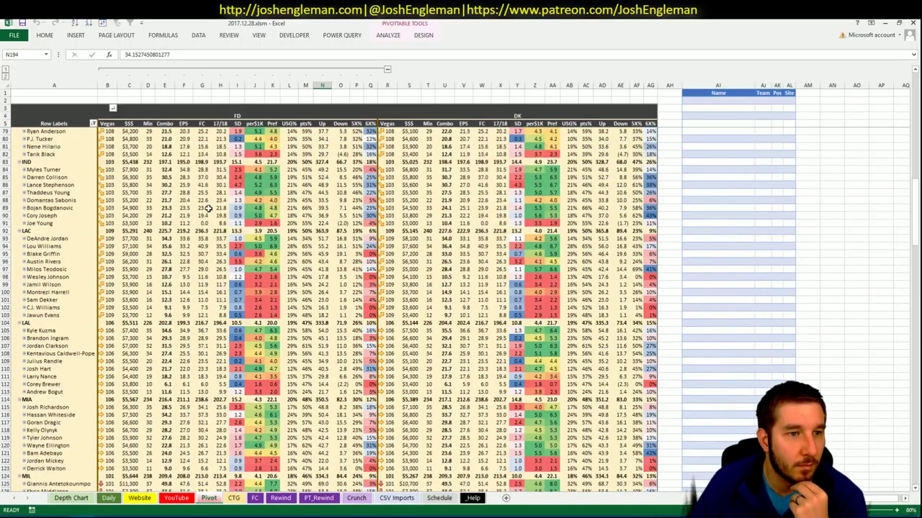
scroll(207, 208, up, 2)
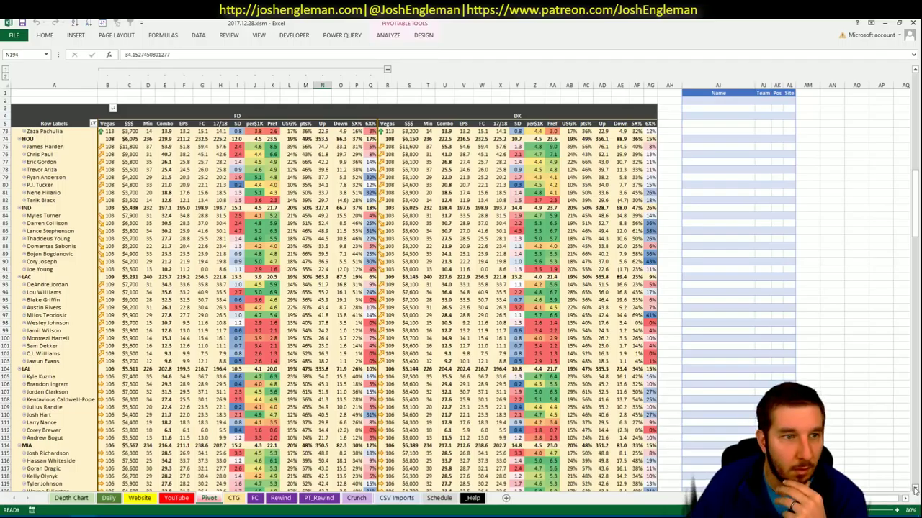
click(915, 489)
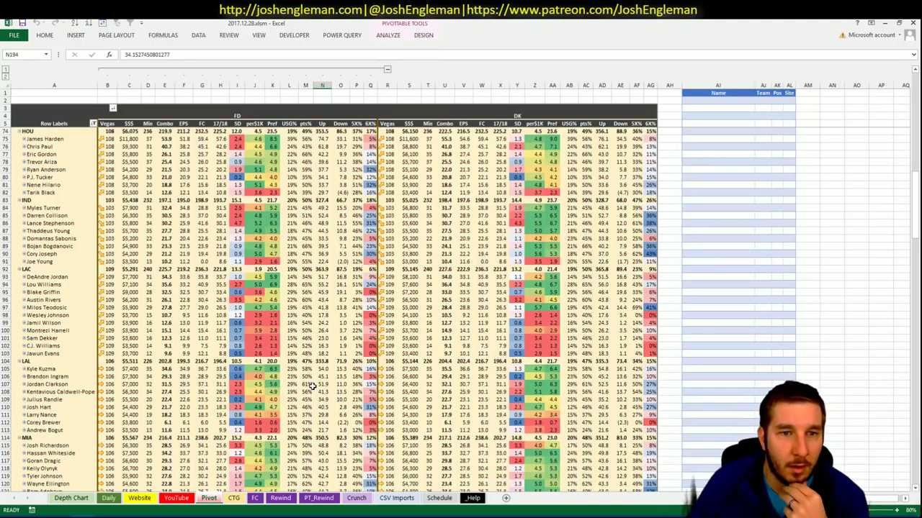
mouse_move(312, 387)
mouse_move(546, 329)
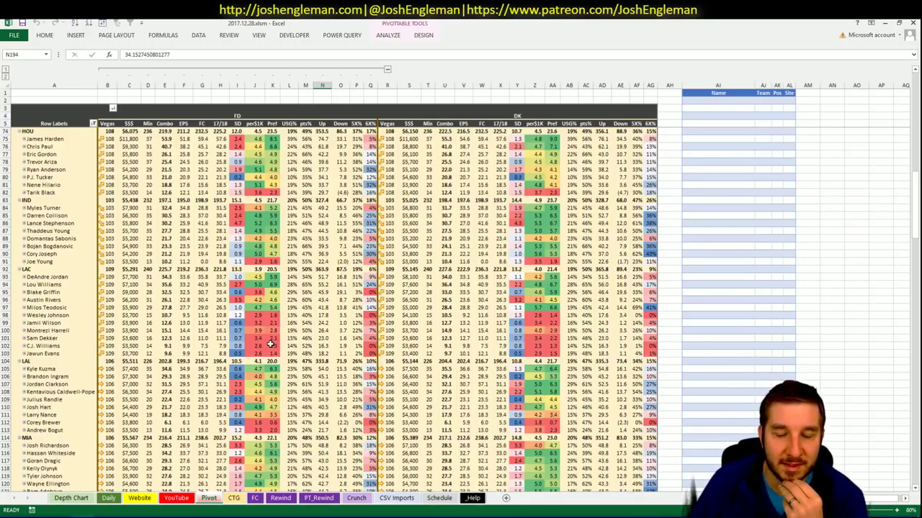
Look up James Harden's game log on FantasyCruncher in the browser, filtered to games against WAS.
click(38, 515)
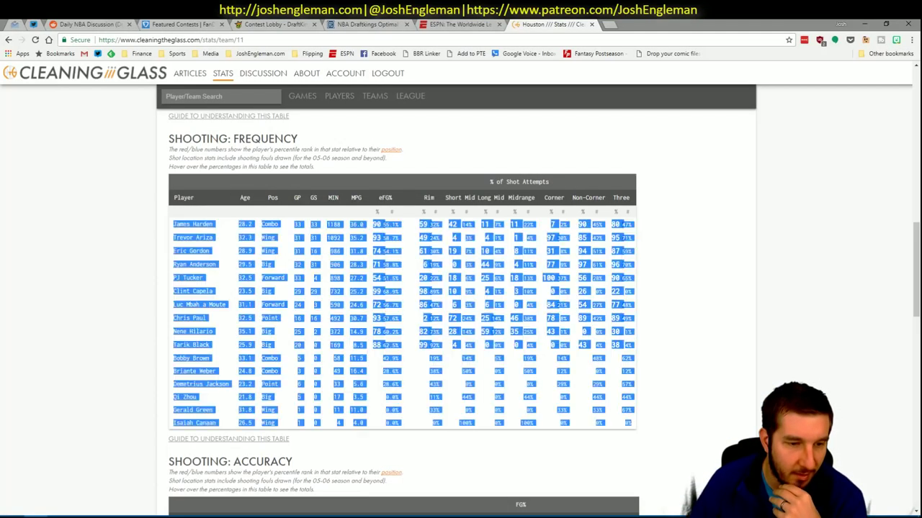
click(367, 24)
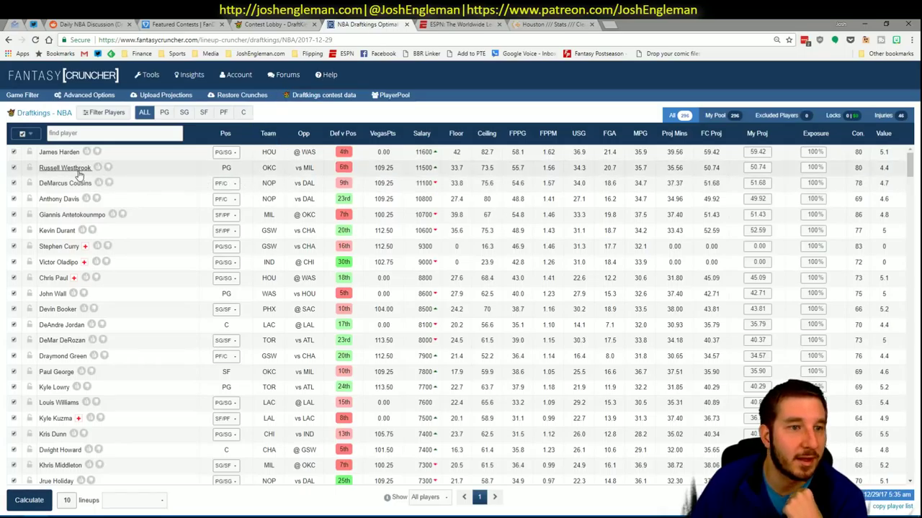
click(63, 153)
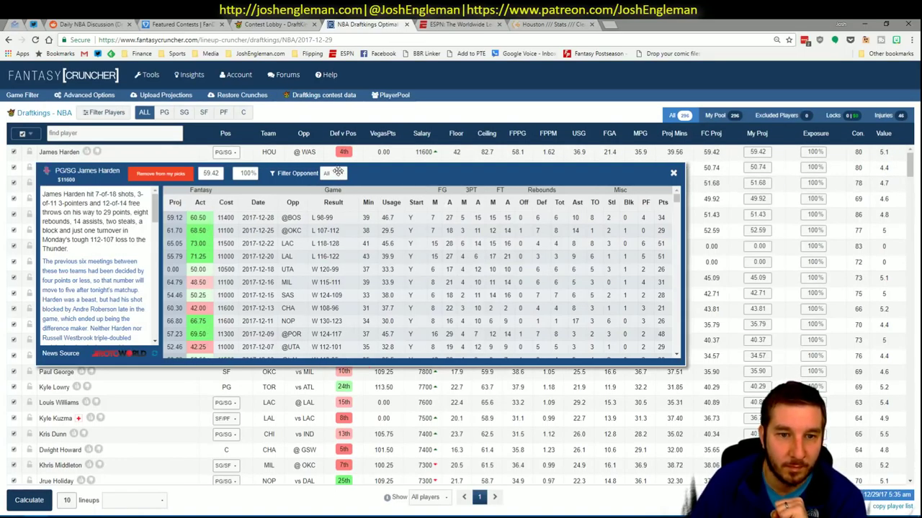
click(338, 175)
click(331, 190)
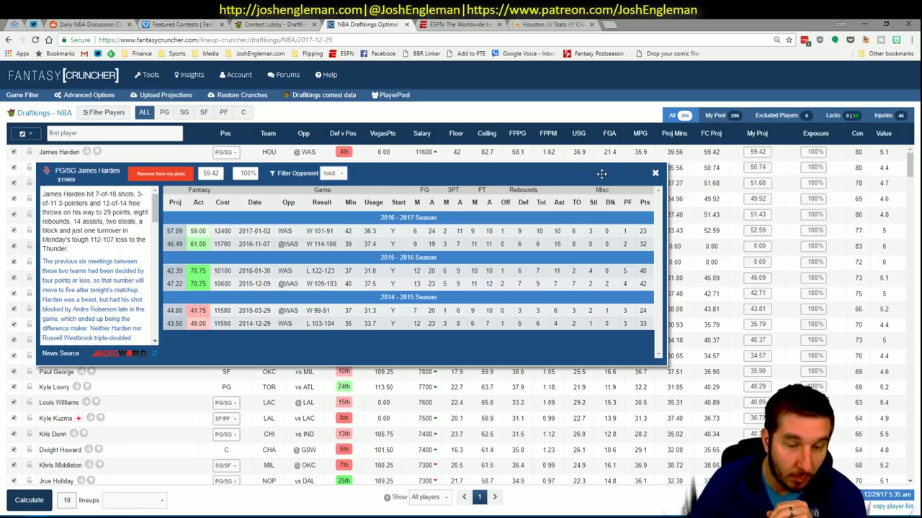
click(656, 172)
Back in Excel, add James Harden to the Pivot sheet's shortlist in AI75, level with his HOU row.
key(alt+Tab)
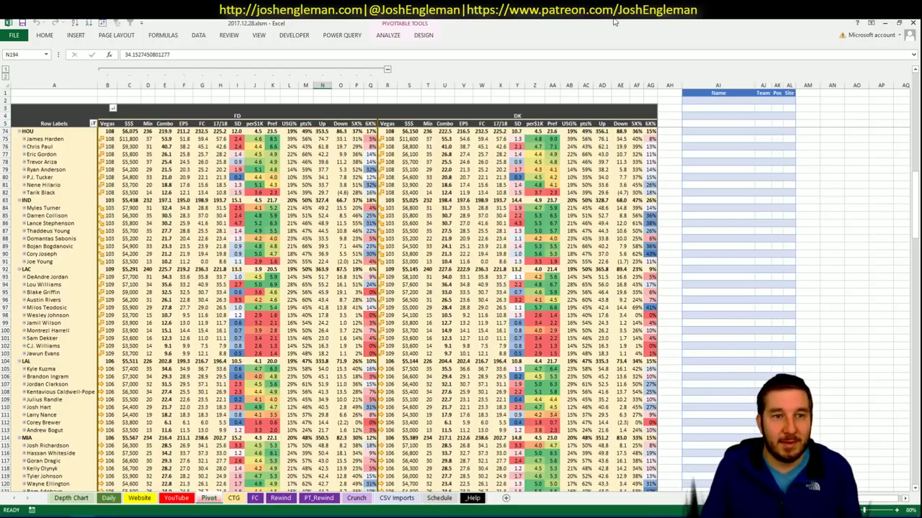
click(724, 138)
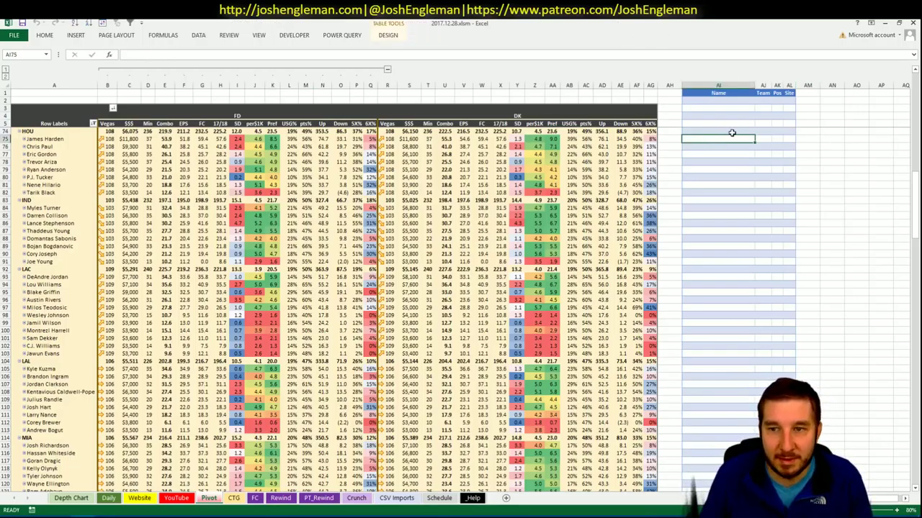
text(James harde)
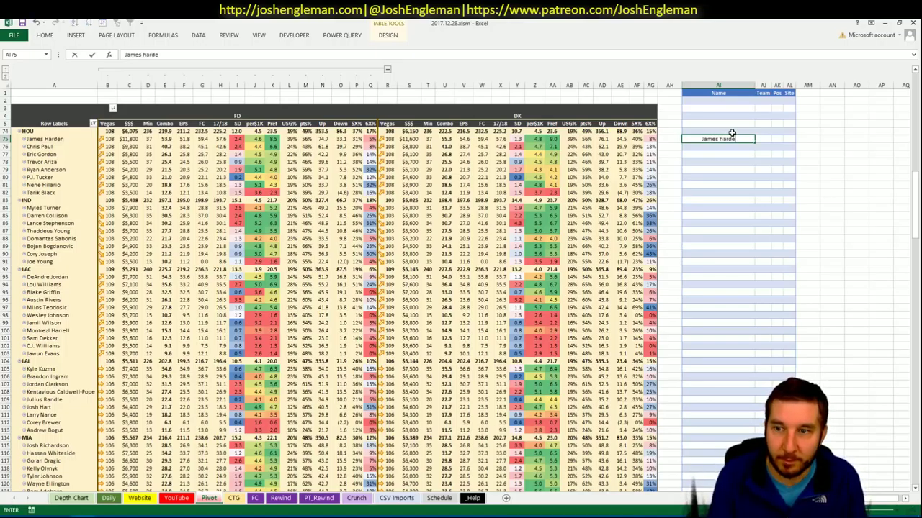
key(BackSpace)
key(BackSpace)
key(BackSpace)
key(BackSpace)
text(Harden)
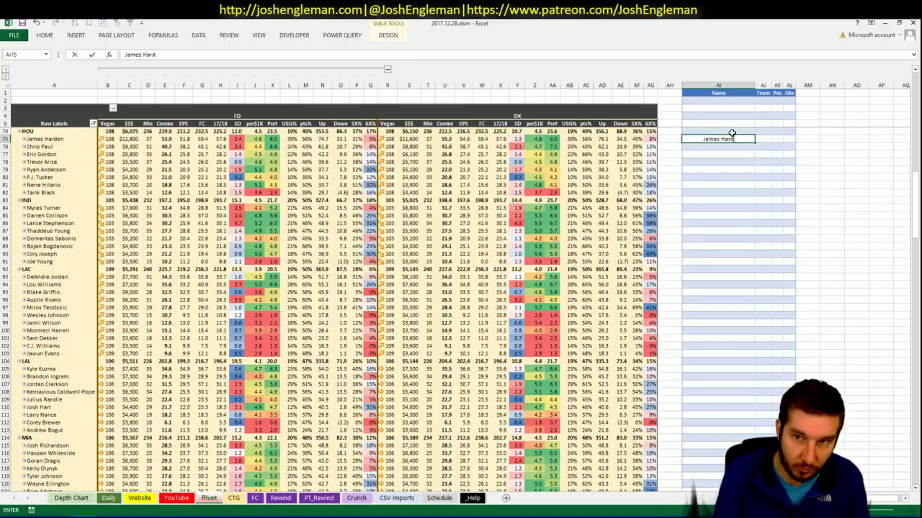
key(ctrl+Return)
key(Return)
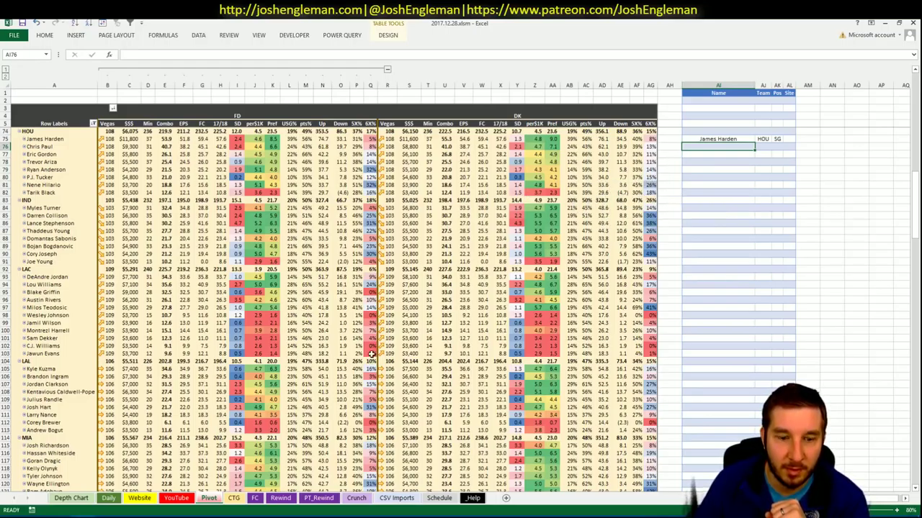
Set the team filter of the game log table on the YouTube sheet to HOU.
click(177, 498)
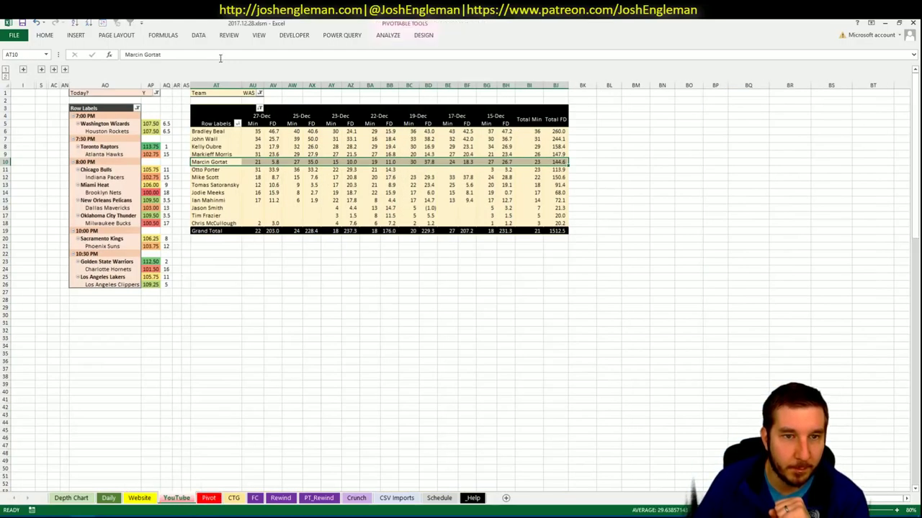
click(250, 94)
text(HOU)
key(Return)
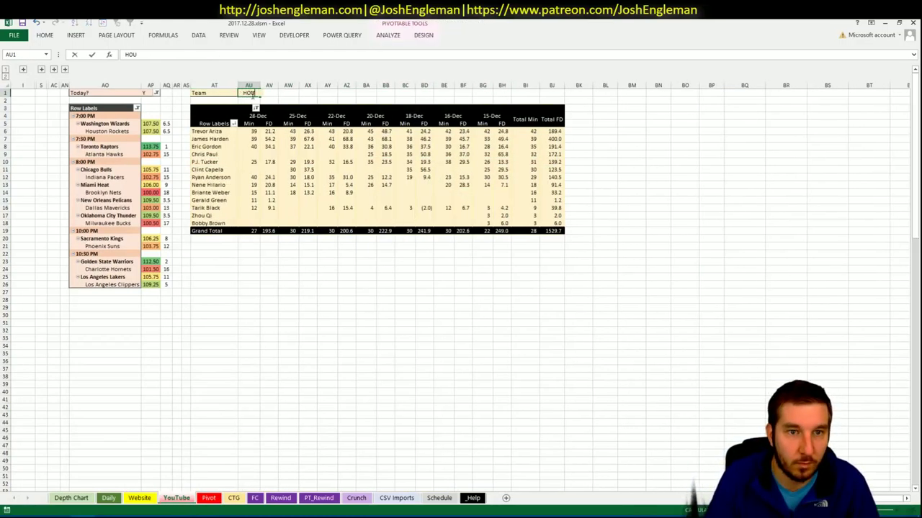
key(Return)
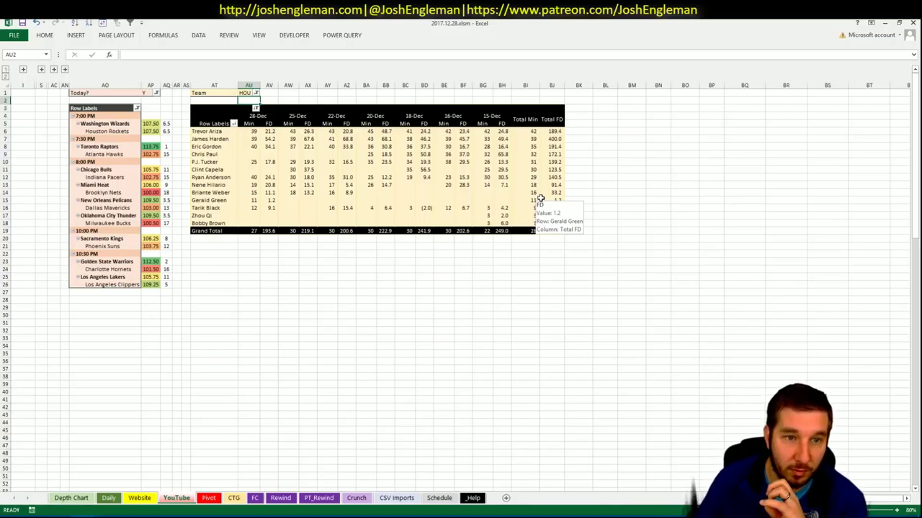
Compare Houston's projections on the Pivot sheet with the team's recent minutes and FD scores on the YouTube sheet.
click(209, 504)
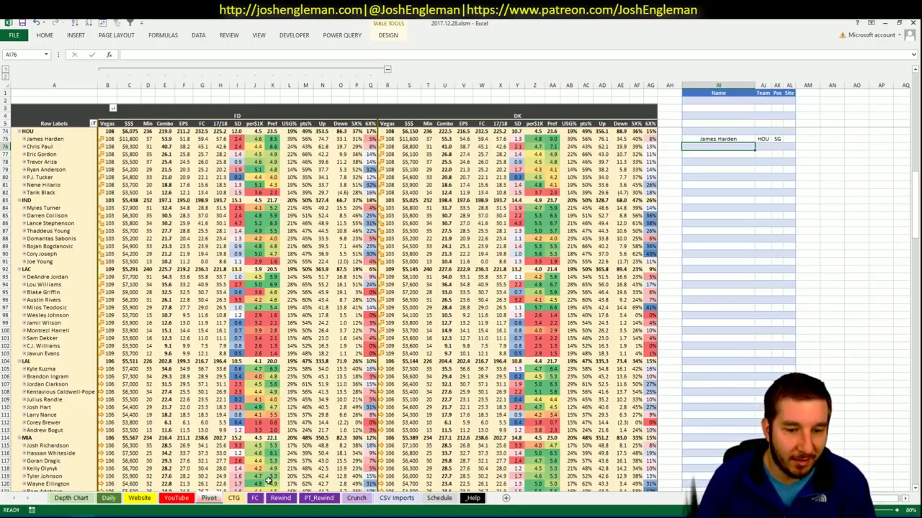
click(196, 499)
click(204, 498)
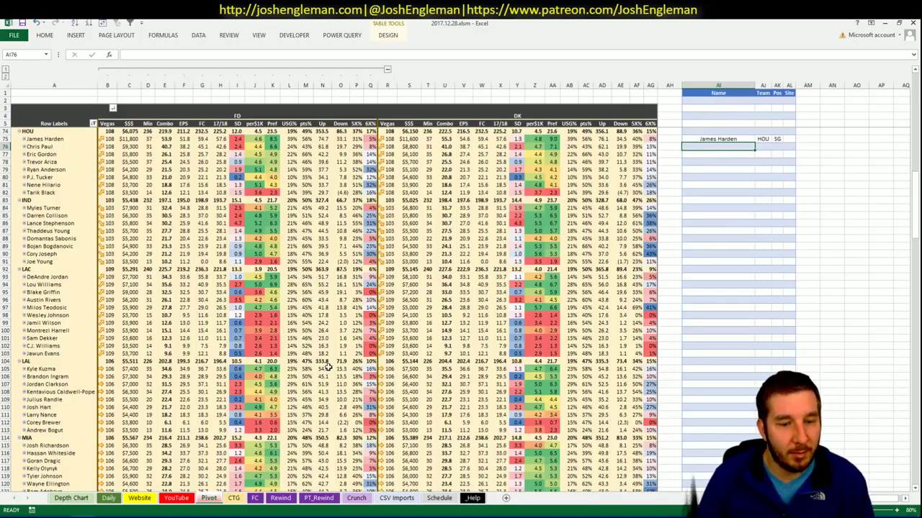
click(183, 493)
click(208, 498)
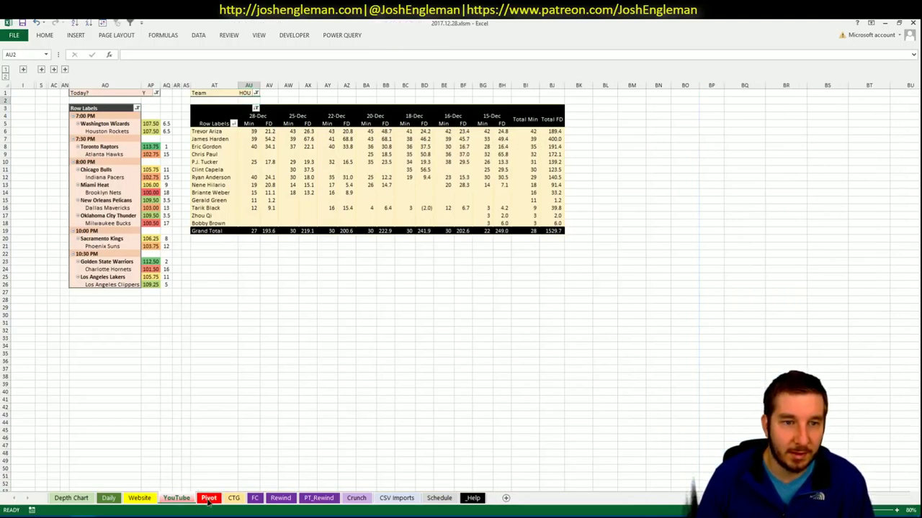
key(ctrl+Page_Up)
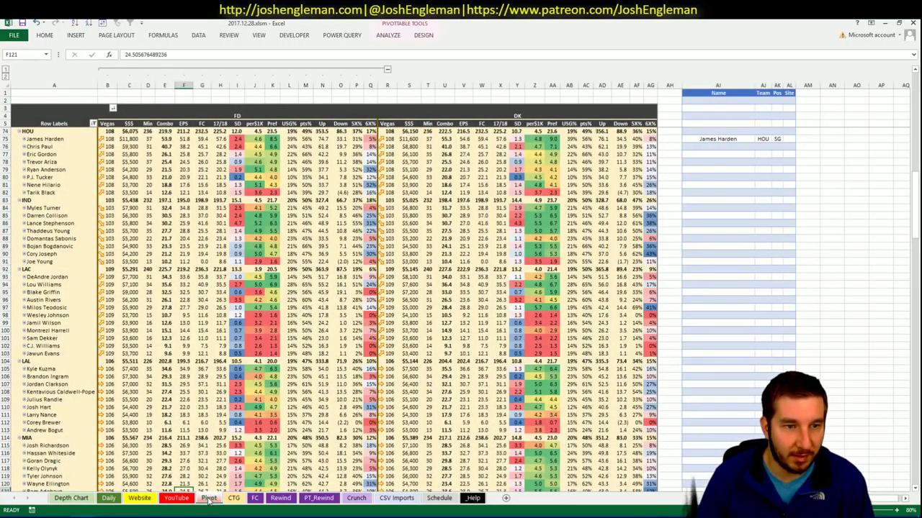
click(730, 148)
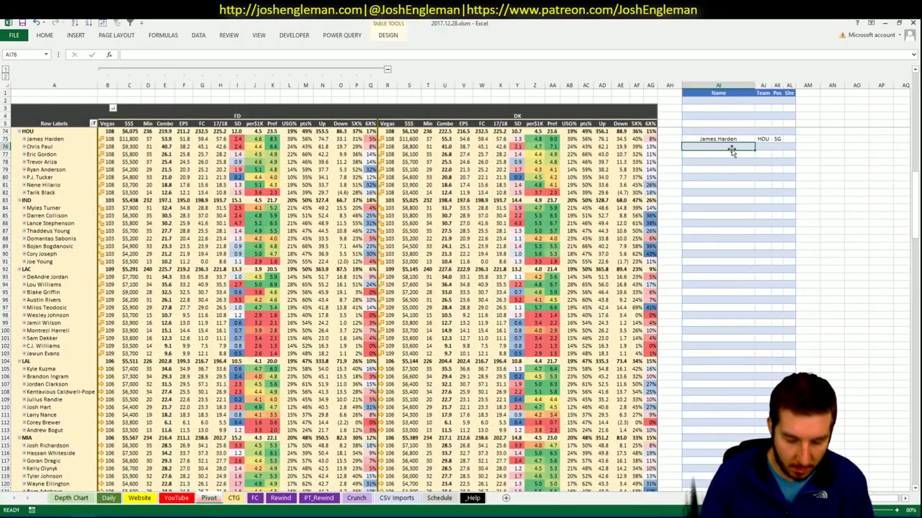
text(Ryan Anderson)
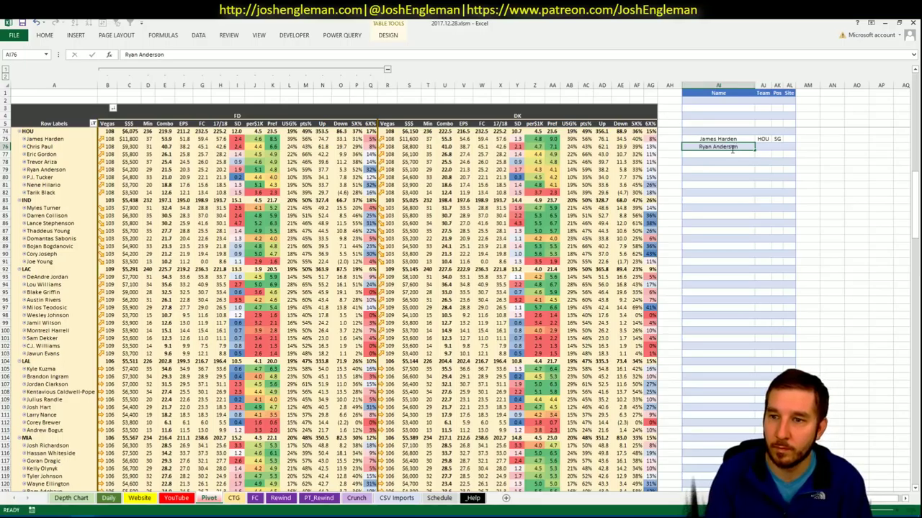
key(Tab)
key(Tab)
key(Tab)
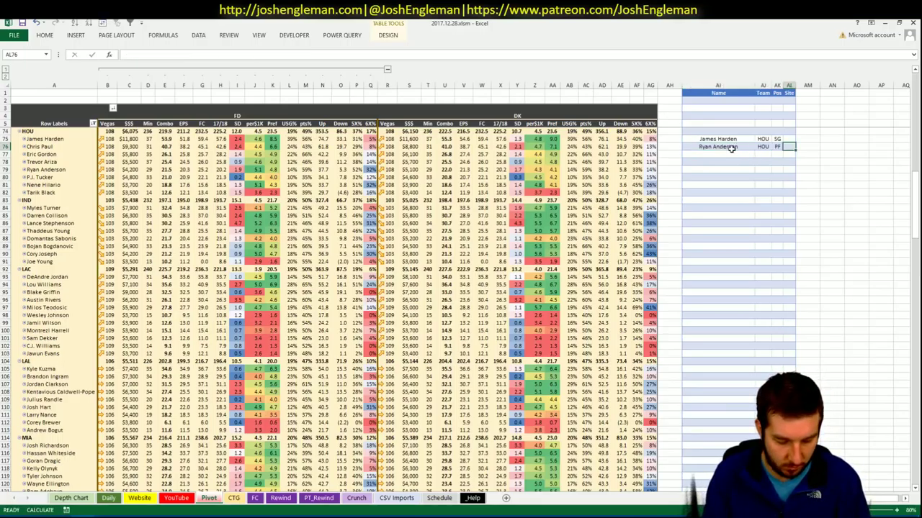
text(FD)
key(Return)
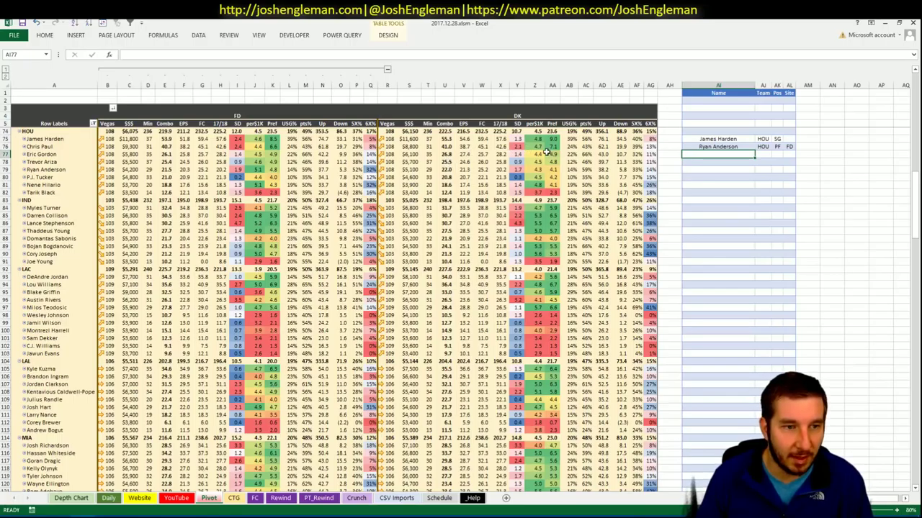
Review the DK and FD figures of the remaining Houston players and the first IND rows on the Pivot sheet.
mouse_move(547, 152)
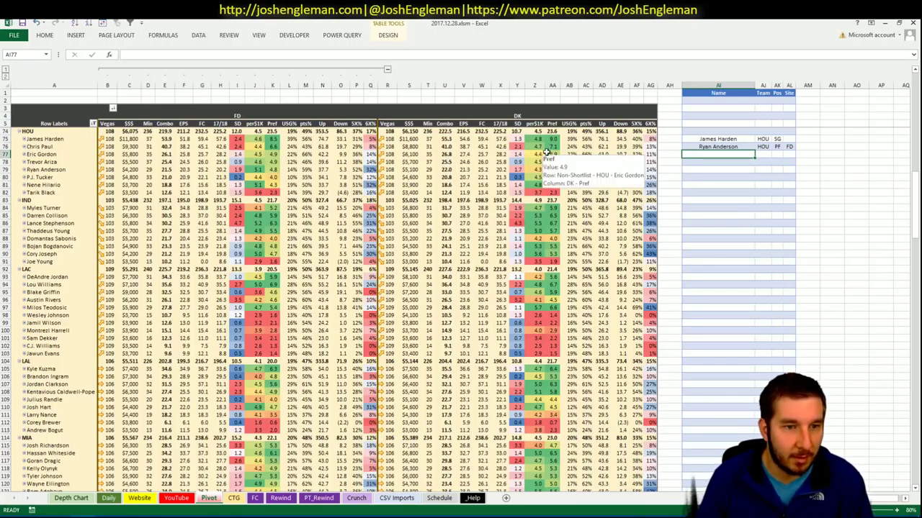
click(322, 207)
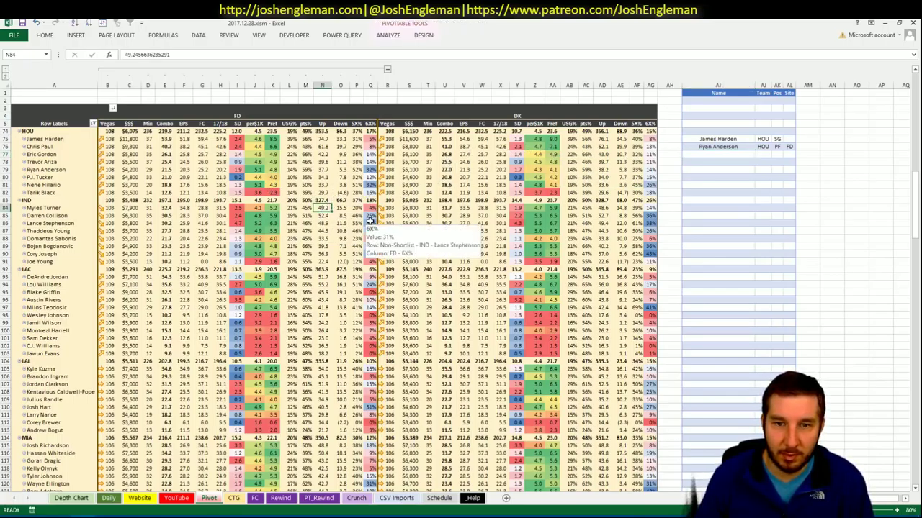
click(431, 193)
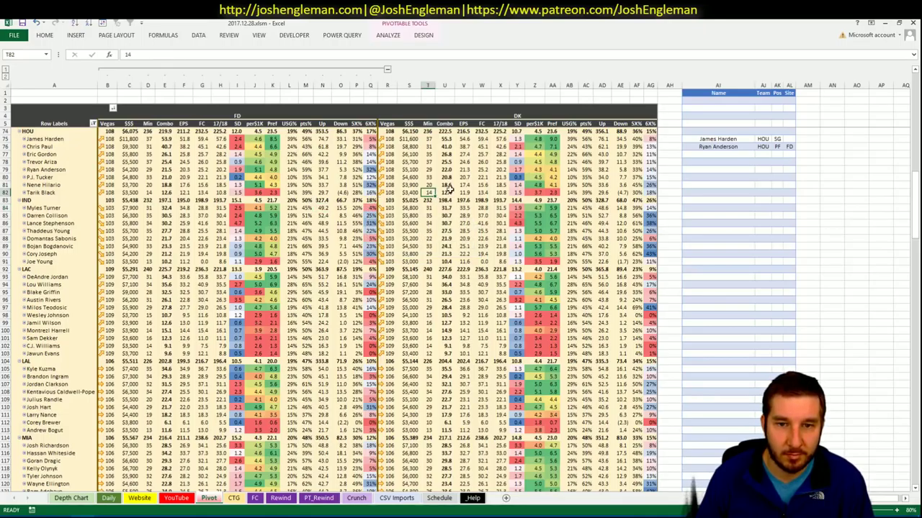
mouse_move(455, 188)
click(429, 215)
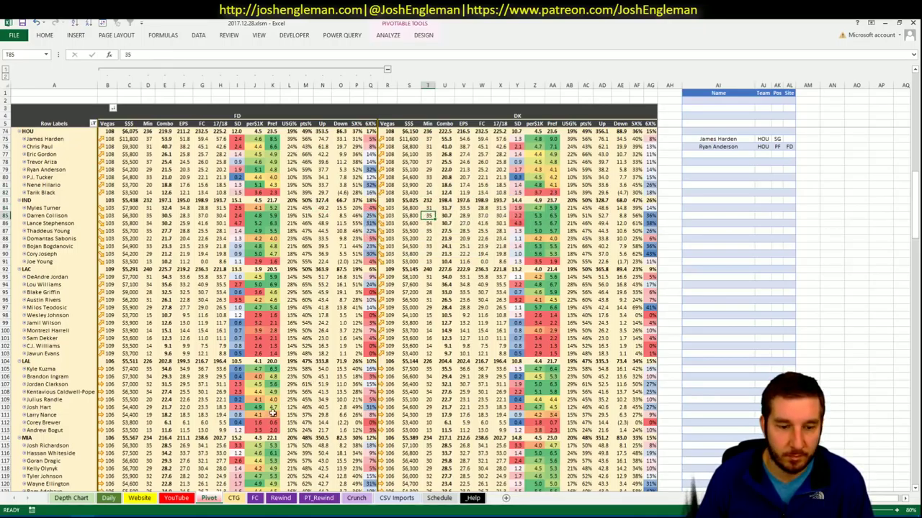
Set the opponent in V5 on the CTG sheet to ATL.
click(235, 498)
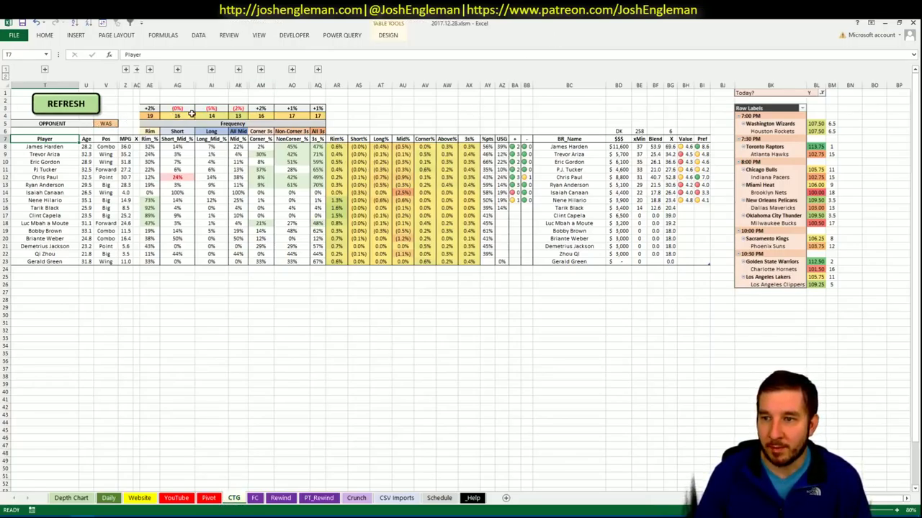
click(112, 123)
text(A)
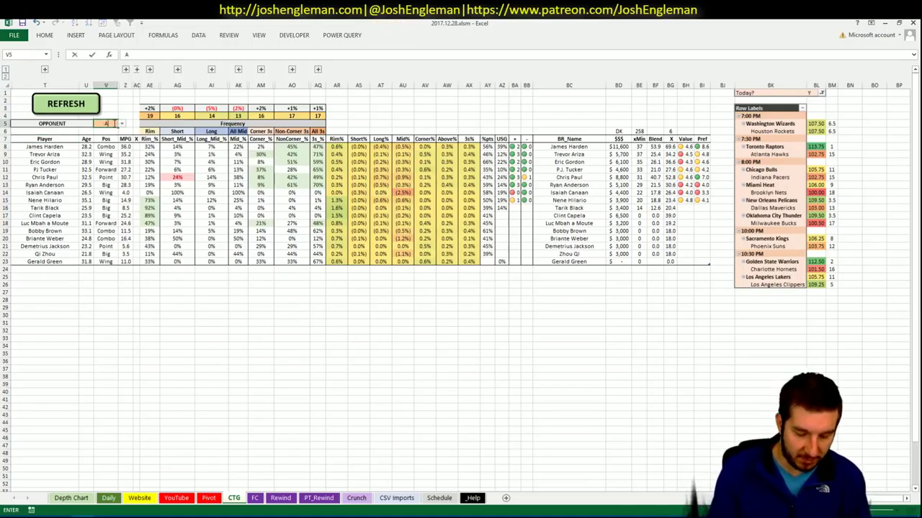
text(TL)
key(Return)
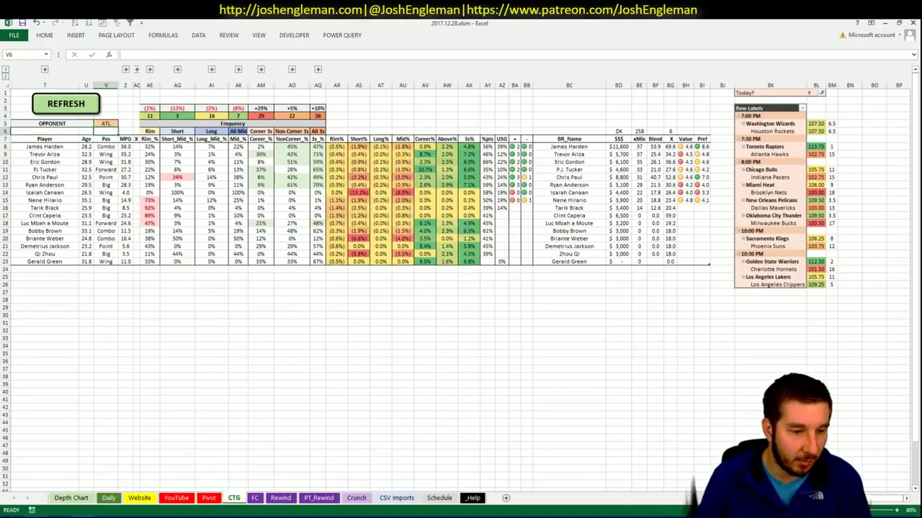
On Cleaning the Glass in the browser, find the Toronto Raptors team page and bring up its Shooting: Frequency table.
key(alt+Tab)
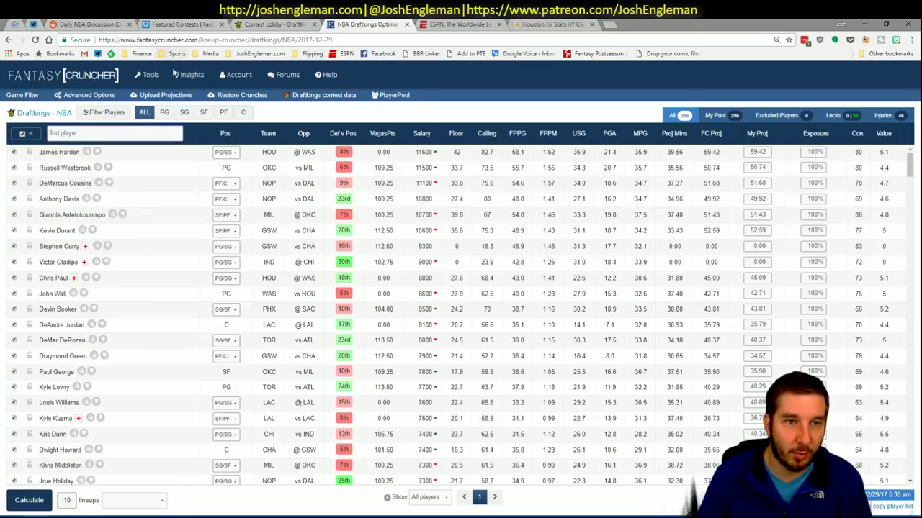
click(542, 24)
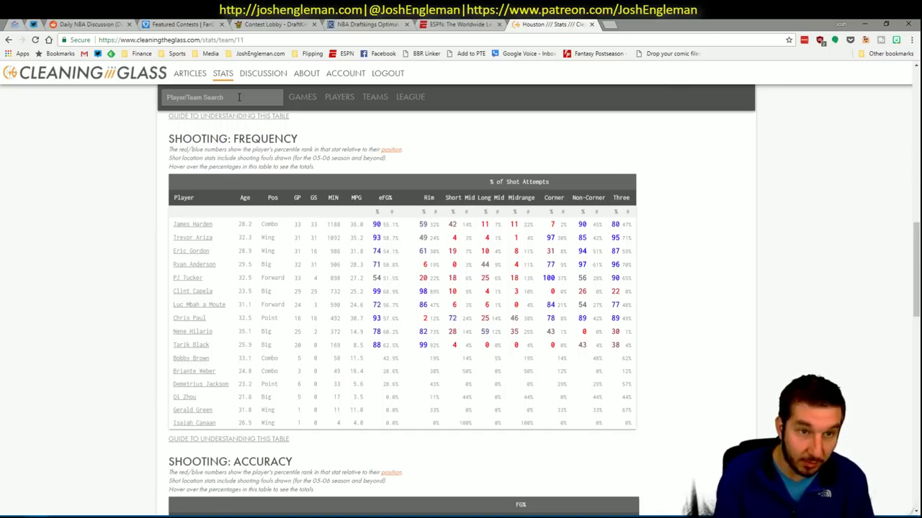
text(ronto Raptor)
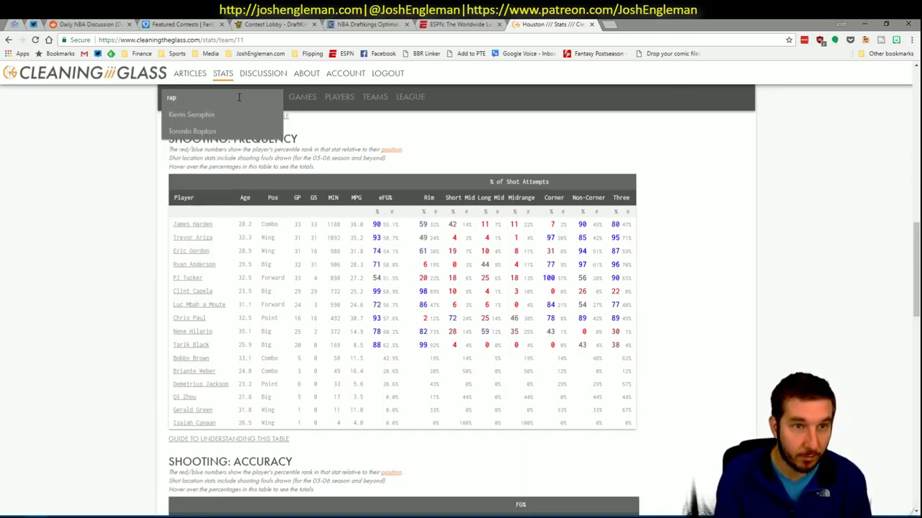
text(s)
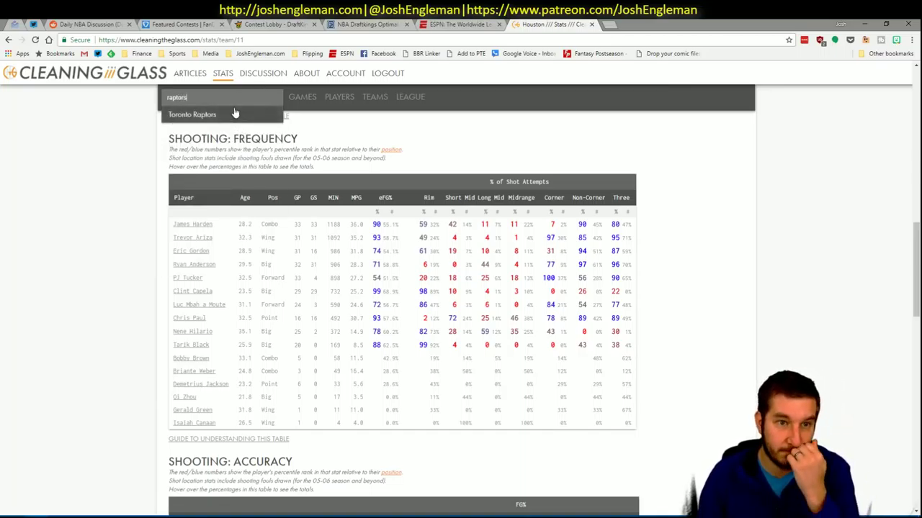
click(230, 115)
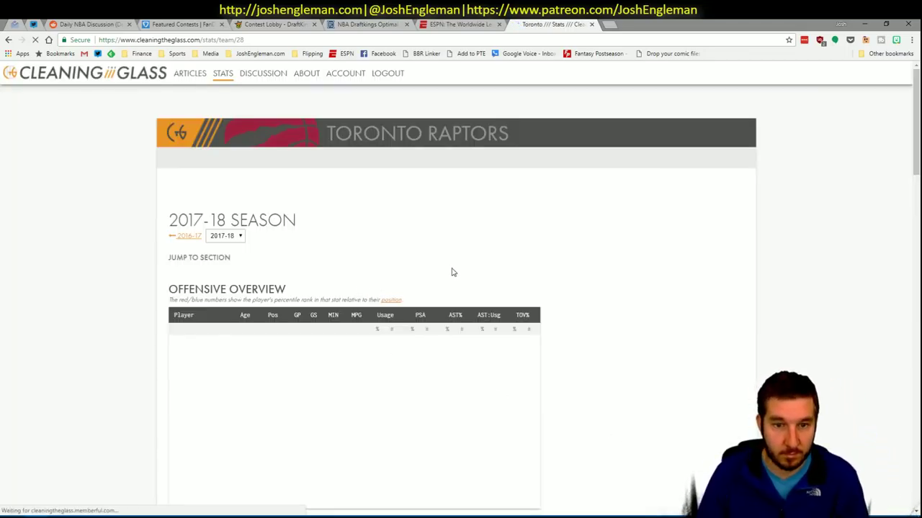
click(306, 267)
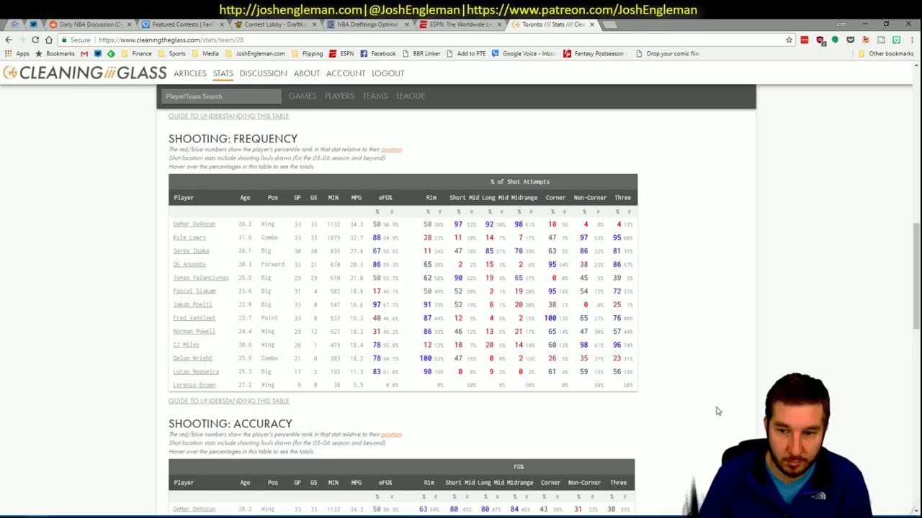
Copy the Toronto player rows of the Shooting: Frequency table and refresh the CTG sheet in Excel with them.
drag(632, 389, 174, 231)
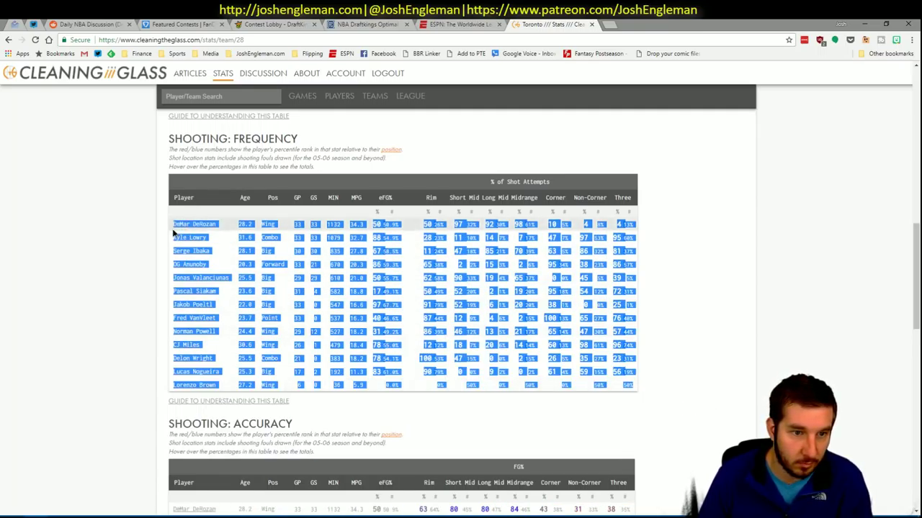
key(alt+Tab)
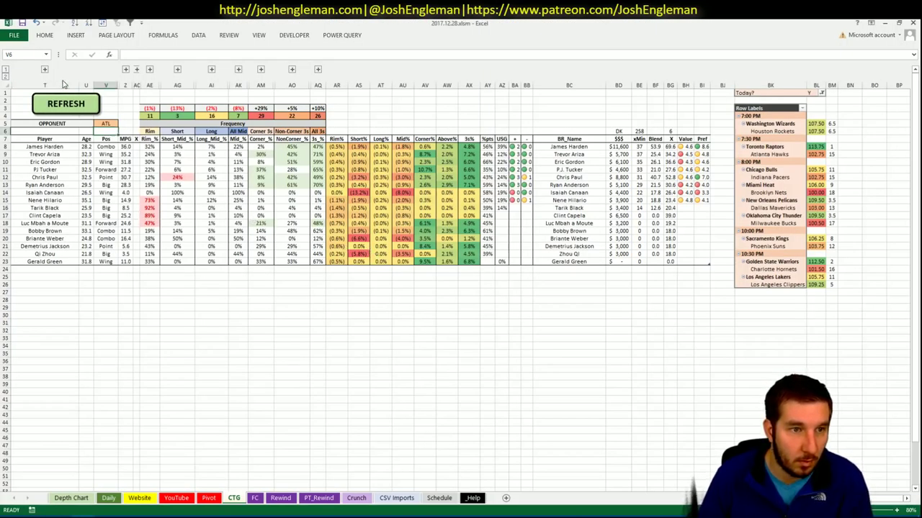
click(70, 107)
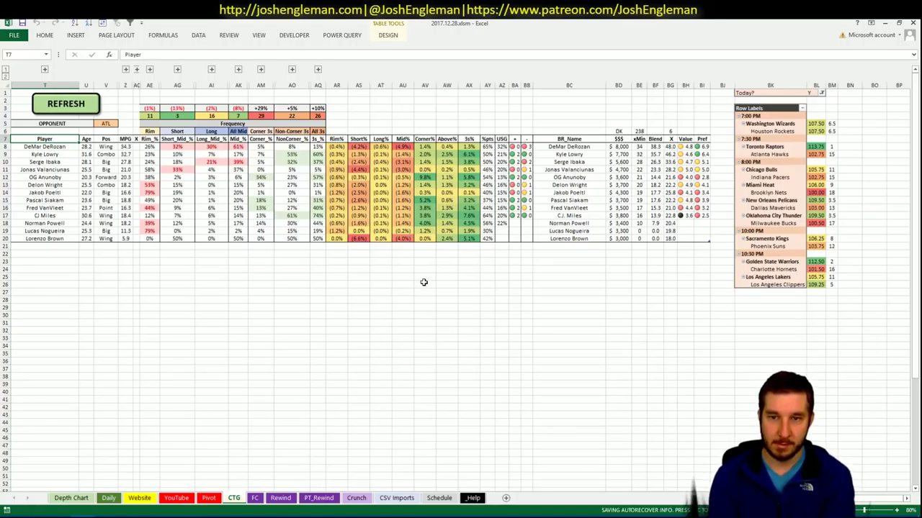
Add Kyle Lowry to the Pivot sheet's shortlist in AI179, beside the TOR rows.
click(208, 497)
scroll(216, 395, down, 20)
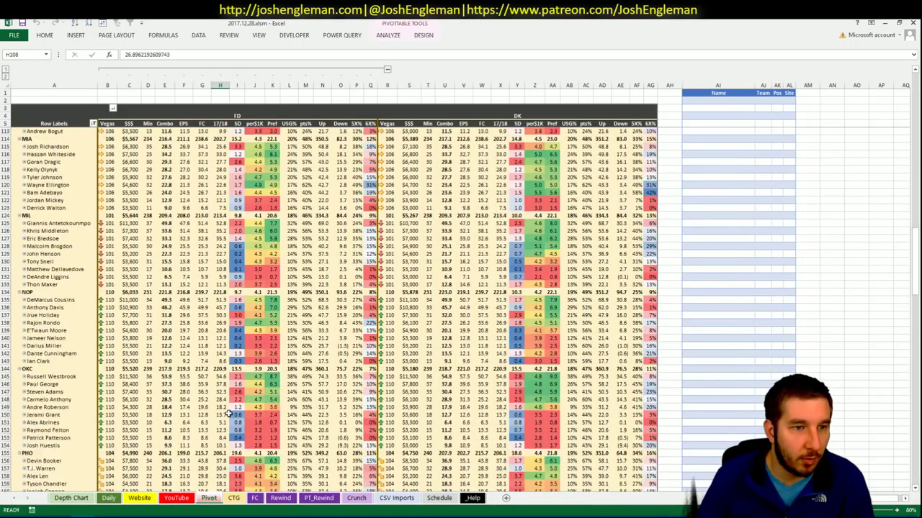
scroll(227, 415, down, 7)
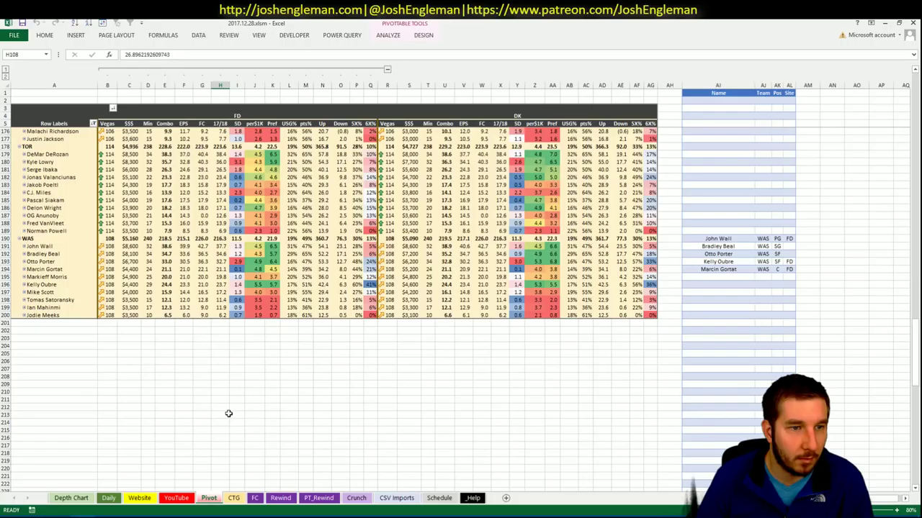
click(916, 489)
click(916, 489)
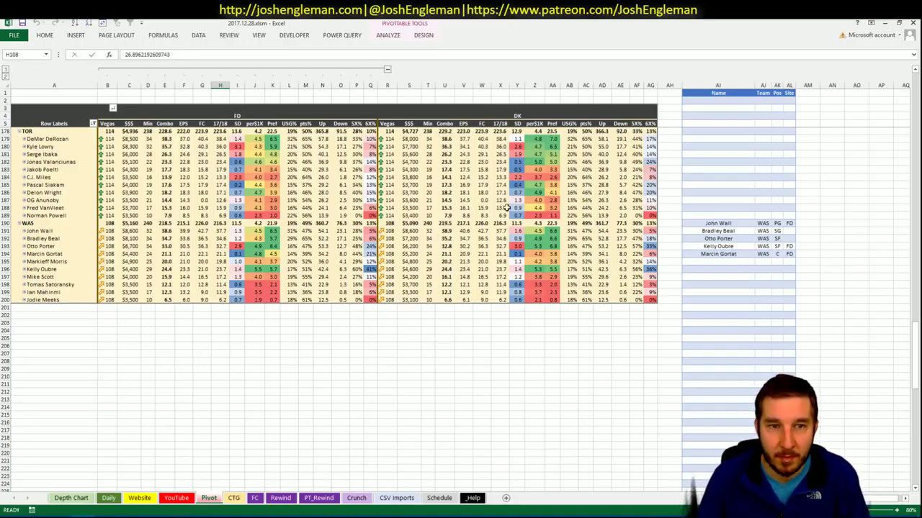
click(695, 138)
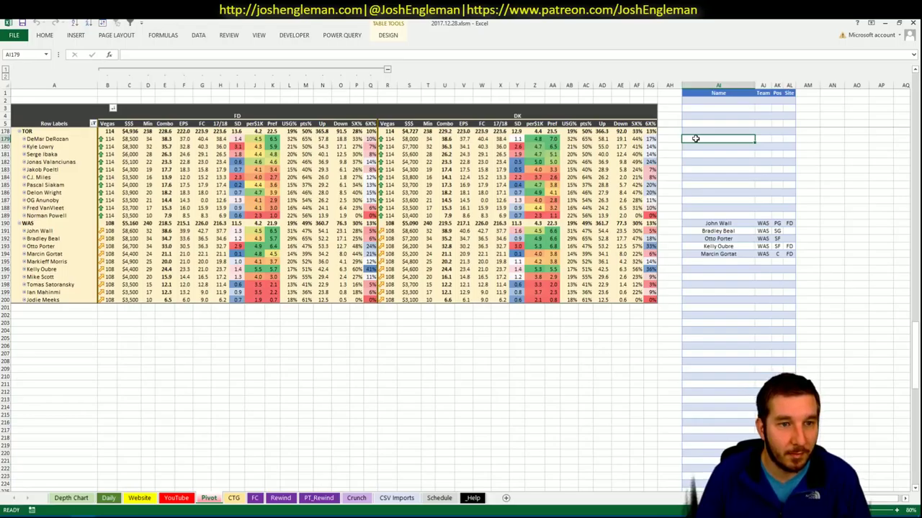
text(Kyle)
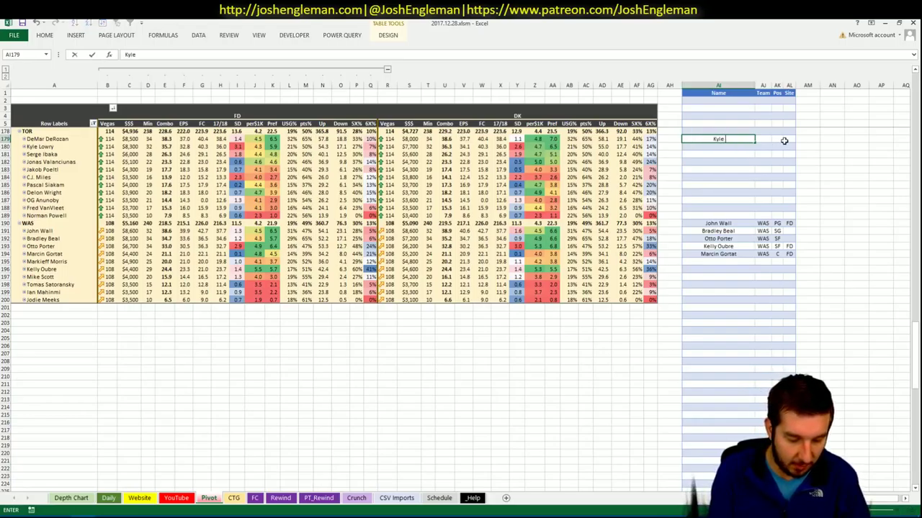
text( Lowry)
key(Return)
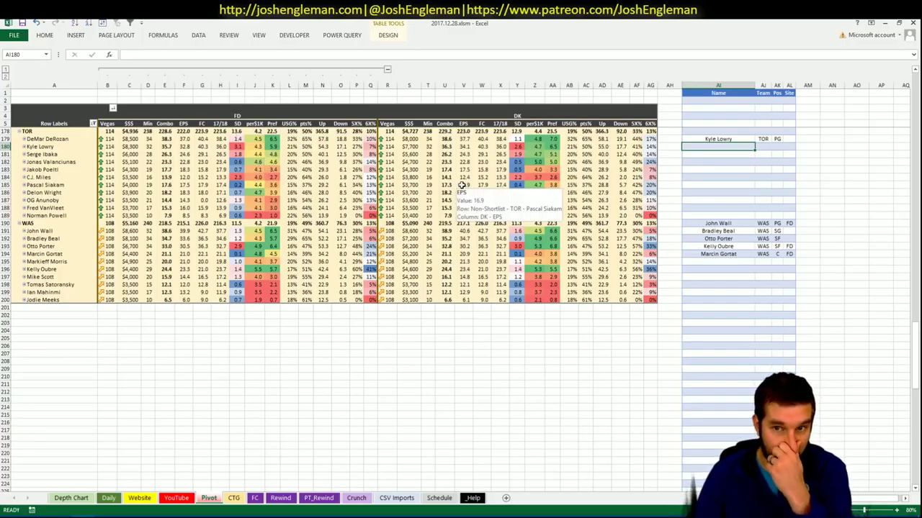
Set the Team filter of the game-by-game minutes table on the YouTube sheet to TOR.
click(177, 497)
click(245, 93)
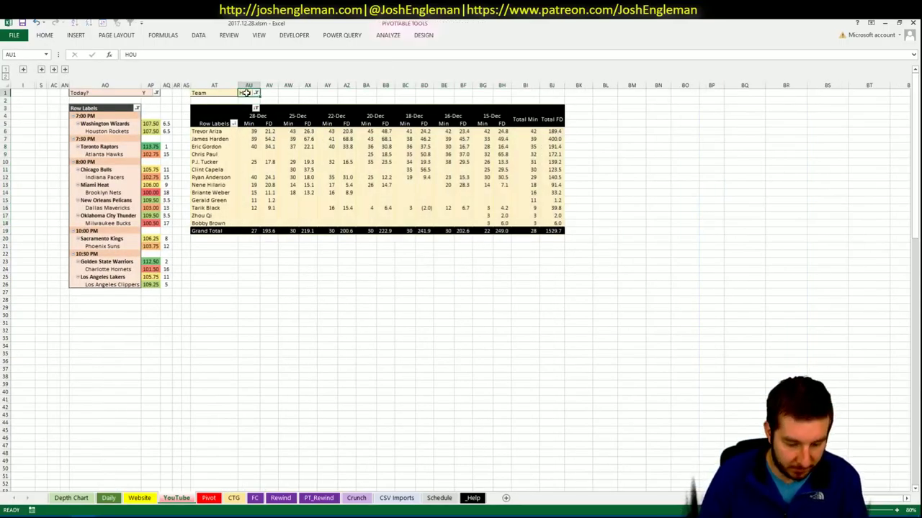
text(TOR)
key(Return)
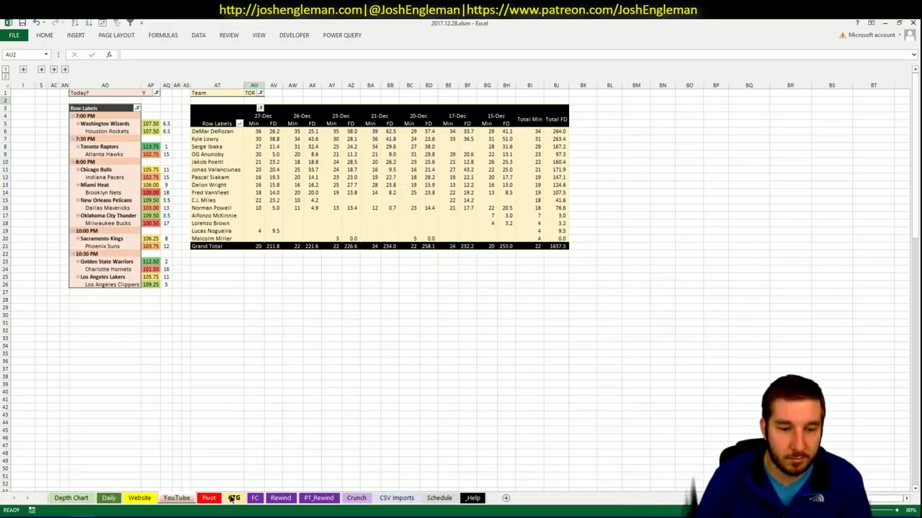
Check Toronto's shot profile on the CTG sheet and Serge Ibaka's shooting tables by season on his Cleaning the Glass page.
click(233, 499)
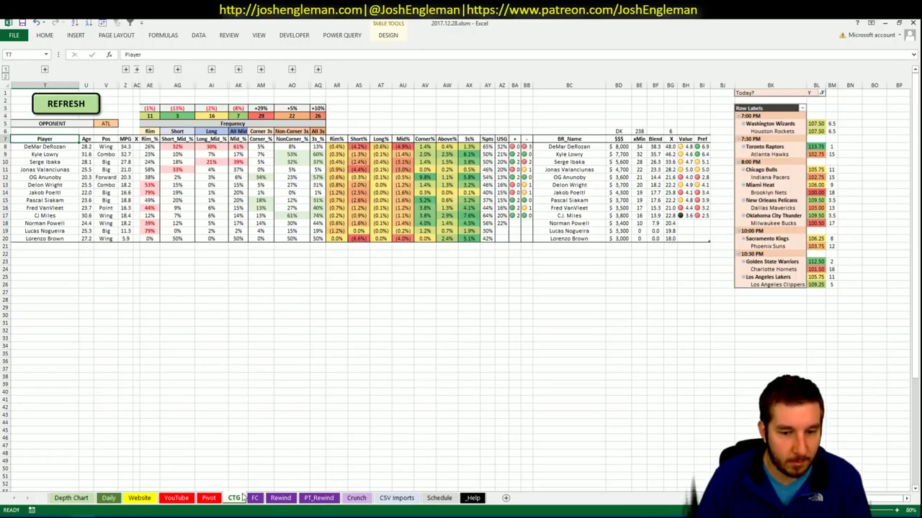
key(alt+Tab)
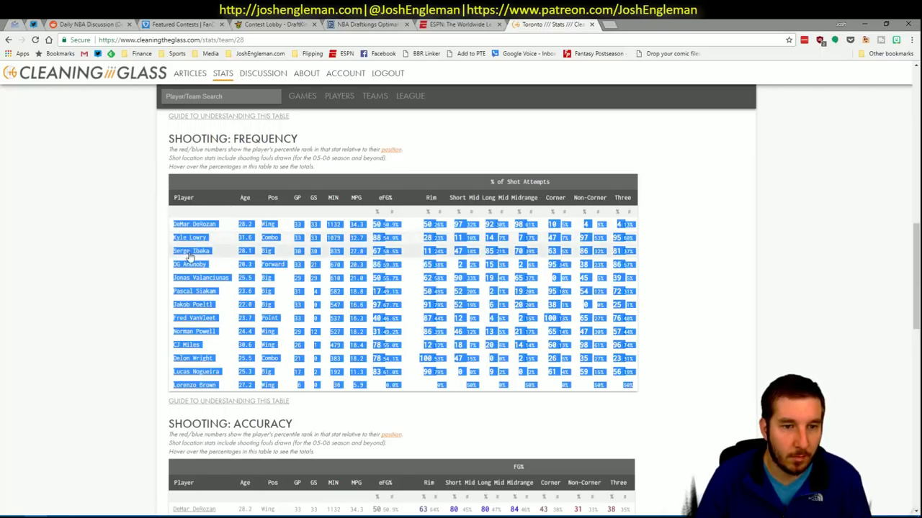
click(193, 252)
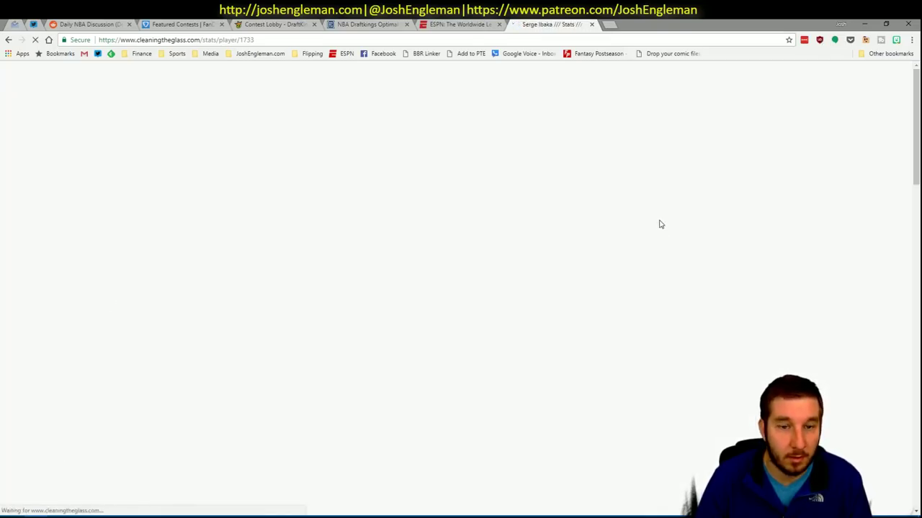
scroll(524, 215, down, 3)
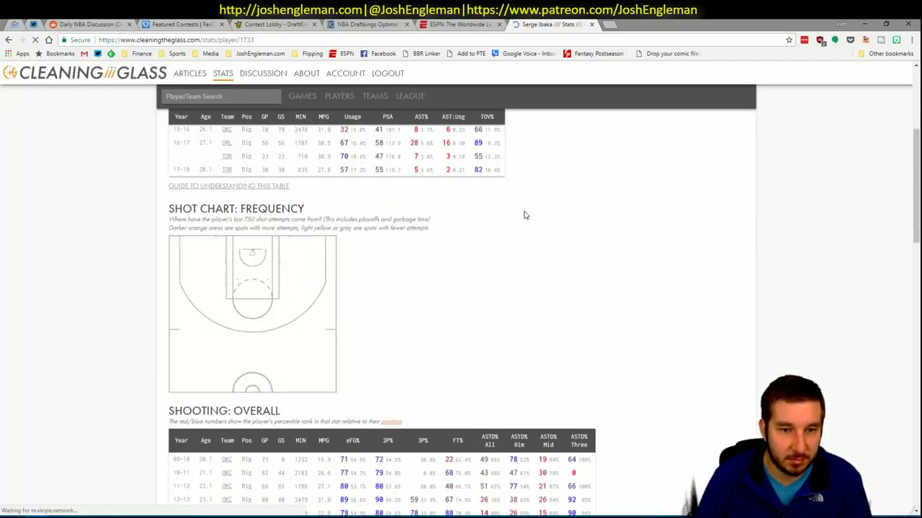
scroll(523, 214, down, 4)
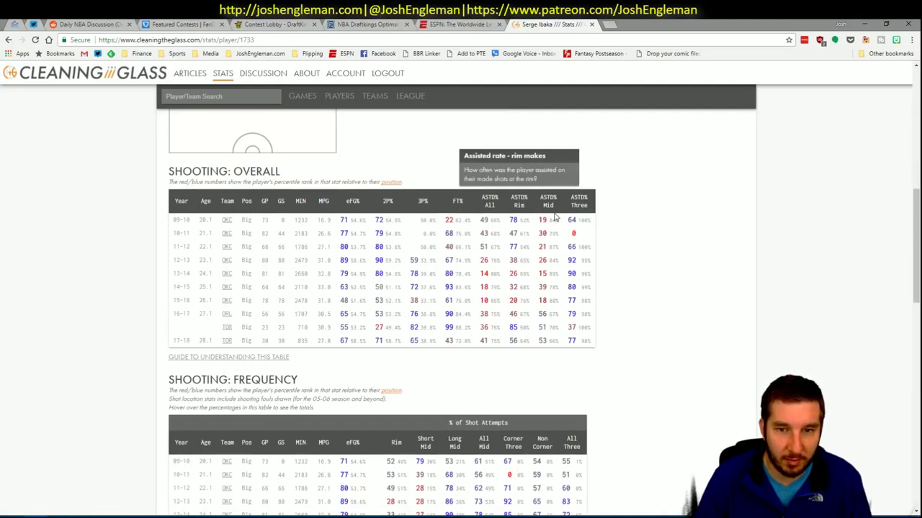
scroll(523, 214, down, 3)
scroll(637, 222, down, 1)
key(alt+Tab)
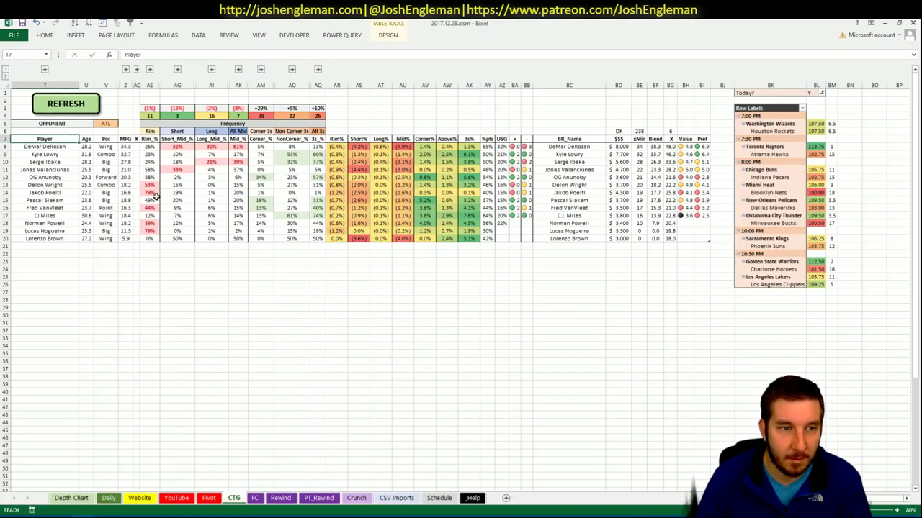
Add Serge Ibaka to the Pivot sheet's shortlist in AI180.
click(208, 498)
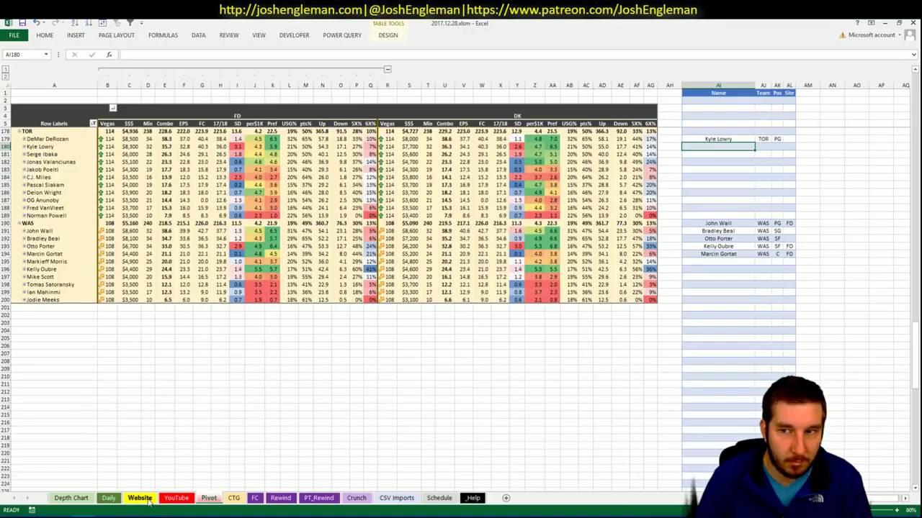
text(Serge Ibaka)
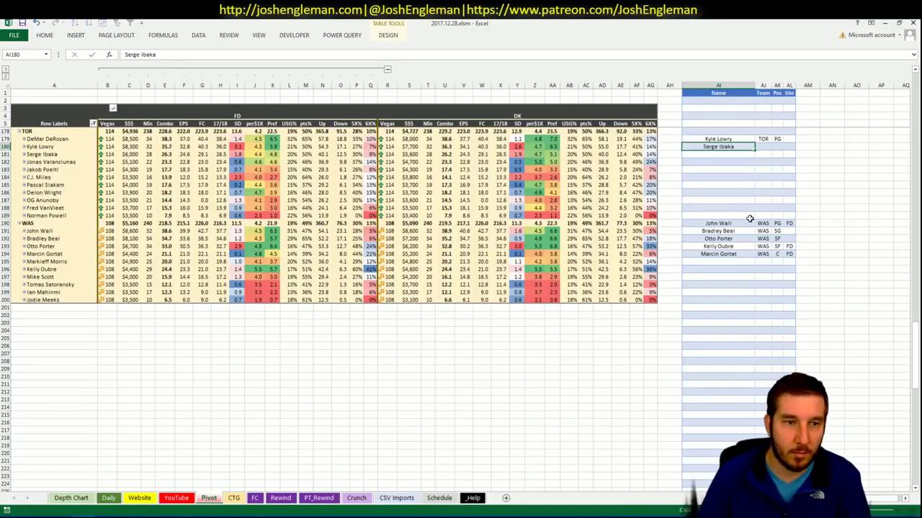
key(Return)
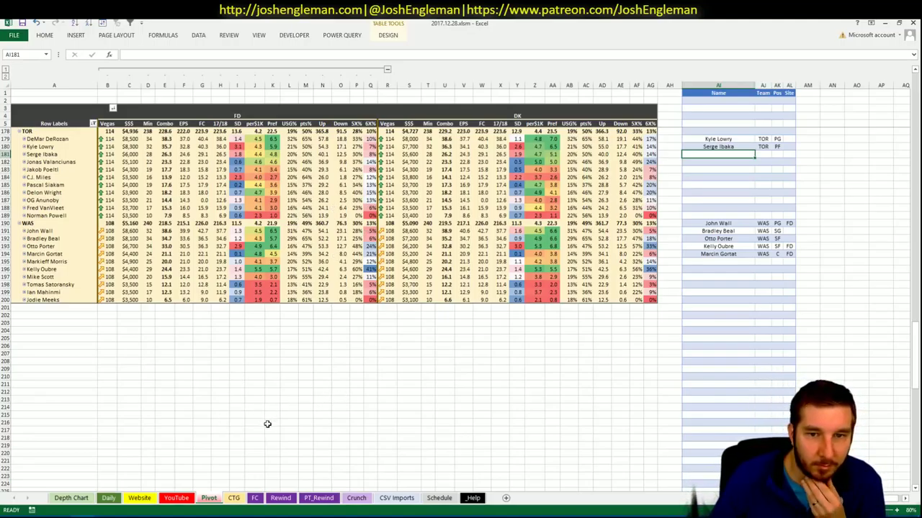
Compare the Toronto players' recent minutes and FD points on the YouTube sheet with their Pivot sheet figures.
click(186, 504)
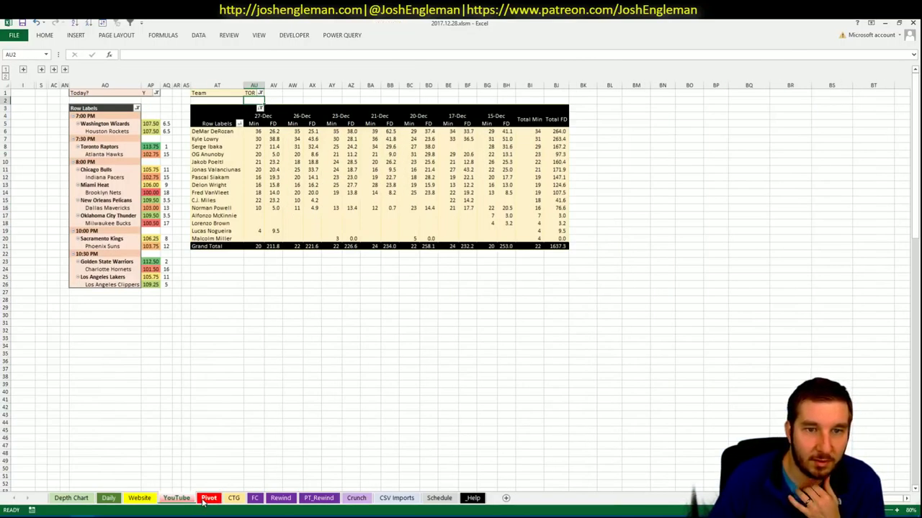
click(208, 502)
click(180, 499)
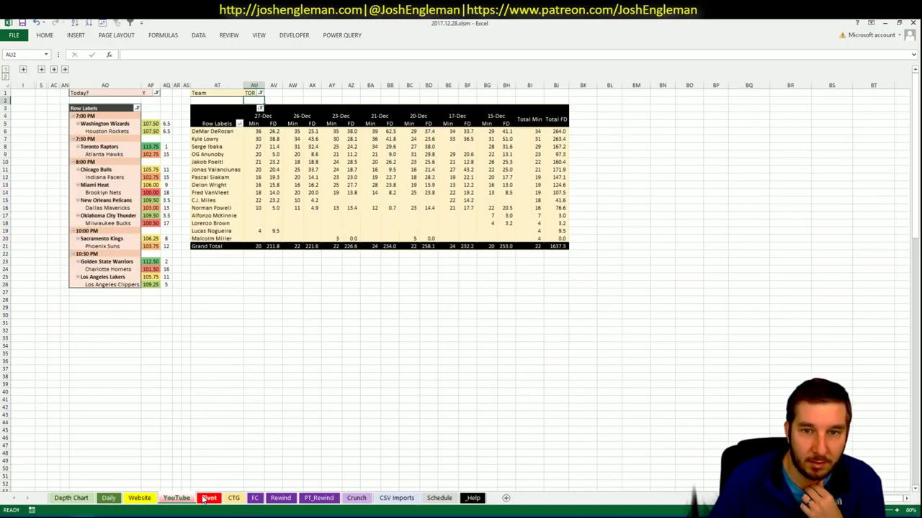
click(208, 498)
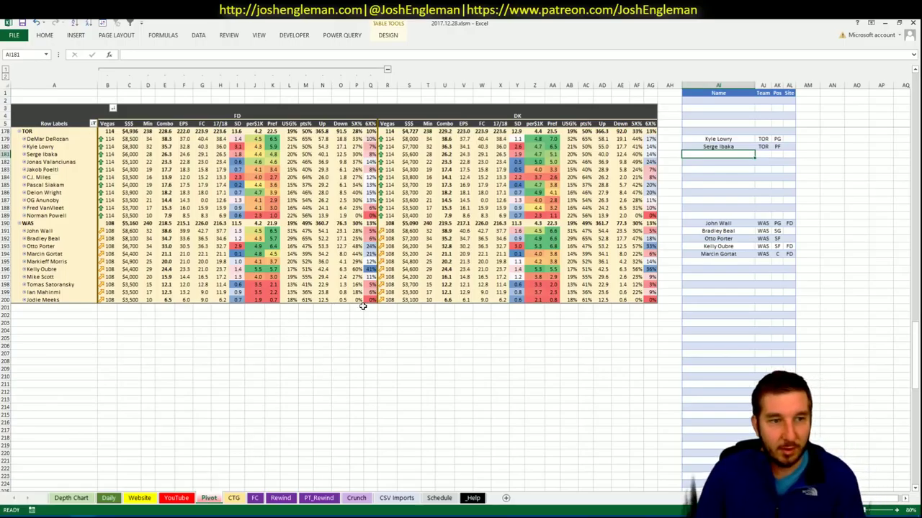
Reorder the Pivot sheet's PivotTable row fields so that Team comes above SL?, and close the field list.
click(517, 338)
scroll(517, 338, up, 20)
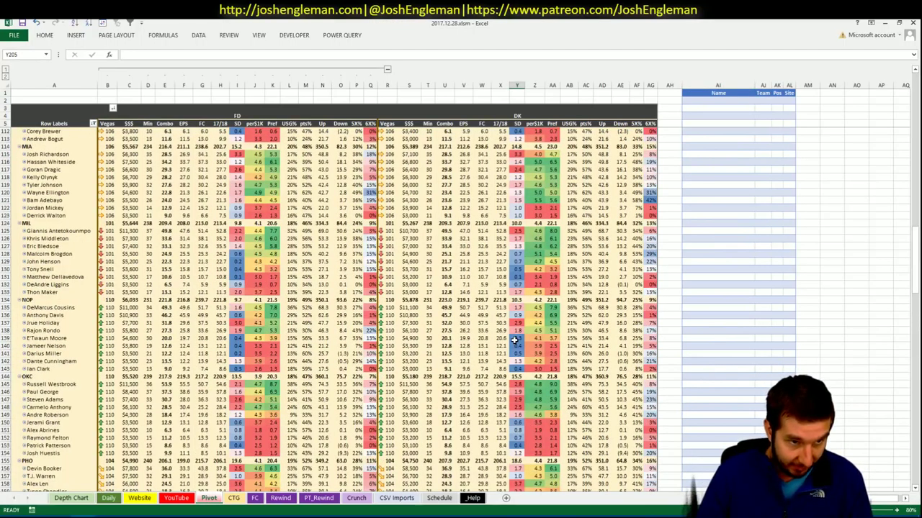
scroll(516, 339, up, 14)
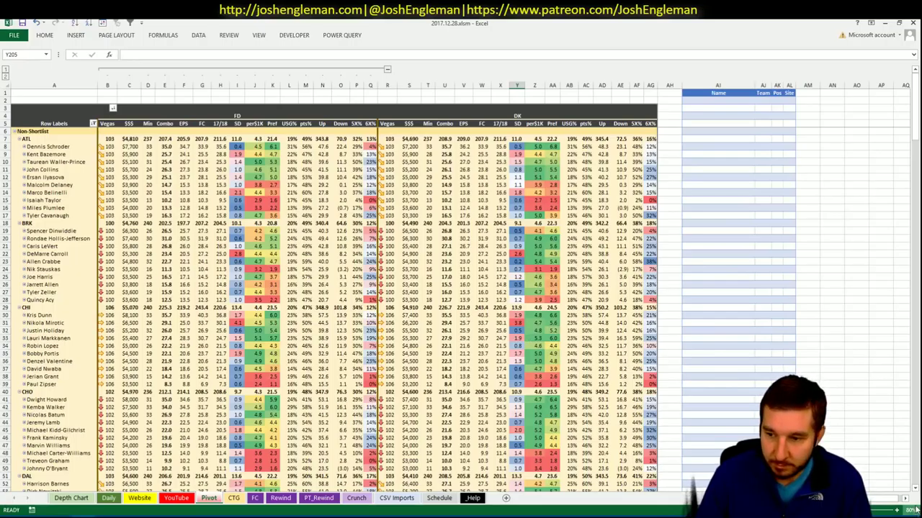
right_click(409, 338)
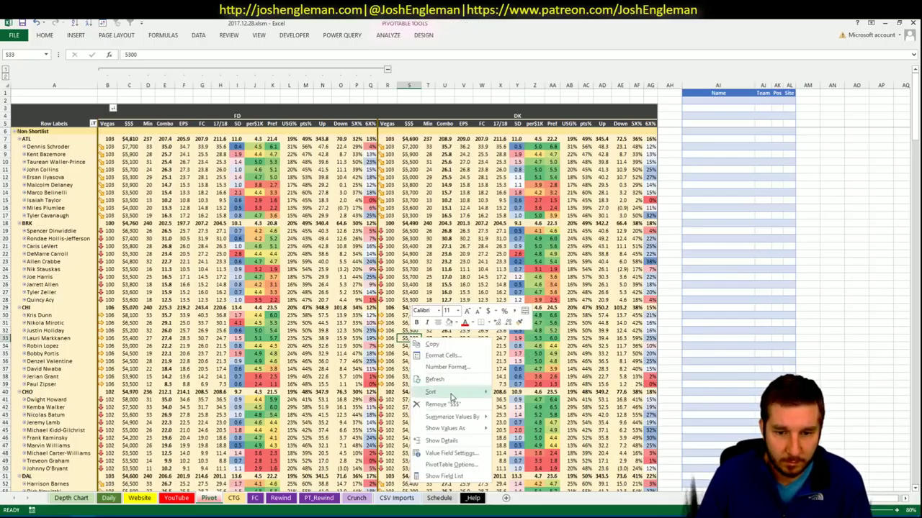
click(450, 474)
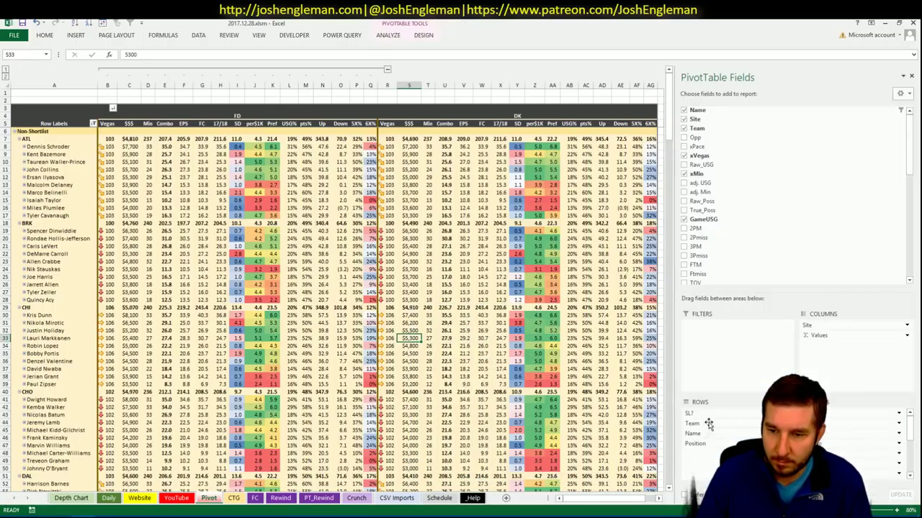
drag(690, 415, 700, 430)
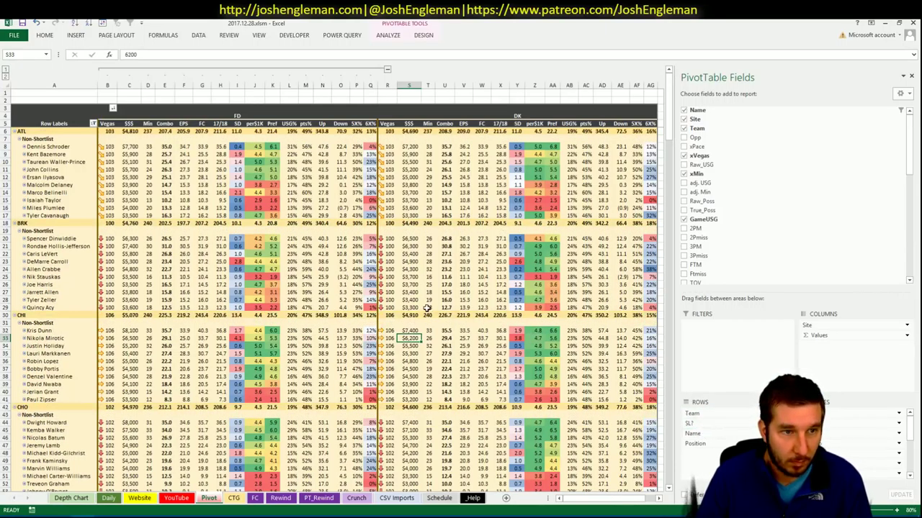
click(912, 78)
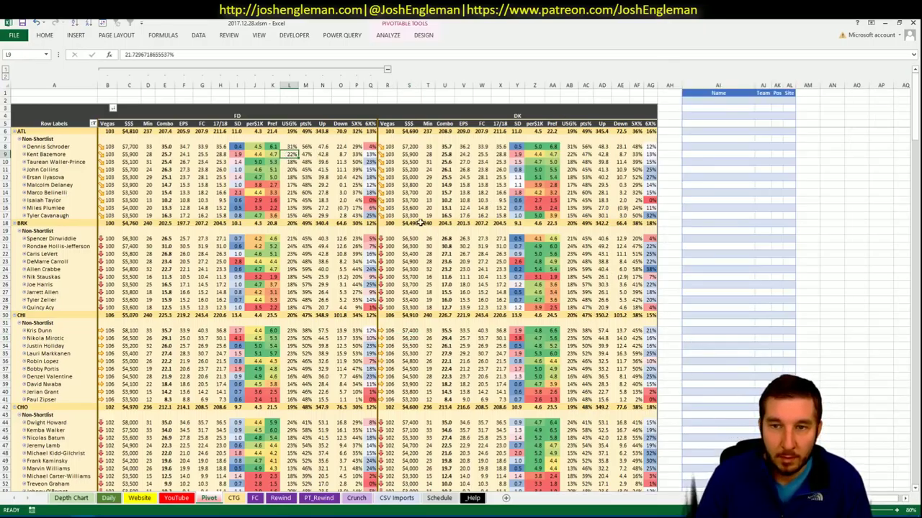
Find the Atlanta Hawks on Cleaning the Glass, copy their Shooting: Frequency player rows and load them into the CTG sheet.
click(232, 498)
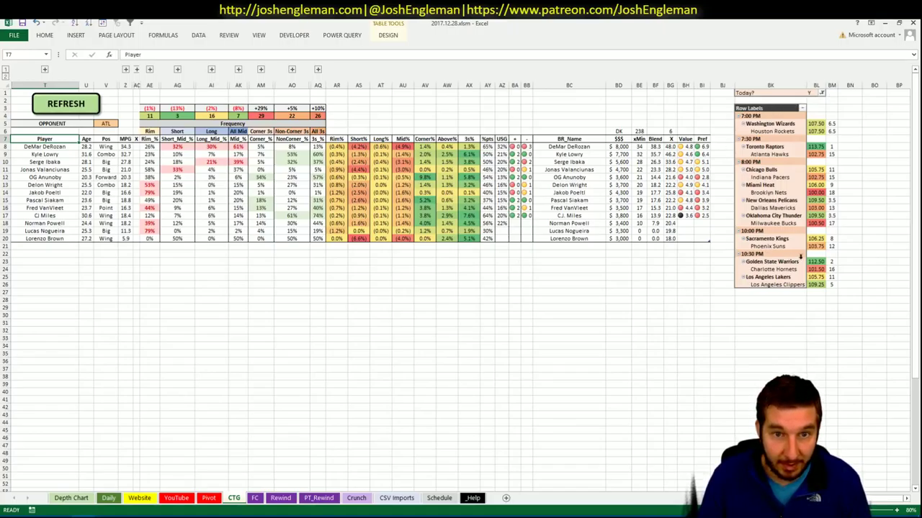
key(alt+Tab)
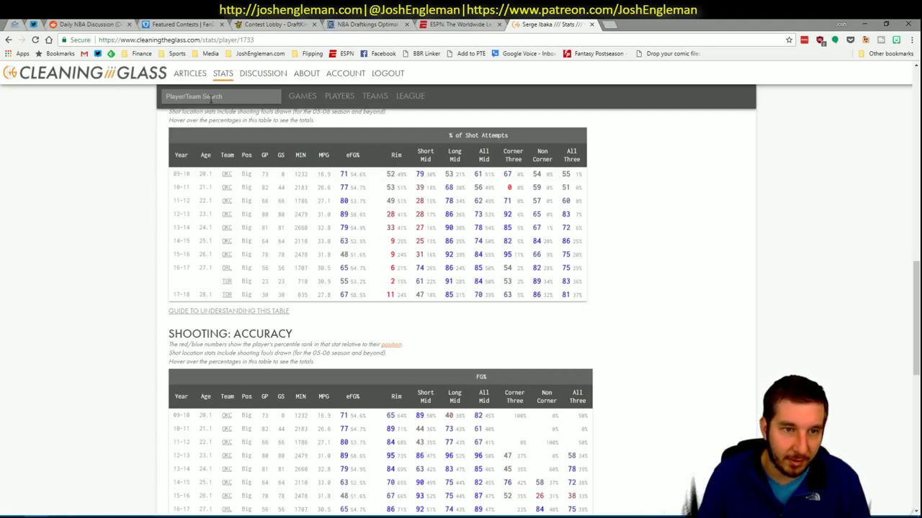
click(211, 98)
text(atl)
key(Return)
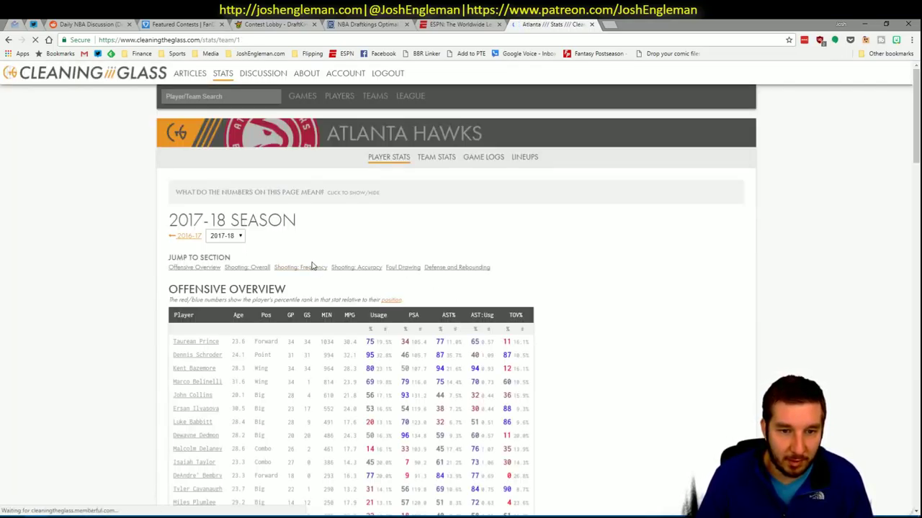
scroll(322, 268, down, 10)
drag(623, 429, 178, 231)
key(alt+Tab)
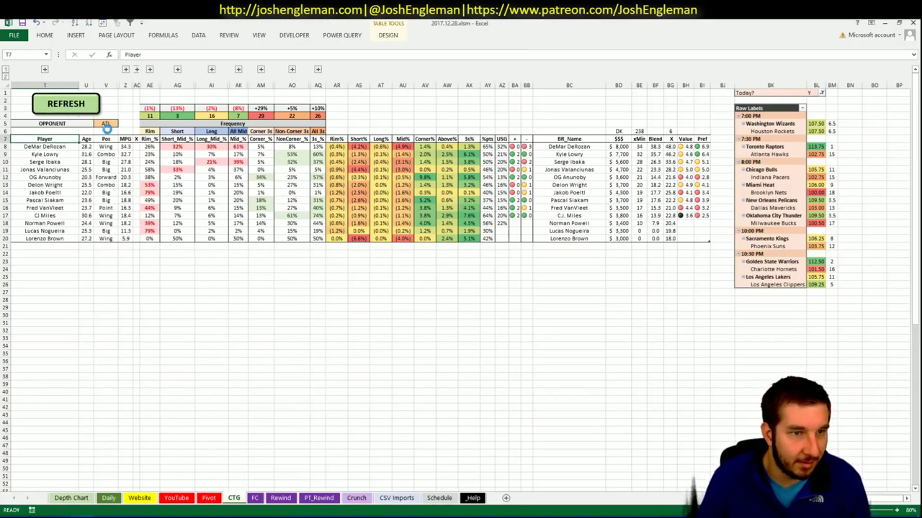
Set the opponent in V5 on the CTG sheet to TOR.
click(107, 124)
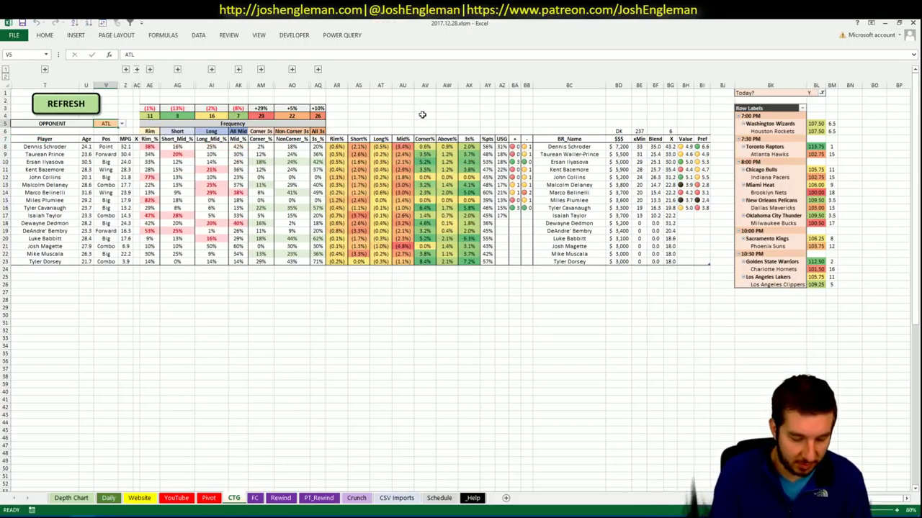
text(TOR)
key(Return)
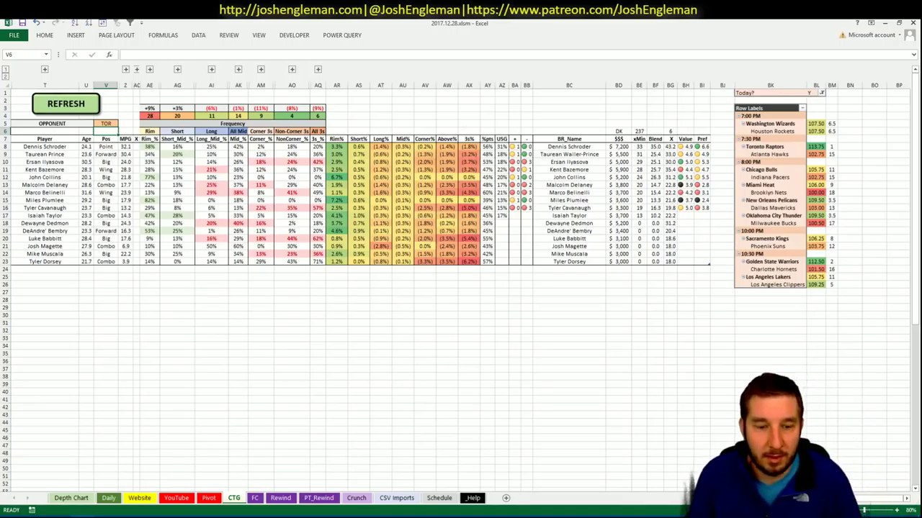
Set the Team filter of the recent-games table on the YouTube sheet to ATL.
click(208, 497)
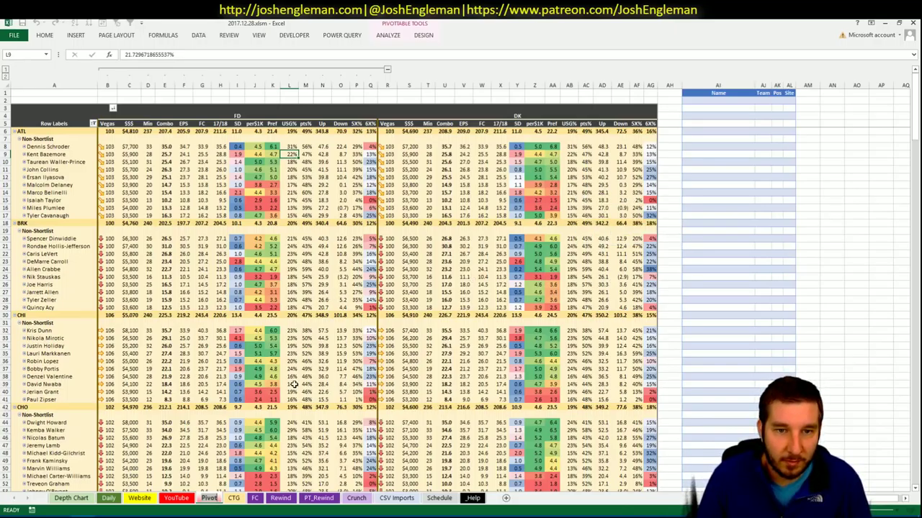
click(178, 499)
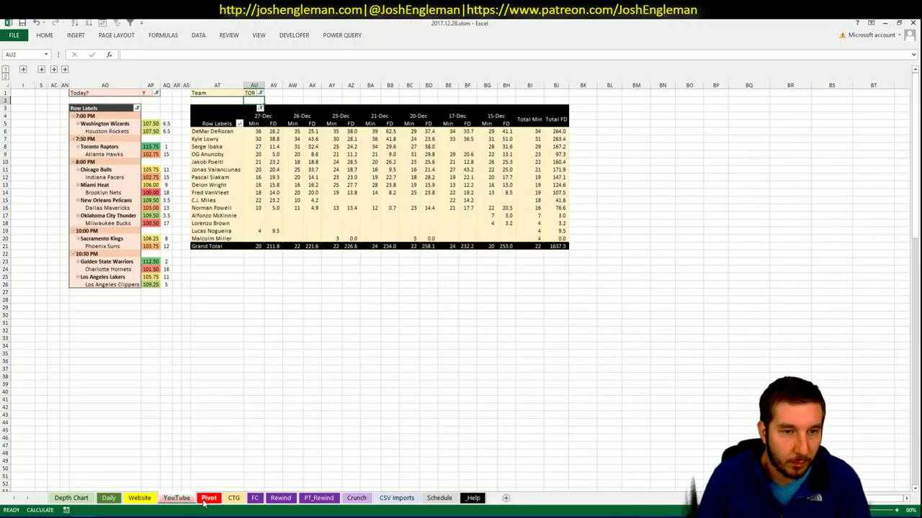
click(252, 93)
text(A)
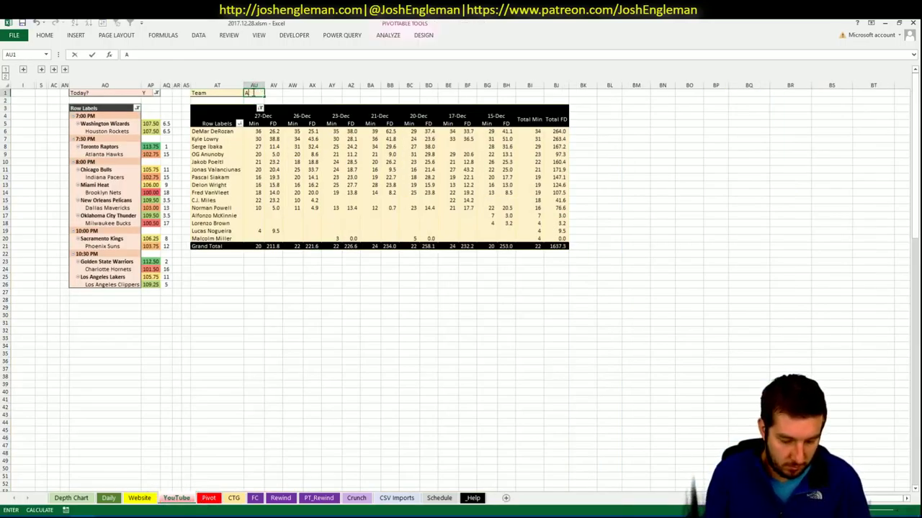
text(TL)
key(Return)
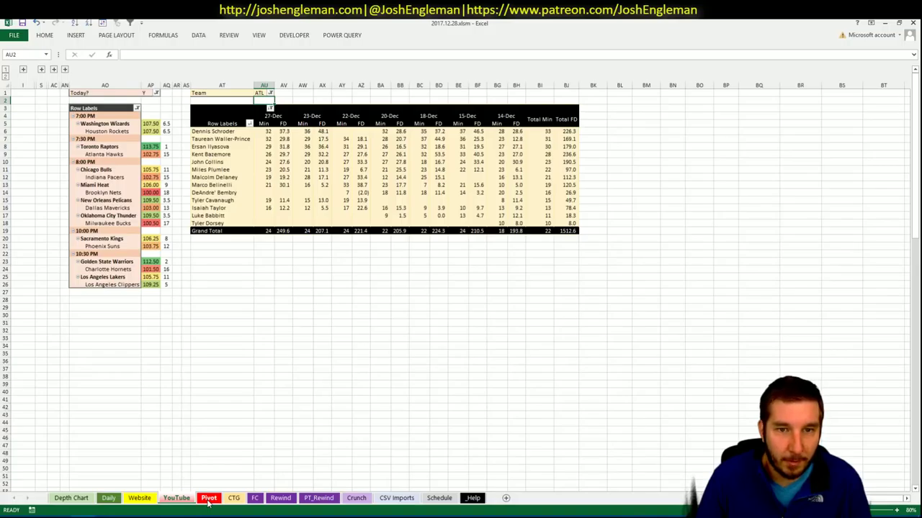
Set the PLAYER filter on the CSV Imports sheet to Dennis Schroder and examine his minutes and points-per-minute chart.
click(440, 498)
click(397, 498)
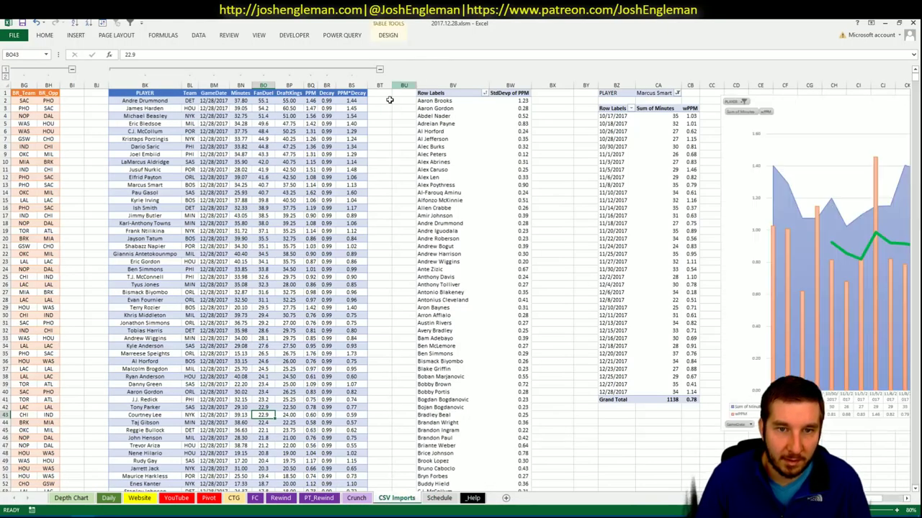
click(650, 94)
text(Dennis S)
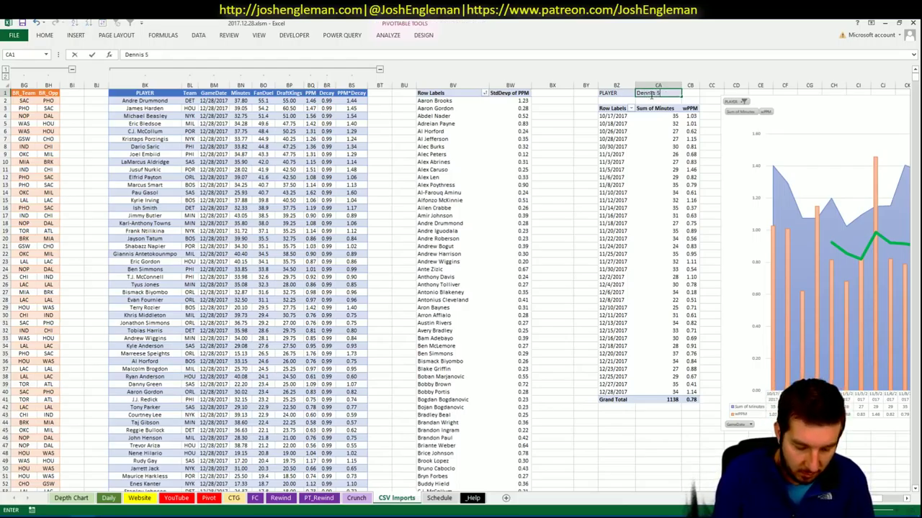
text(chroder)
key(Return)
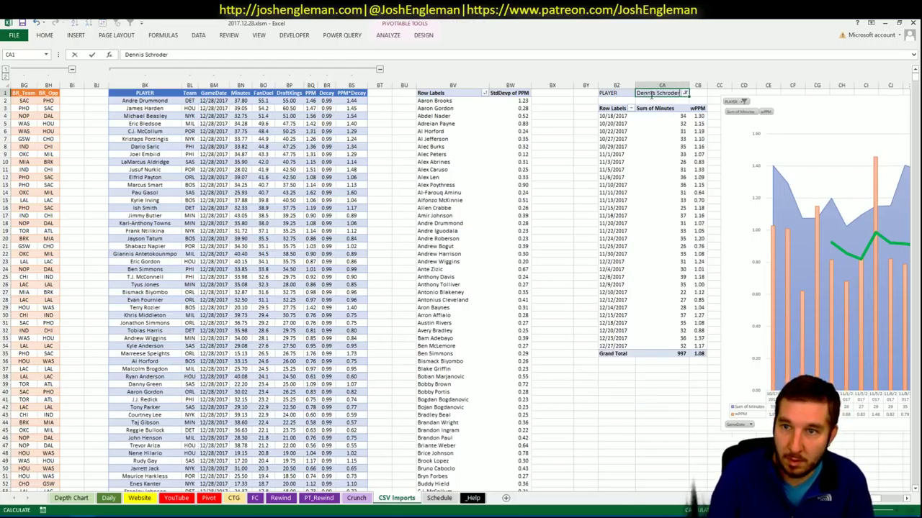
scroll(864, 488, right, 5)
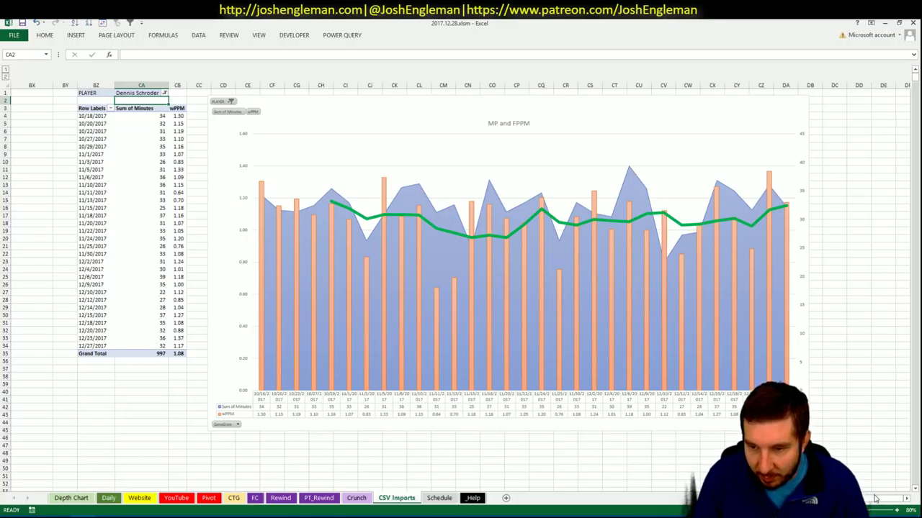
Compare the Atlanta players' Pivot sheet figures with their CTG matchup data and their recent minutes on the YouTube sheet.
click(209, 498)
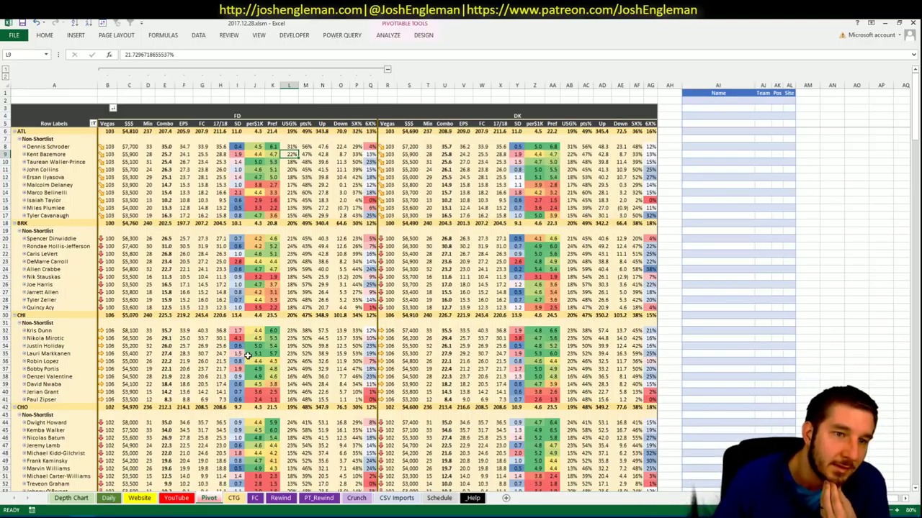
click(234, 498)
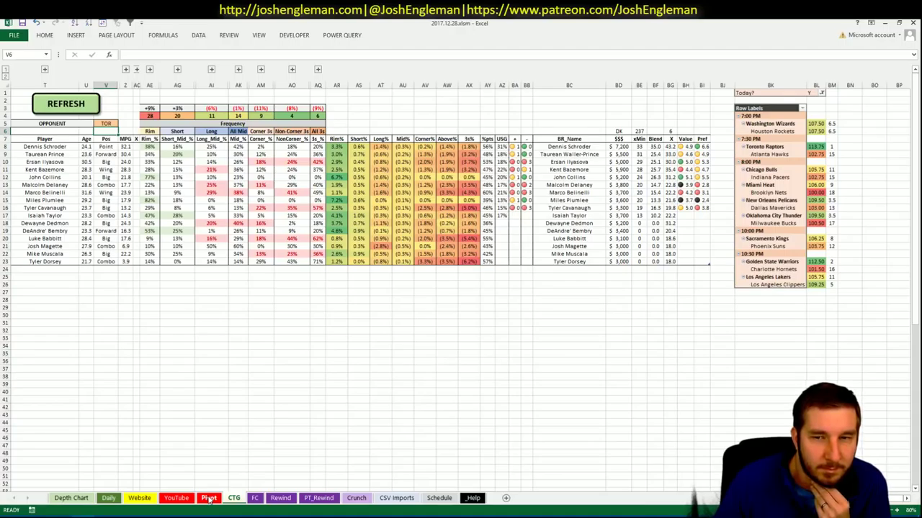
click(209, 498)
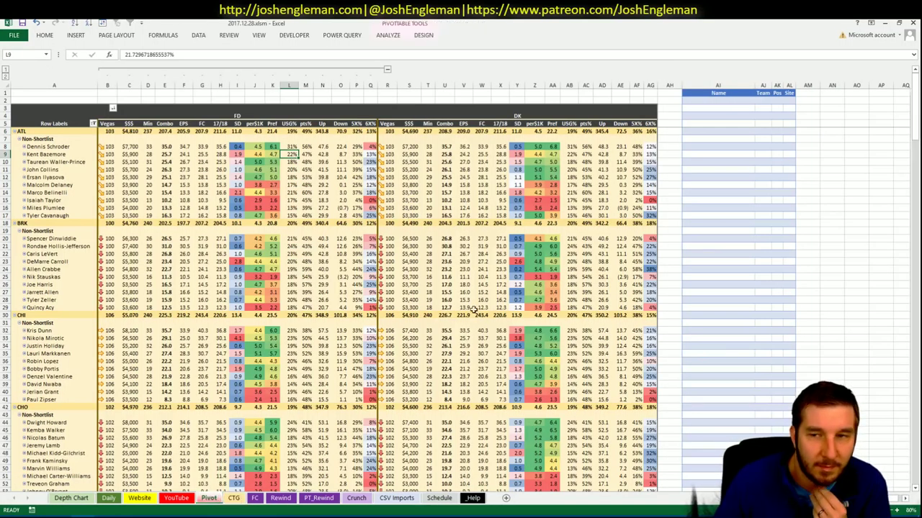
click(724, 138)
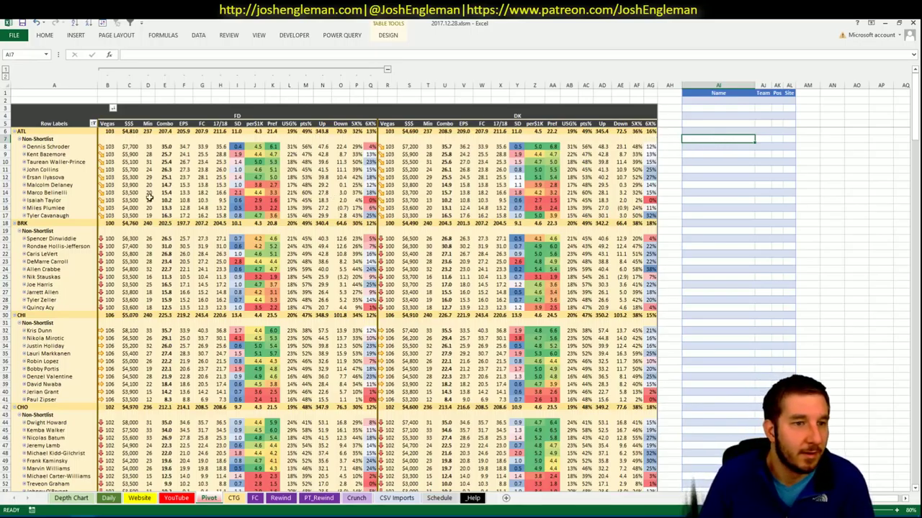
click(177, 498)
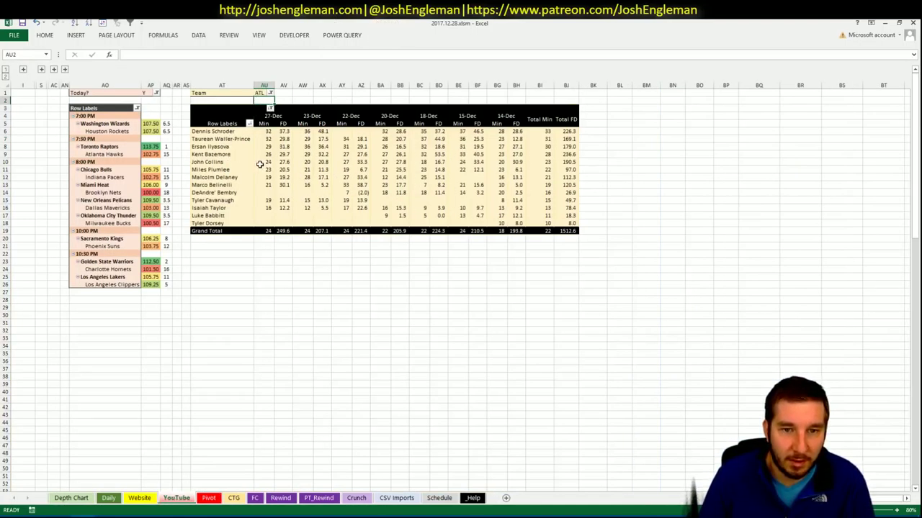
click(209, 499)
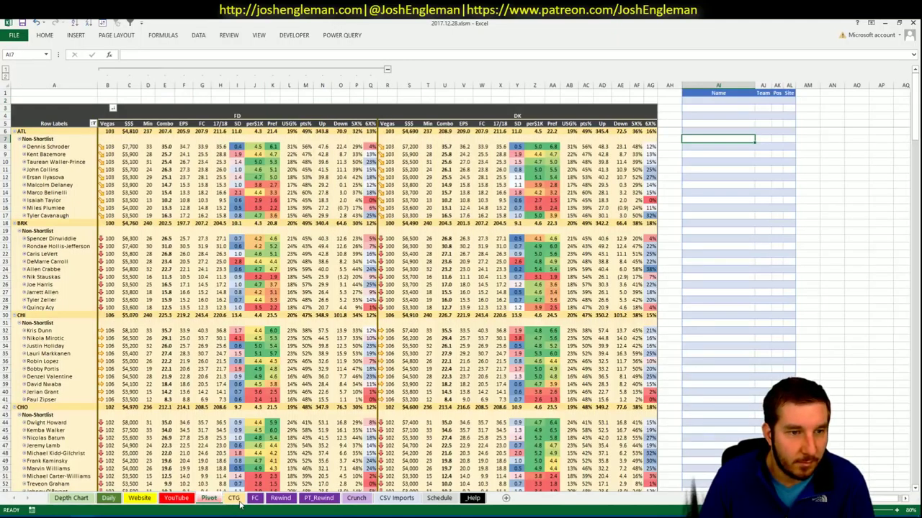
click(237, 500)
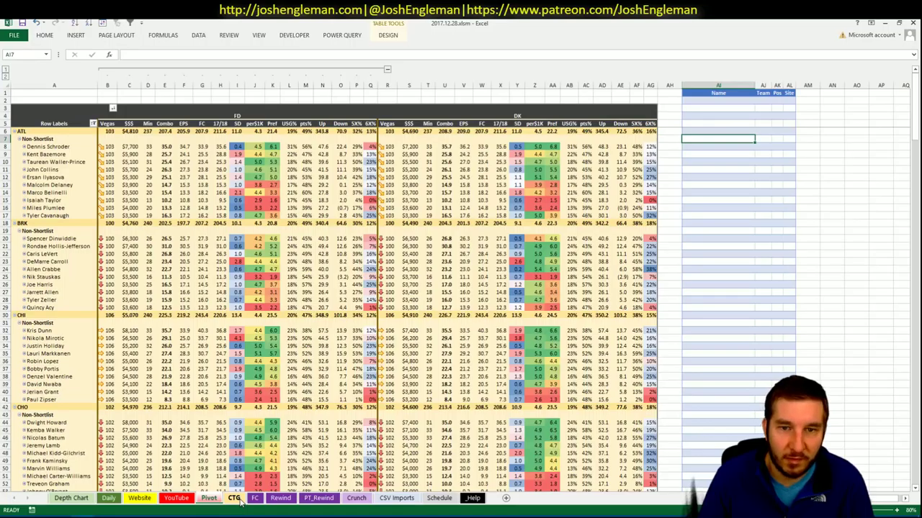
click(186, 497)
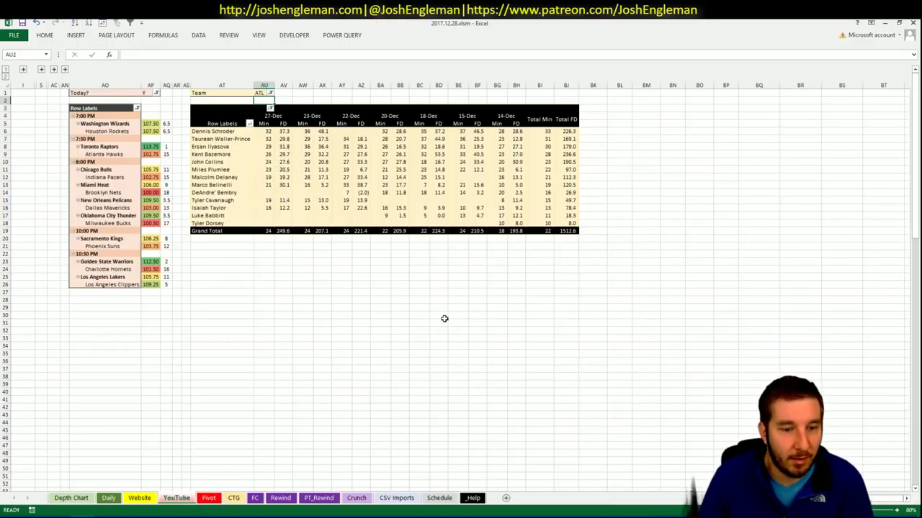
Set the opponent in V5 on the CTG sheet to IND.
click(234, 498)
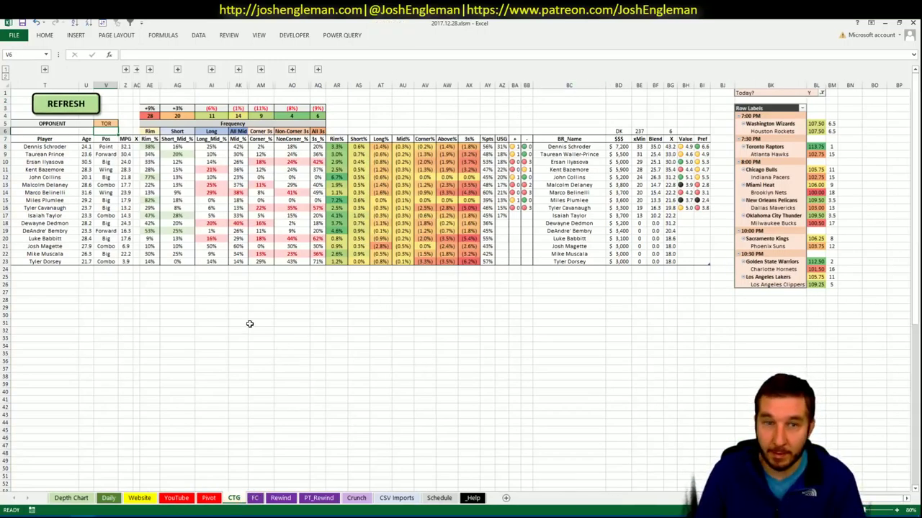
click(107, 123)
text(IND)
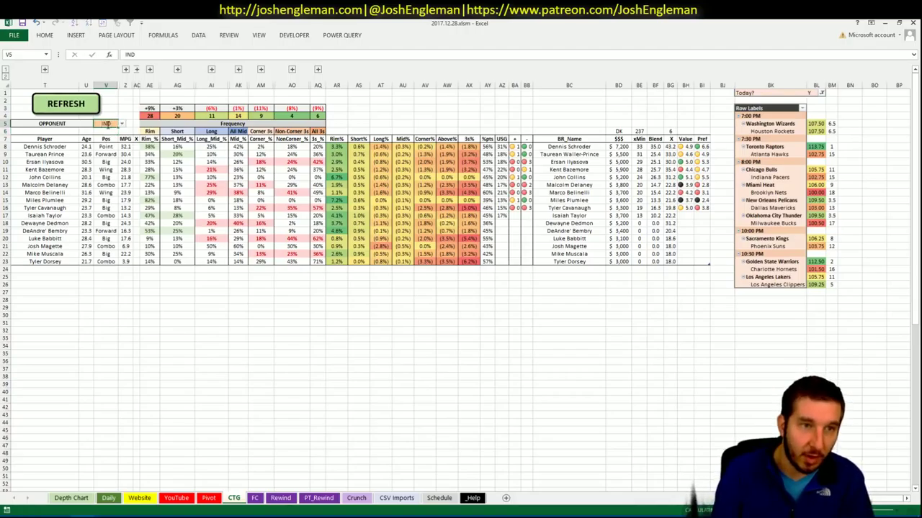
key(Return)
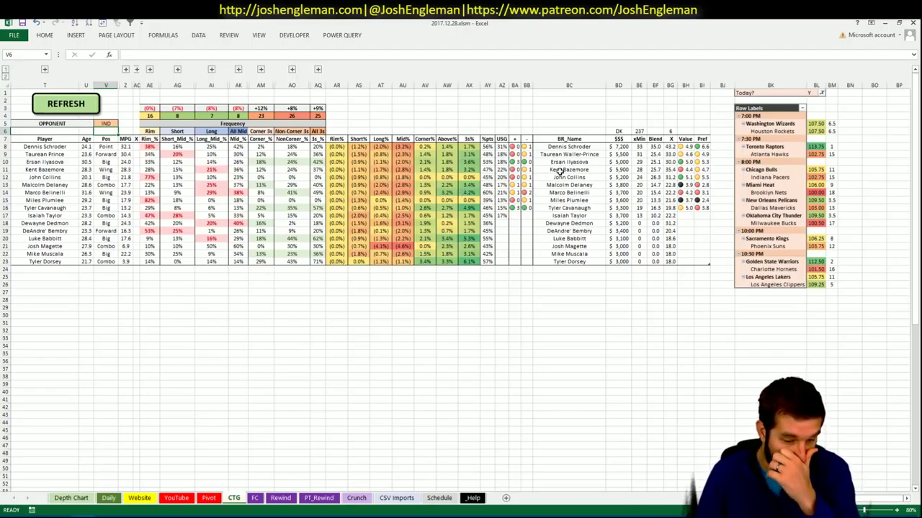
click(406, 115)
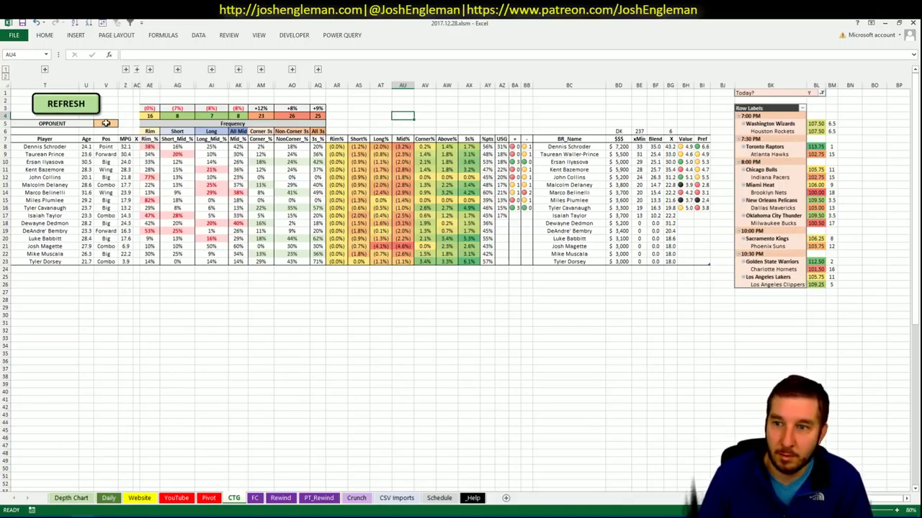
Find the Chicago Bulls on Cleaning the Glass, copy their Shooting: Frequency player rows and load them into the CTG sheet.
key(alt+Tab)
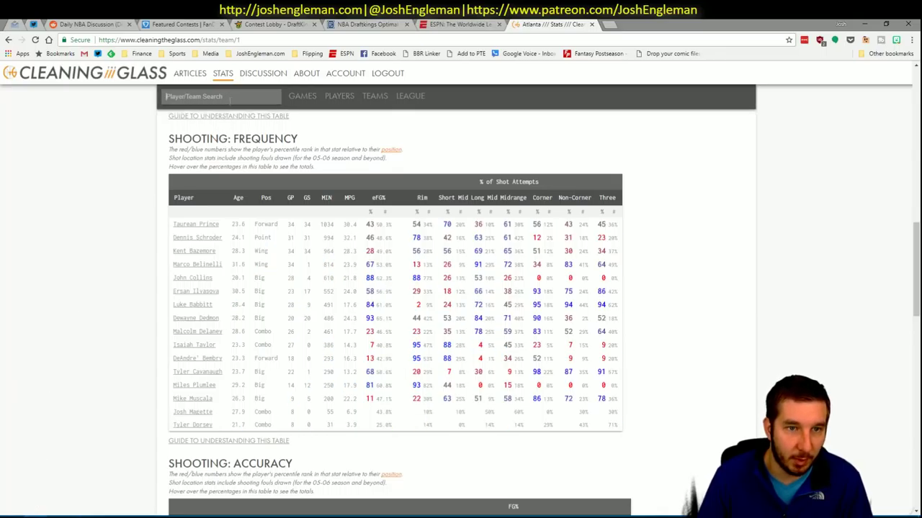
click(230, 100)
text(chicago)
key(Return)
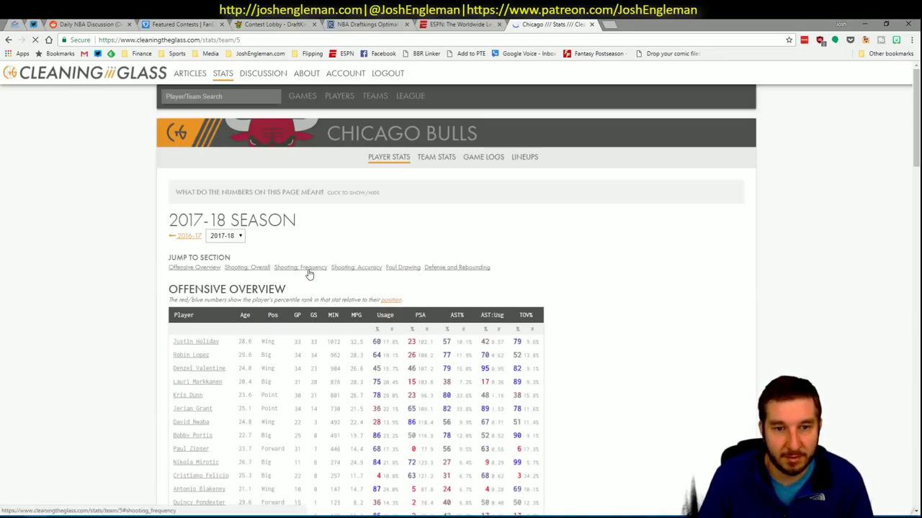
click(309, 269)
drag(629, 410, 175, 224)
key(alt+Tab)
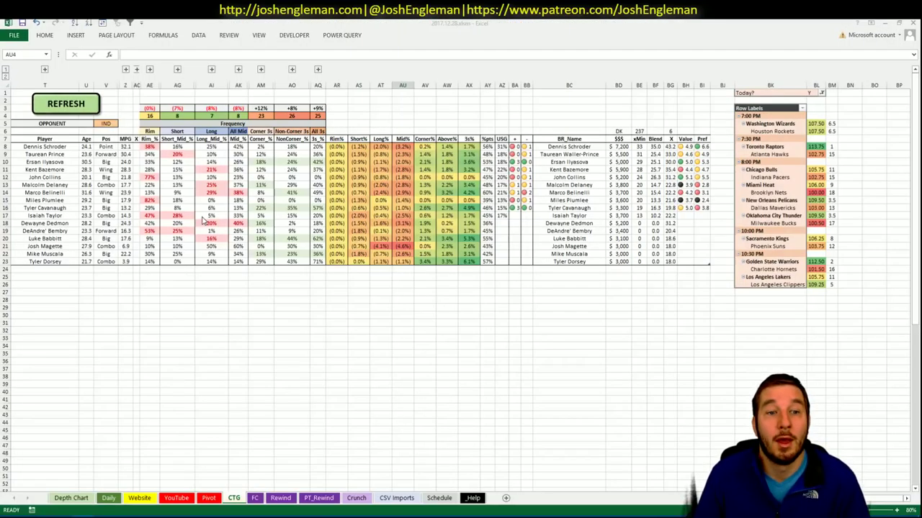
click(65, 103)
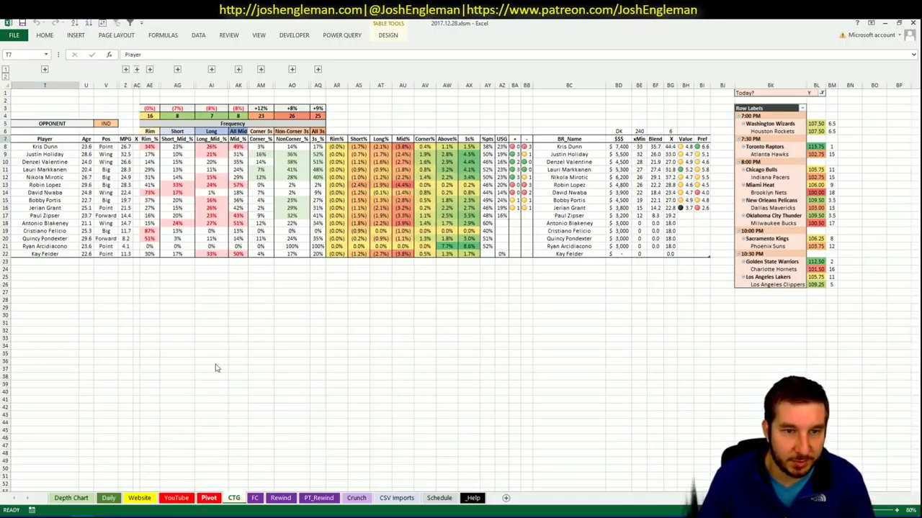
Examine the Chicago players' salaries and projections on the Pivot sheet.
click(208, 498)
scroll(202, 265, up, 1)
scroll(203, 265, down, 5)
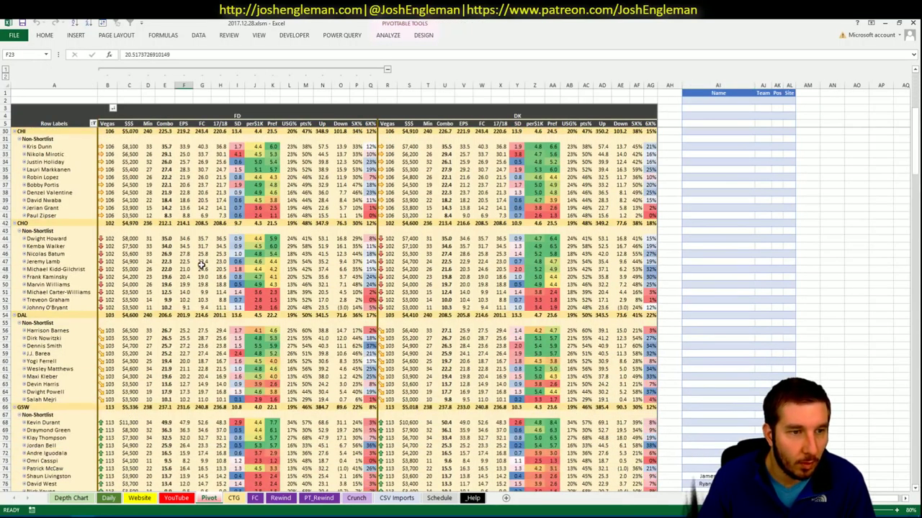
mouse_move(430, 283)
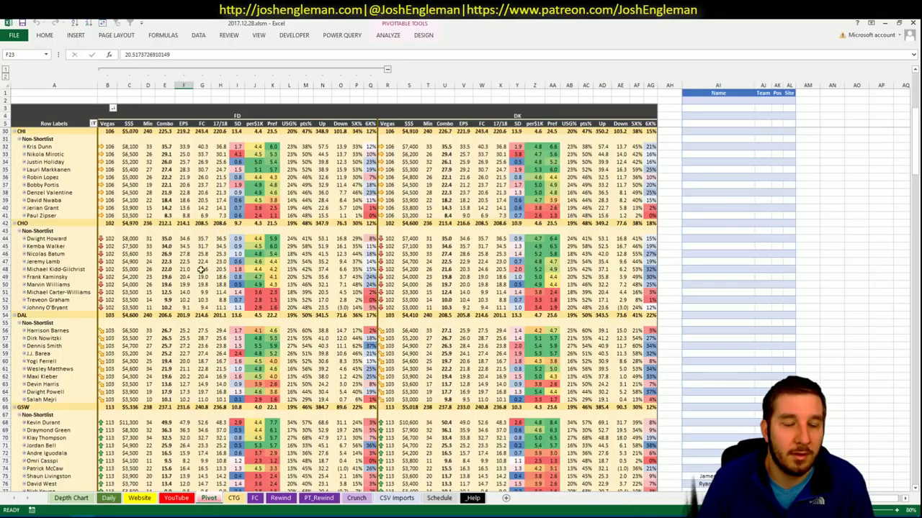
Set the YouTube sheet's Team filter to CHI and compare the players' recent minutes and FD points with the Pivot sheet.
click(176, 499)
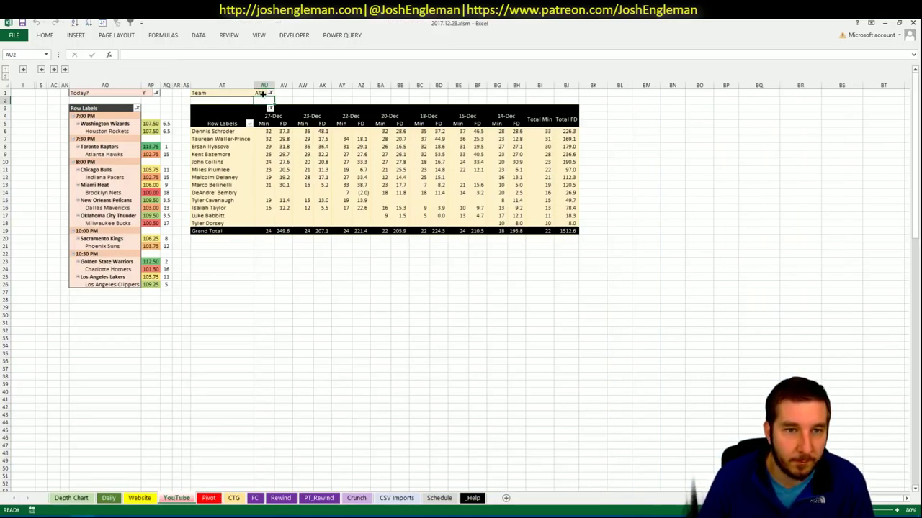
click(262, 93)
text(CHI)
key(Return)
text(CHI)
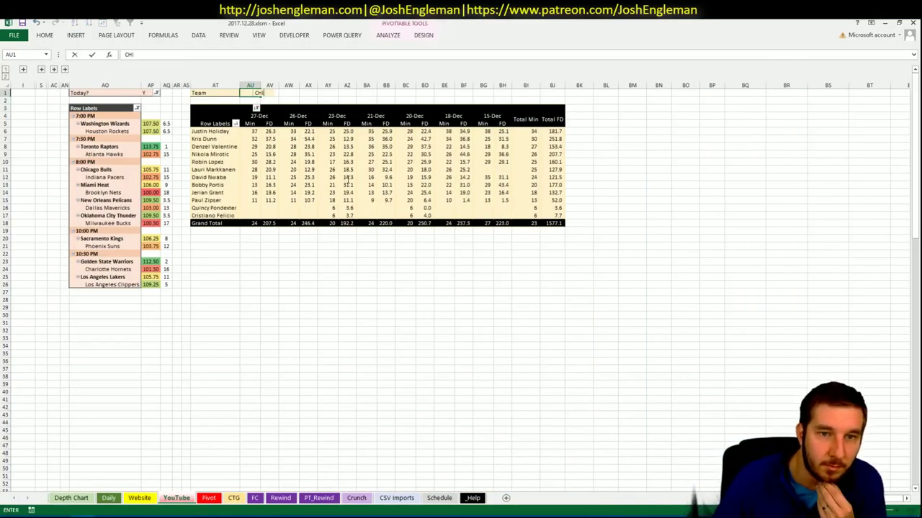
key(Return)
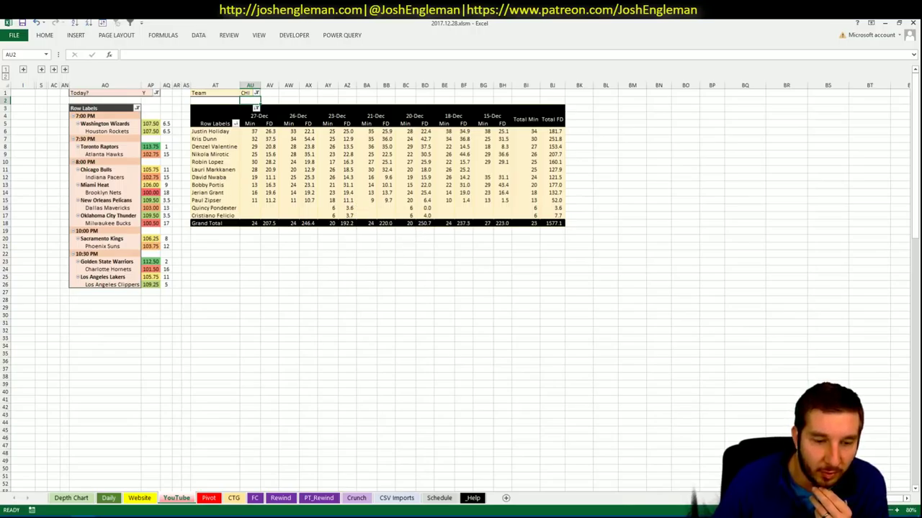
click(207, 502)
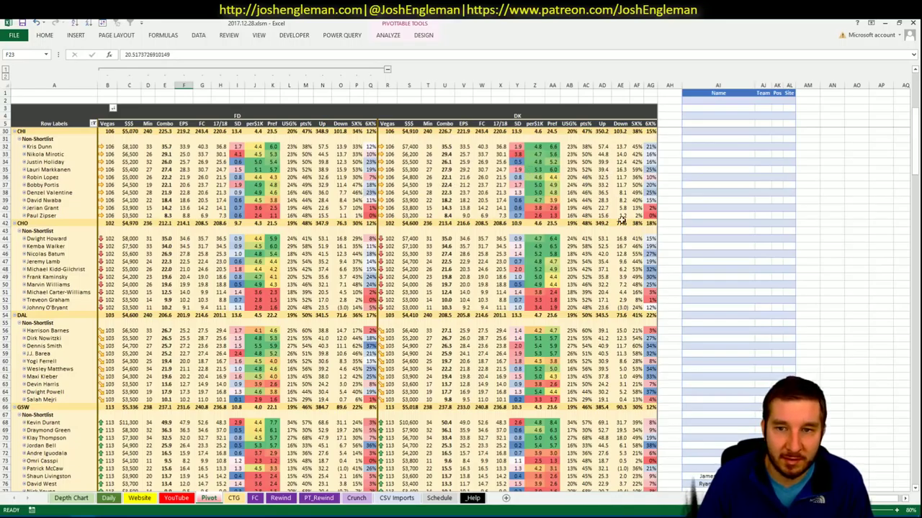
click(186, 503)
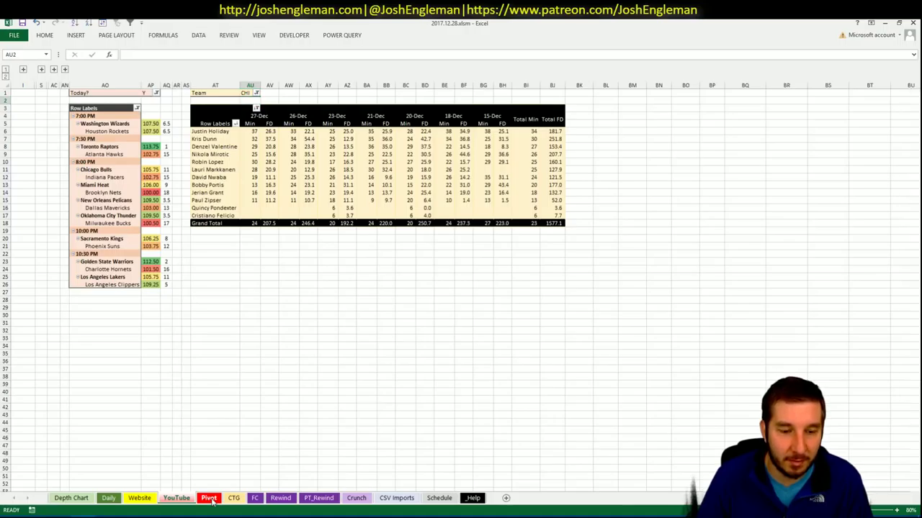
Add Nikola Mirotic to the shortlist table on the Pivot sheet in cell AI32.
click(212, 498)
click(719, 130)
click(700, 147)
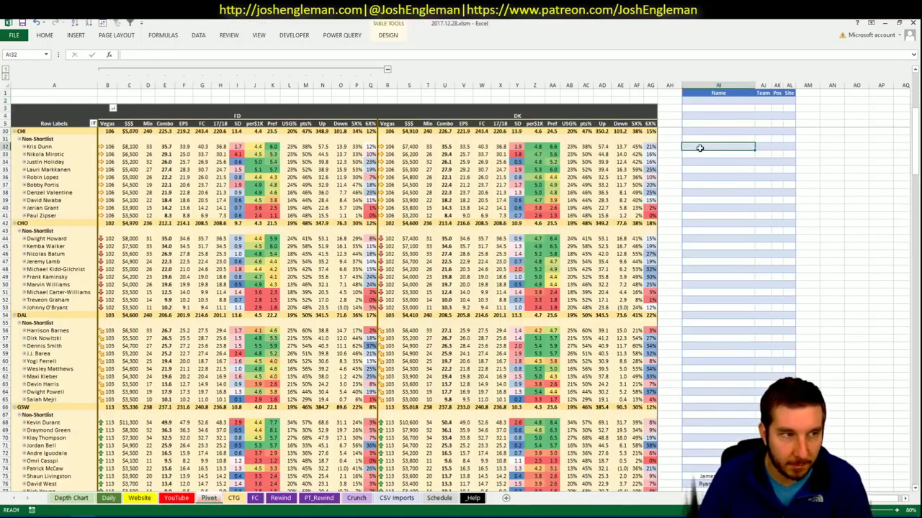
text(Niko)
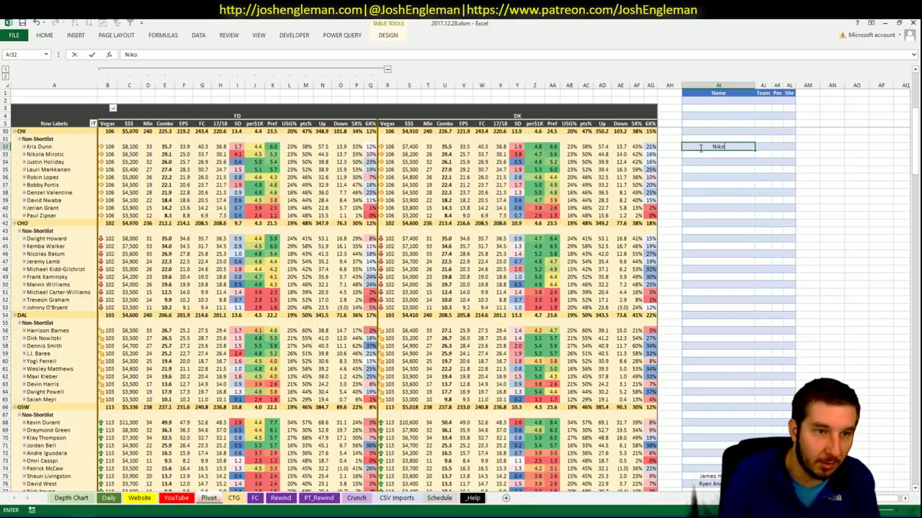
text(la Mirotic)
key(Return)
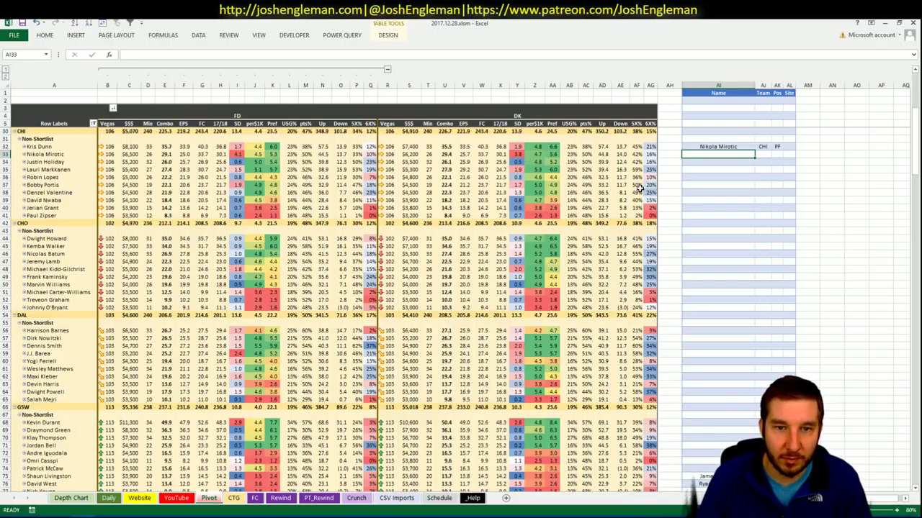
Check Chicago's recent minutes on the YouTube sheet and shooting matchups on the CTG sheet, and add Justin Holiday to the Pivot shortlist in cell AI33.
click(177, 499)
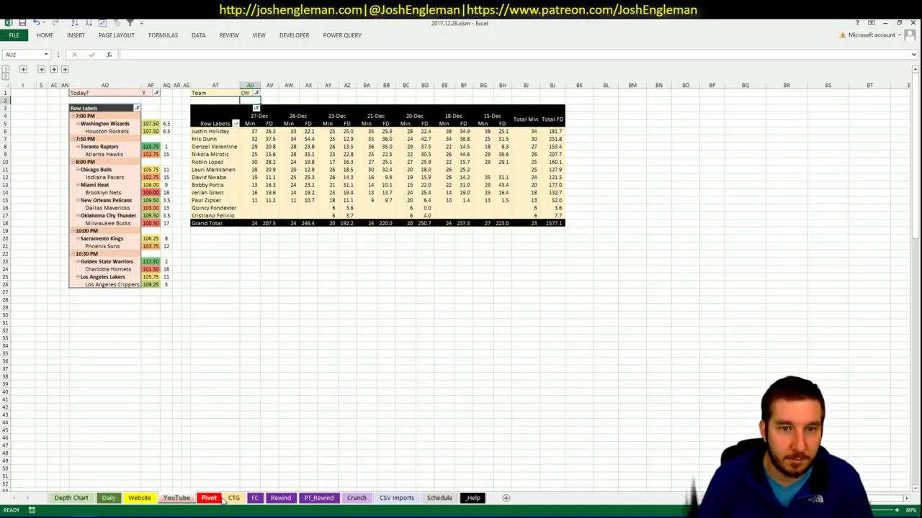
click(232, 499)
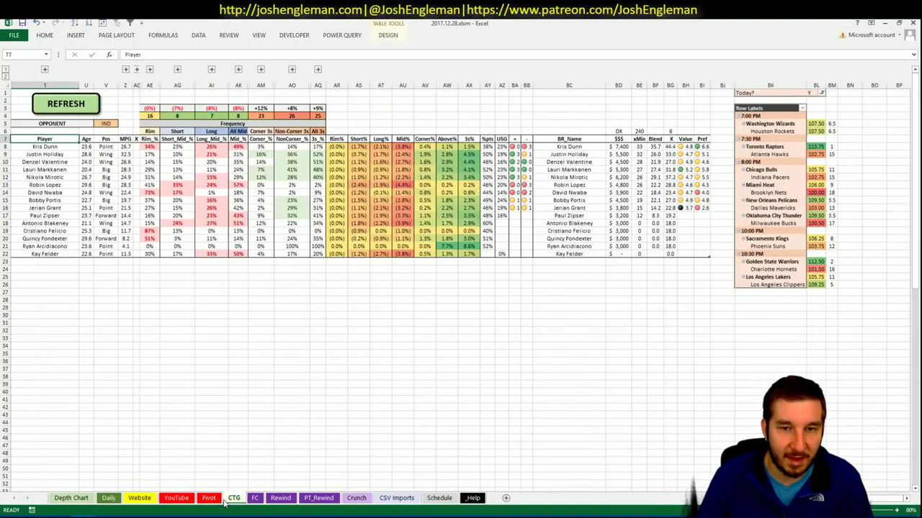
click(208, 498)
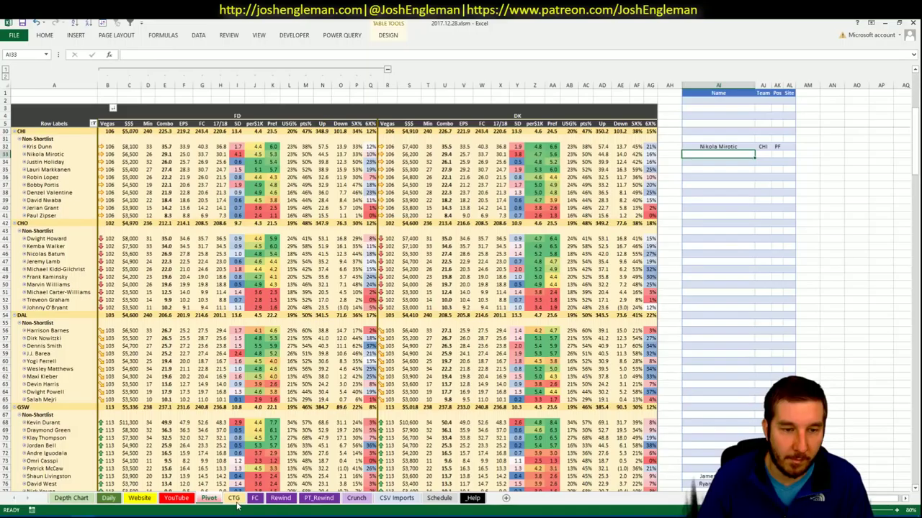
text(Justin Holiday)
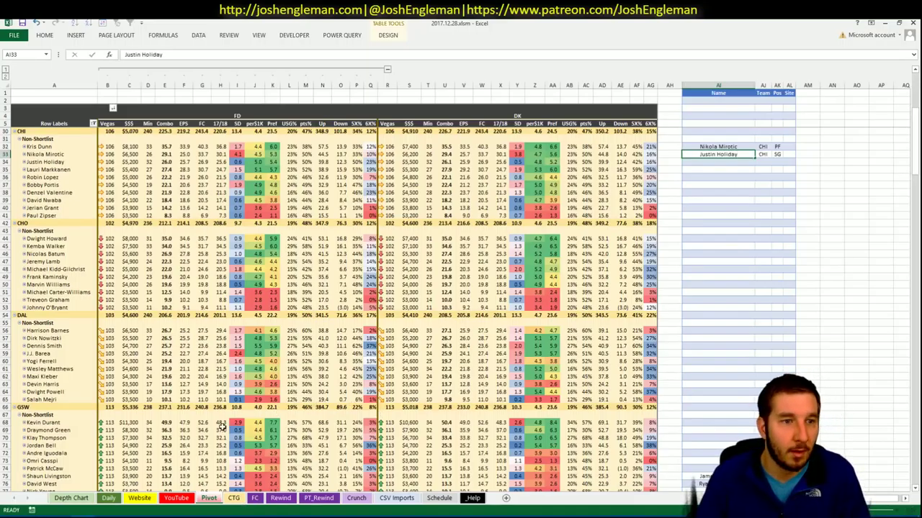
key(Return)
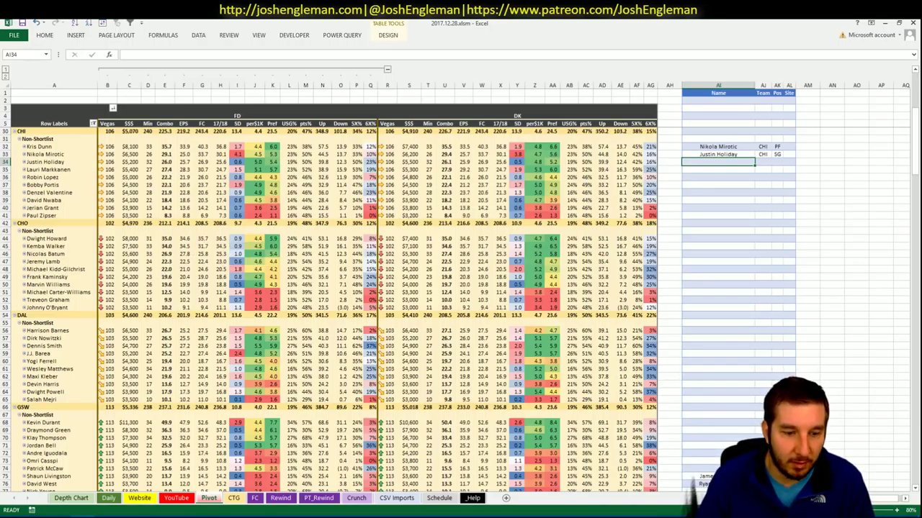
Examine Lauri Markkanen's recent minutes and FD points on the YouTube sheet and Chicago's shooting data on the CTG sheet and Cleaning the Glass.
click(177, 498)
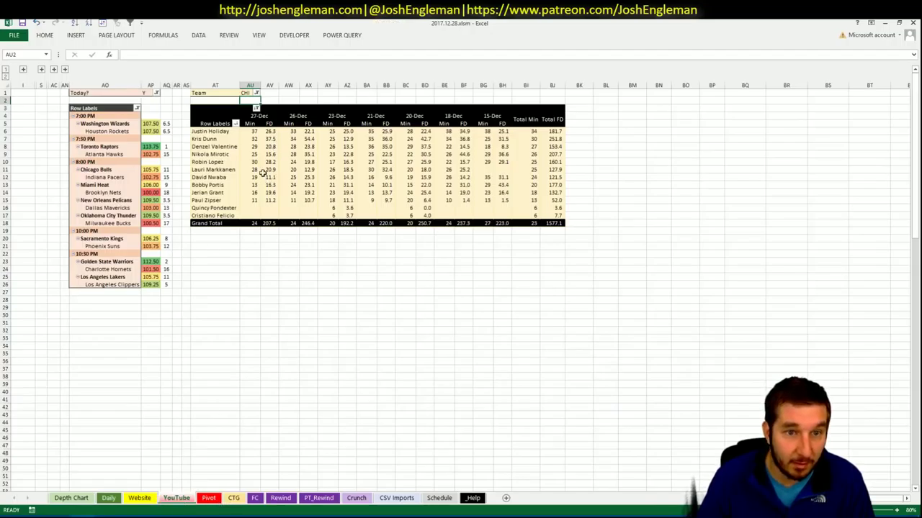
drag(263, 172, 554, 170)
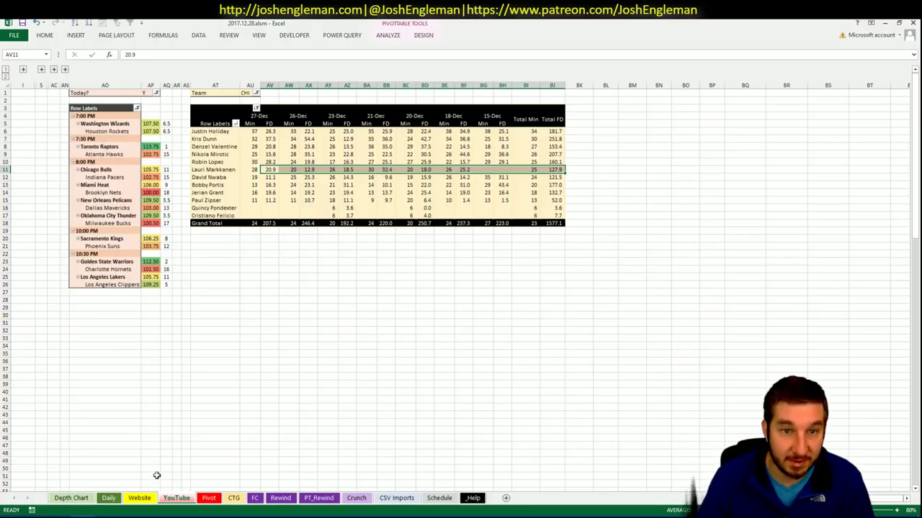
click(209, 499)
click(233, 498)
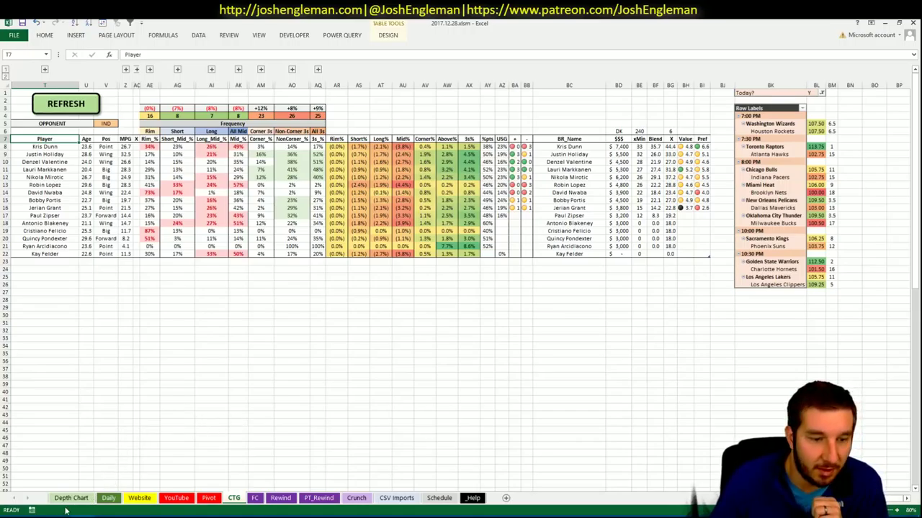
key(alt+Tab)
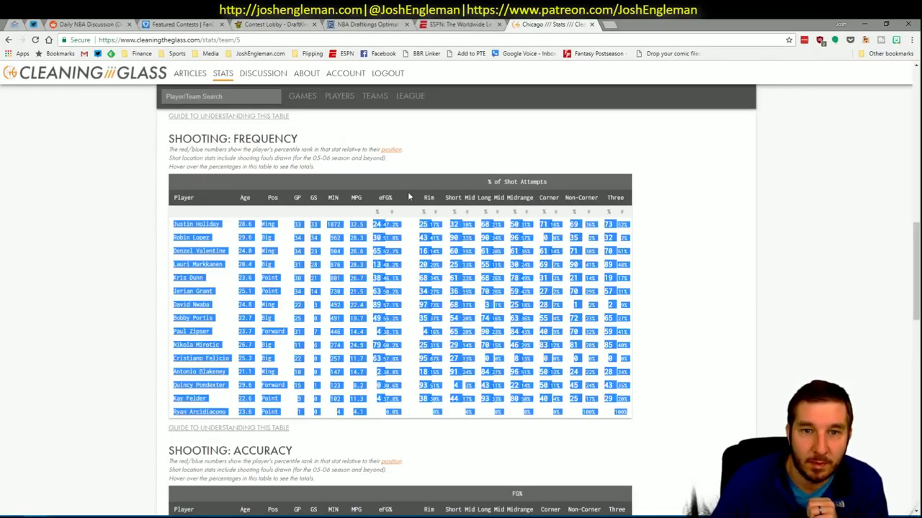
scroll(408, 196, up, 1)
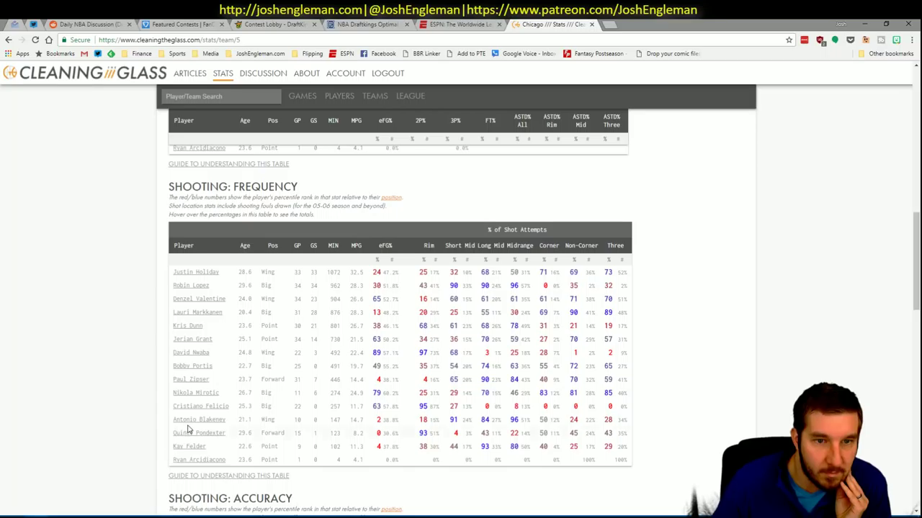
scroll(187, 429, up, 10)
scroll(187, 430, down, 8)
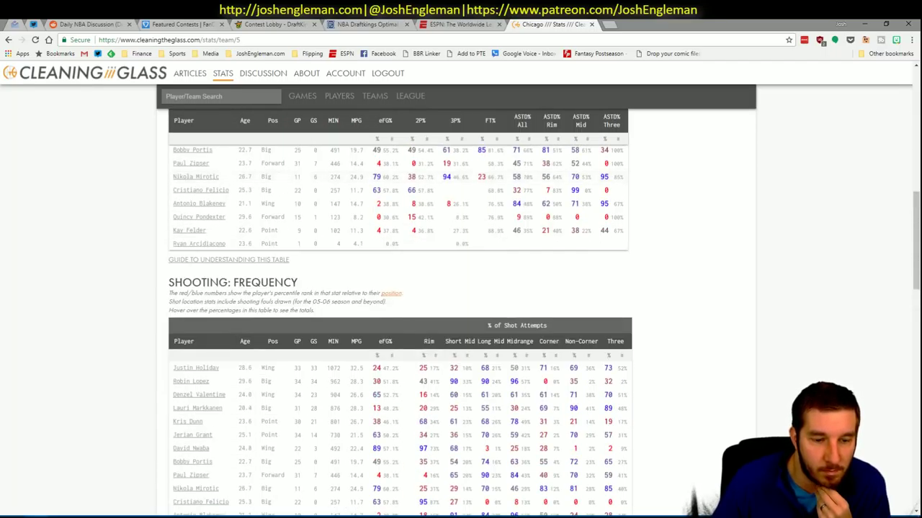
key(alt+Tab)
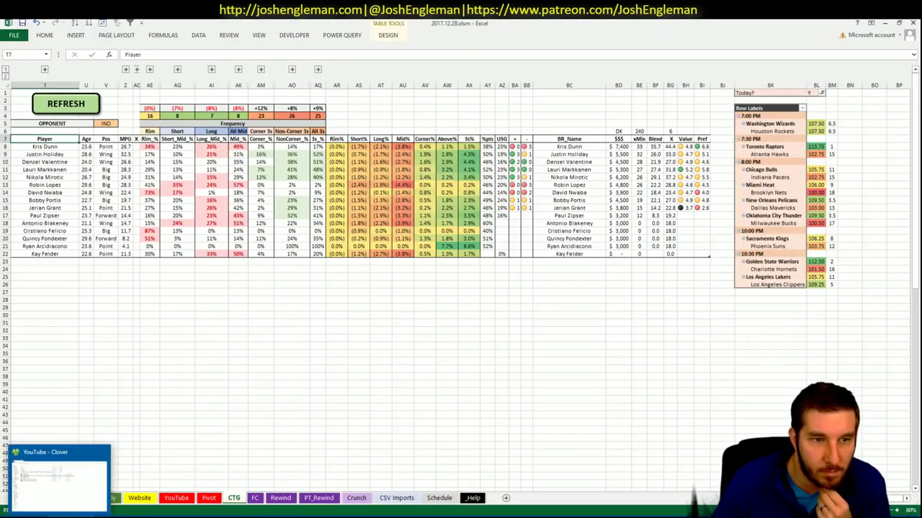
Copy Lauri Markkanen from the Chicago rows of the Pivot sheet into shortlist cell AI34 and save the workbook.
click(208, 498)
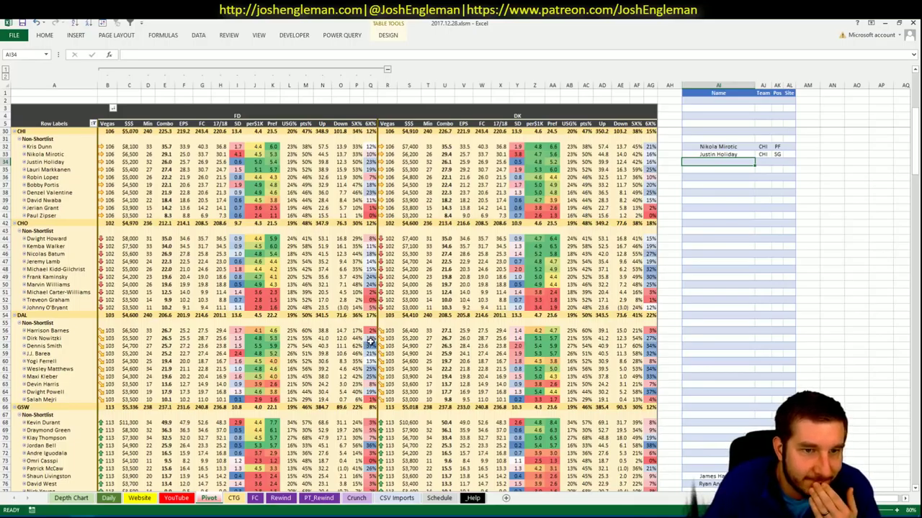
click(52, 169)
key(ctrl+c)
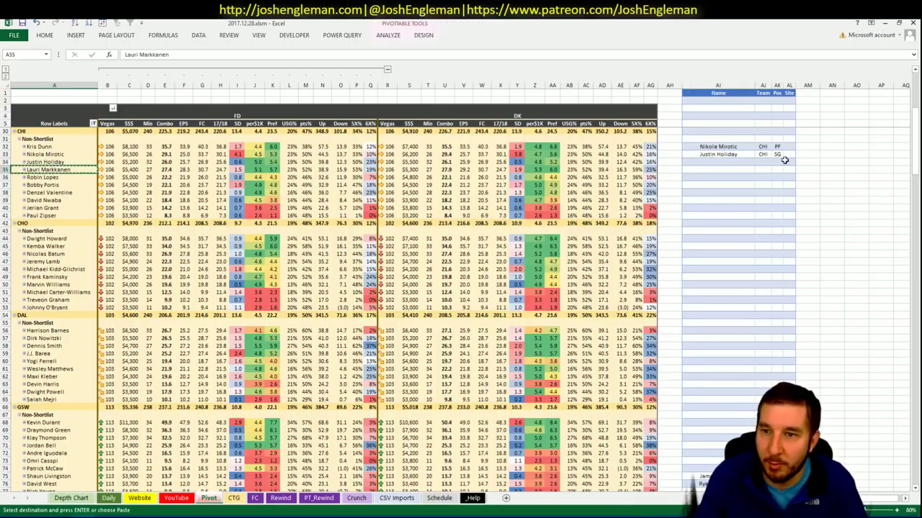
click(746, 162)
right_click(745, 162)
click(776, 207)
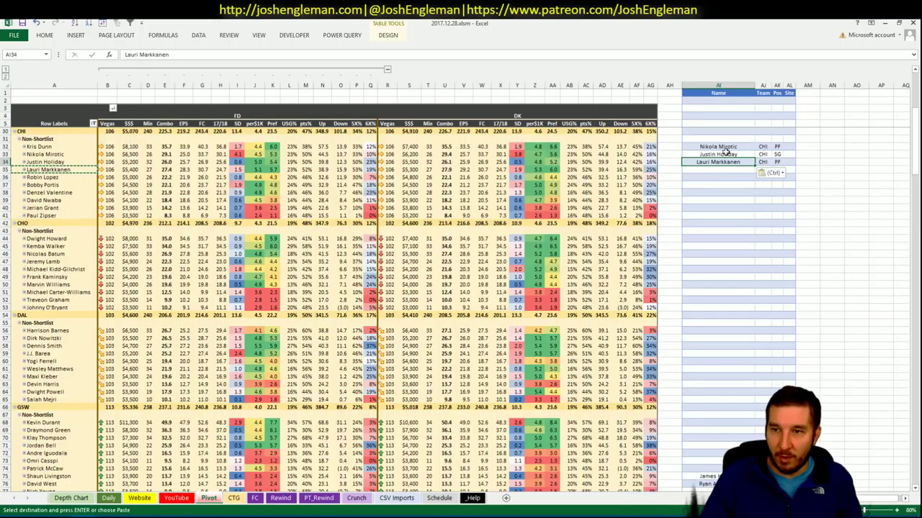
click(664, 171)
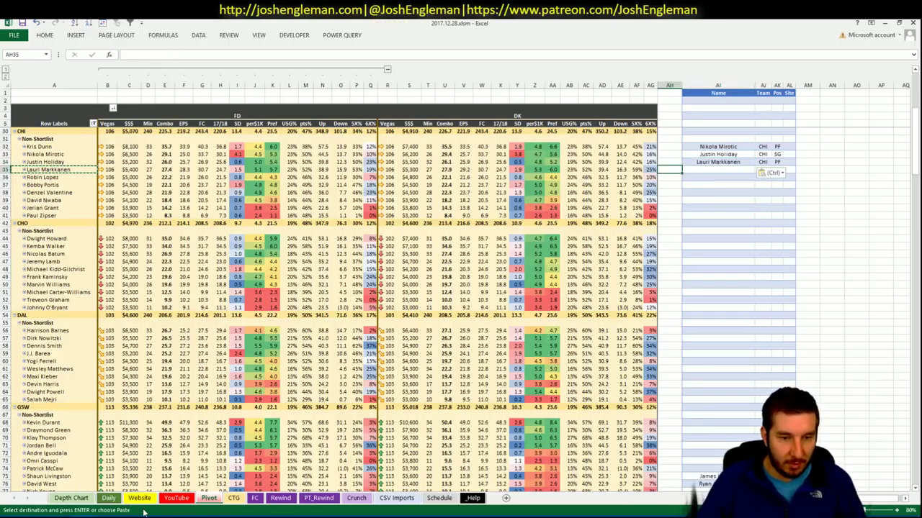
click(163, 406)
key(Escape)
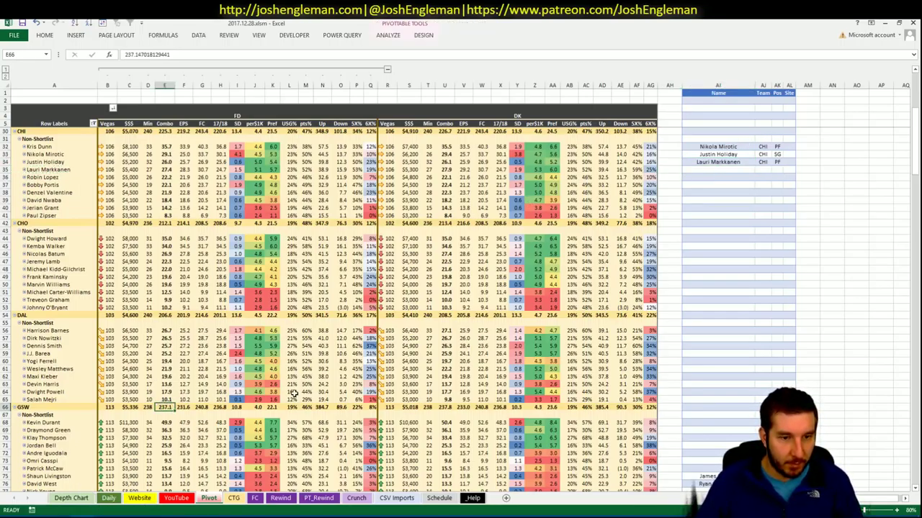
click(23, 23)
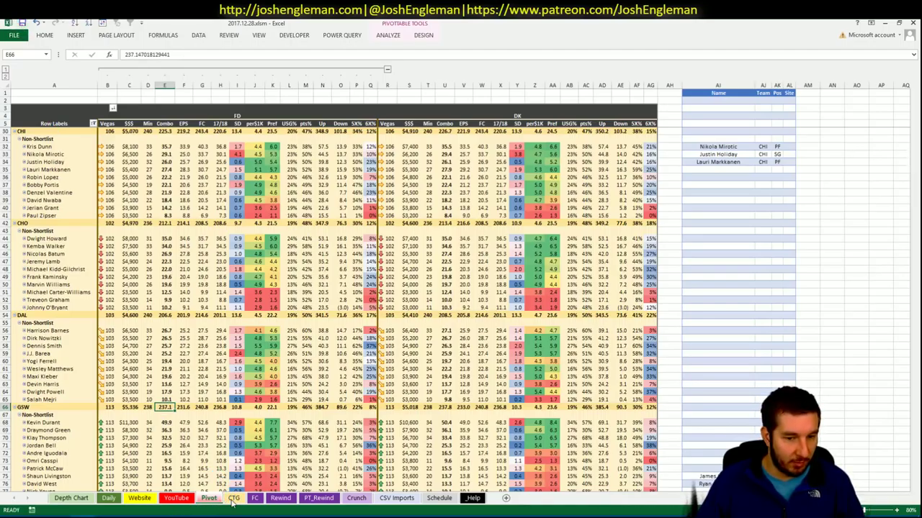
Set the opponent on the CTG sheet to CHI.
click(233, 499)
click(106, 124)
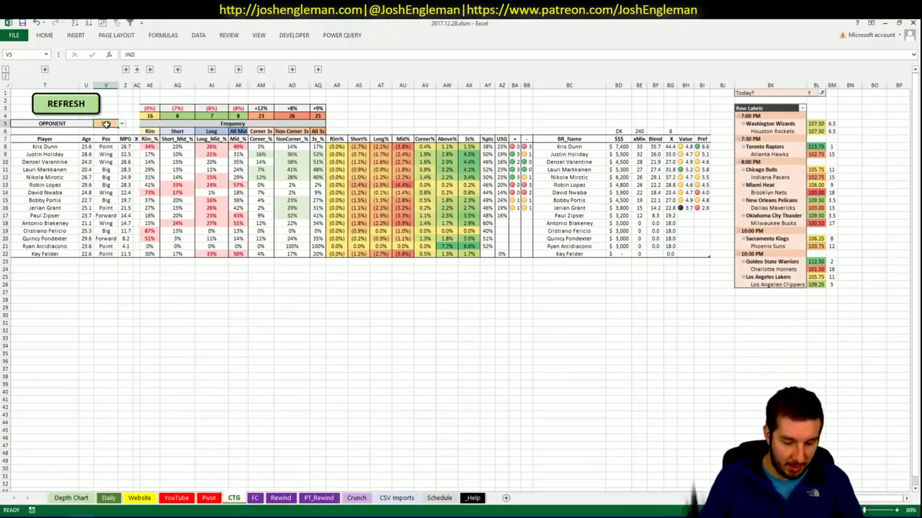
text(CHI)
key(Return)
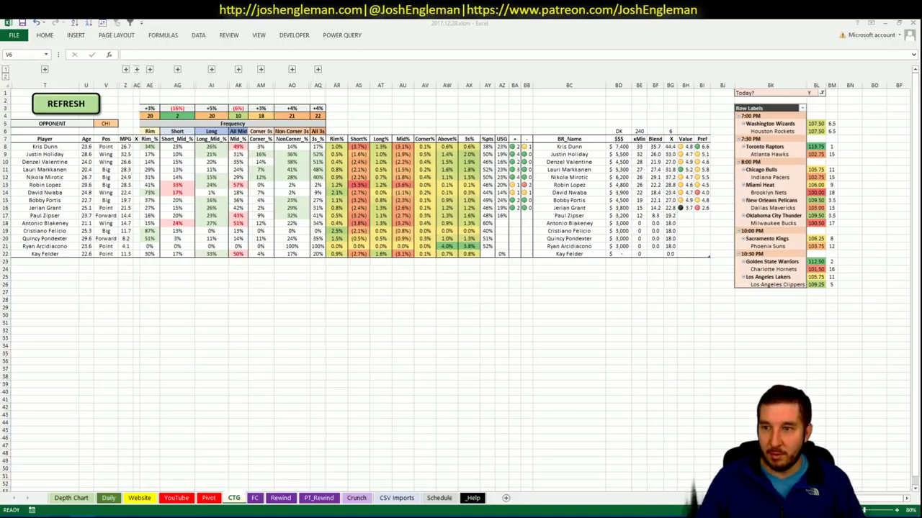
Find the Indiana Pacers on Cleaning the Glass, copy their Shooting: Frequency player rows and load them into the CTG sheet.
key(alt+Tab)
click(217, 95)
text(ind)
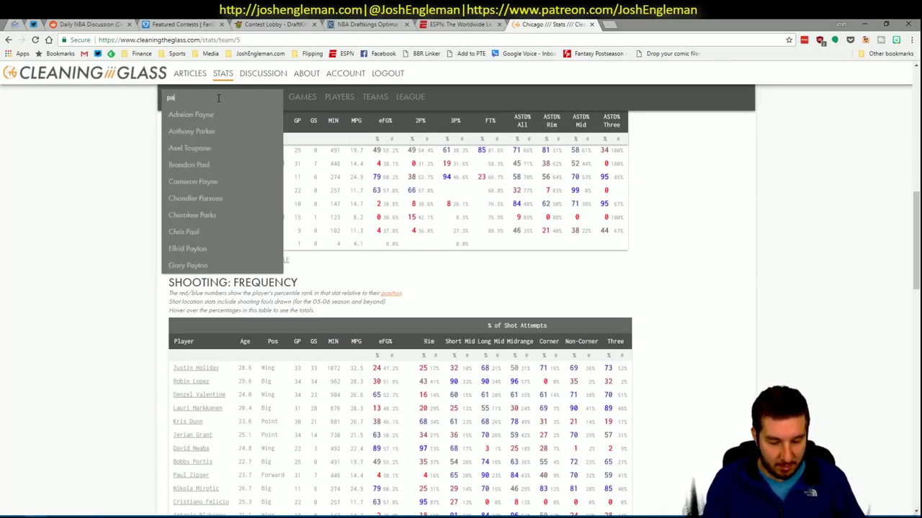
key(Return)
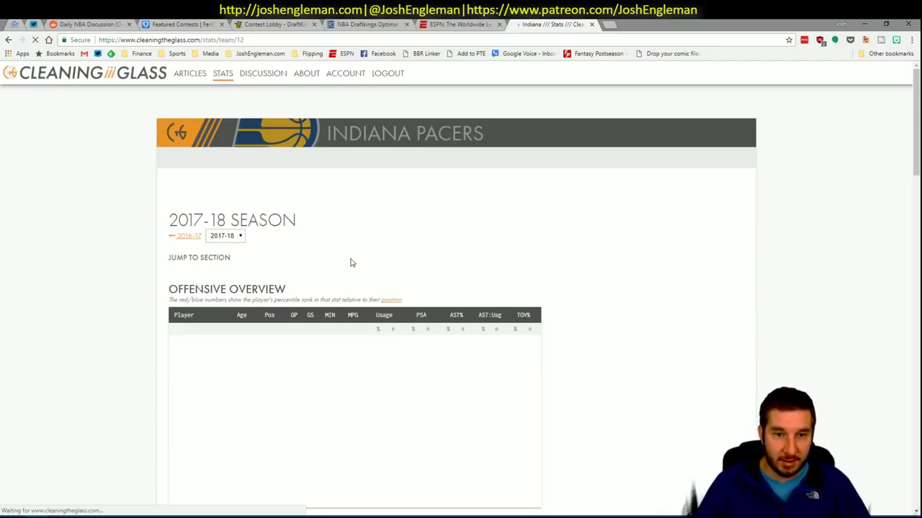
click(308, 268)
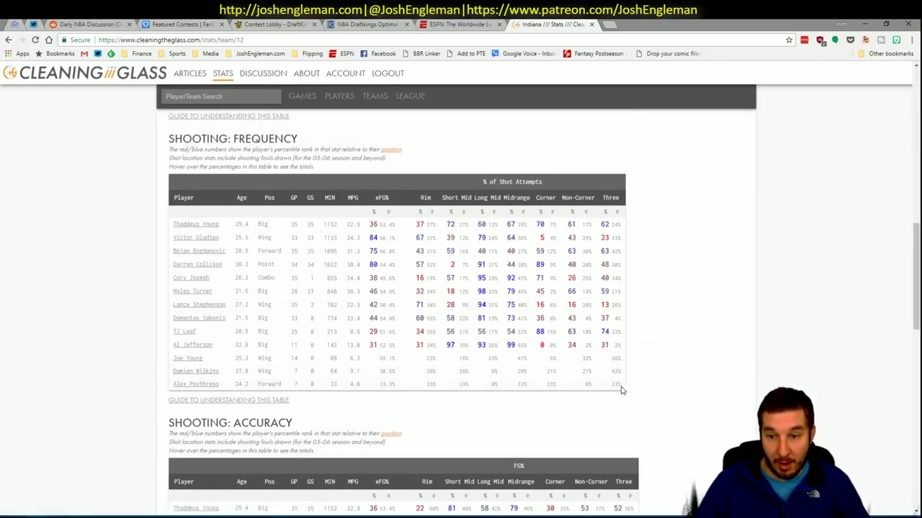
drag(622, 390, 176, 224)
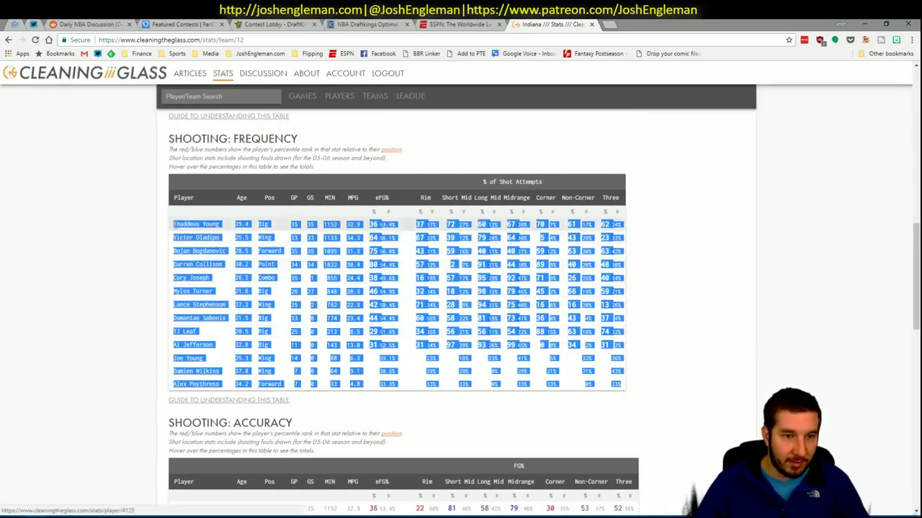
key(alt+Tab)
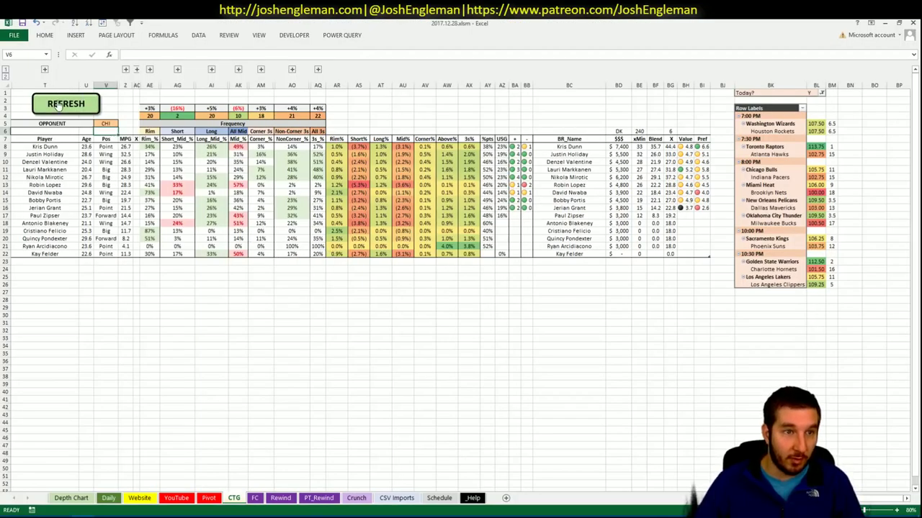
click(58, 103)
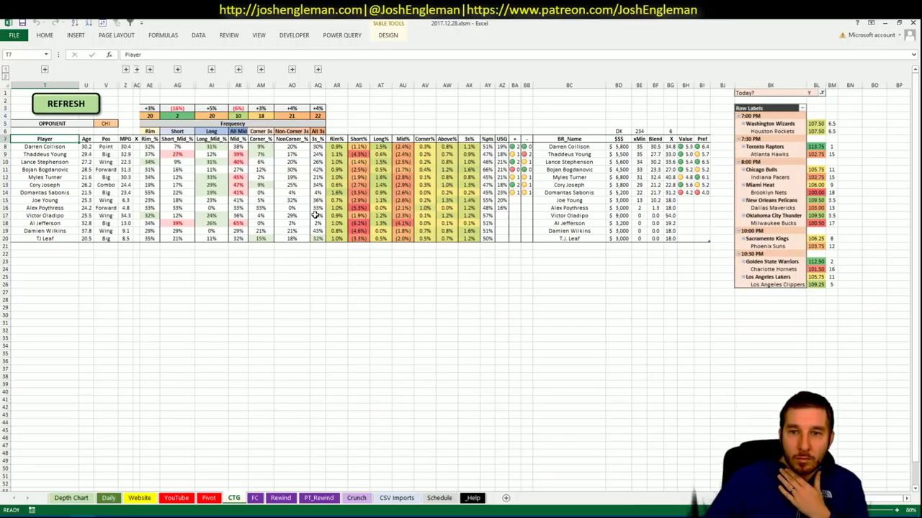
Review the Indiana players on the Pivot sheet and add Myles Turner to the shortlist table in cell AI91.
click(209, 498)
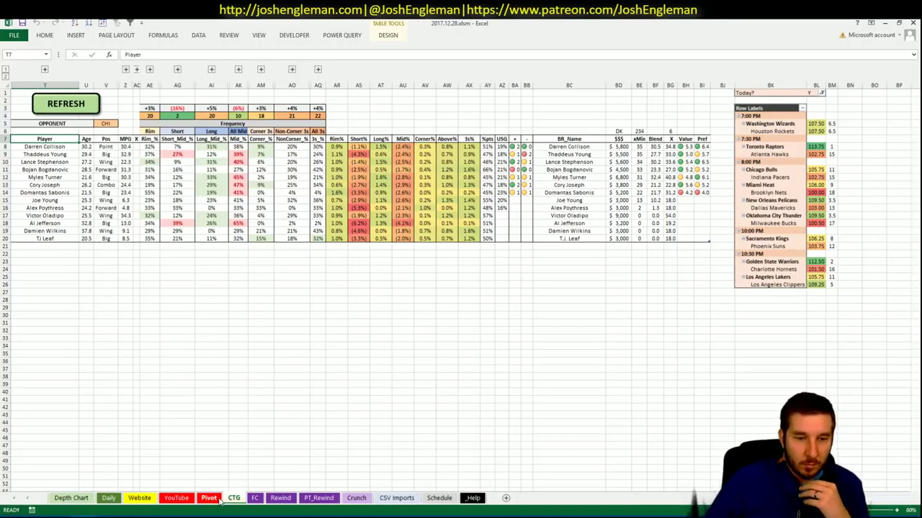
click(219, 354)
scroll(324, 290, down, 18)
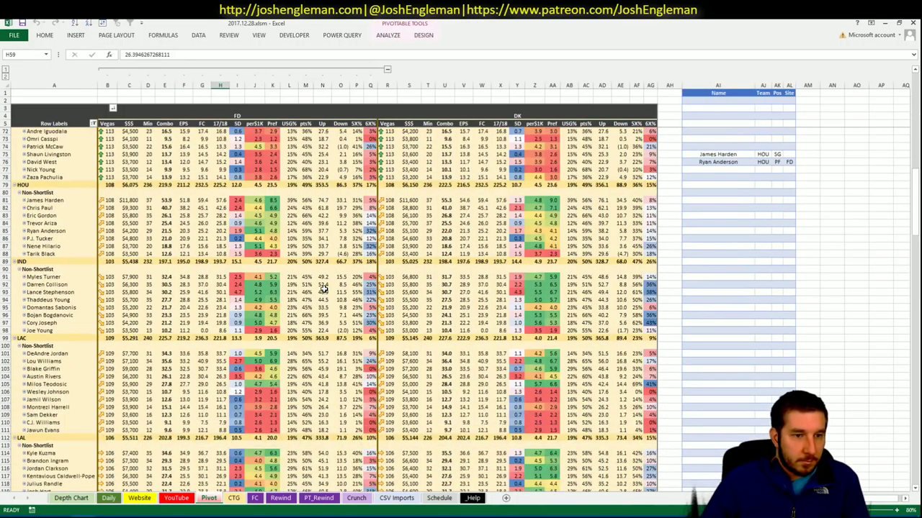
scroll(324, 289, down, 2)
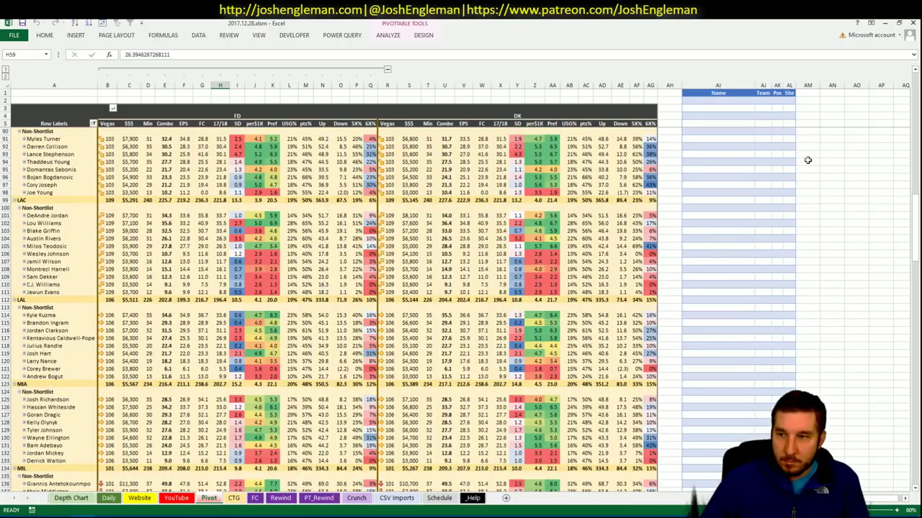
click(913, 72)
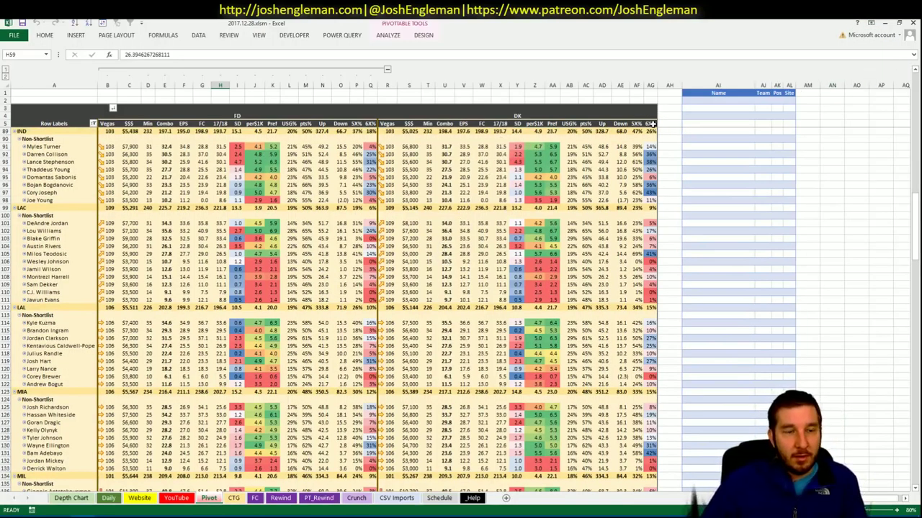
click(712, 147)
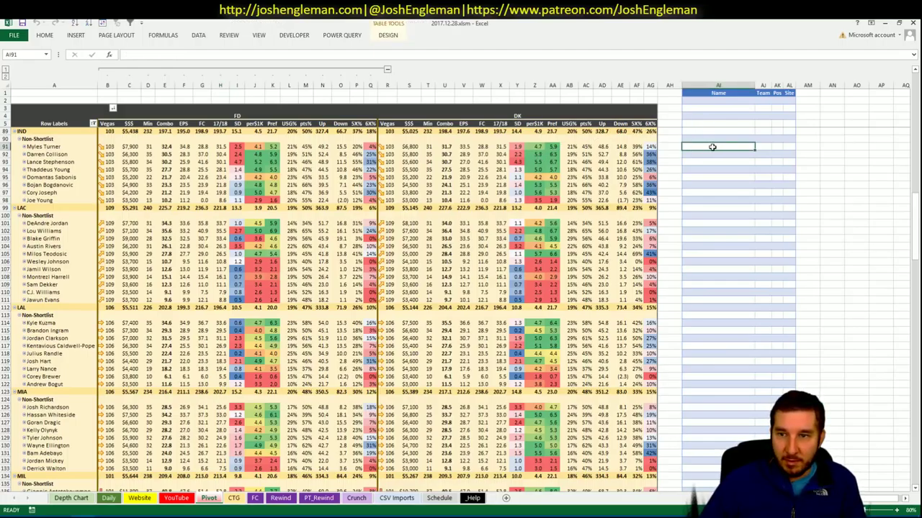
text(Myle)
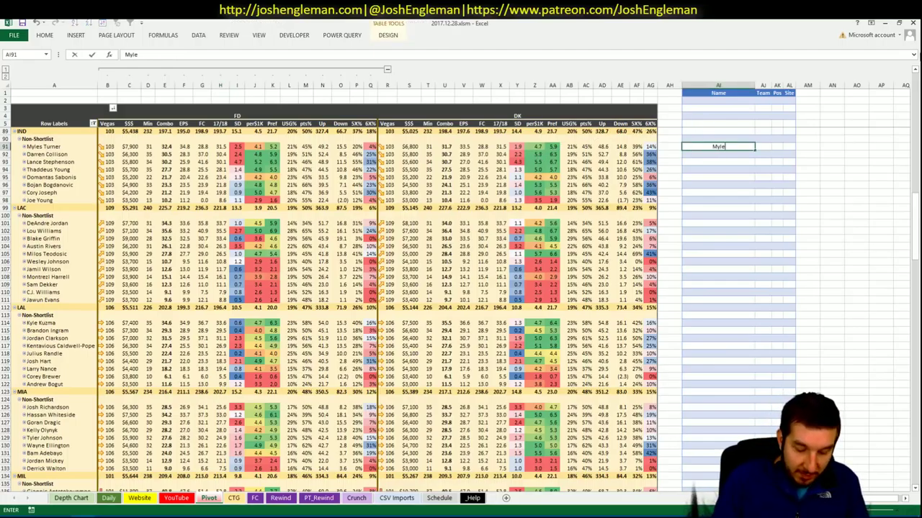
text(s Turner)
key(Return)
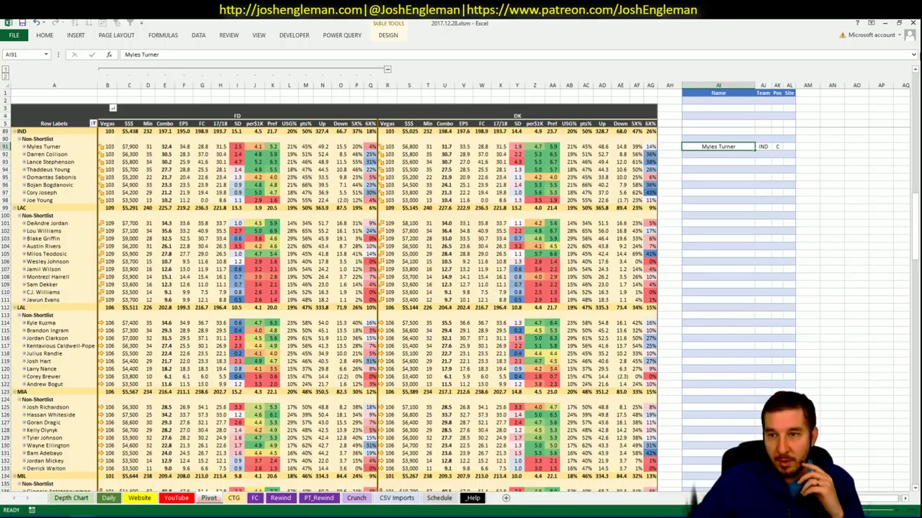
Set the Site value for Myles Turner's shortlist entry to DK in cell AL91.
key(Up)
key(Right)
key(Right)
key(Right)
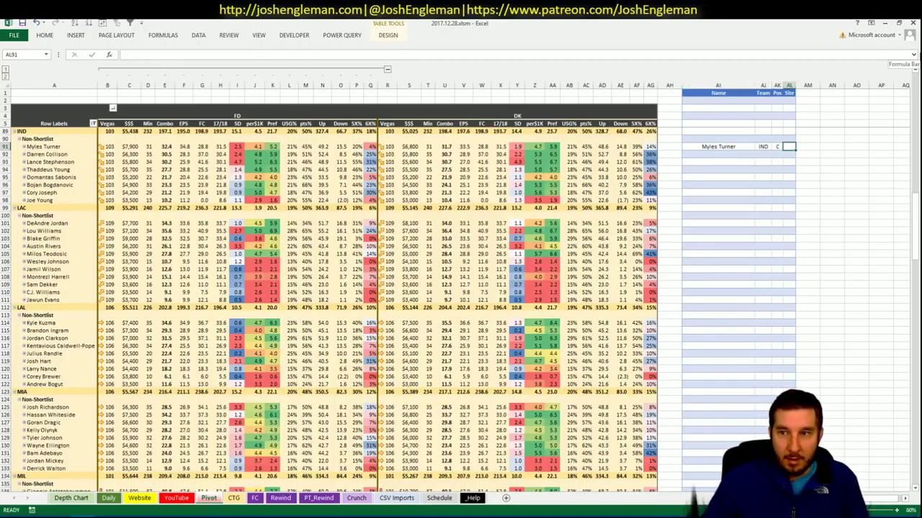
text(DK)
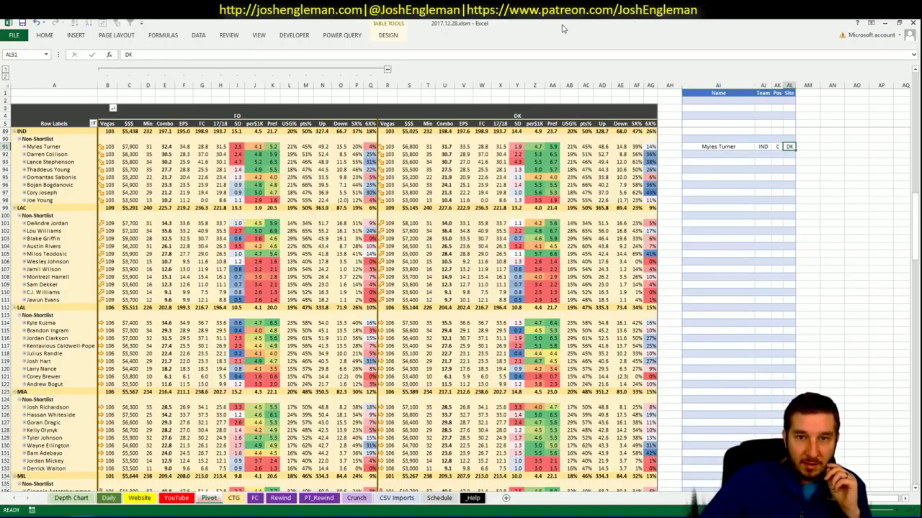
Filter the game log pivot on the YouTube sheet to team IND.
key(Return)
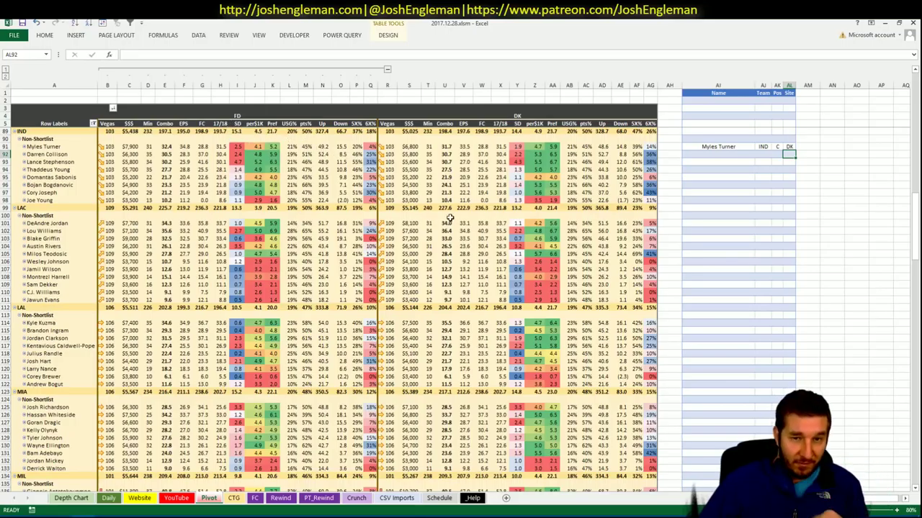
click(180, 499)
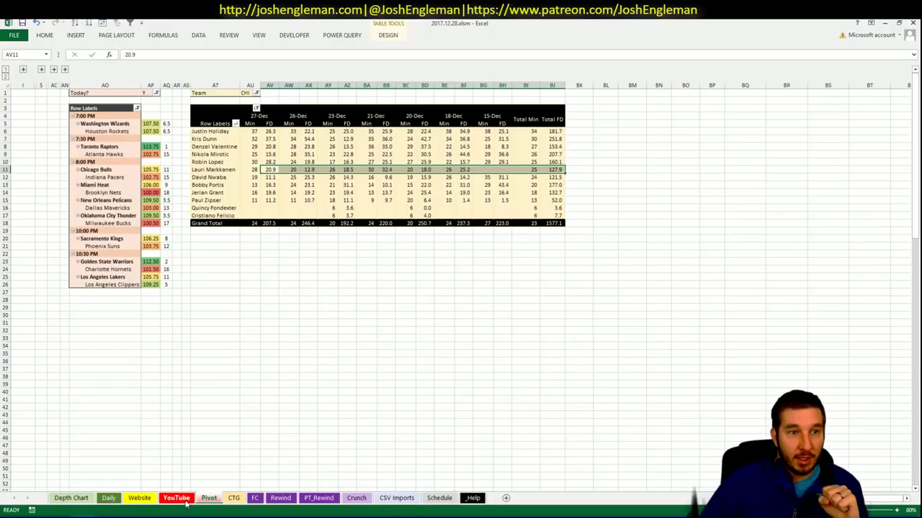
click(247, 94)
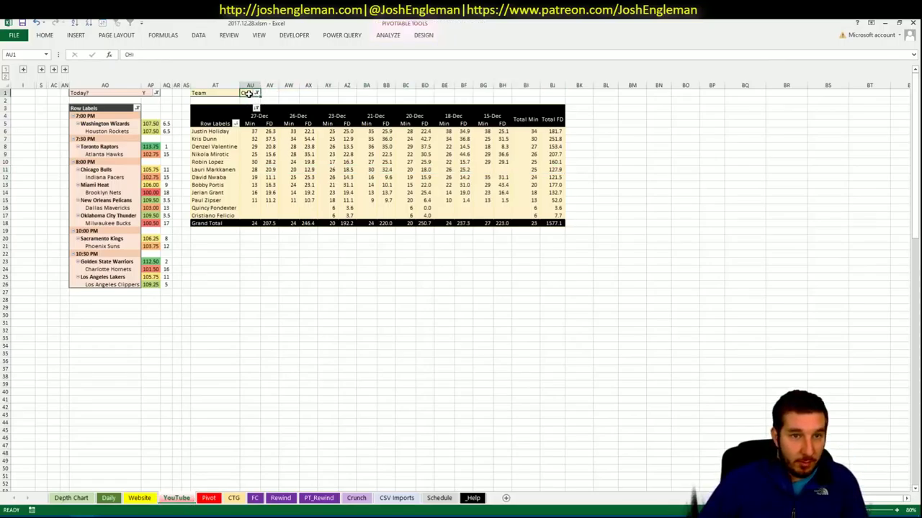
text(IND)
key(Return)
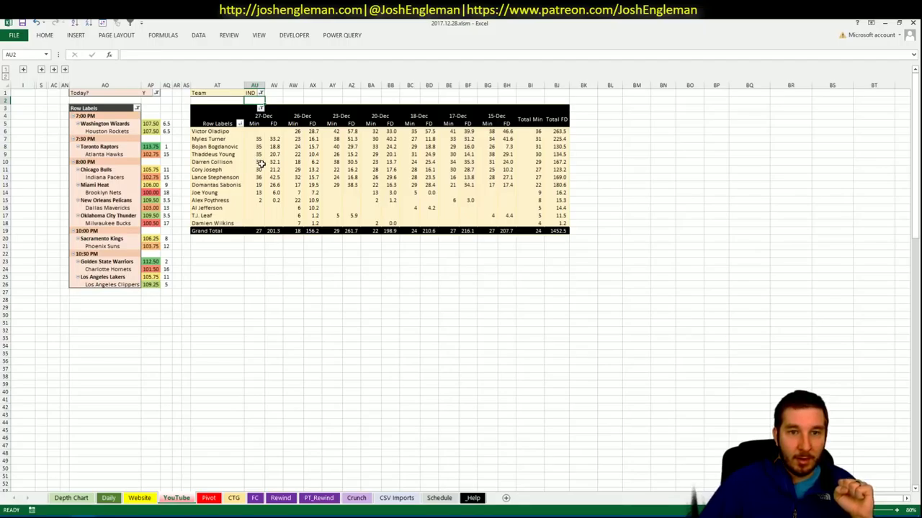
Add Darren Collison to the shortlist table on the Pivot sheet in cell AI92.
click(208, 497)
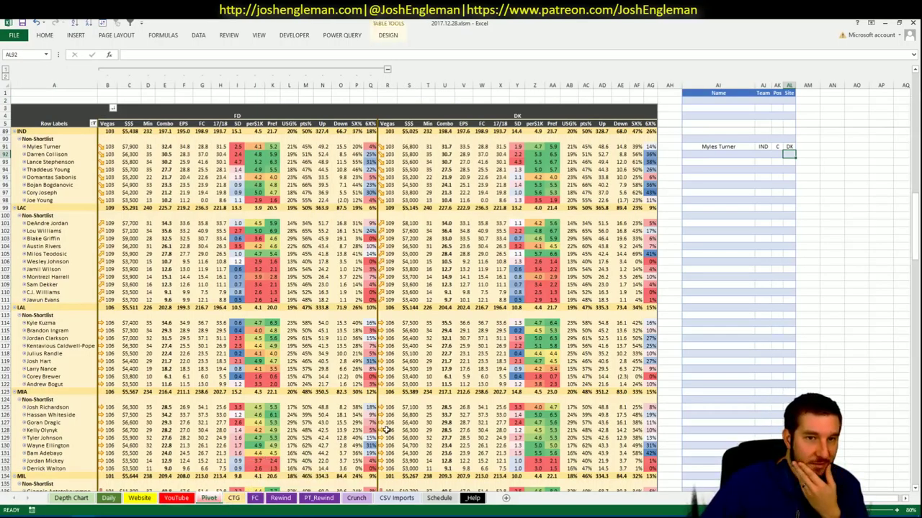
click(723, 156)
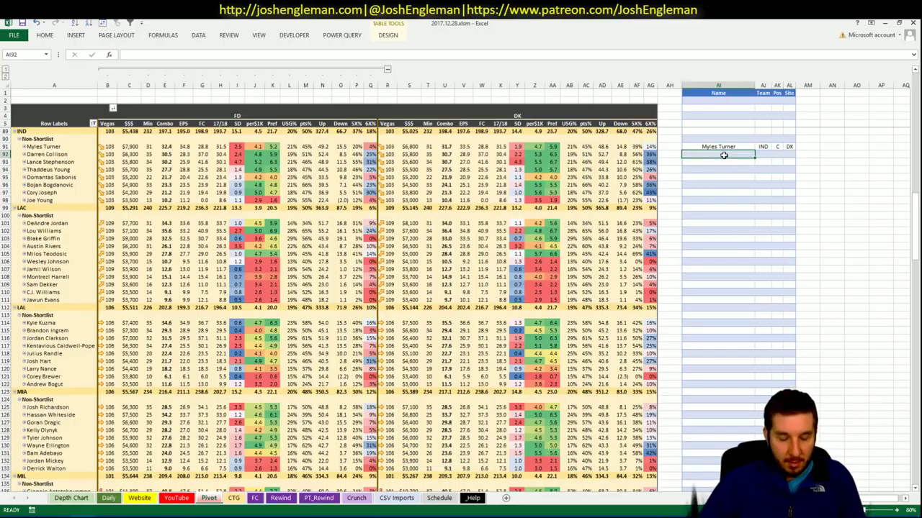
text(Darren Collison)
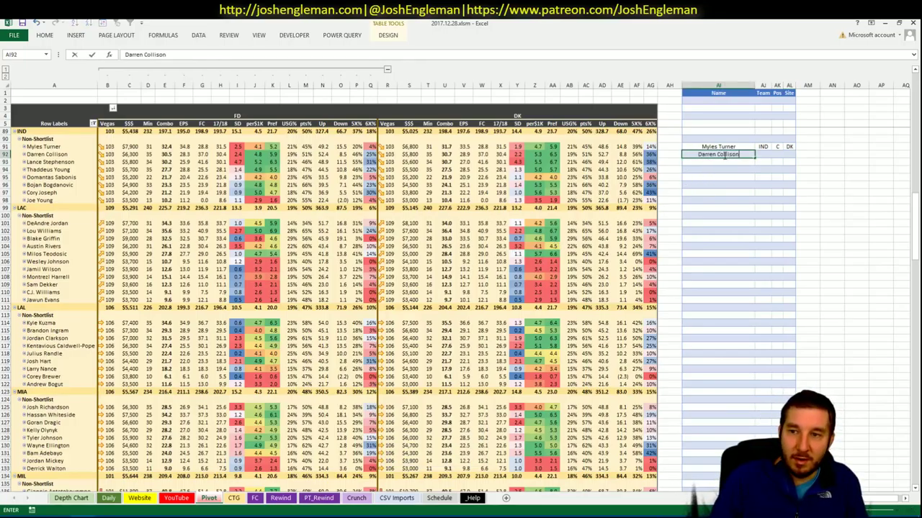
key(ctrl+Return)
key(Return)
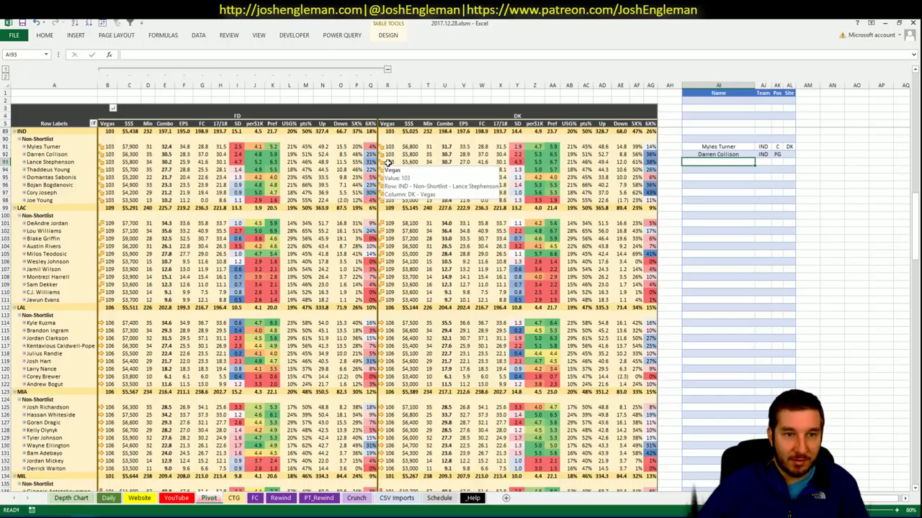
Check Indiana's recent minutes on the YouTube sheet and add Lance Stephenson to the Pivot sheet's shortlist in cell AI93.
click(176, 498)
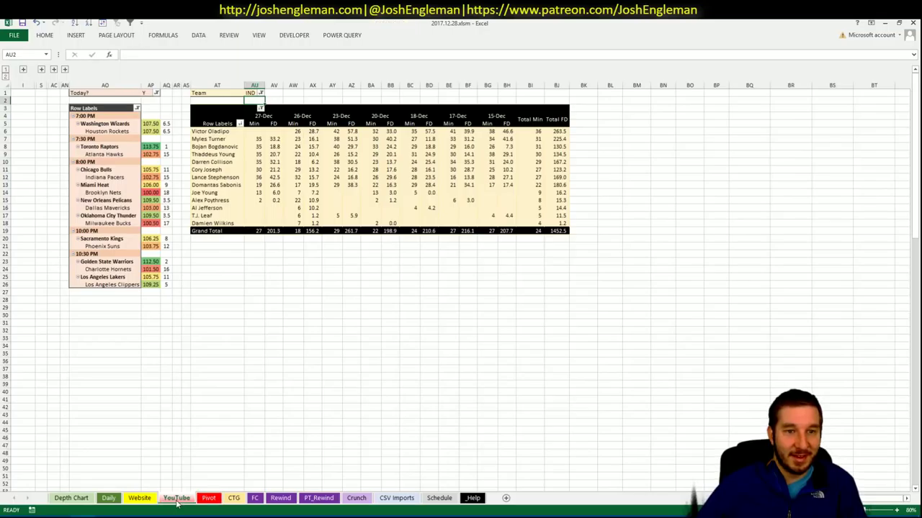
click(210, 499)
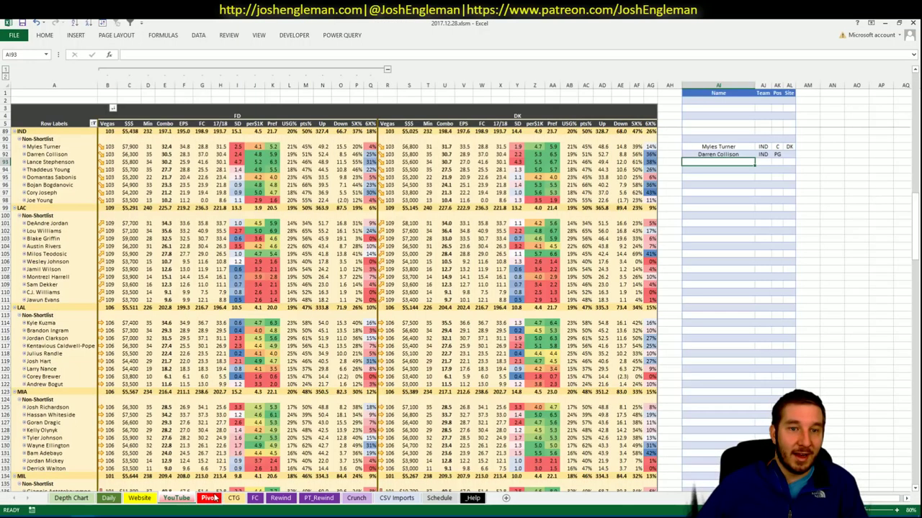
click(178, 499)
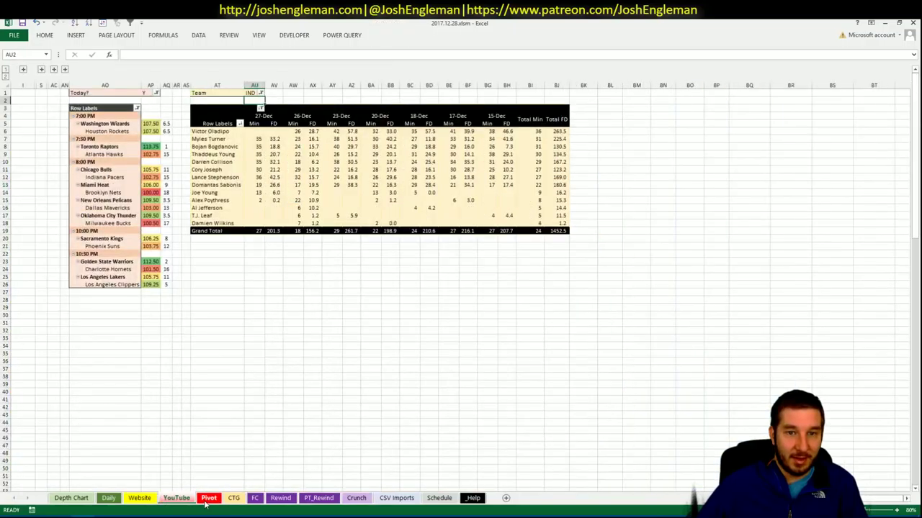
click(208, 501)
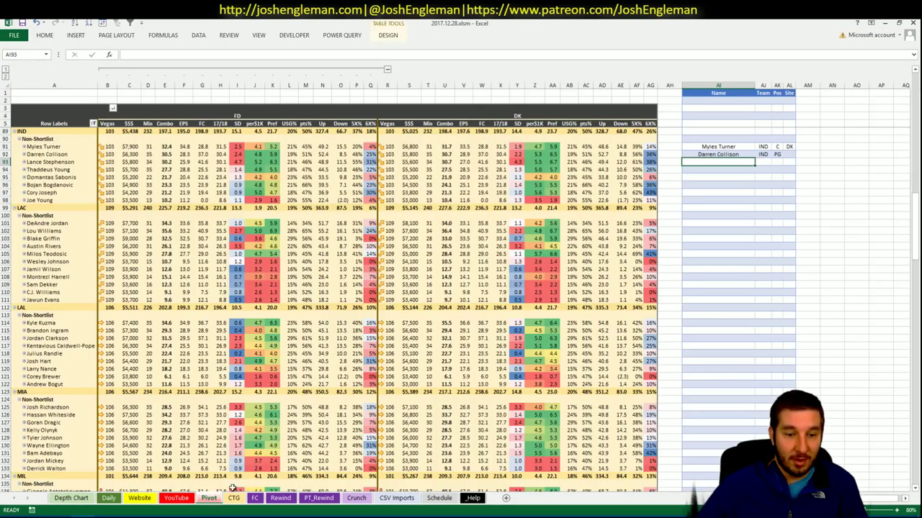
text(Lance S)
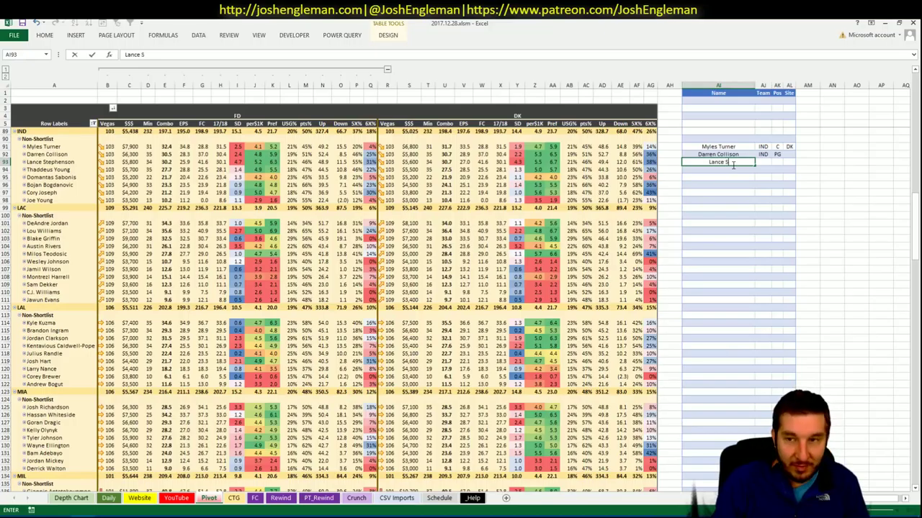
text(tephenson)
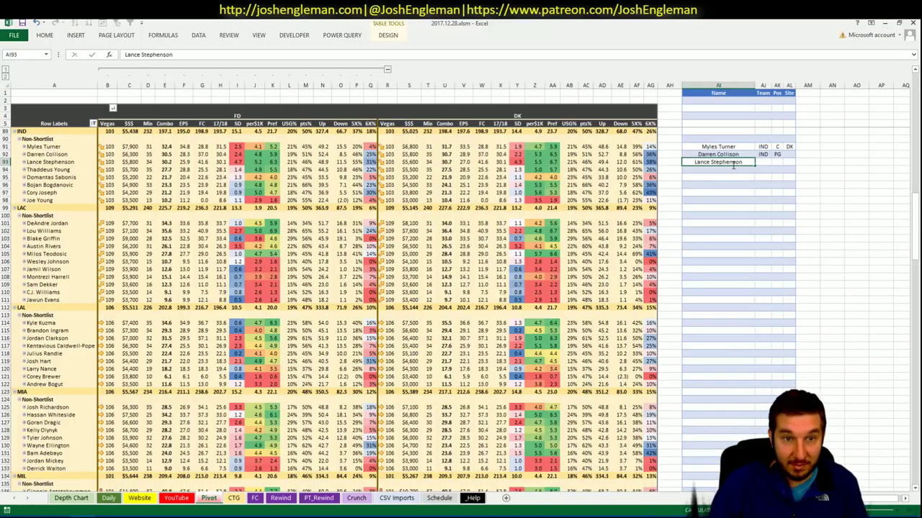
key(Return)
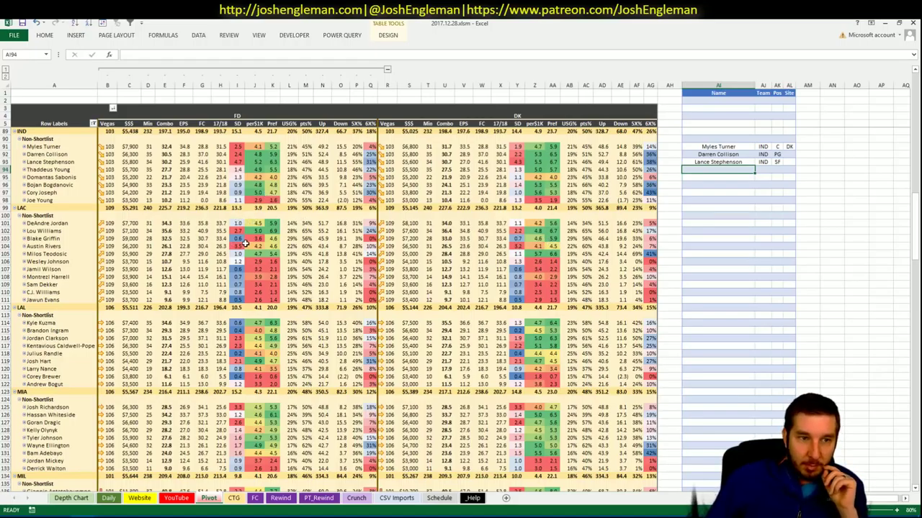
Recheck the Indiana players across the CTG, Pivot and YouTube sheets, and set the opponent on the CTG sheet to MIA.
click(209, 498)
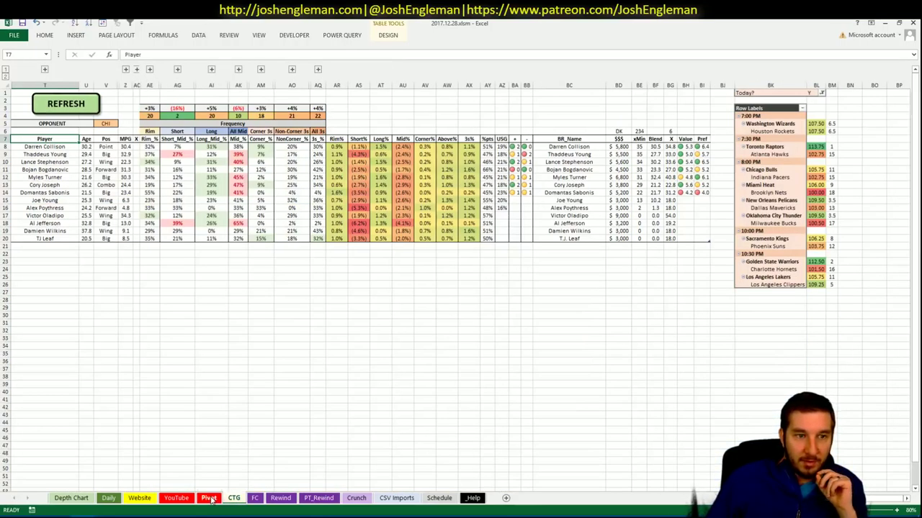
click(210, 498)
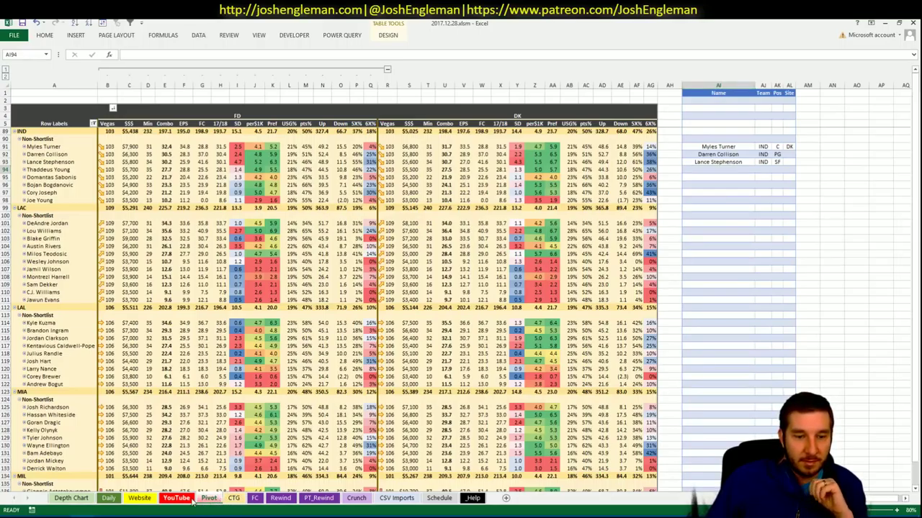
key(ctrl+Page_Up)
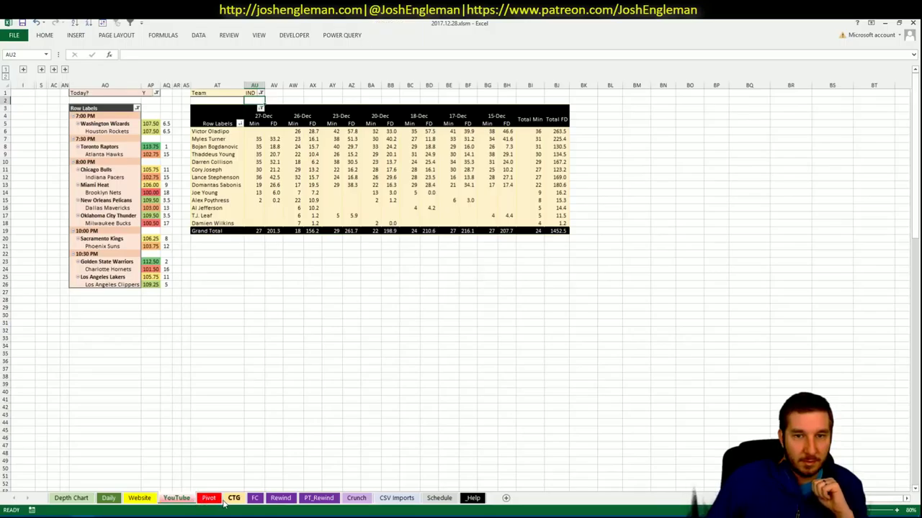
click(228, 500)
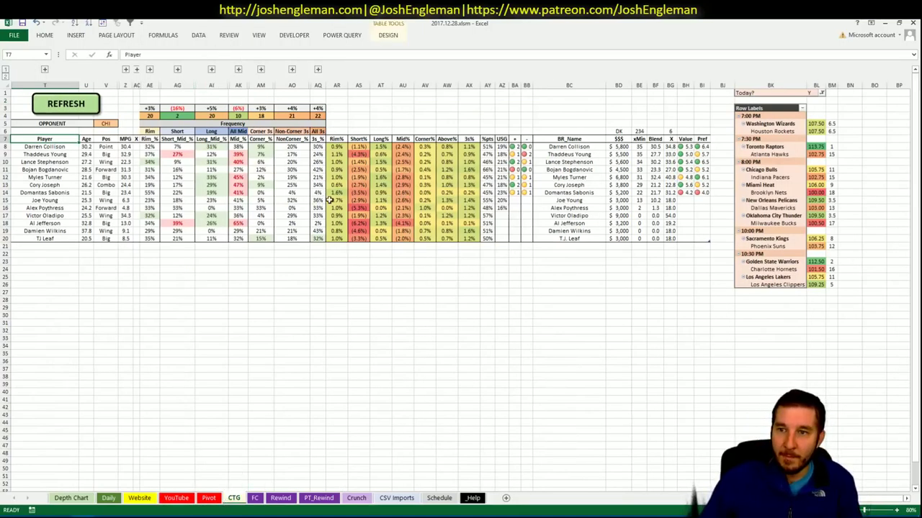
click(114, 124)
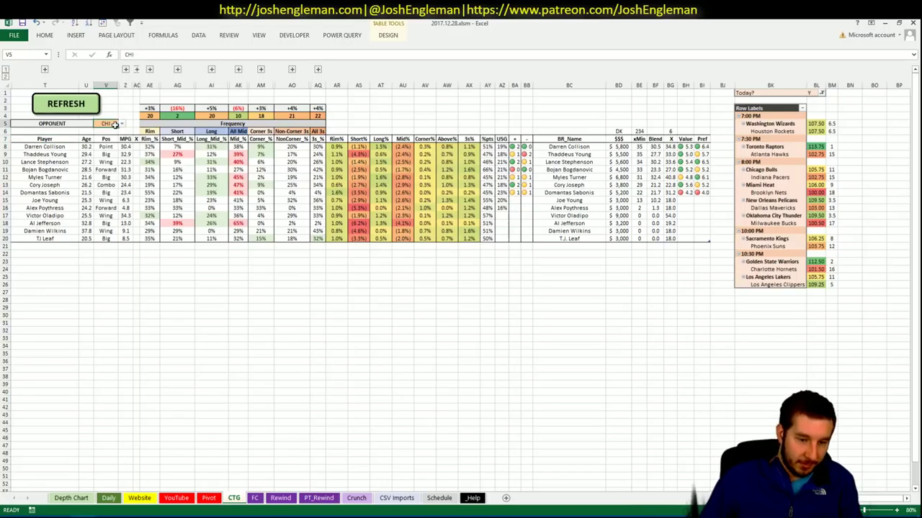
text(MIA)
key(Return)
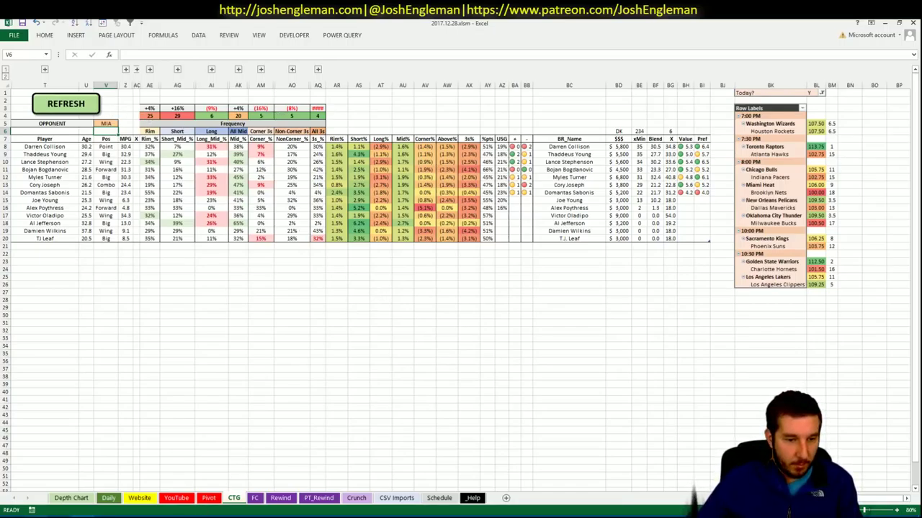
Find the Miami Heat on Cleaning the Glass and copy all of their Shooting: Frequency player rows.
key(alt+Tab)
click(200, 94)
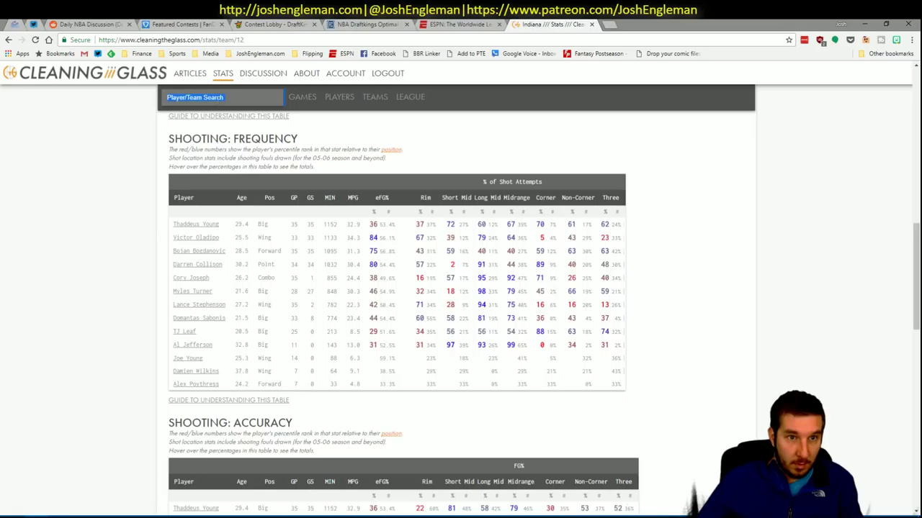
text(Miami Heat)
key(Return)
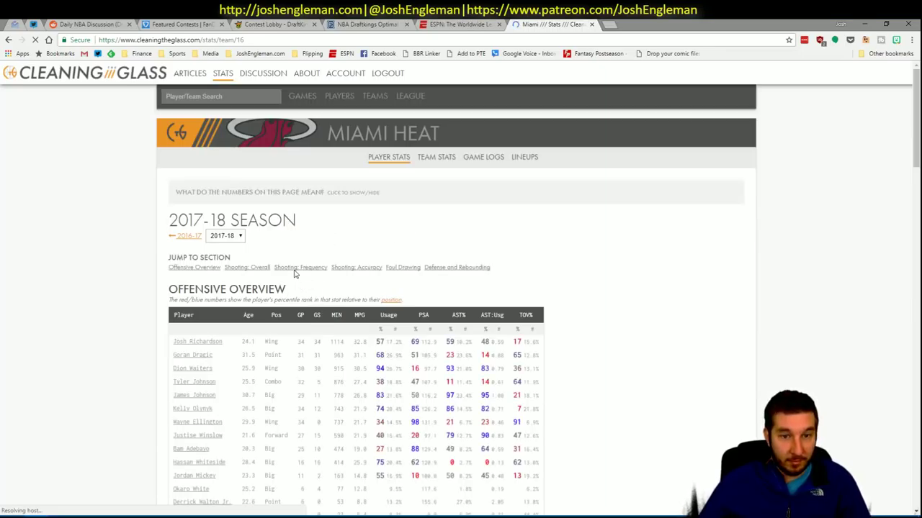
click(300, 267)
drag(637, 413, 318, 218)
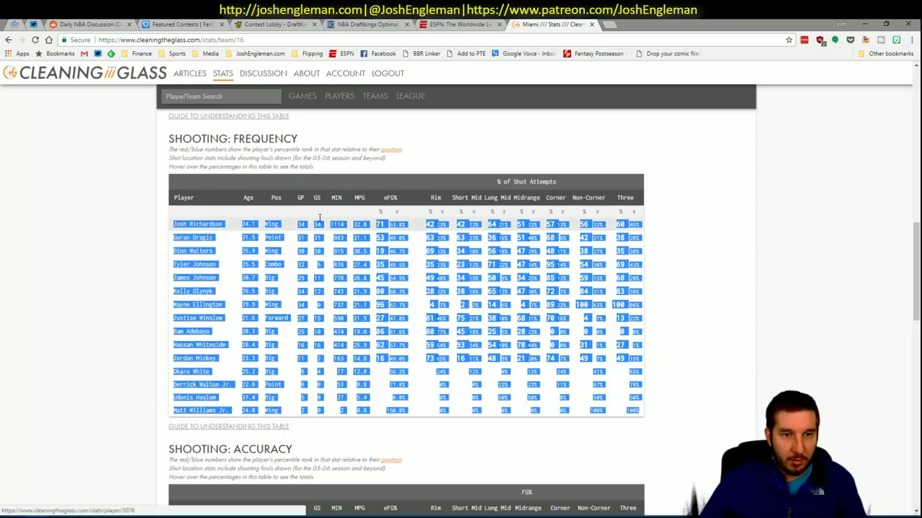
mouse_move(441, 249)
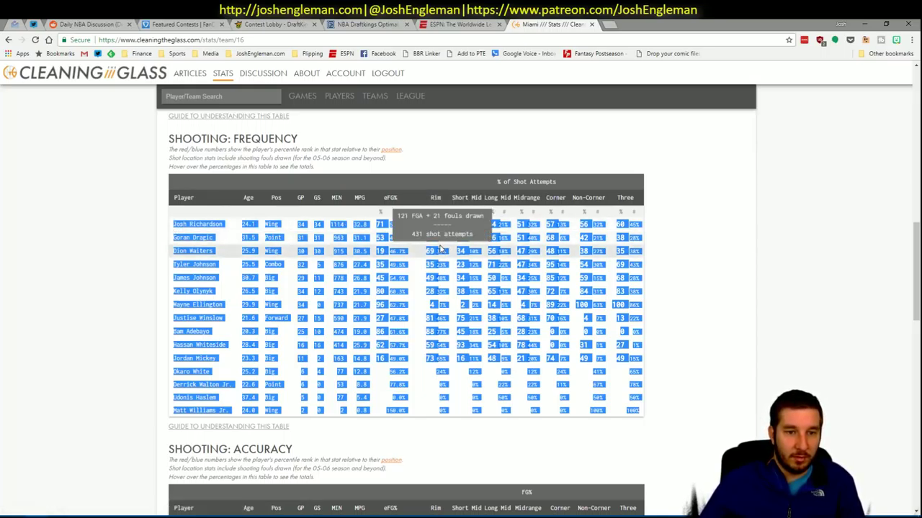
Load the copied Miami player rows into the CTG sheet in Excel and set the opponent to BRK.
key(alt+Tab)
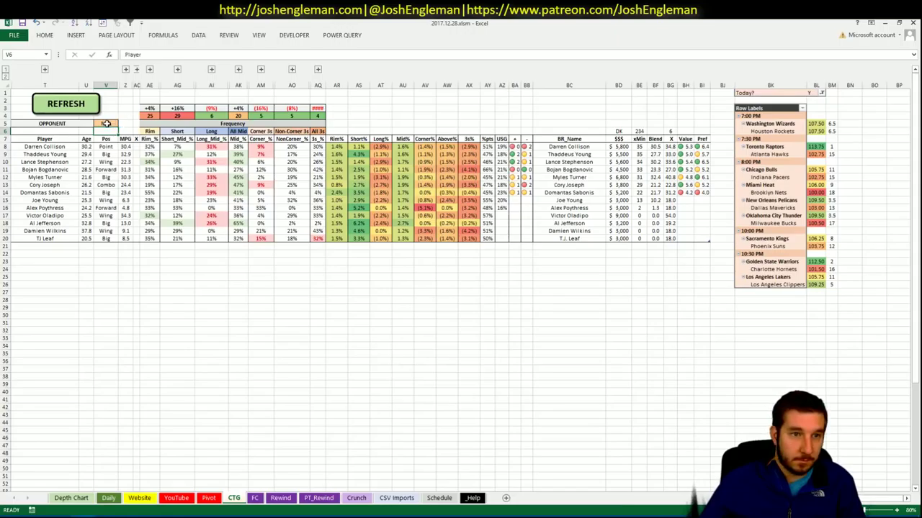
click(106, 124)
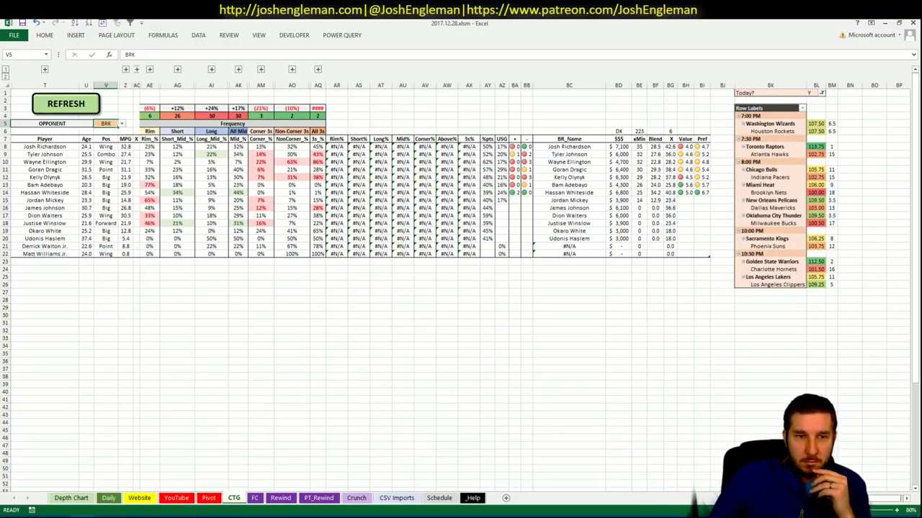
Inspect the Long% and Rim% formulas behind the #N/A errors and the team abbreviations in the grouped Defense table.
click(377, 178)
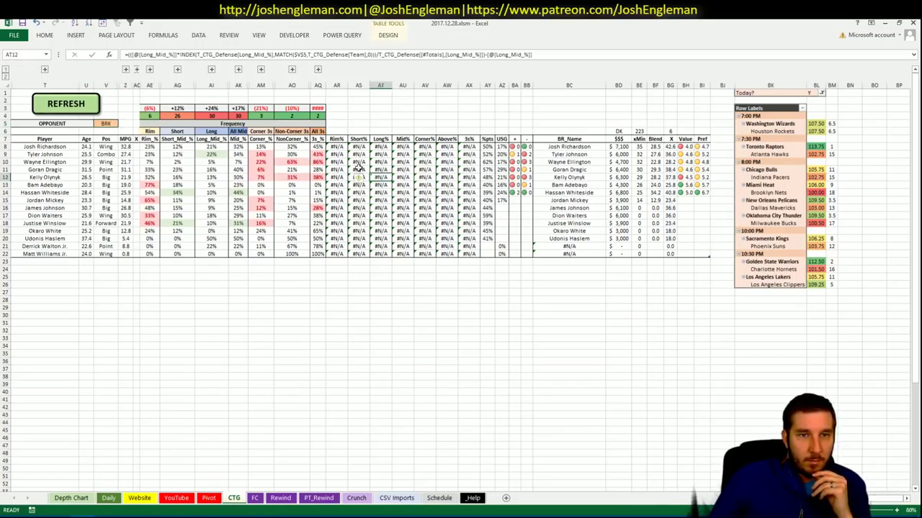
click(249, 55)
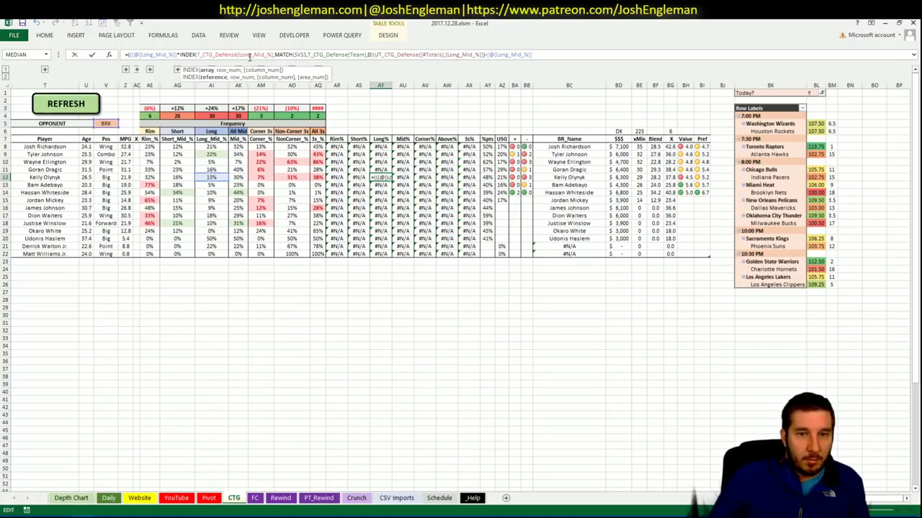
key(Escape)
click(45, 70)
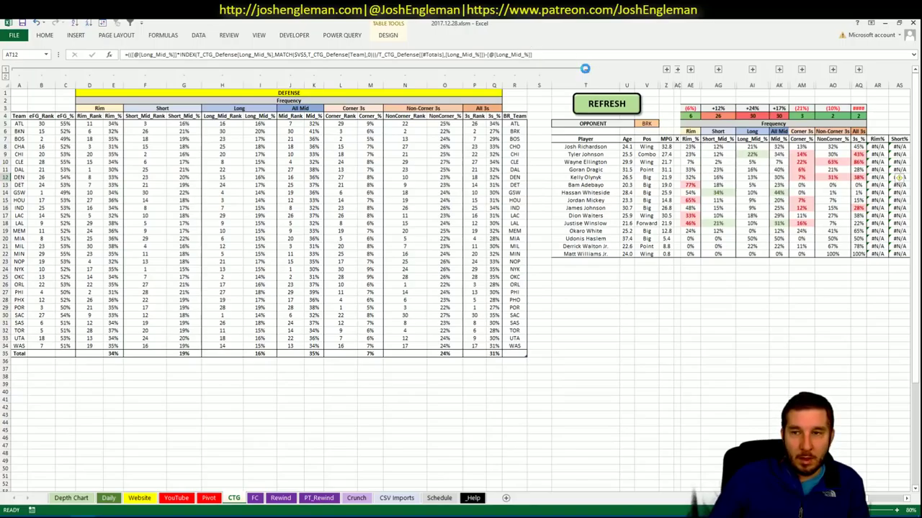
click(585, 71)
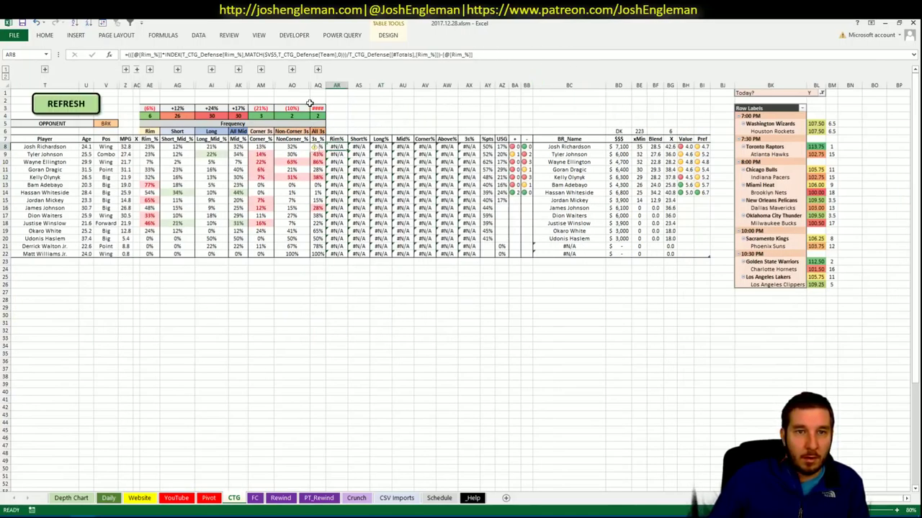
click(357, 57)
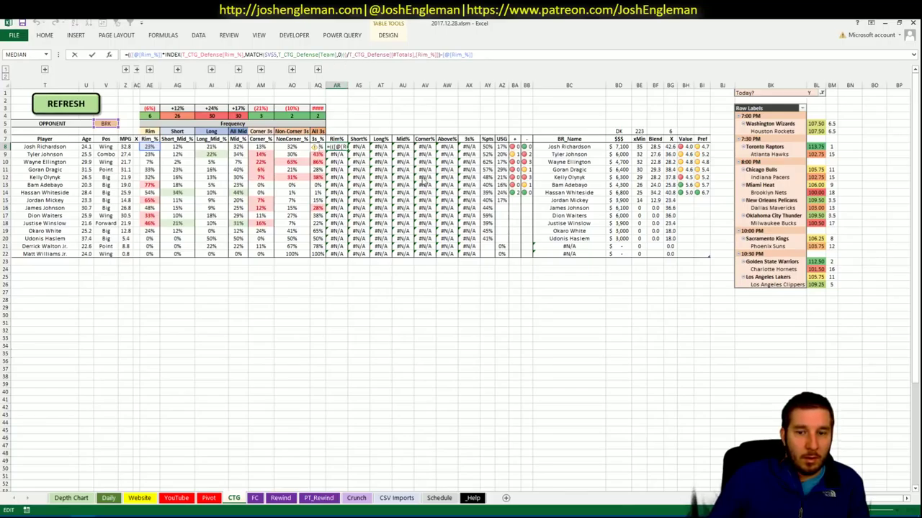
key(Return)
Try to replace [Team] with [BR_Name] in all the Rim% through 3s% formulas of the Miami player rows.
drag(425, 148, 474, 258)
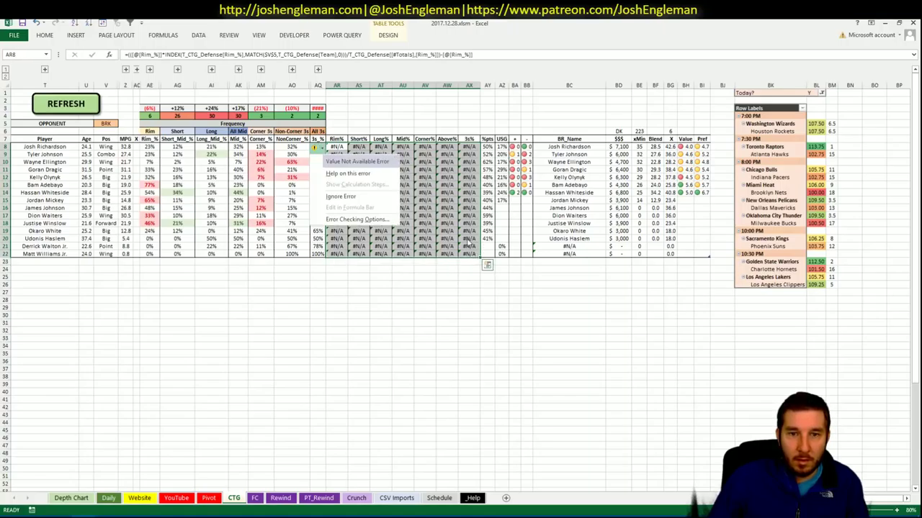
key(Escape)
key(ctrl+f)
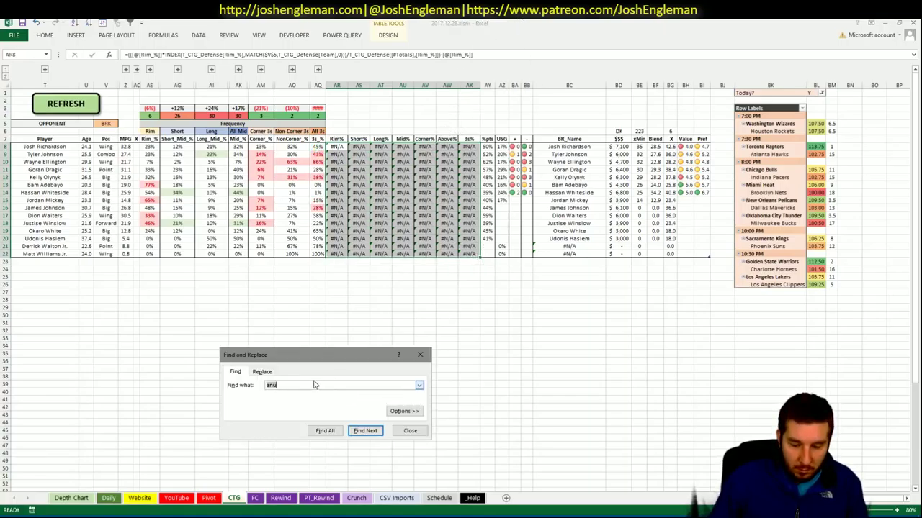
click(267, 372)
double_click(295, 384)
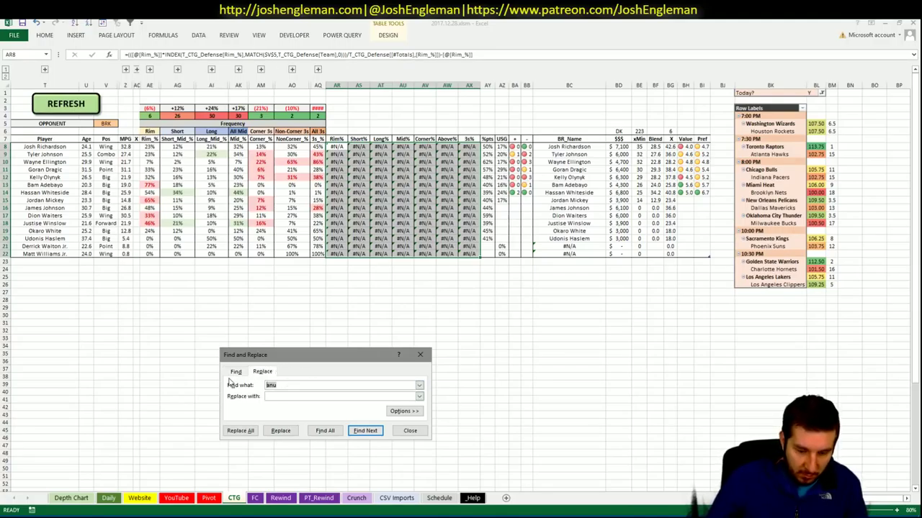
key(BackSpace)
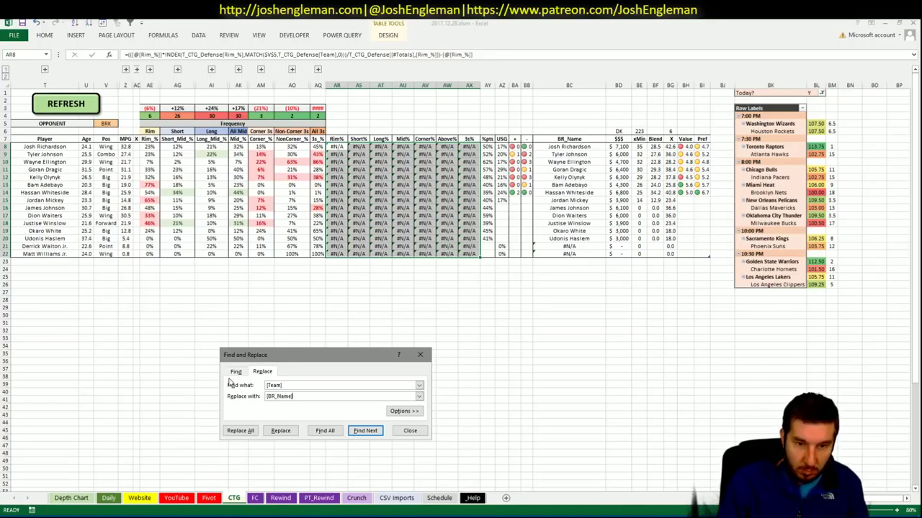
click(248, 431)
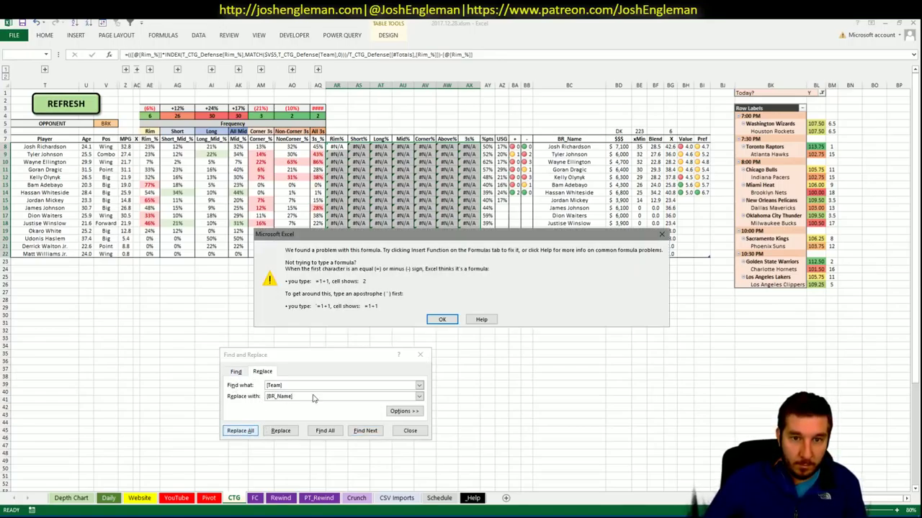
click(452, 320)
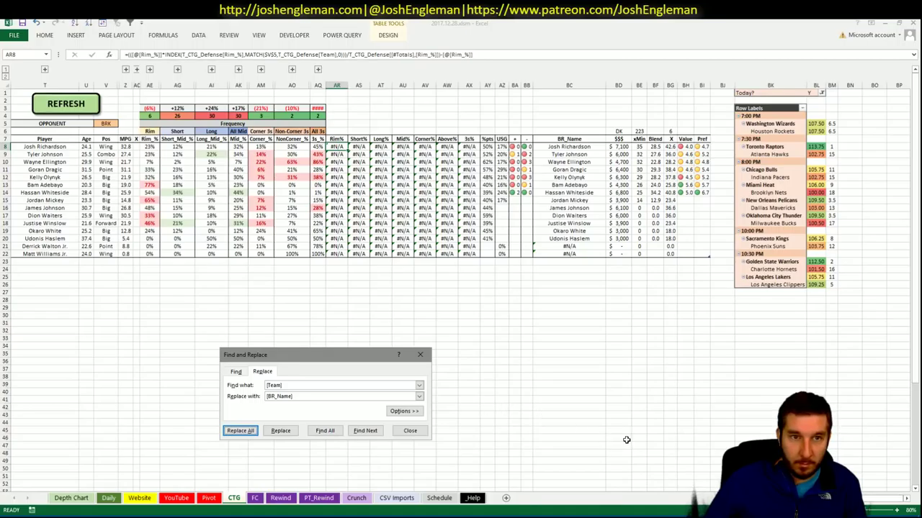
key(Escape)
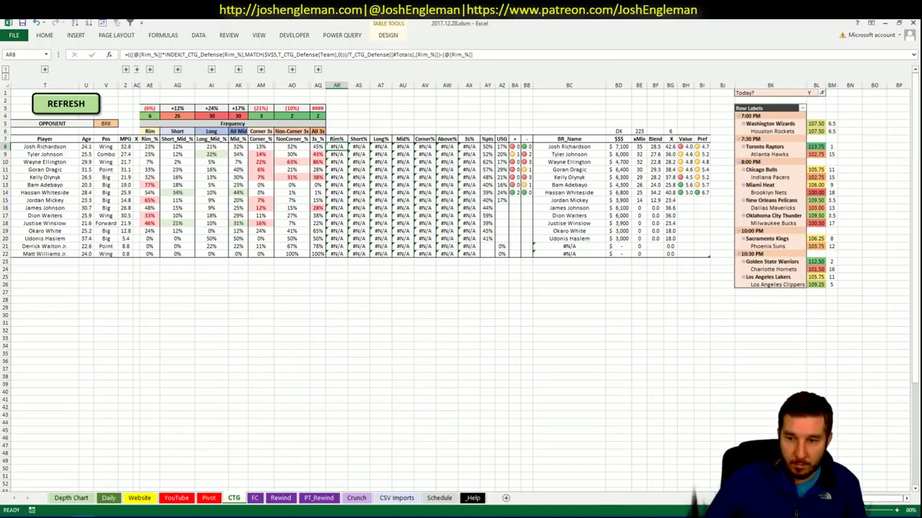
Expand the grouped Defense table on the CTG sheet and check the header of its second team abbreviation column.
click(44, 69)
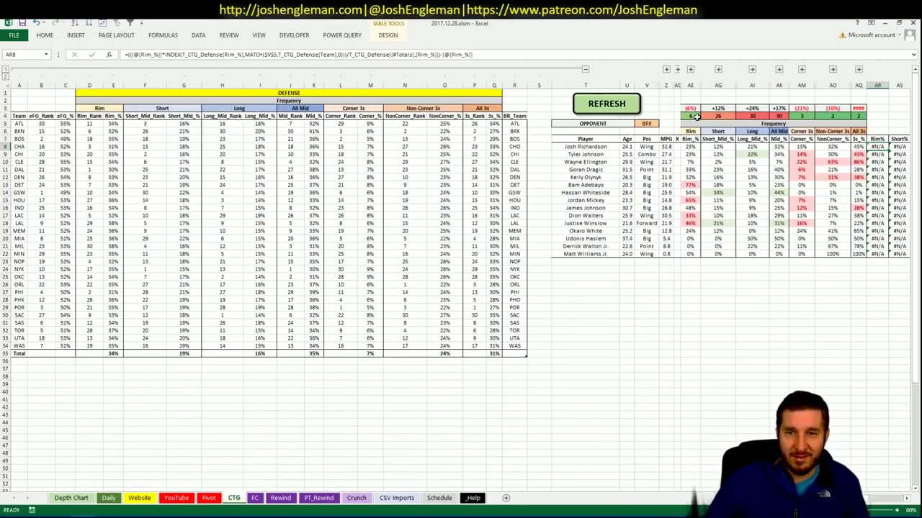
key(ctrl+f)
key(Escape)
scroll(407, 147, right, 5)
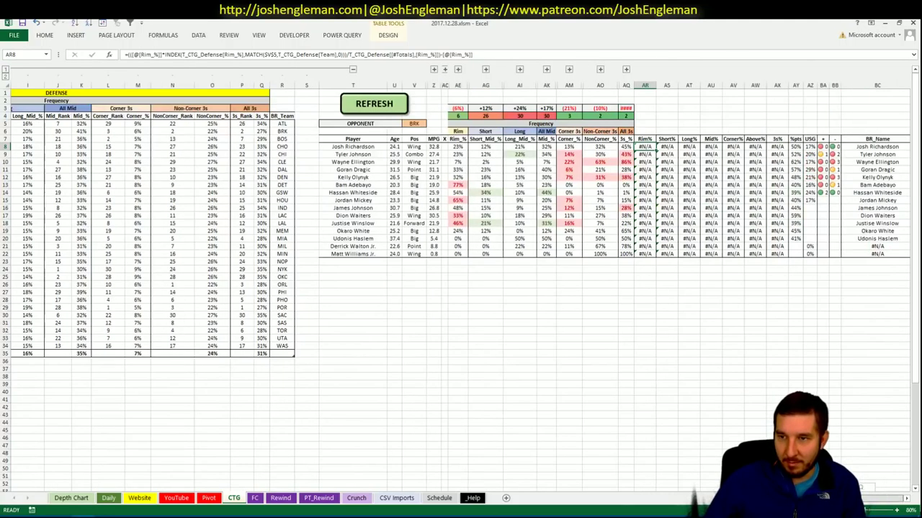
Replace every [Team] reference with [BR_Team] in the Rim% through 3s% formulas of the player rows, and save the workbook.
drag(407, 147, 540, 255)
key(ctrl+f)
click(262, 397)
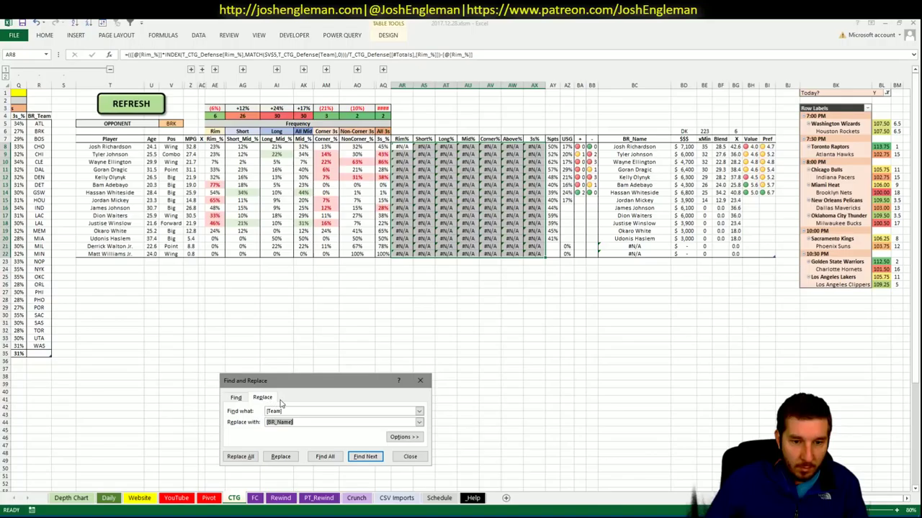
double_click(286, 422)
text([)
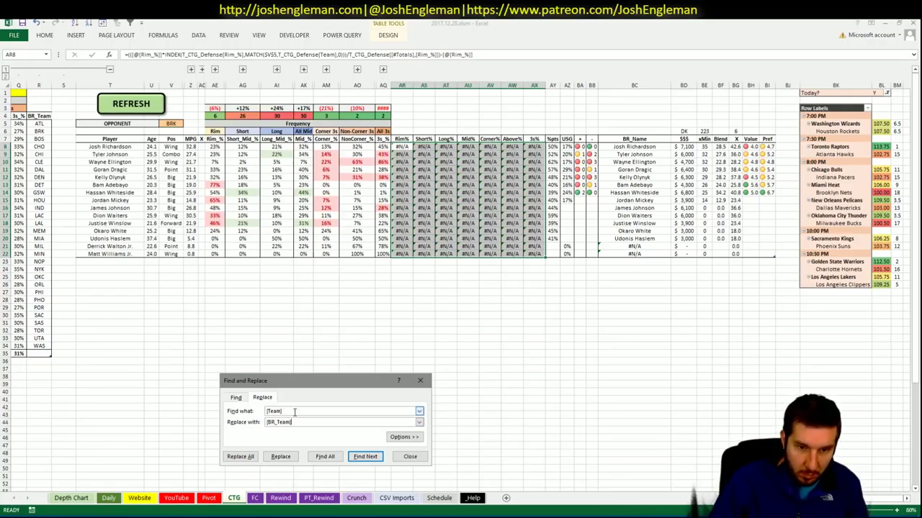
click(248, 457)
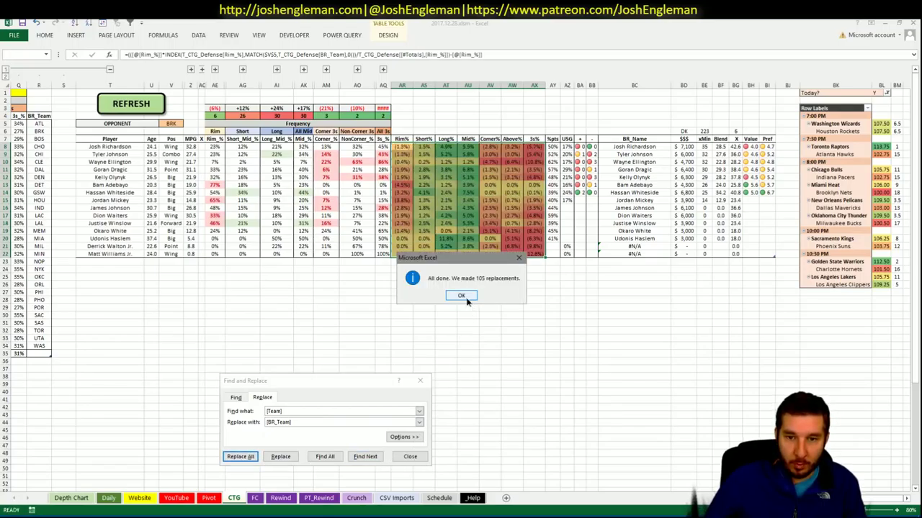
click(462, 296)
click(410, 457)
click(22, 23)
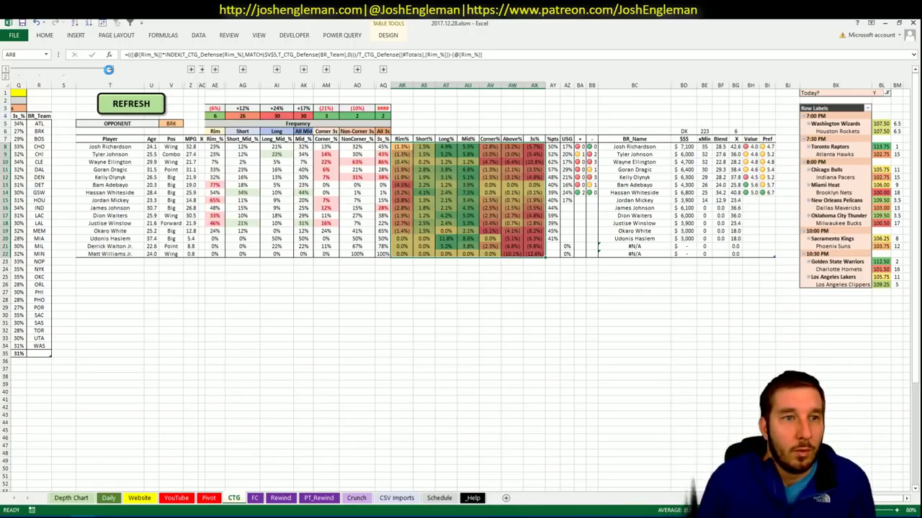
Collapse the grouped Defense table and review the Miami players' Rim% through 3s% shooting adjustments against BRK.
scroll(459, 108, right, 1)
scroll(458, 108, left, 8)
scroll(458, 108, right, 9)
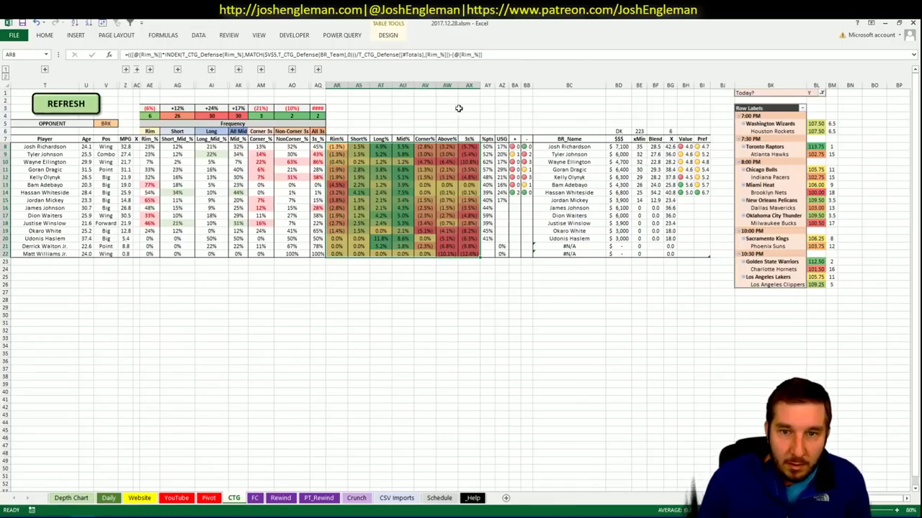
click(425, 192)
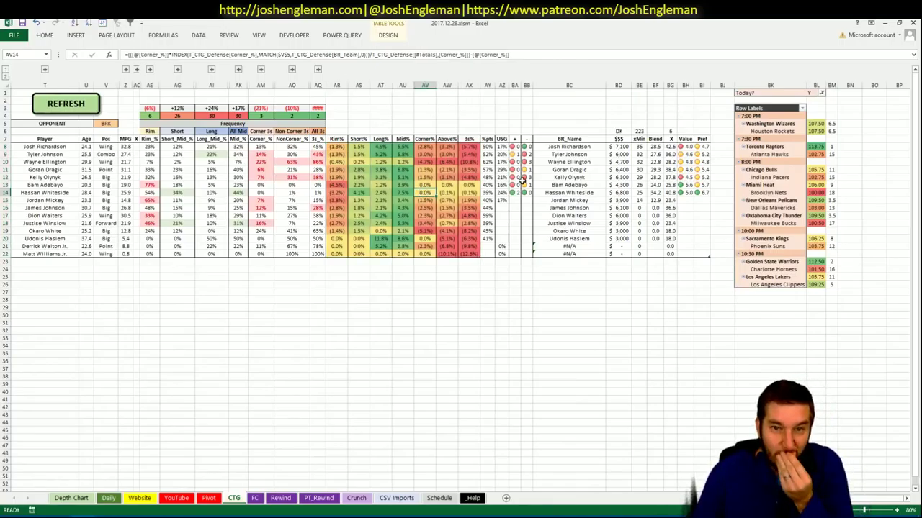
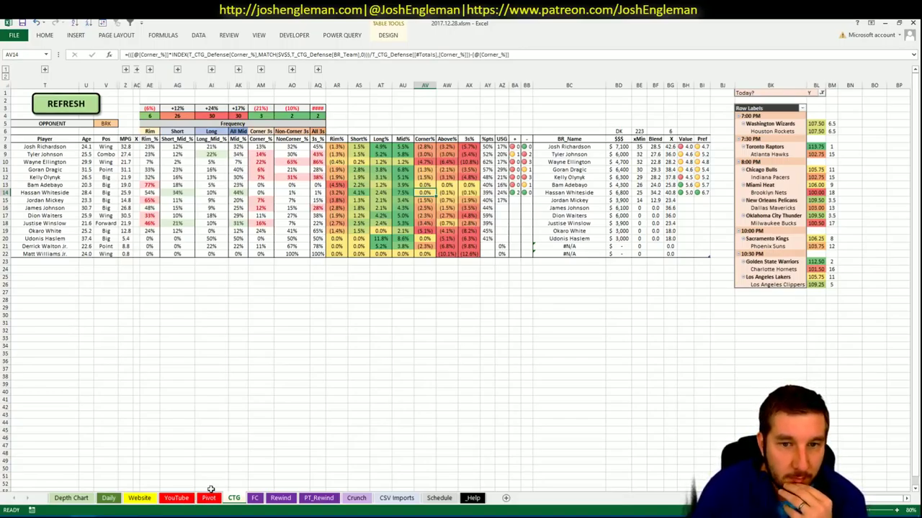
Find the MIA block on the Pivot sheet and review its players' salaries and projections.
click(211, 490)
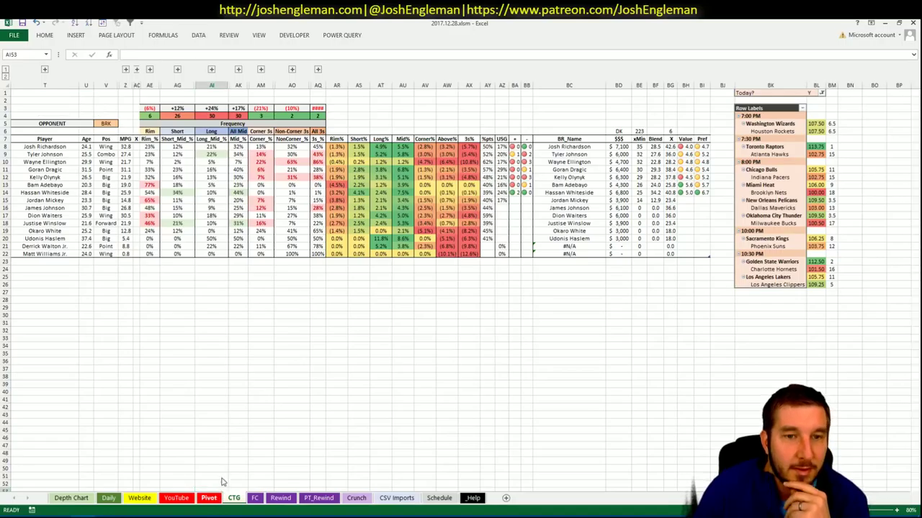
click(209, 498)
scroll(208, 294, down, 5)
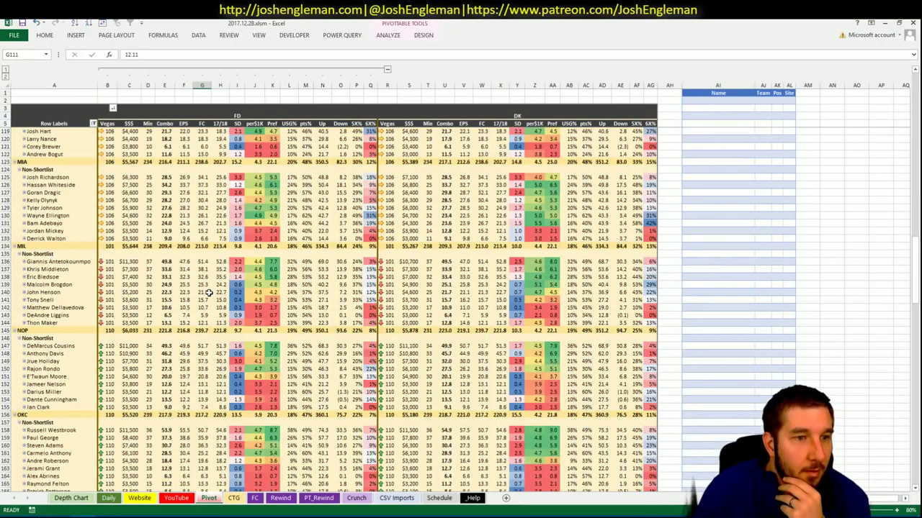
scroll(220, 295, down, 1)
click(913, 489)
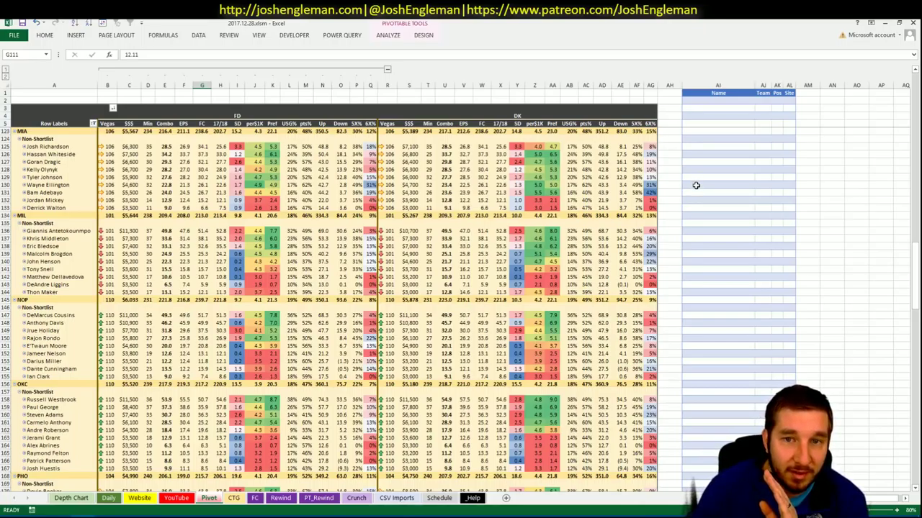
Filter the recent-games pivot on the YouTube sheet to team MIA.
click(175, 498)
text(MIA)
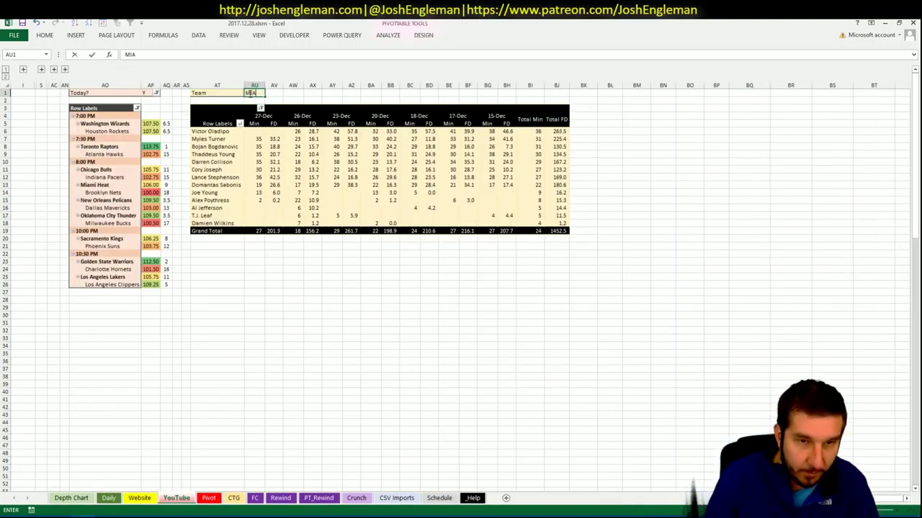
key(Return)
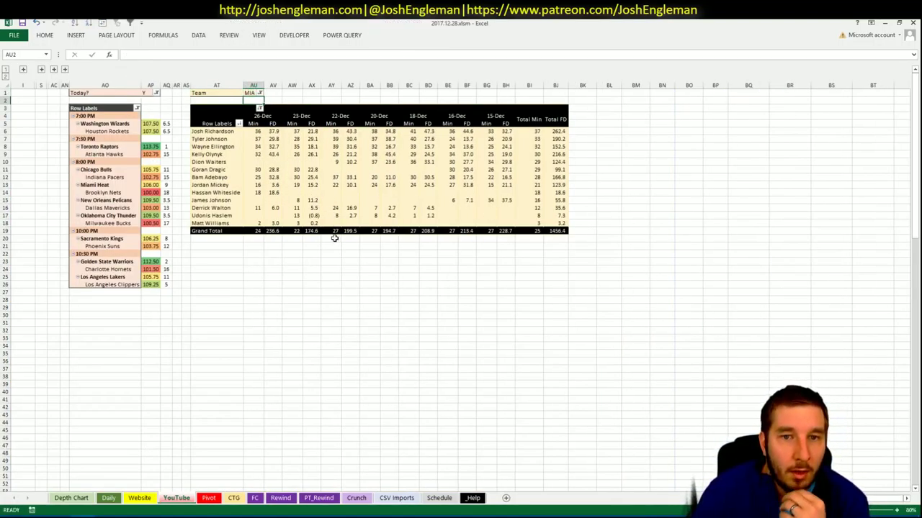
Add Josh Richardson to the Pivot sheet's shortlist in the row beside his MIA entry, with site DK.
click(208, 498)
click(705, 145)
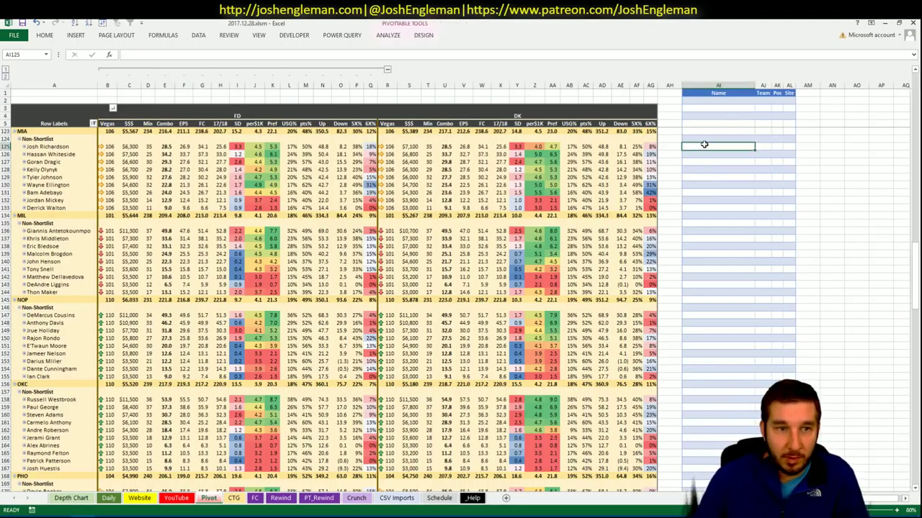
text(Josh Richar)
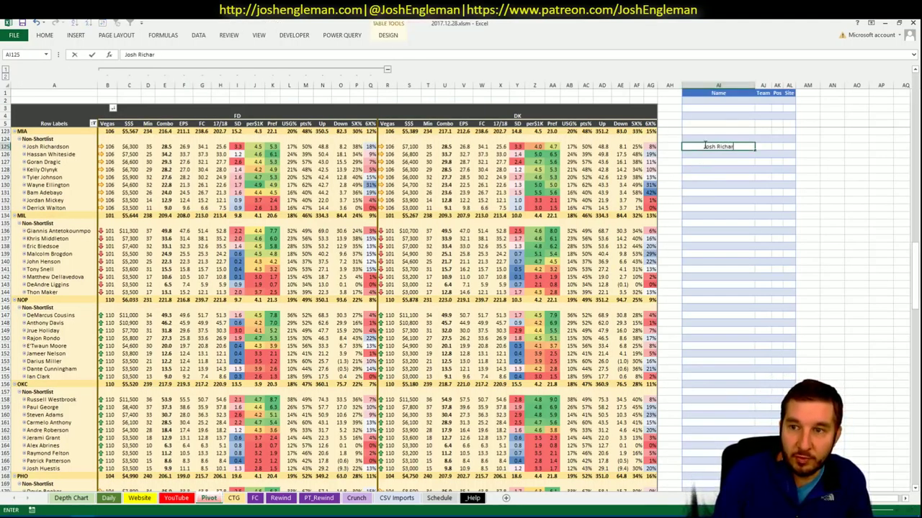
text(dson)
key(Tab)
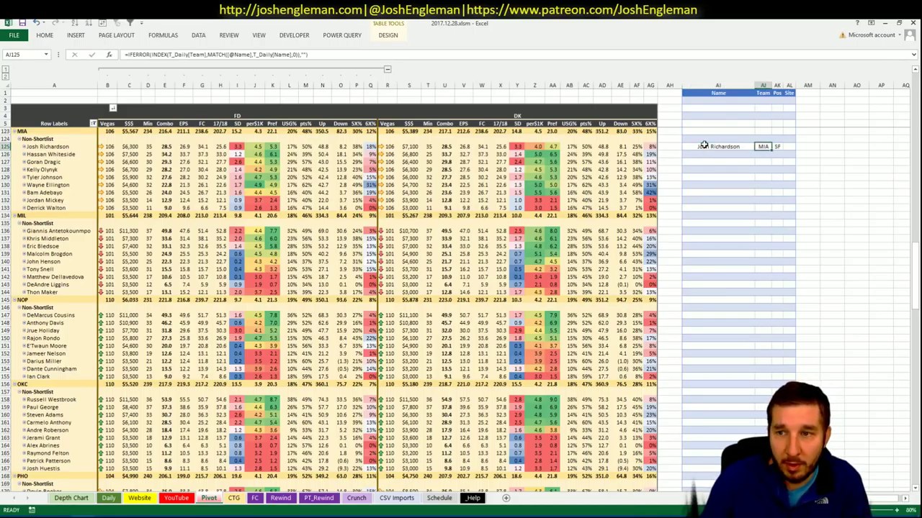
key(Tab)
key(Tab)
text(DK)
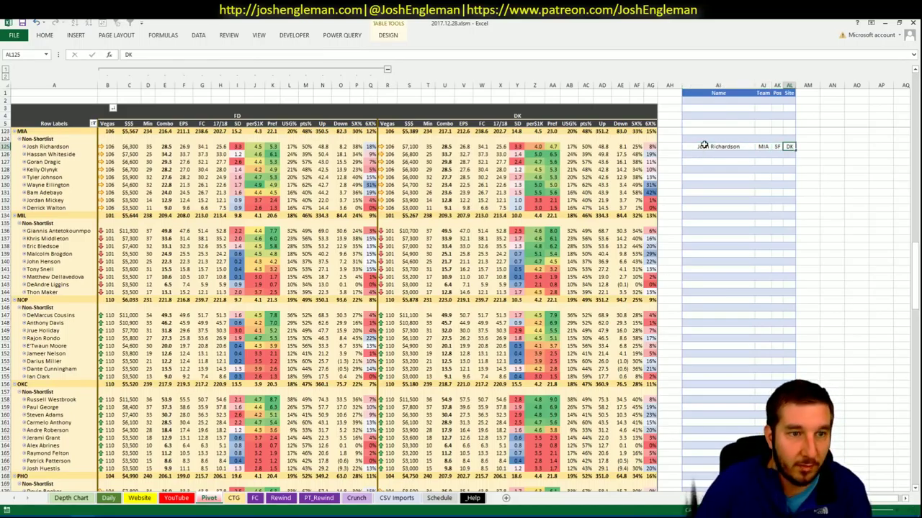
key(Return)
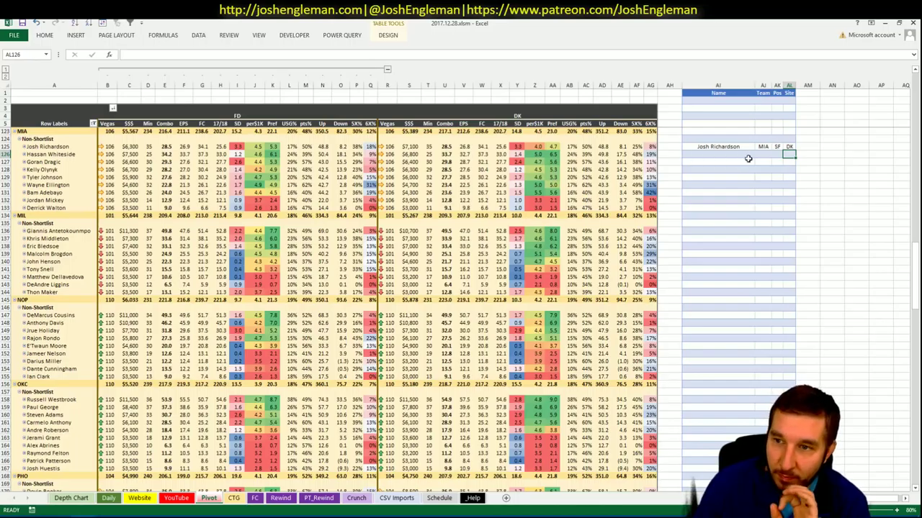
Change Josh Richardson's site in the shortlist to FD.
click(787, 146)
key(Delete)
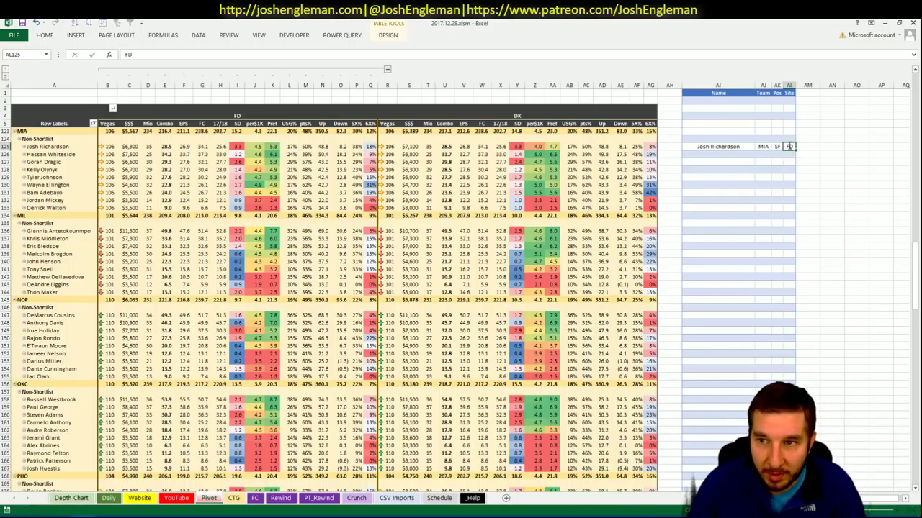
key(Return)
click(789, 146)
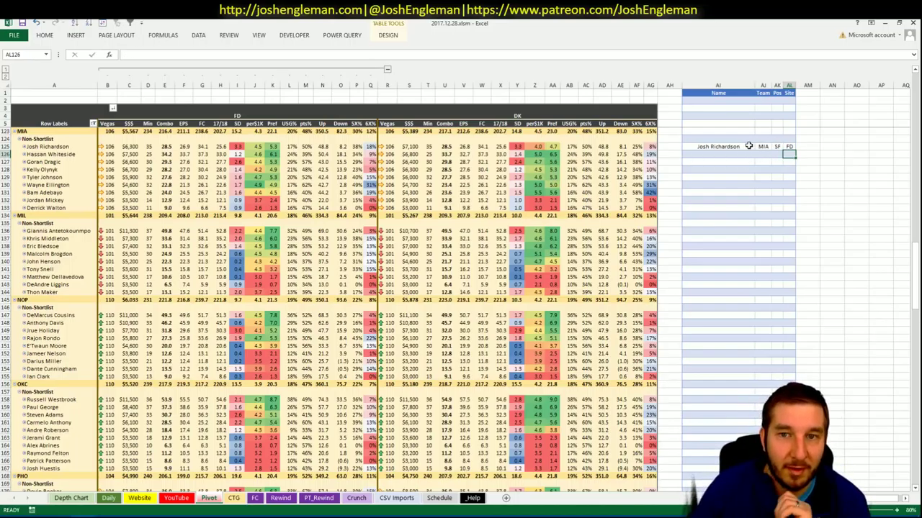
text(FD)
key(Return)
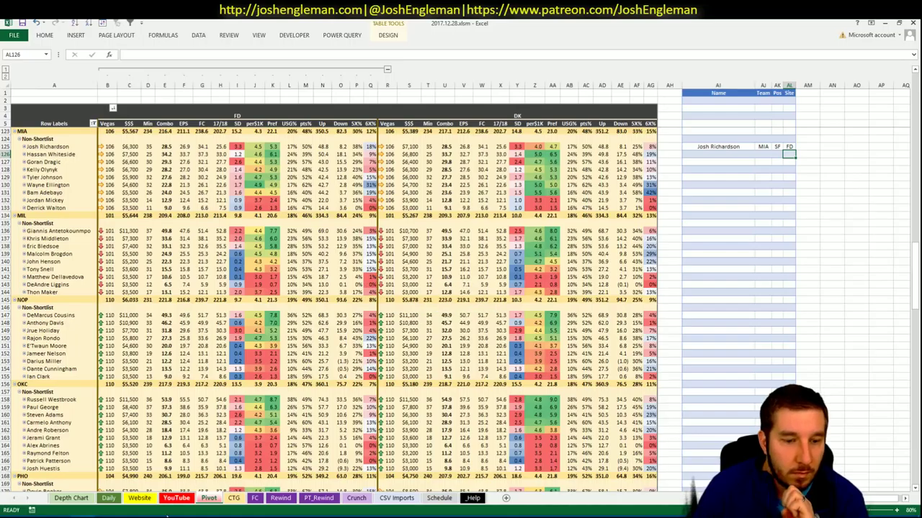
Recheck Miami's recent games on the YouTube sheet, and add Hassan Whiteside below Josh Richardson in the Pivot shortlist.
click(182, 499)
click(209, 499)
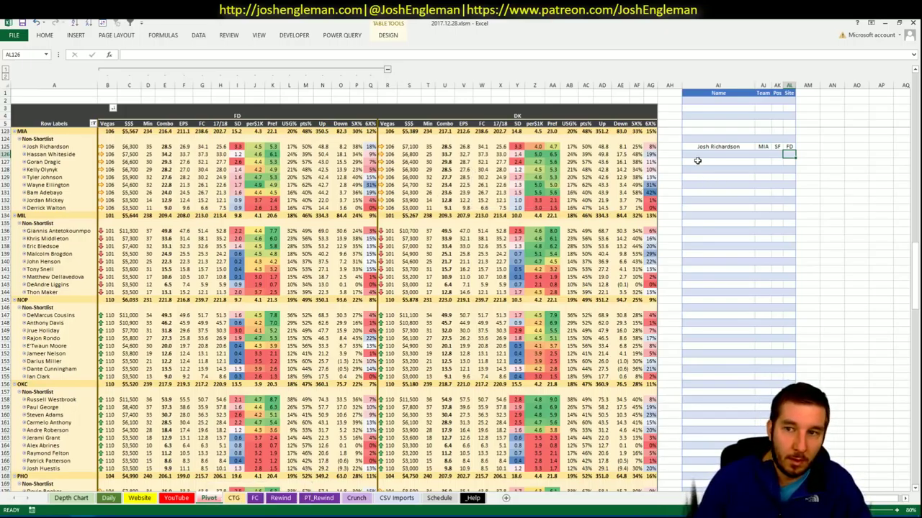
click(699, 148)
click(704, 153)
text(Hassan Whiteside)
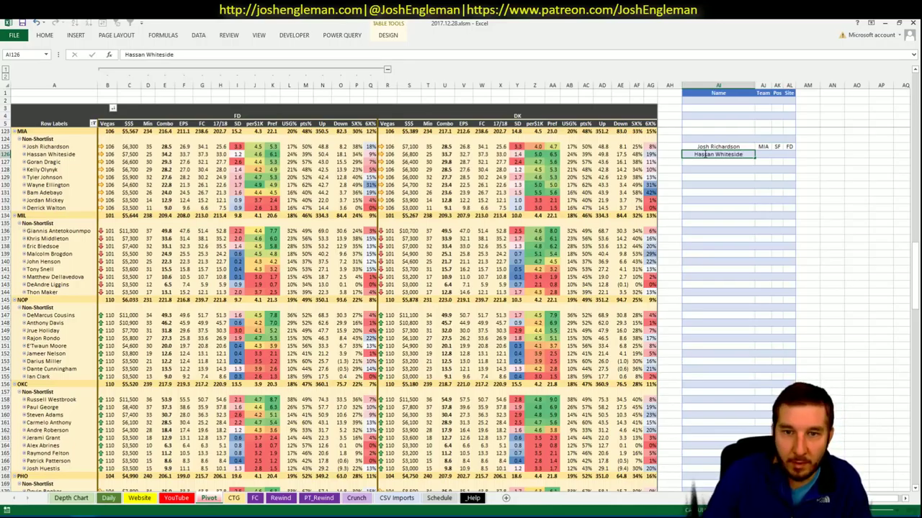
key(Return)
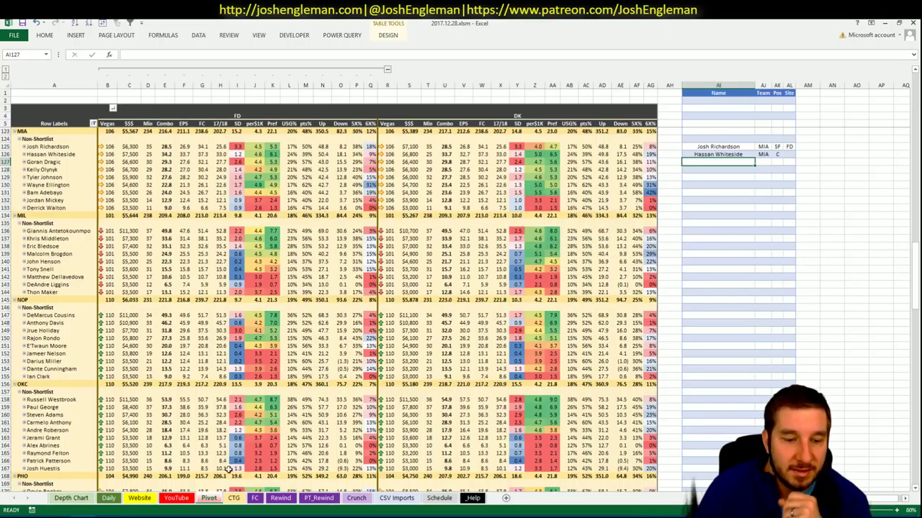
Compare the remaining Miami players across the YouTube, Pivot and CTG sheets.
click(176, 498)
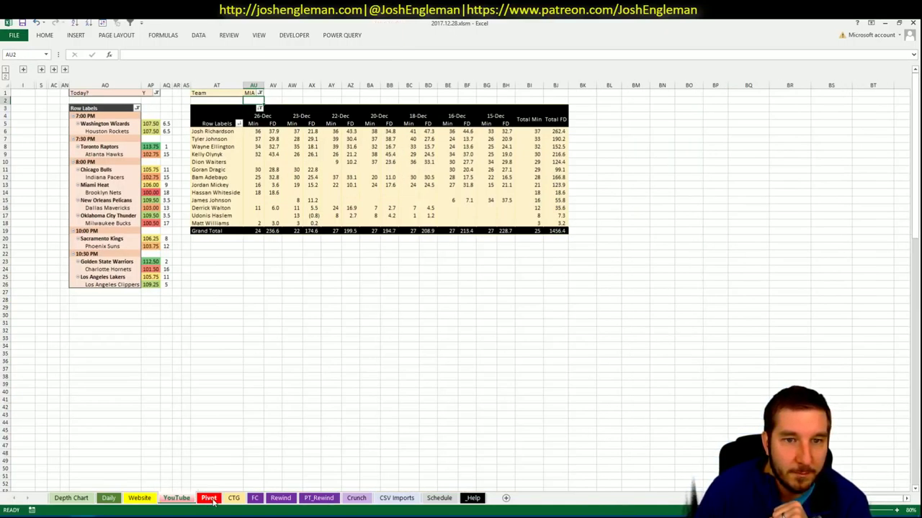
click(209, 498)
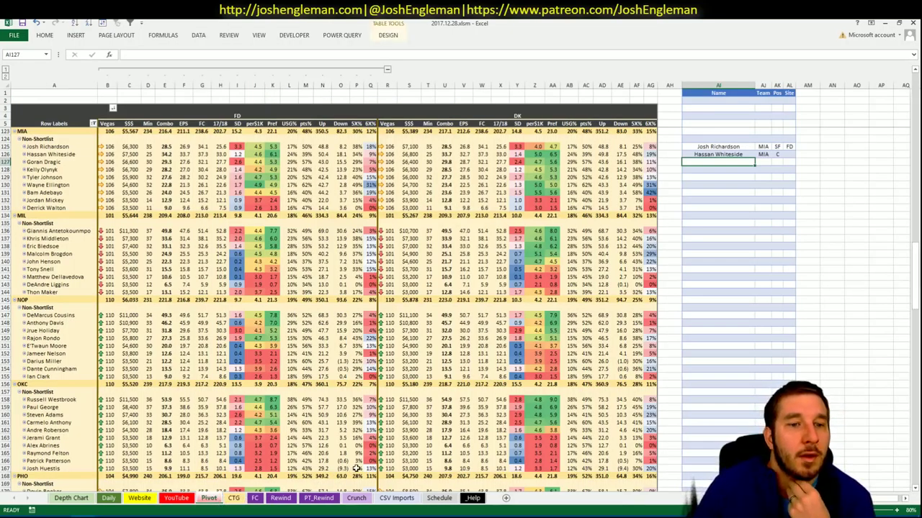
click(234, 498)
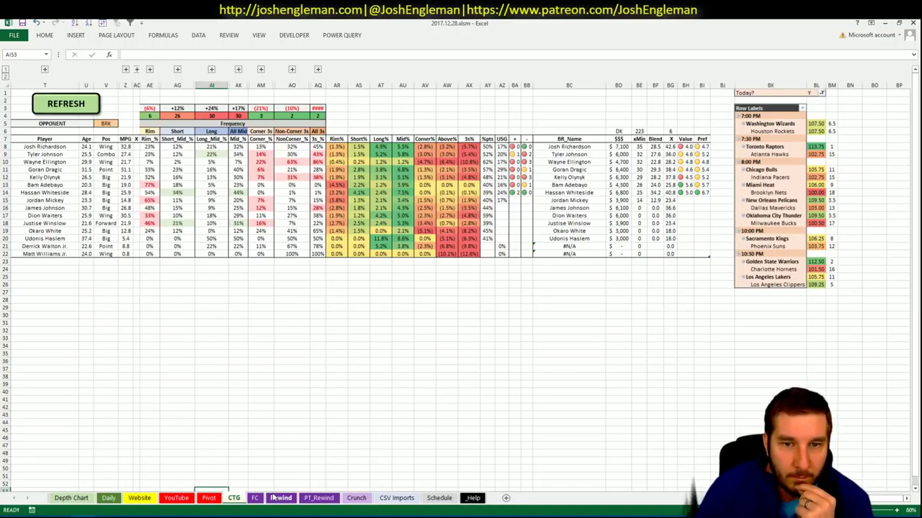
Recheck Miami's player projections on the Pivot sheet against their recent games on the YouTube sheet.
click(208, 499)
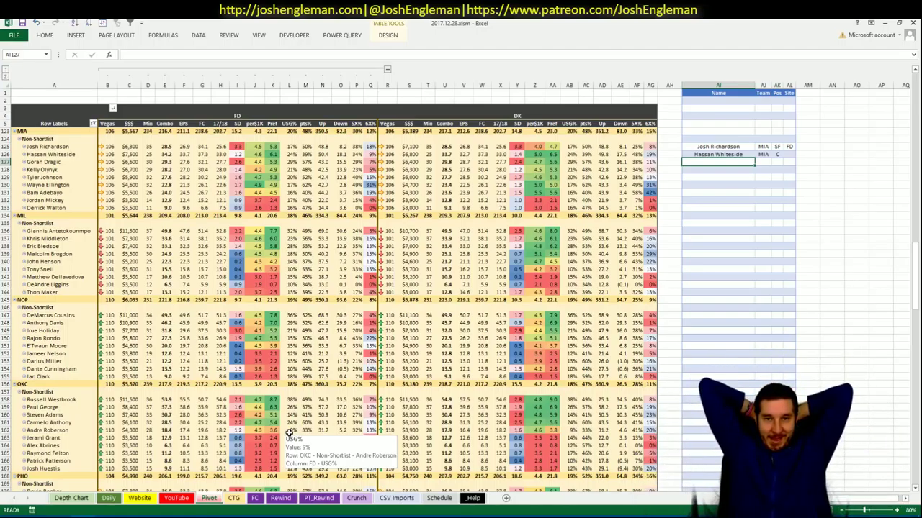
click(180, 499)
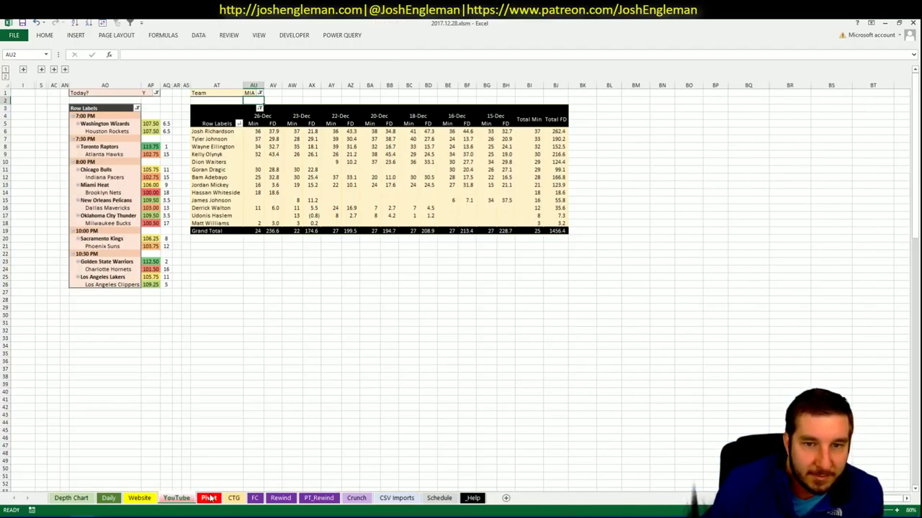
click(209, 498)
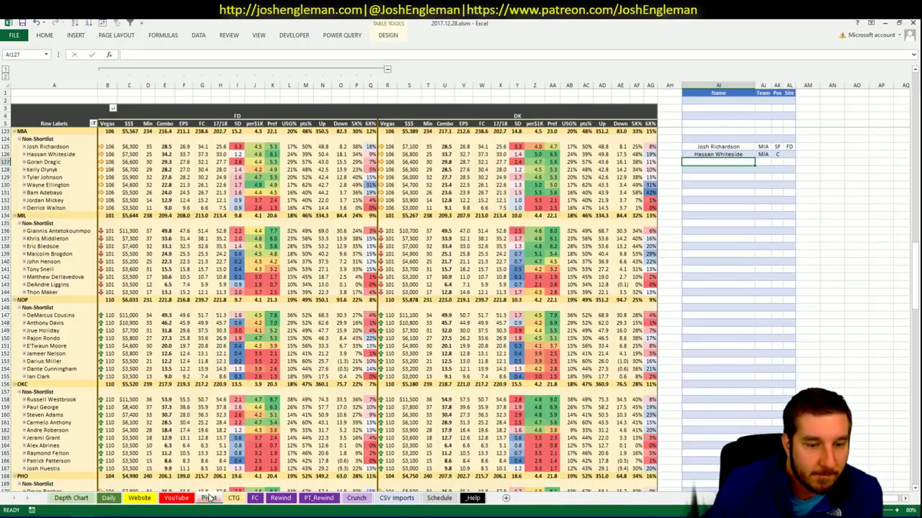
Set the opponent on the CTG sheet to MIA.
click(234, 498)
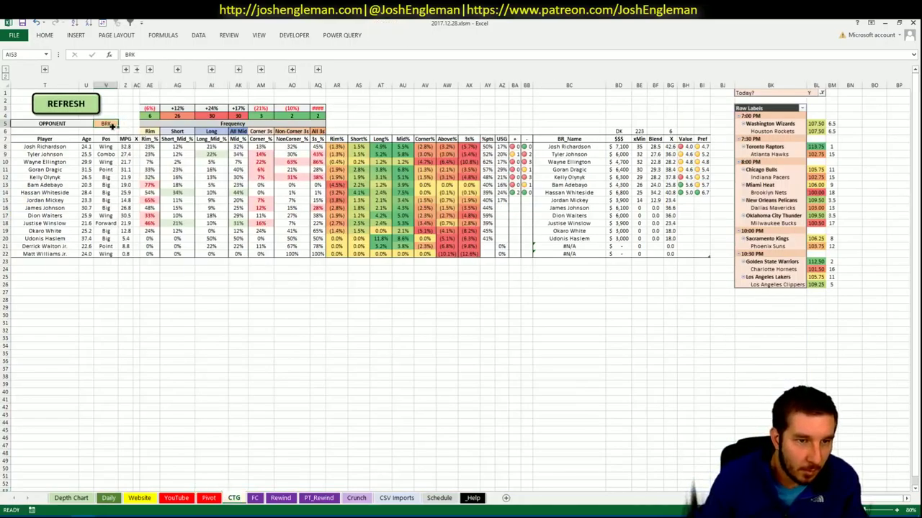
click(112, 125)
text(MIA)
key(Tab)
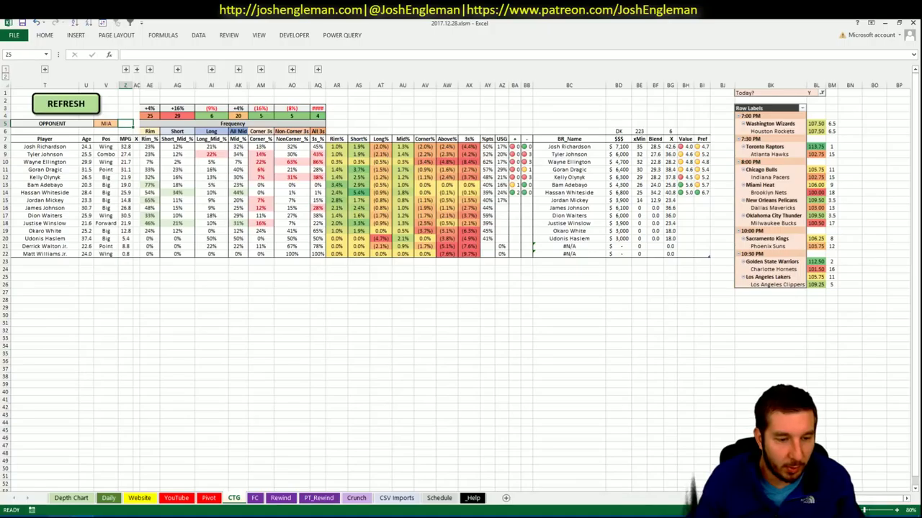
Switch to Cleaning the Glass in Chrome and open the Brooklyn Nets stats page using the search term "nets".
mouse_move(50, 515)
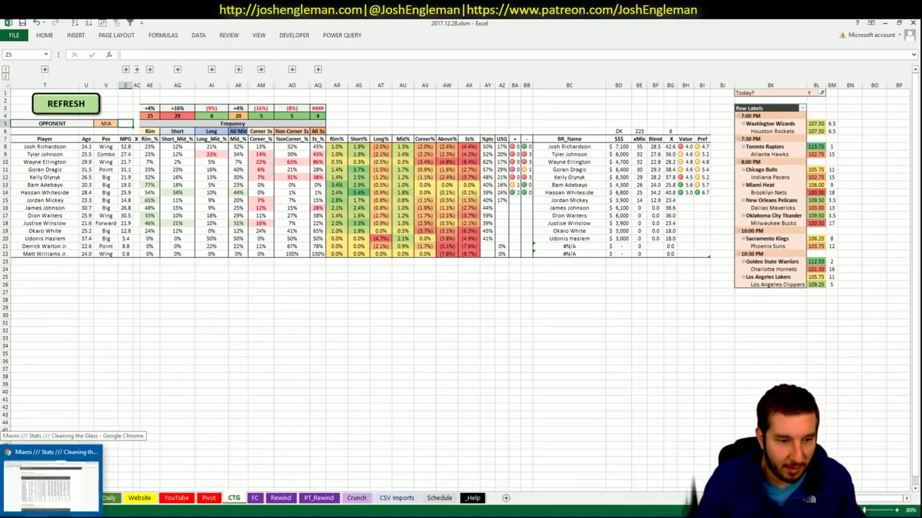
click(51, 479)
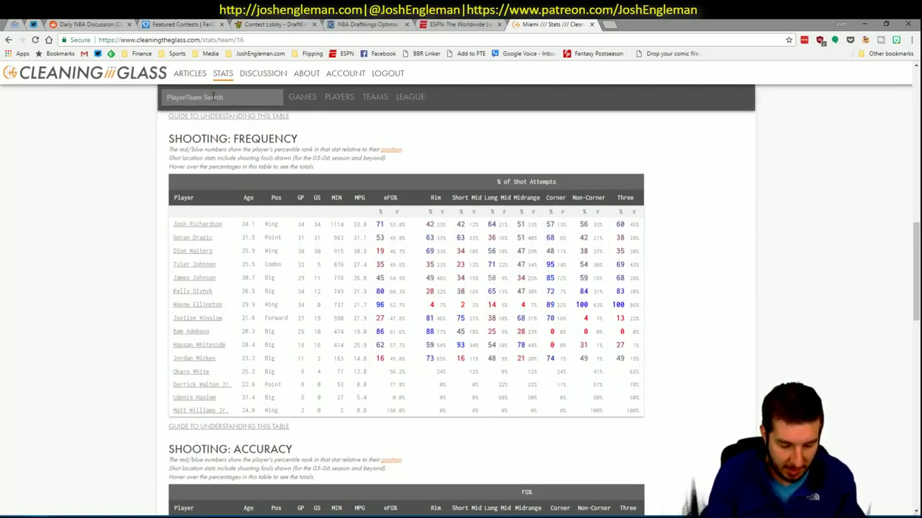
click(213, 96)
text(nets)
key(Down)
key(Return)
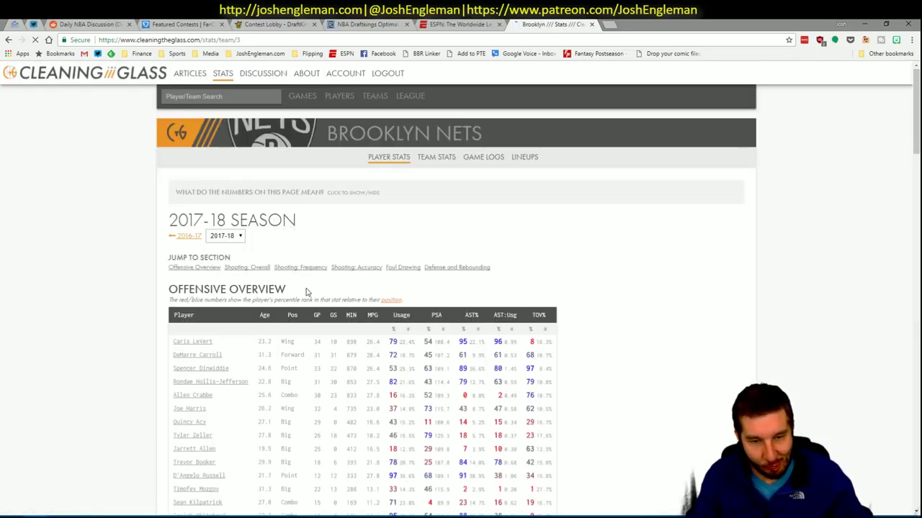
Transfer all Brooklyn player rows from the Shooting: Frequency table into the CTG sheet of the Excel workbook.
click(316, 270)
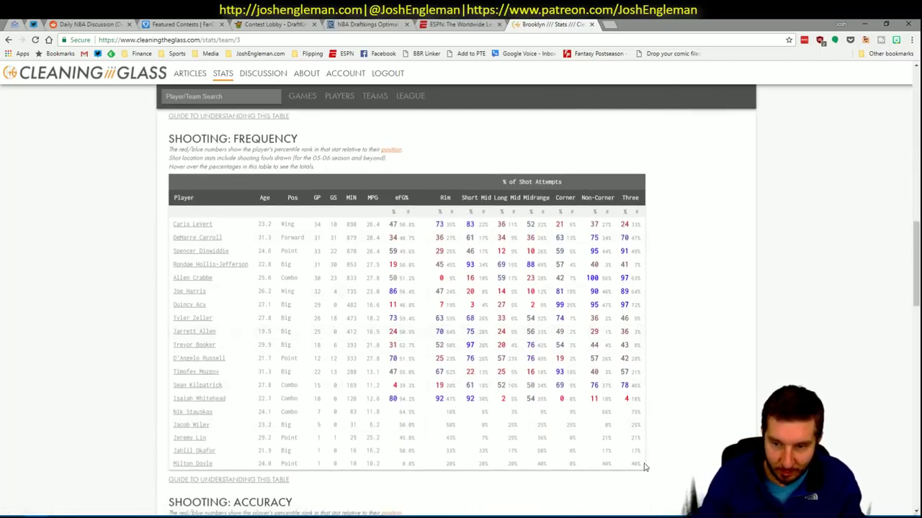
drag(644, 467, 173, 229)
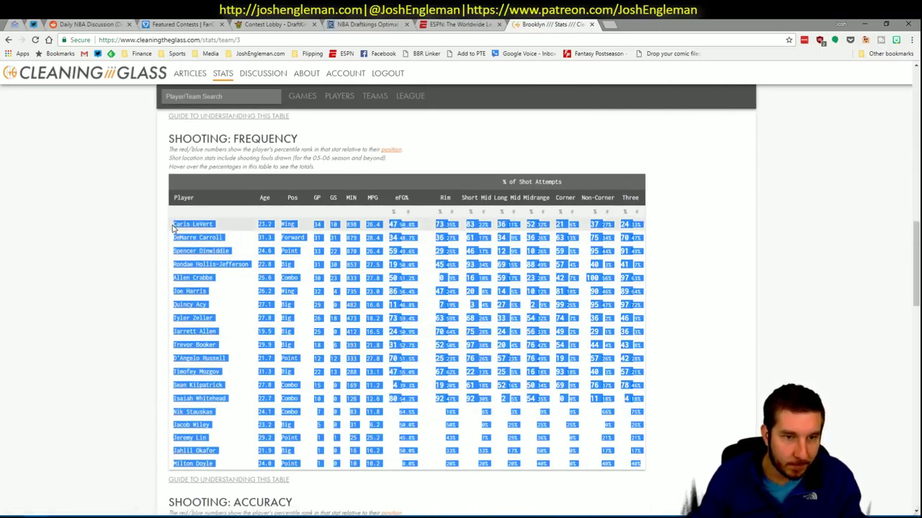
key(alt+Tab)
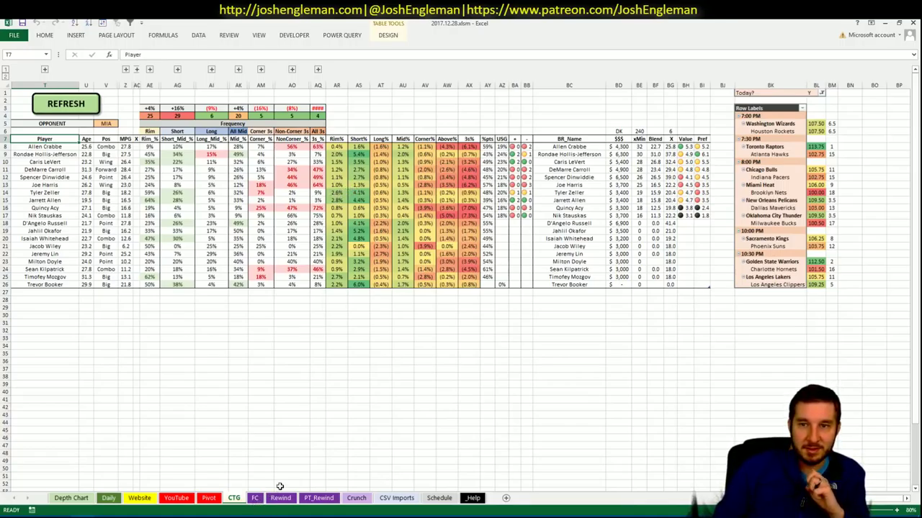
Copy Rondae Hollis-Jefferson from the Brooklyn players on the Pivot sheet into the shortlist's Name column at AI20.
click(208, 498)
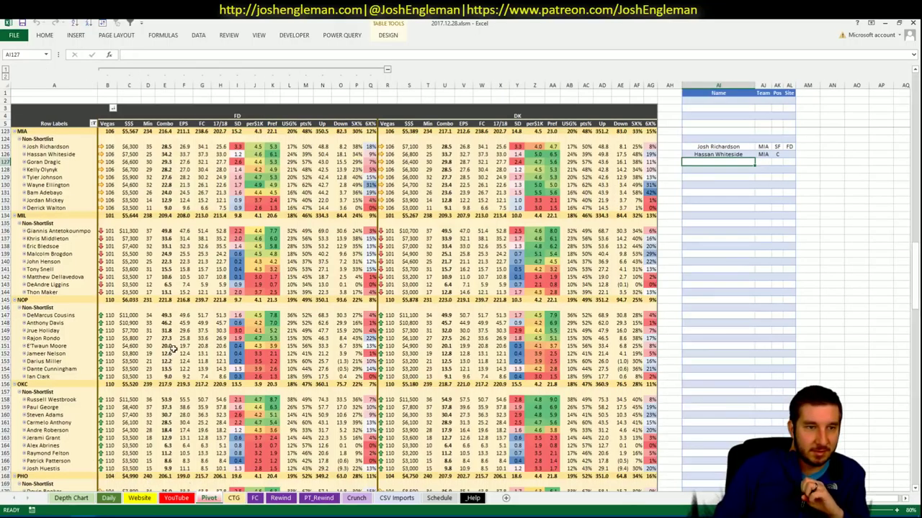
click(254, 290)
scroll(255, 291, up, 20)
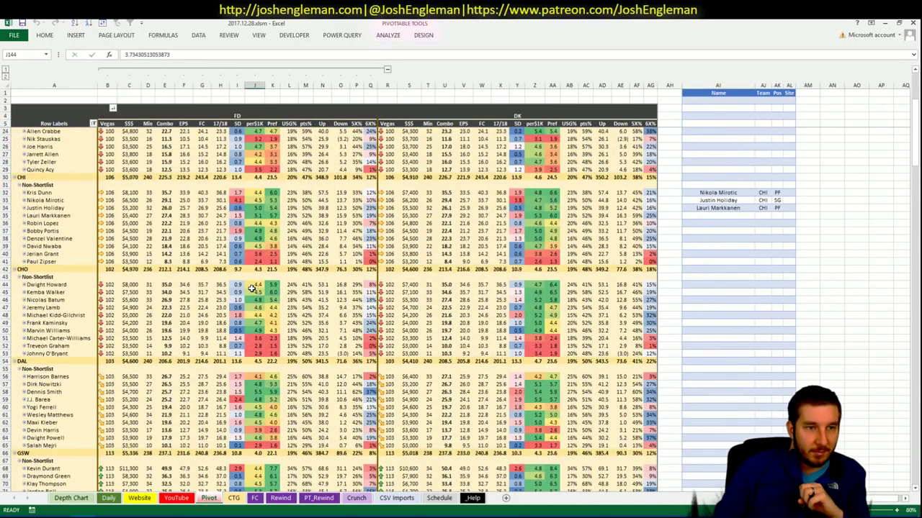
scroll(253, 289, down, 4)
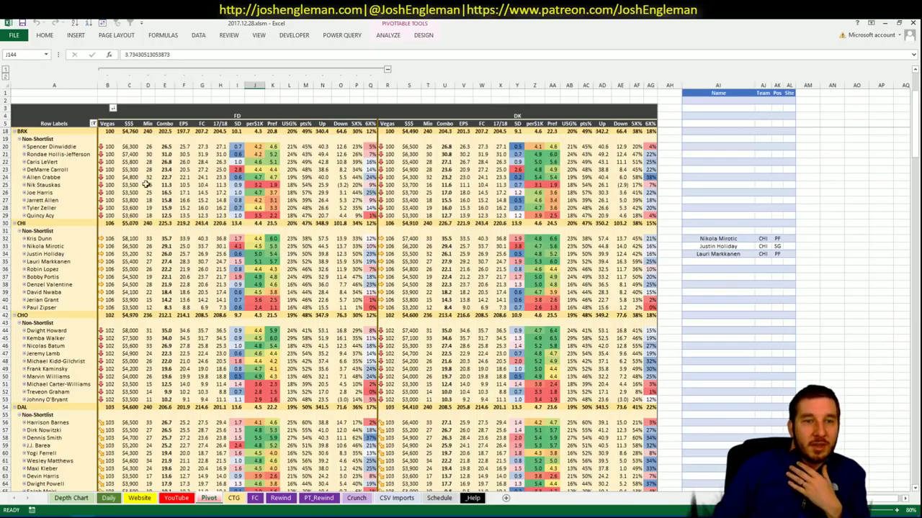
click(85, 155)
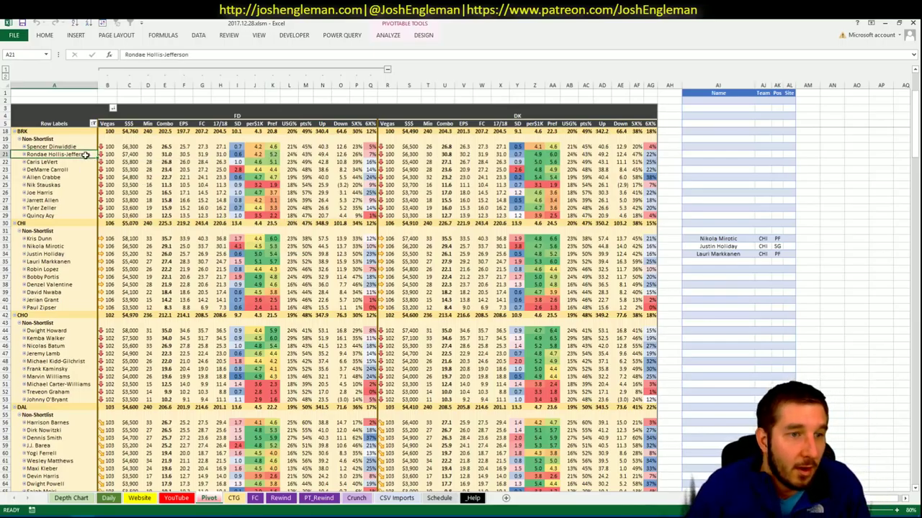
key(ctrl+c)
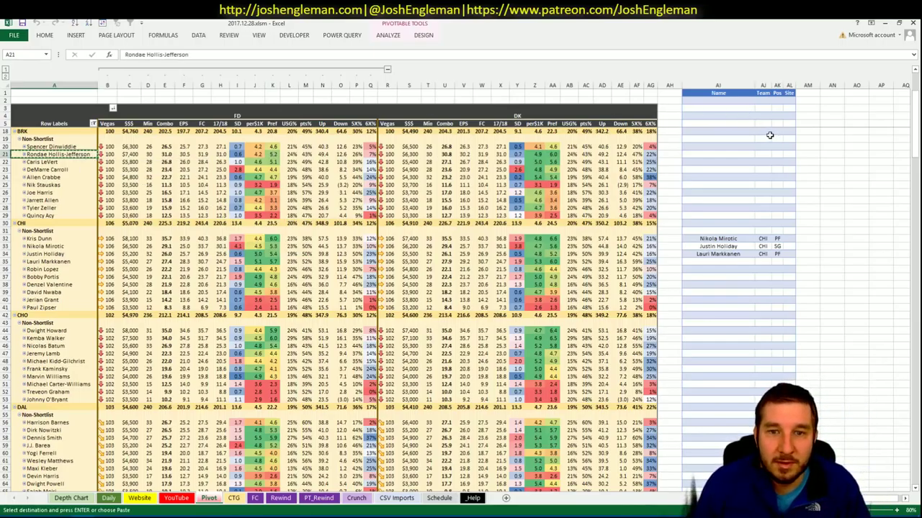
click(702, 146)
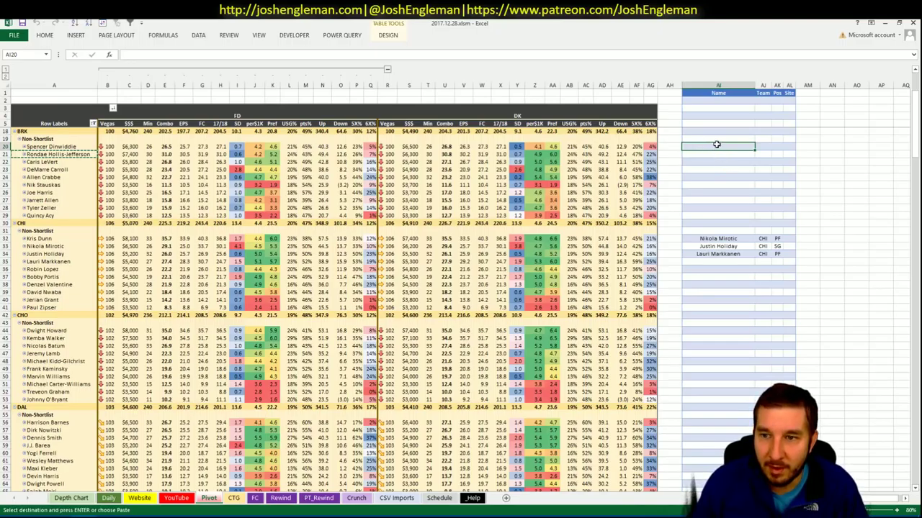
right_click(716, 146)
click(747, 188)
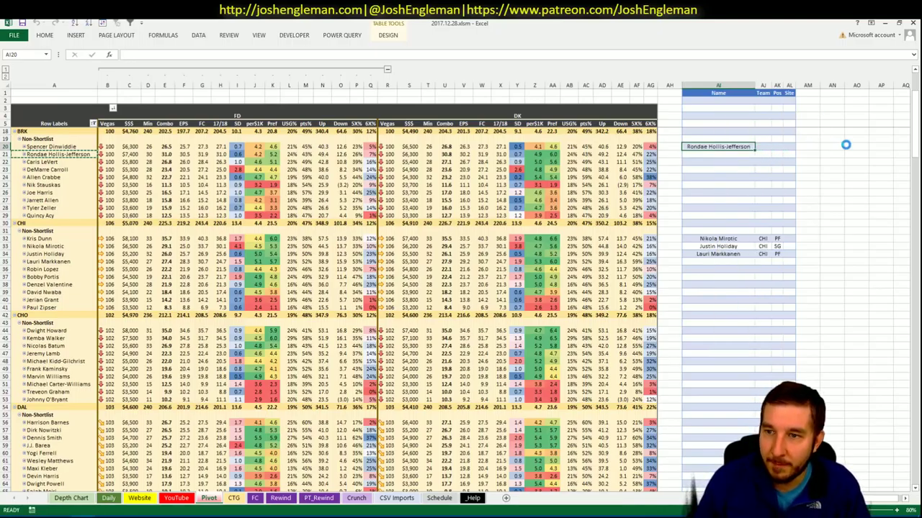
Set Rondae Hollis-Jefferson's site in the shortlist to DK.
key(Right)
key(Right)
key(Right)
text(DK)
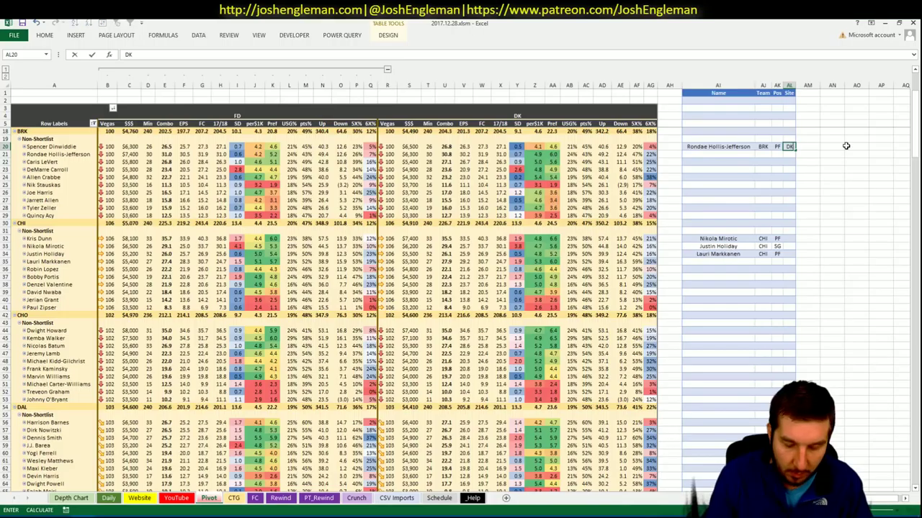
key(Return)
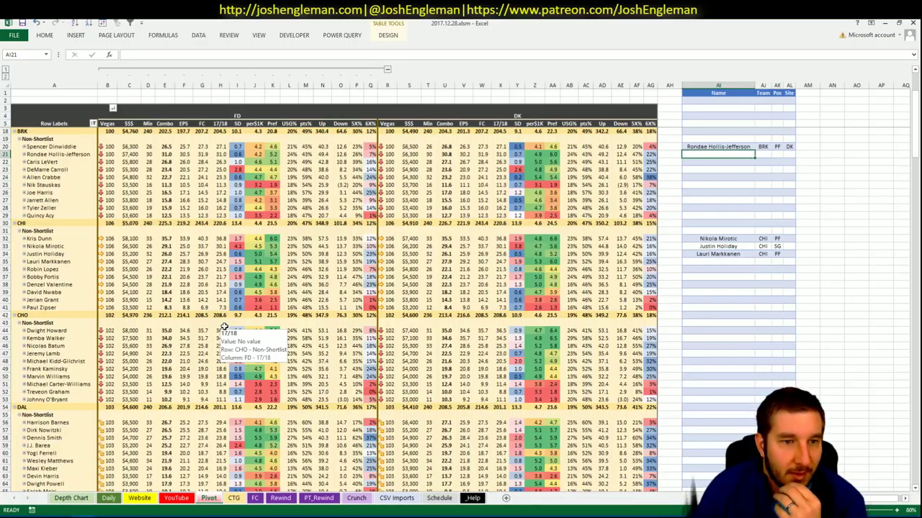
Check Allen Crabbe's DK salary on Pivot, and filter the recent games on the YouTube sheet to team BRK.
click(409, 177)
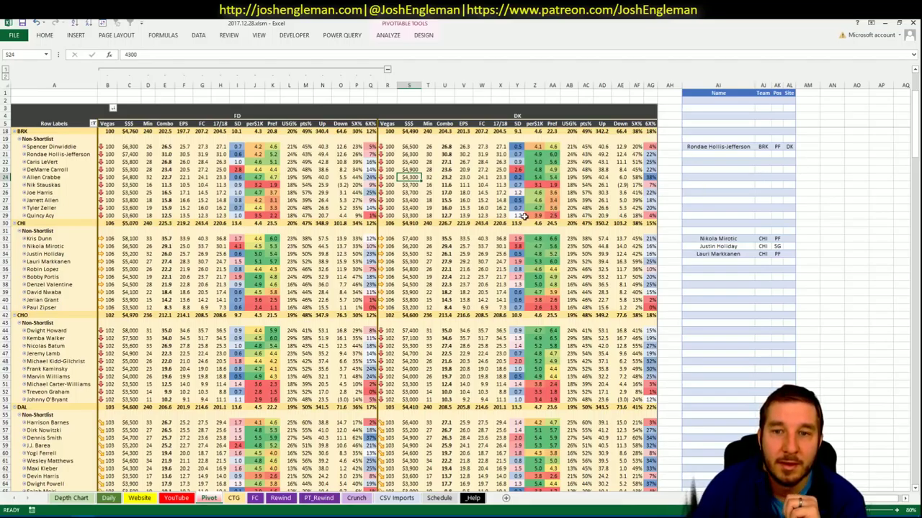
mouse_move(604, 298)
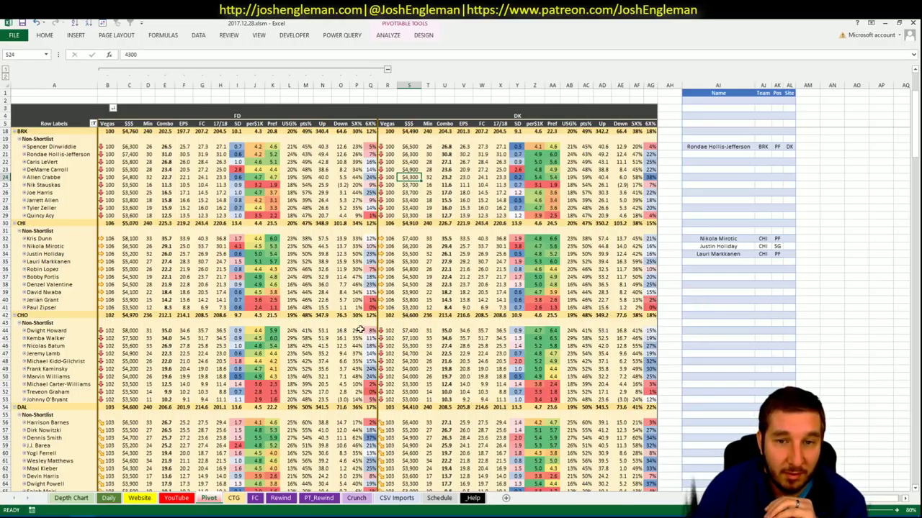
click(177, 498)
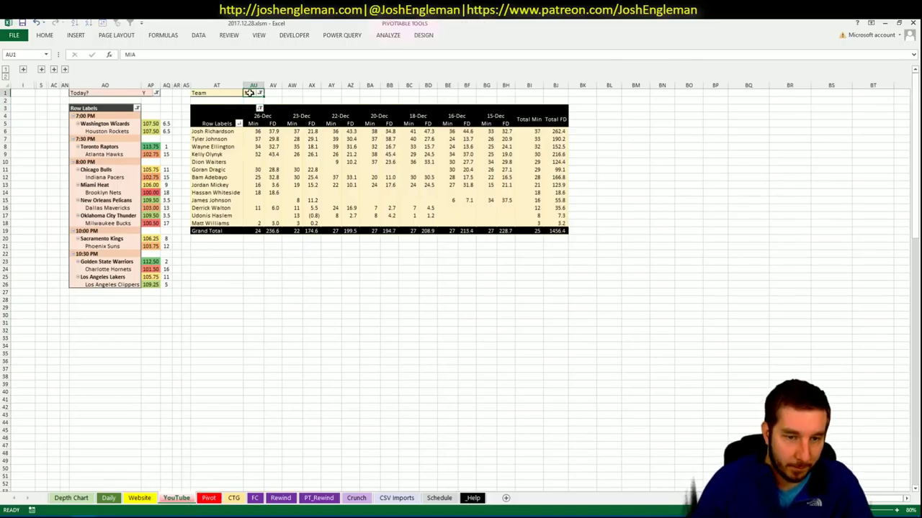
text(BRK)
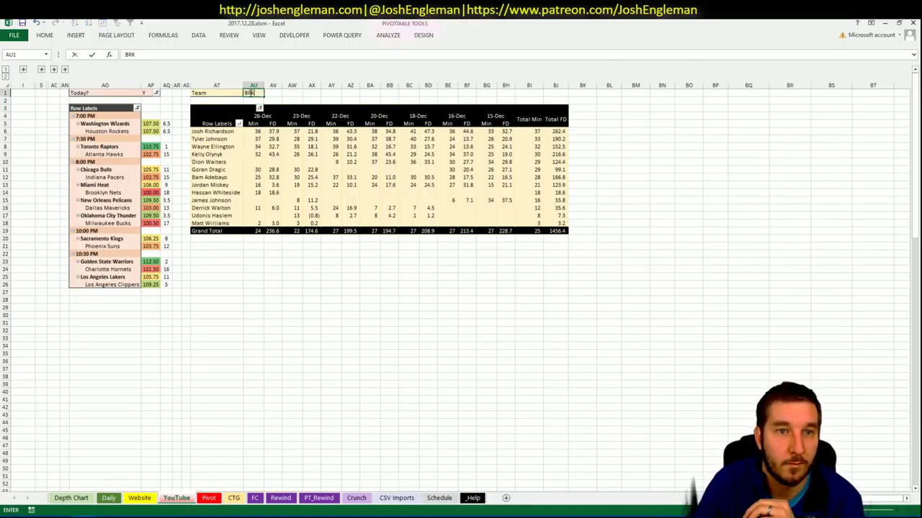
key(Return)
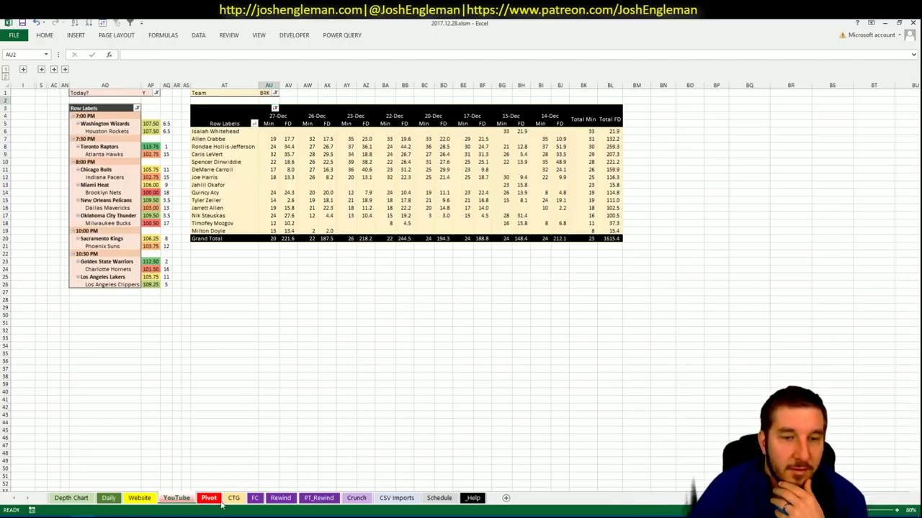
click(234, 499)
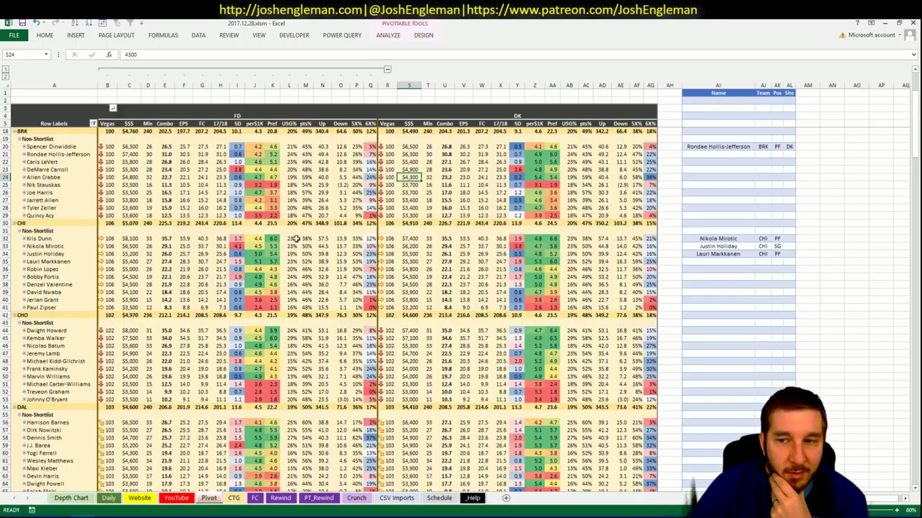
Change the opponent on the CTG sheet to DAL.
click(234, 498)
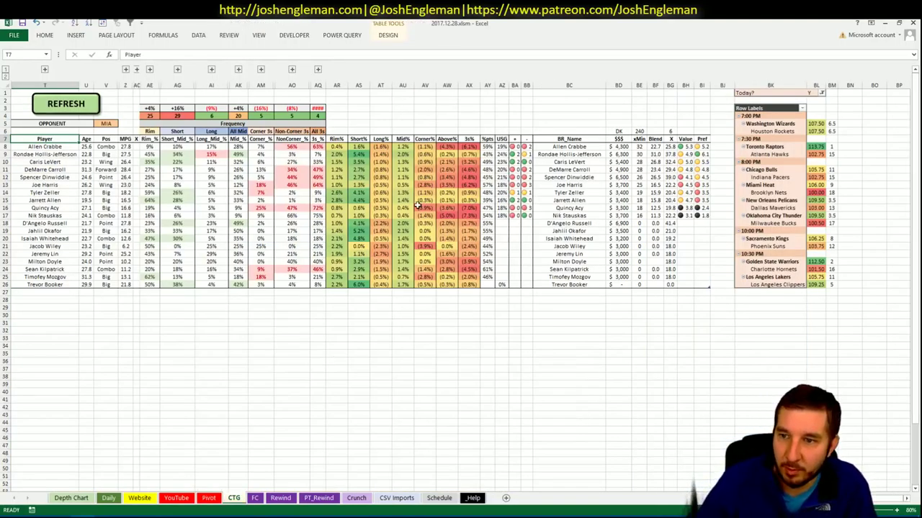
click(102, 124)
key(Delete)
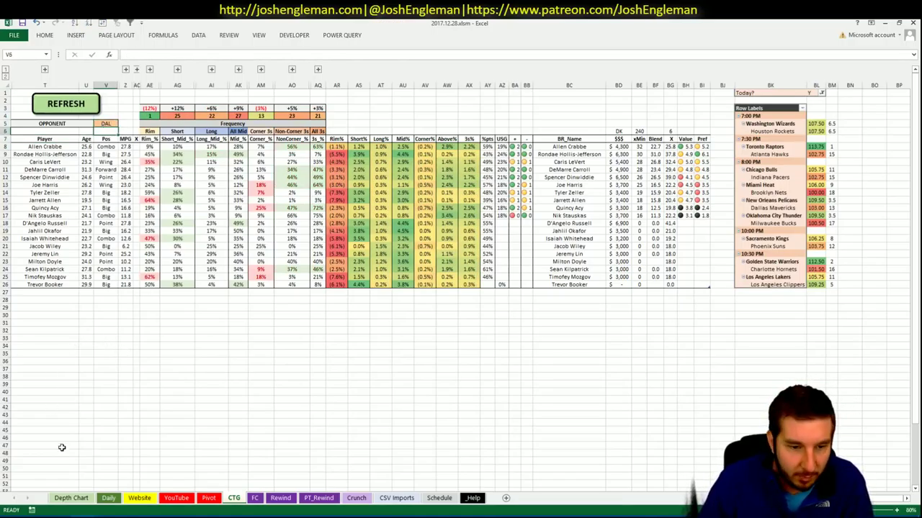
Return to Cleaning the Glass in Chrome and open the New Orleans Pelicans stats page using the search term "pel".
click(34, 512)
click(255, 99)
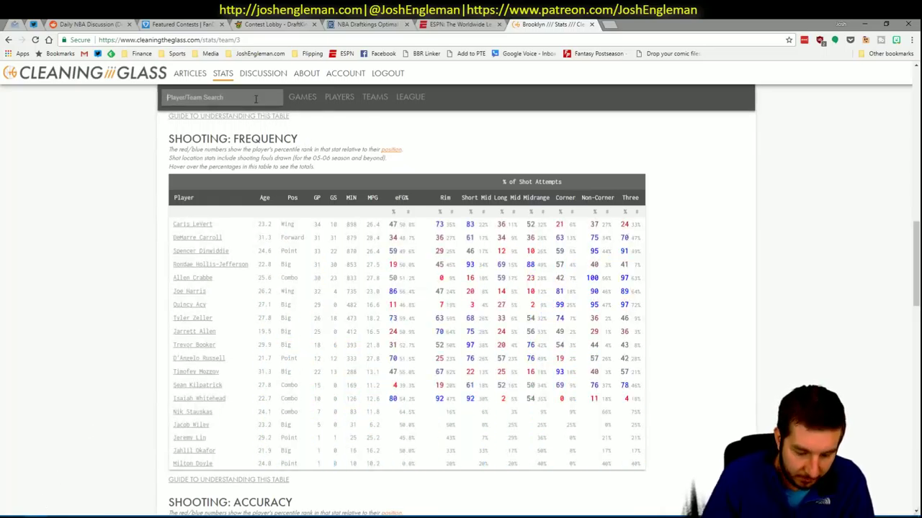
text(pel)
key(Down)
key(Return)
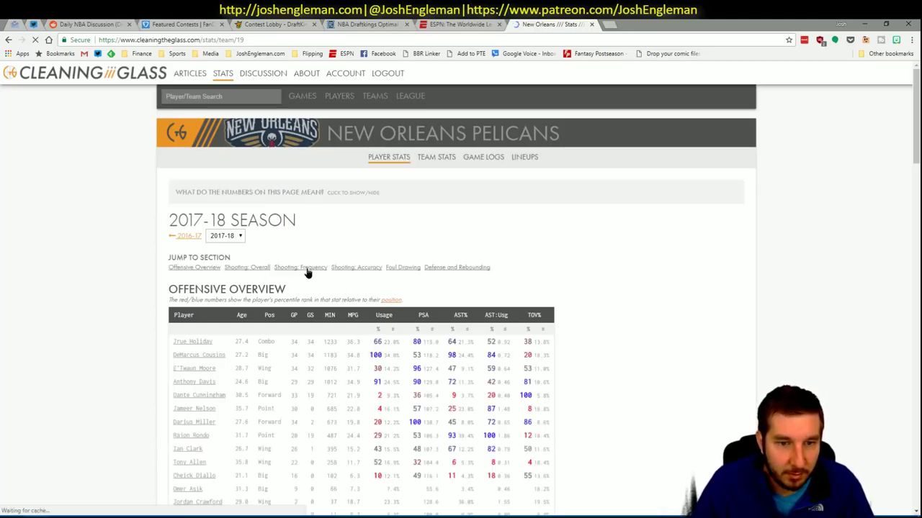
Transfer all New Orleans player rows from the Shooting: Frequency table into the workbook's CTG sheet.
click(308, 267)
drag(647, 426, 173, 229)
key(alt+Tab)
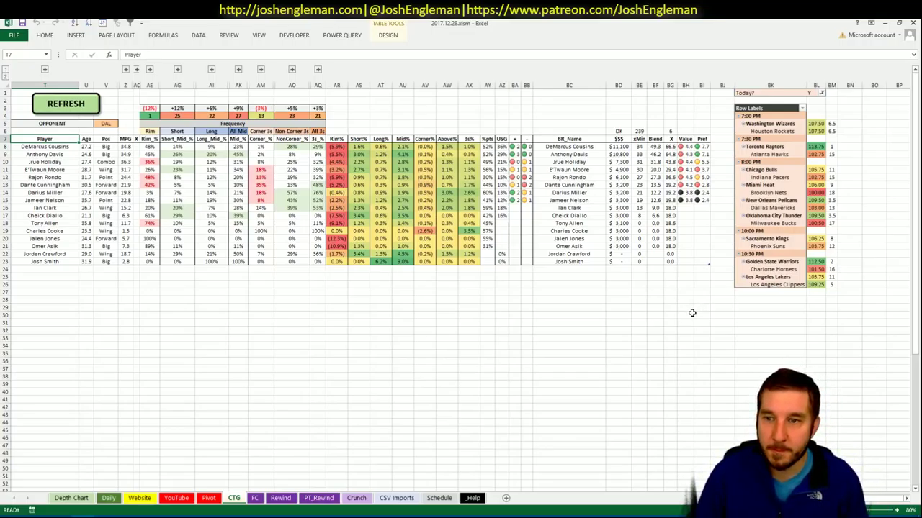
Add DeMarcus Cousins and Anthony Davis to the shortlist on the Pivot sheet, beside the first two New Orleans player rows.
click(208, 498)
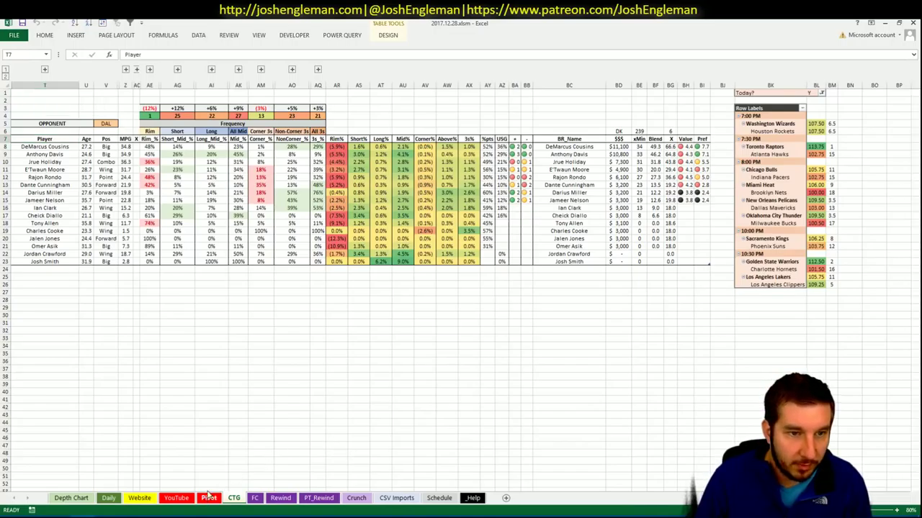
scroll(273, 373, down, 20)
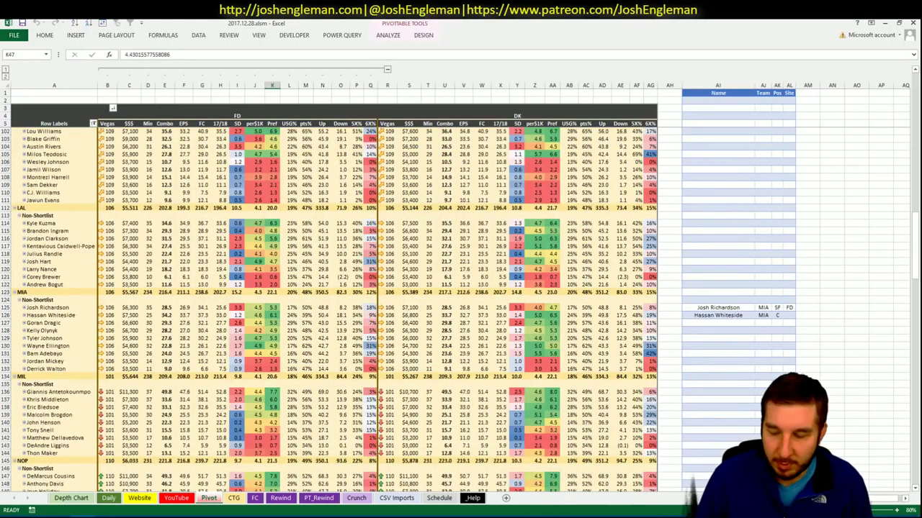
scroll(148, 317, down, 16)
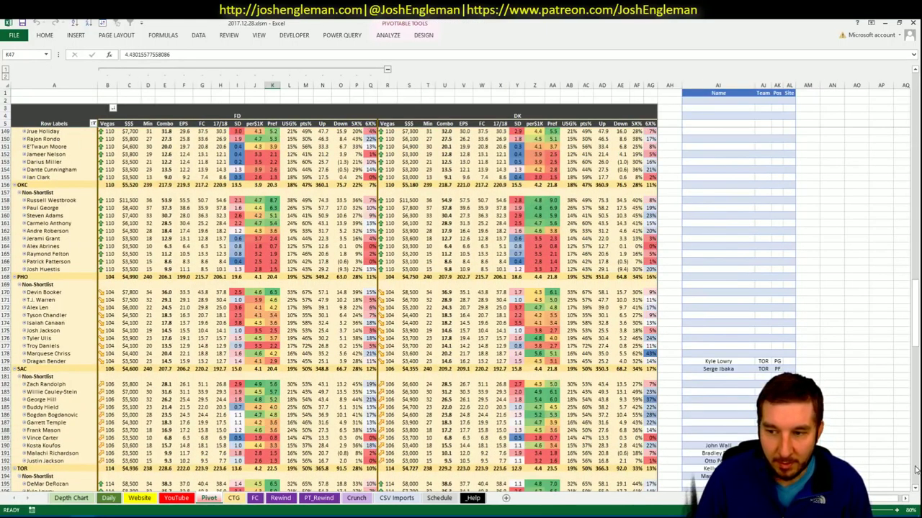
click(147, 321)
scroll(148, 318, up, 3)
scroll(147, 318, down, 2)
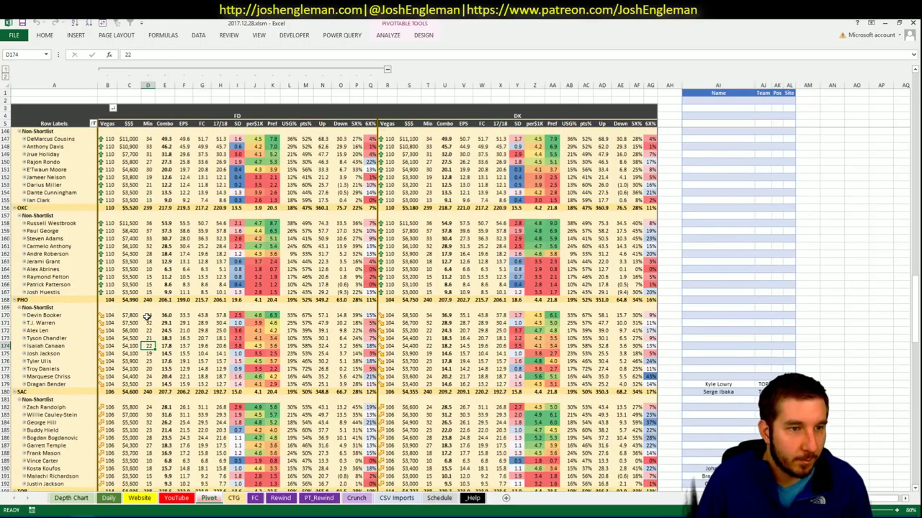
scroll(732, 128, up, 1)
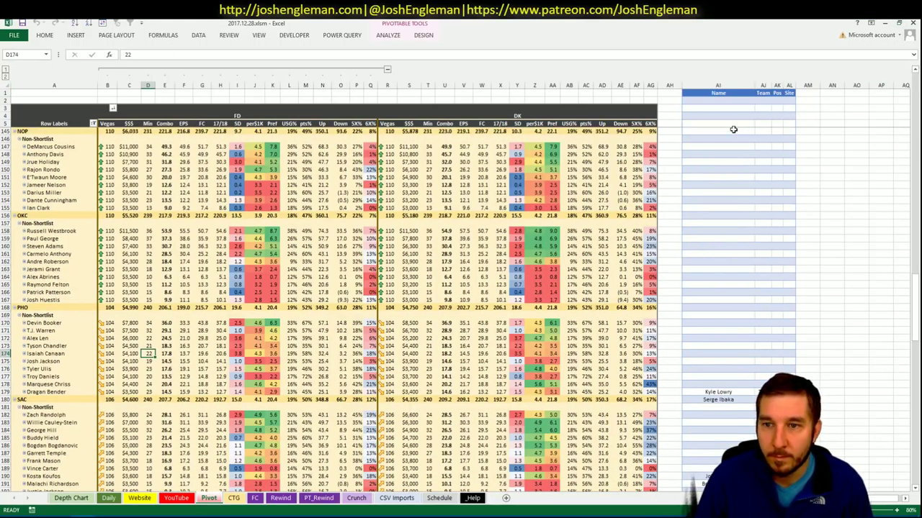
click(717, 147)
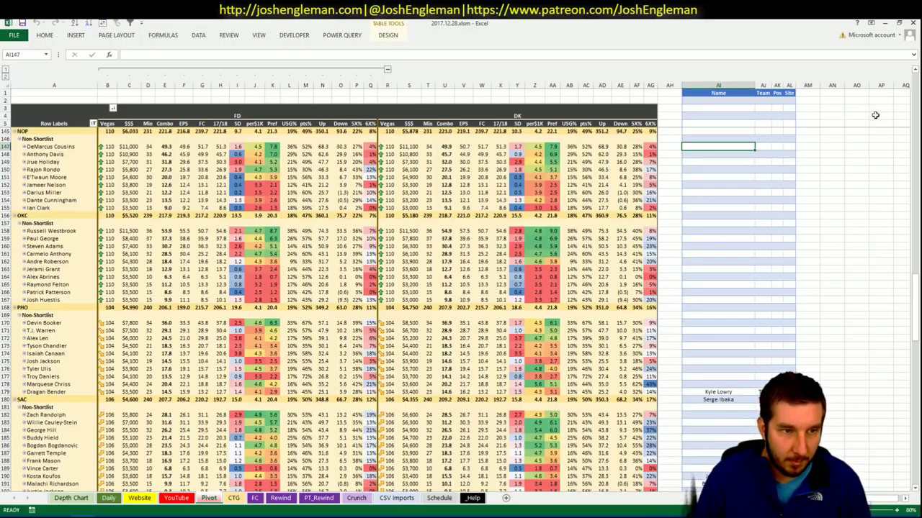
text(DeMarcus Cousins)
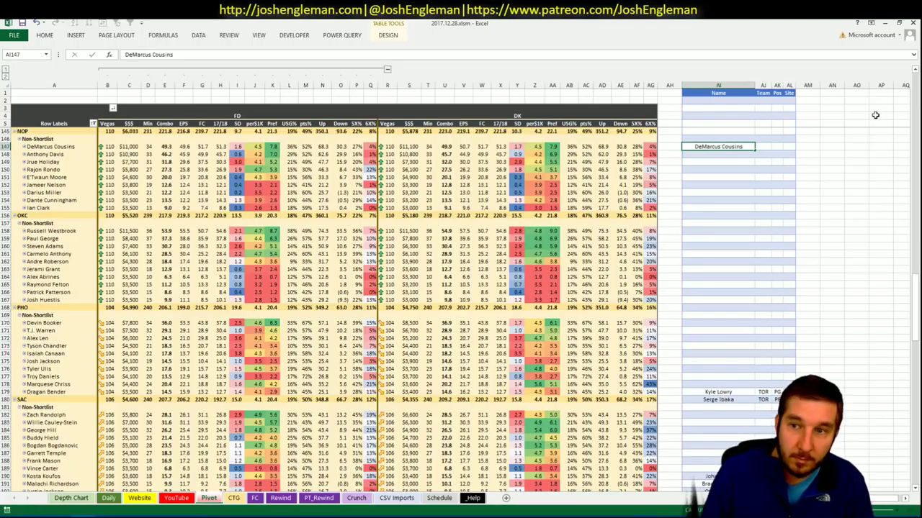
key(Return)
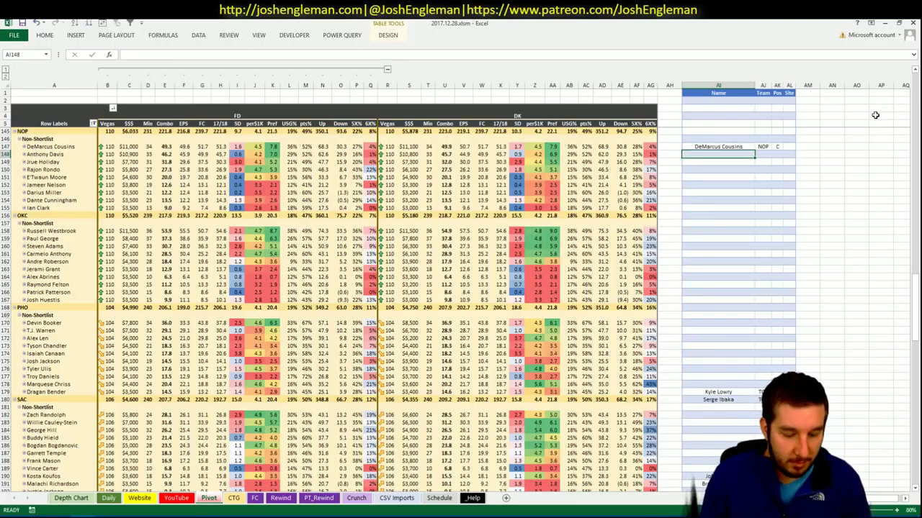
text(Anthony Davis)
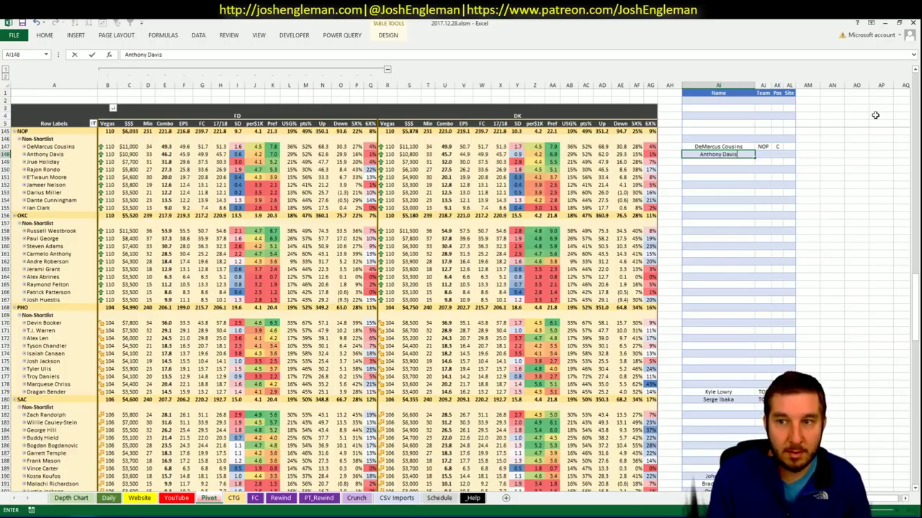
key(Return)
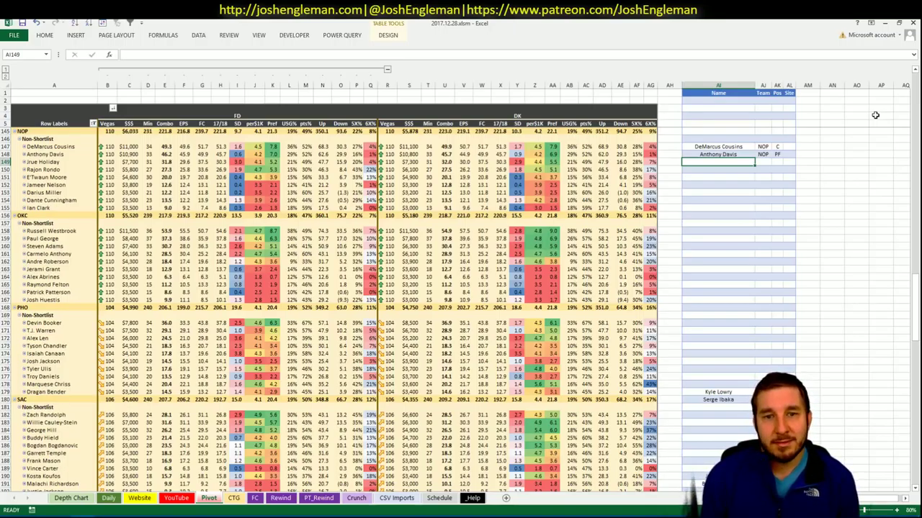
Filter the recent games on the YouTube sheet to team NOP.
click(177, 497)
click(268, 93)
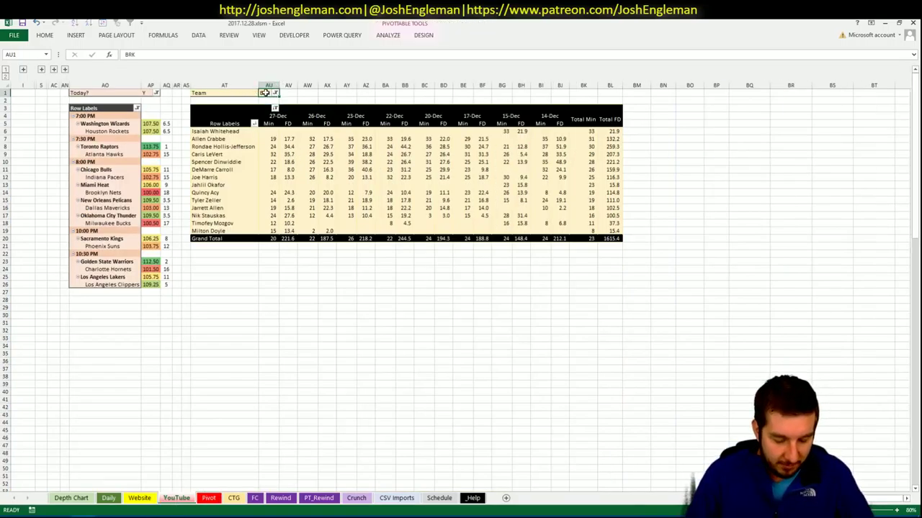
text(NOP)
key(Return)
key(Return)
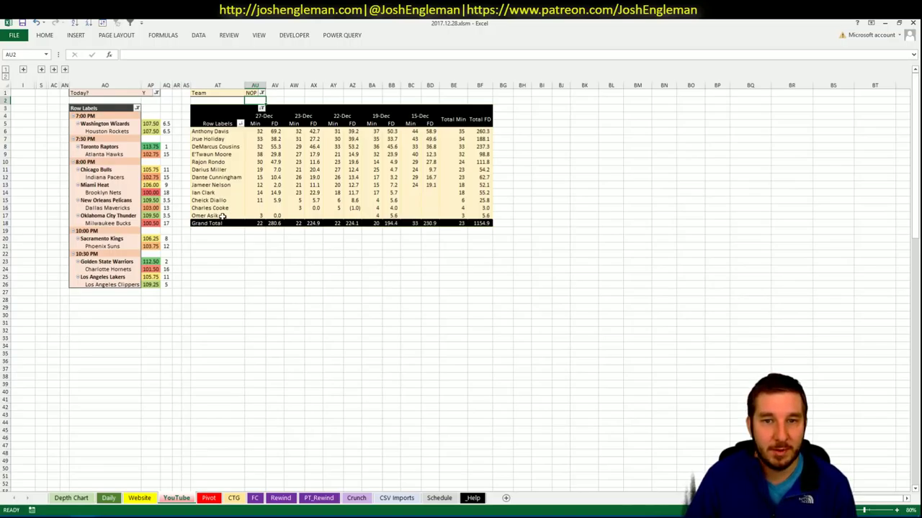
Compare the New Orleans players' shot profiles on CTG, their projections on Pivot and their recent games on the YouTube sheet.
click(234, 497)
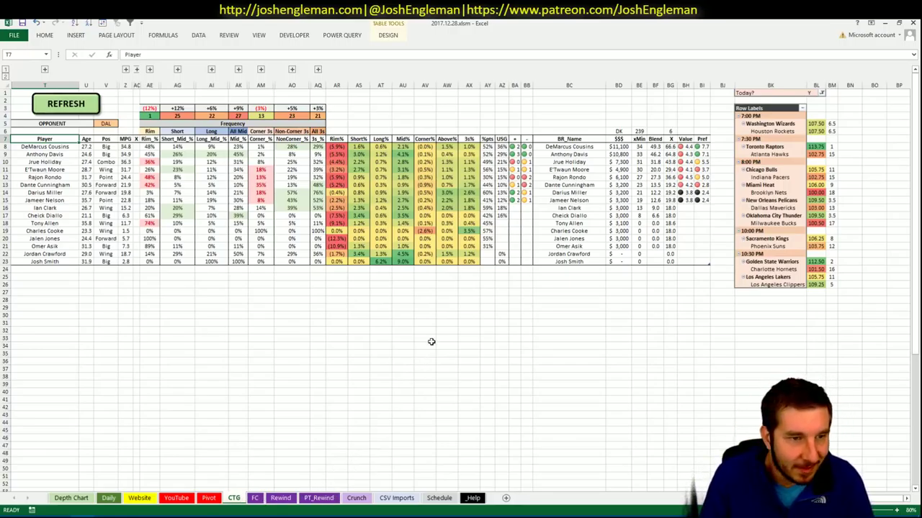
click(207, 498)
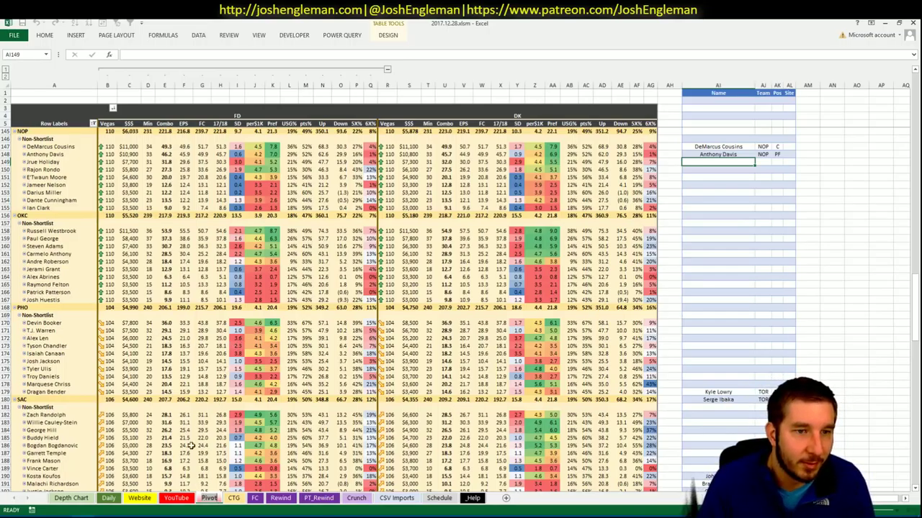
click(184, 500)
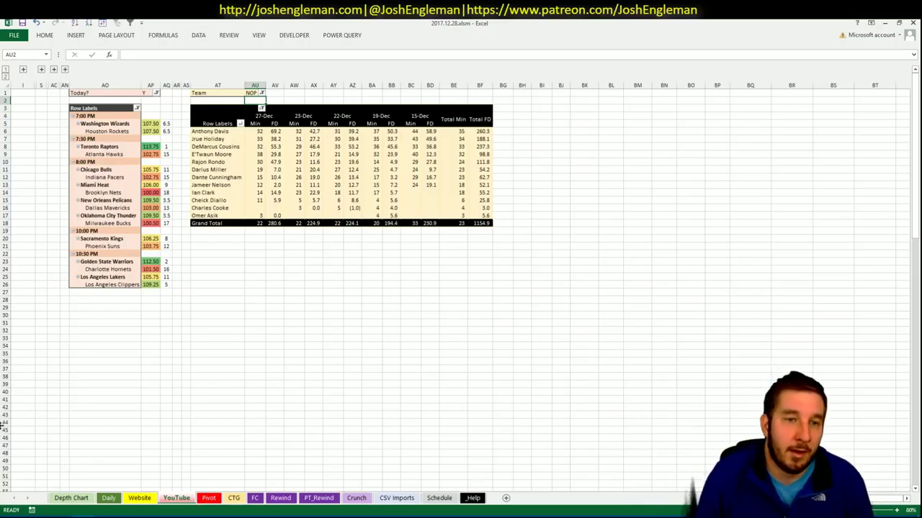
Add Rajon Rondo to the Pivot shortlist directly below Anthony Davis.
click(214, 499)
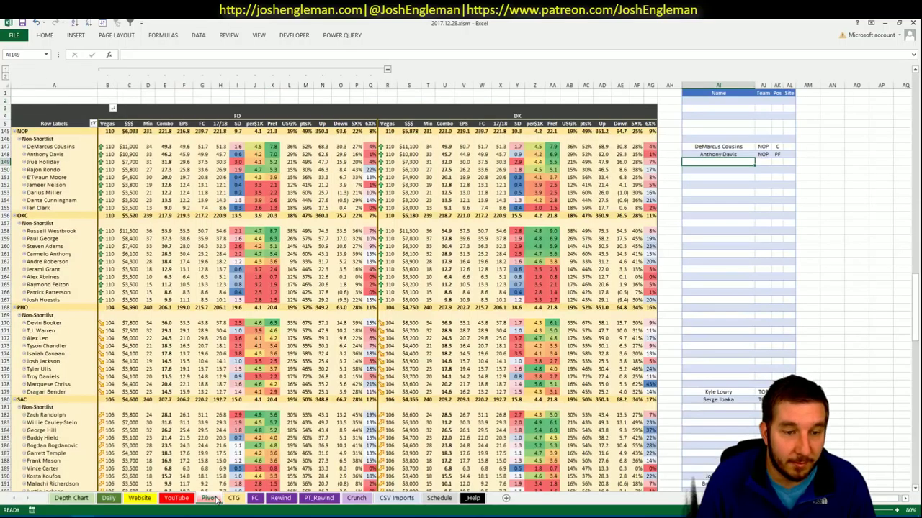
click(292, 193)
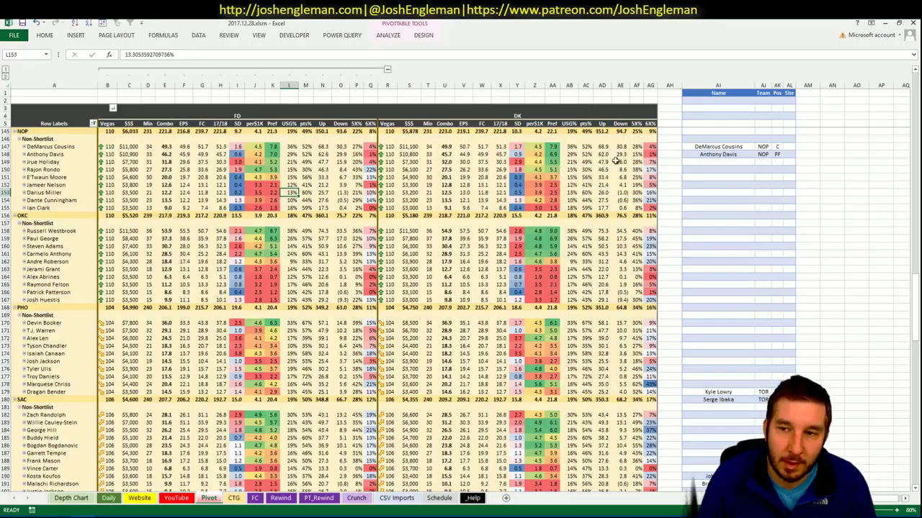
click(711, 162)
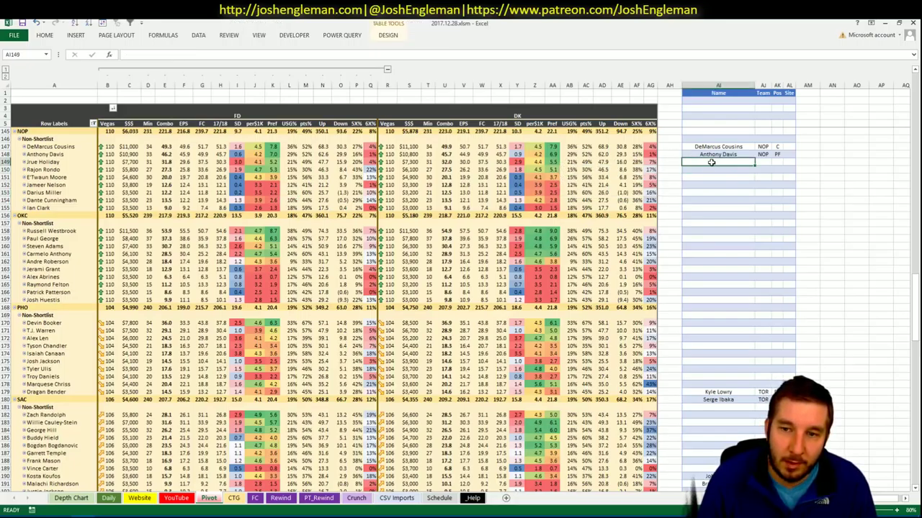
text(Rajon Rondo)
key(ctrl+Return)
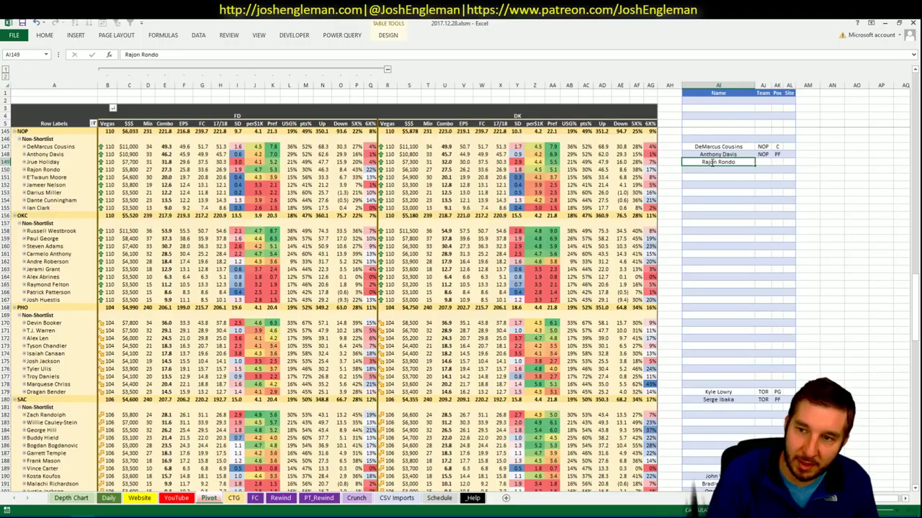
key(Return)
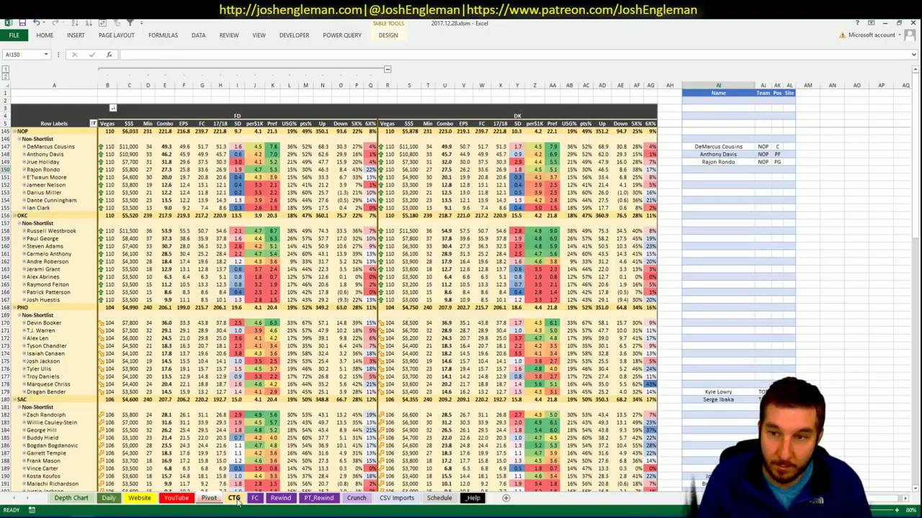
Change the opponent on the CTG sheet to NOP.
click(234, 498)
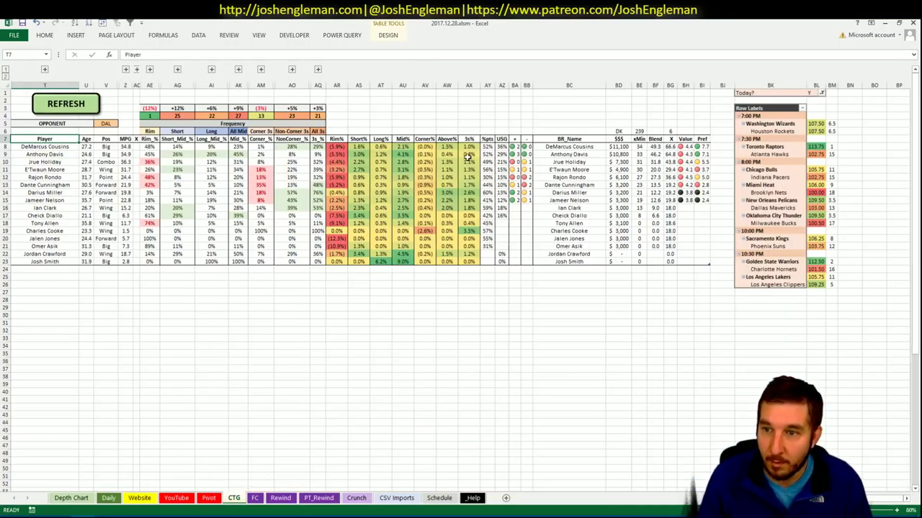
click(106, 123)
text(NOP)
key(Return)
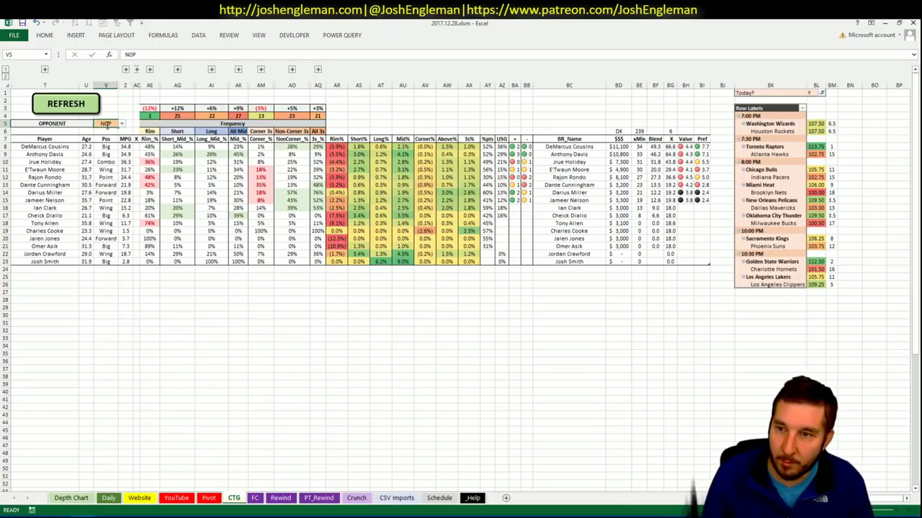
Switch to Cleaning the Glass in Chrome and open the Dallas Mavericks' Shooting: Frequency table using the search term "maver".
key(alt+Tab)
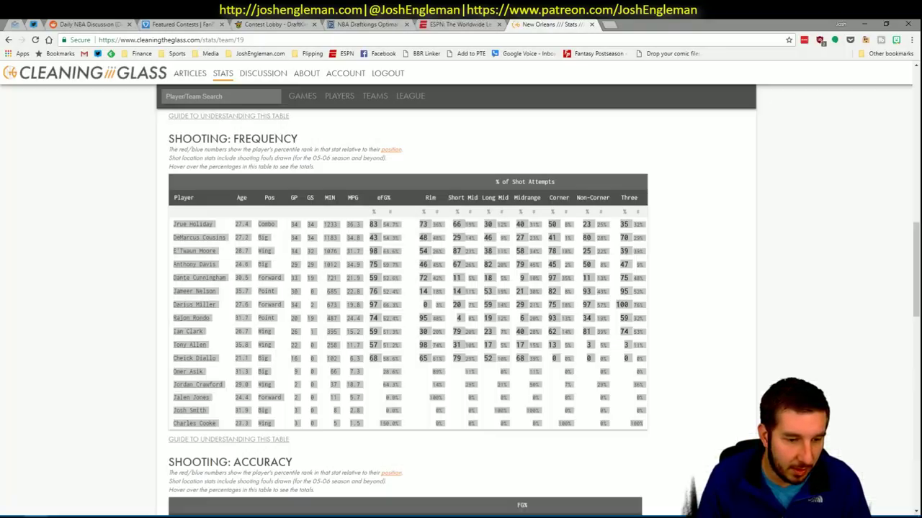
click(233, 95)
text(maver)
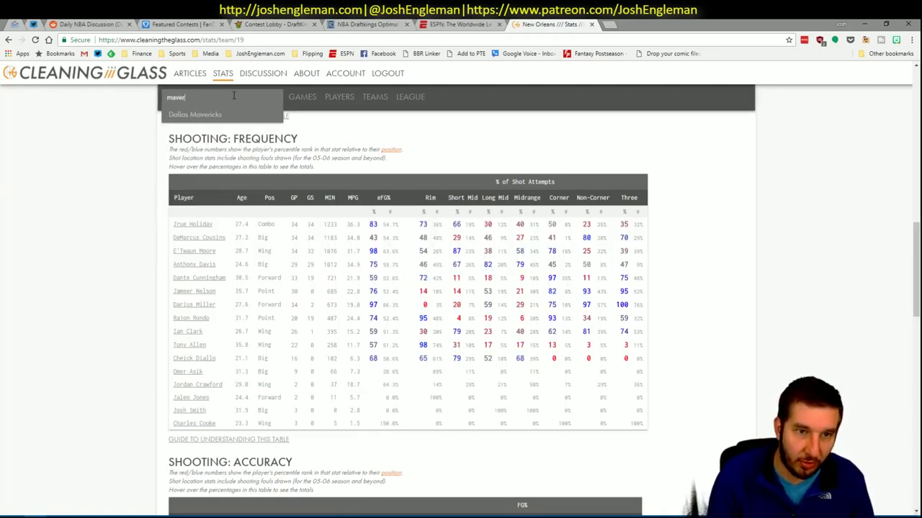
key(Return)
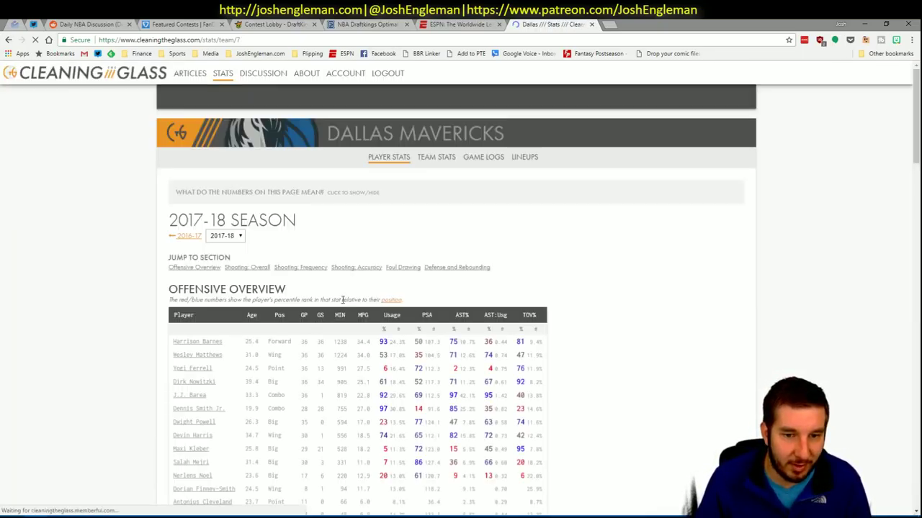
click(311, 268)
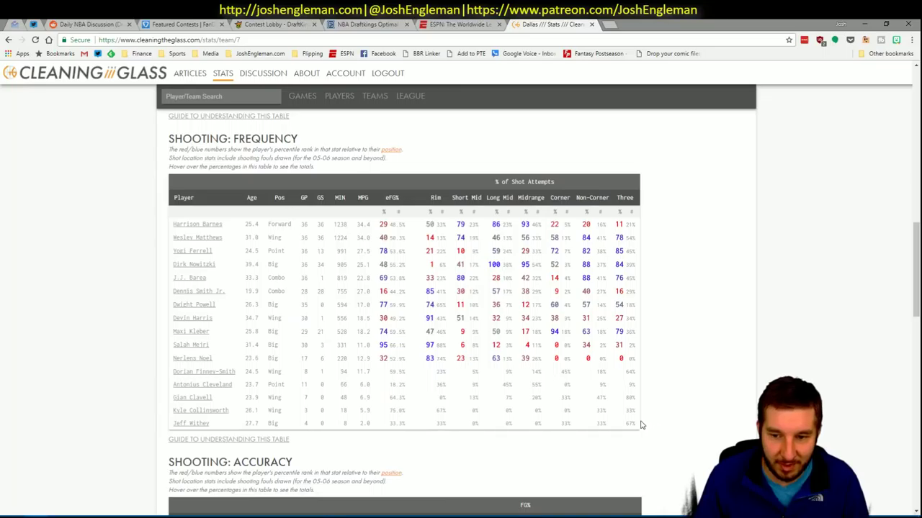
Transfer all Dallas player rows from the Shooting: Frequency table into the workbook's CTG sheet, refresh it, and return to Pivot.
drag(642, 426, 176, 224)
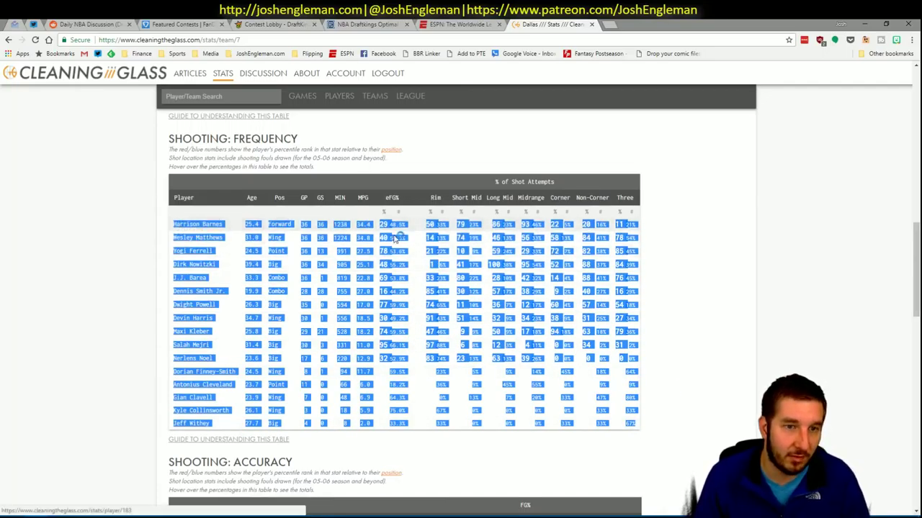
key(alt+Tab)
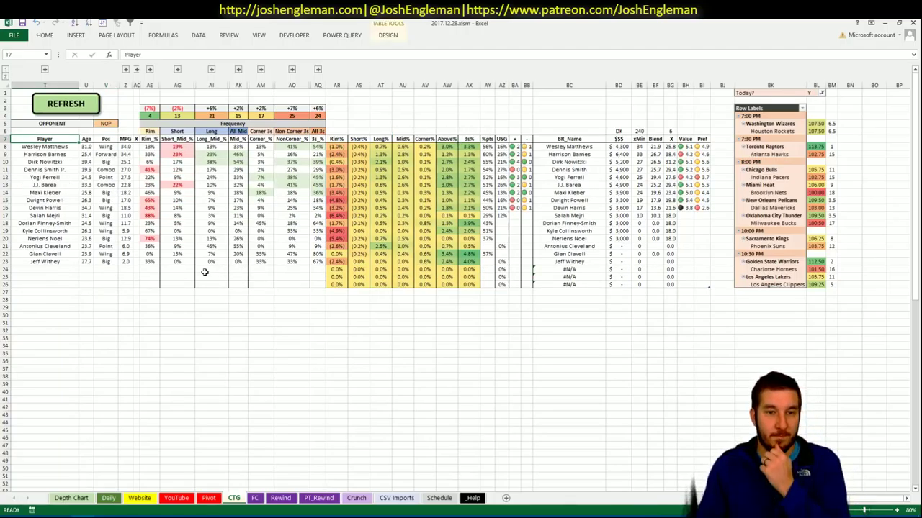
key(alt+Tab)
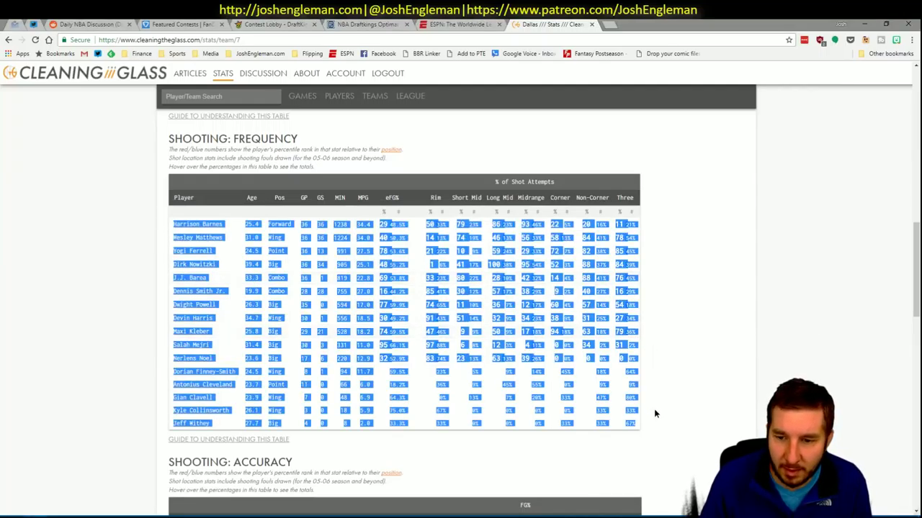
drag(315, 491, 175, 228)
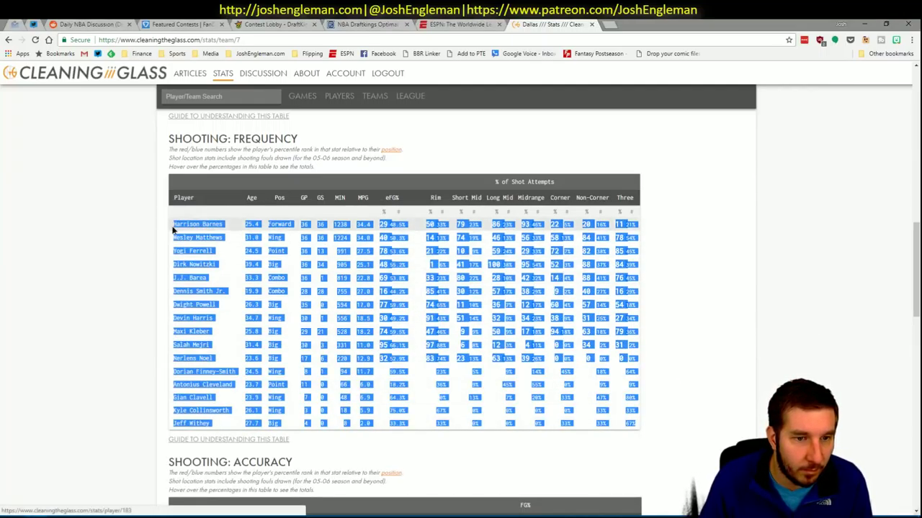
key(alt+Tab)
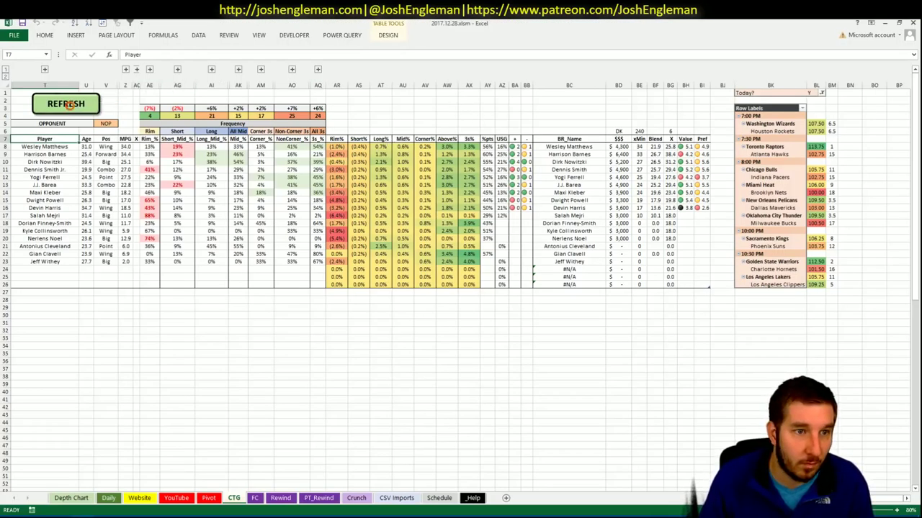
click(69, 106)
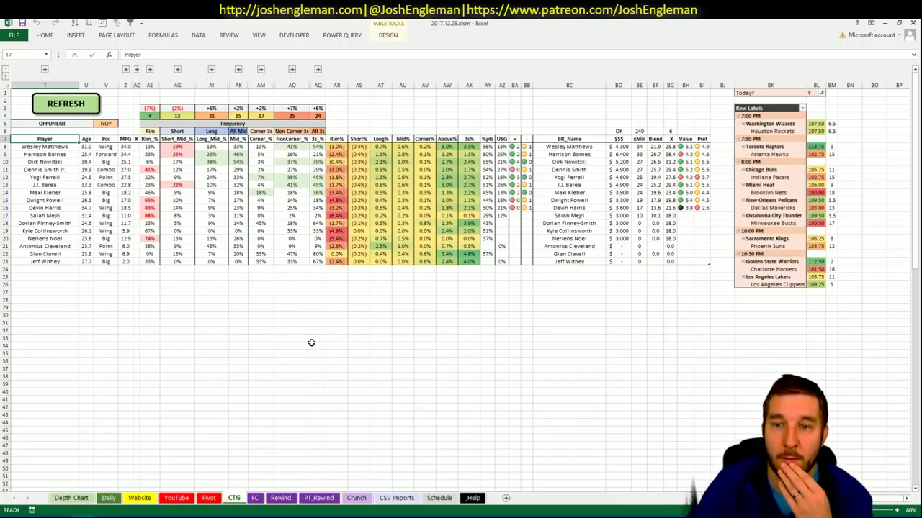
click(201, 498)
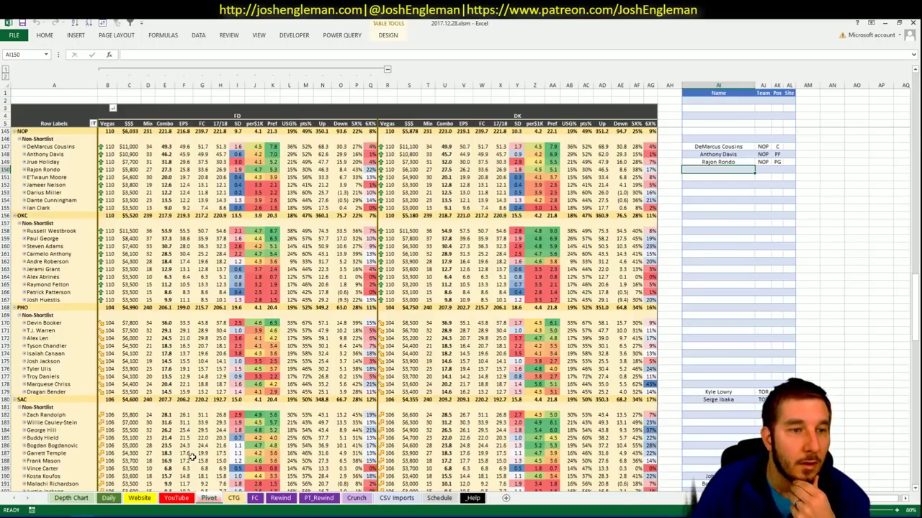
click(274, 338)
double_click(274, 339)
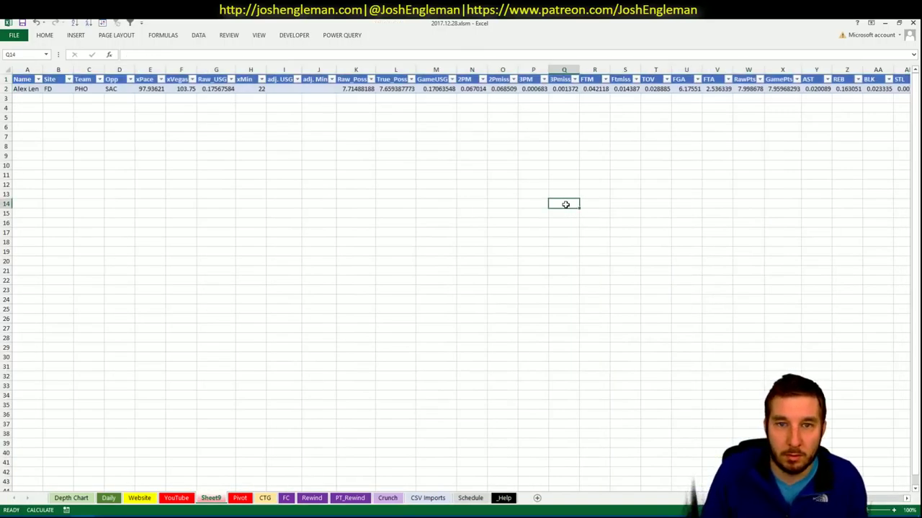
right_click(210, 498)
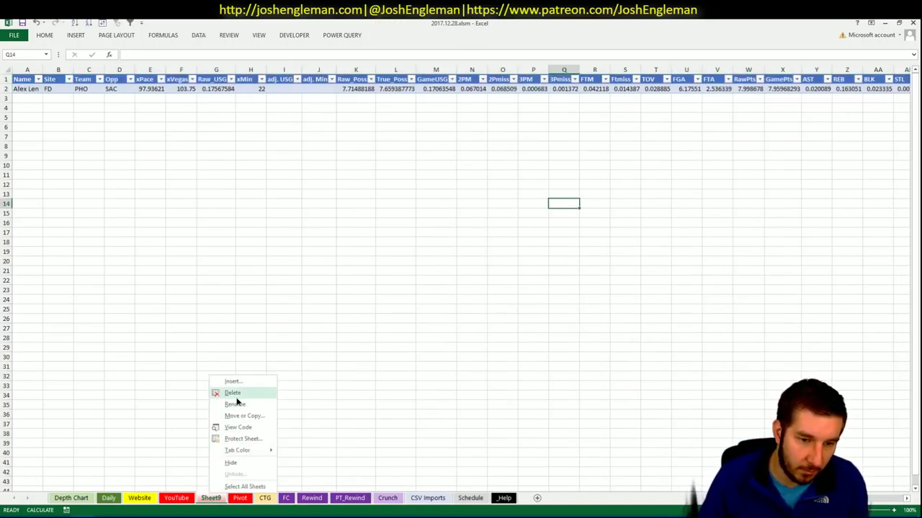
click(237, 395)
click(441, 296)
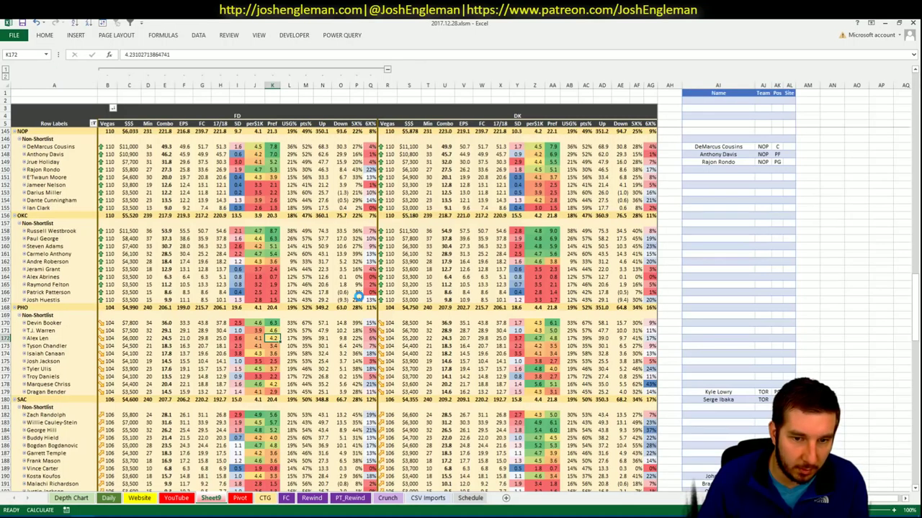
Find the Dallas player rows on the Pivot sheet to review their projections.
click(358, 298)
scroll(358, 298, up, 13)
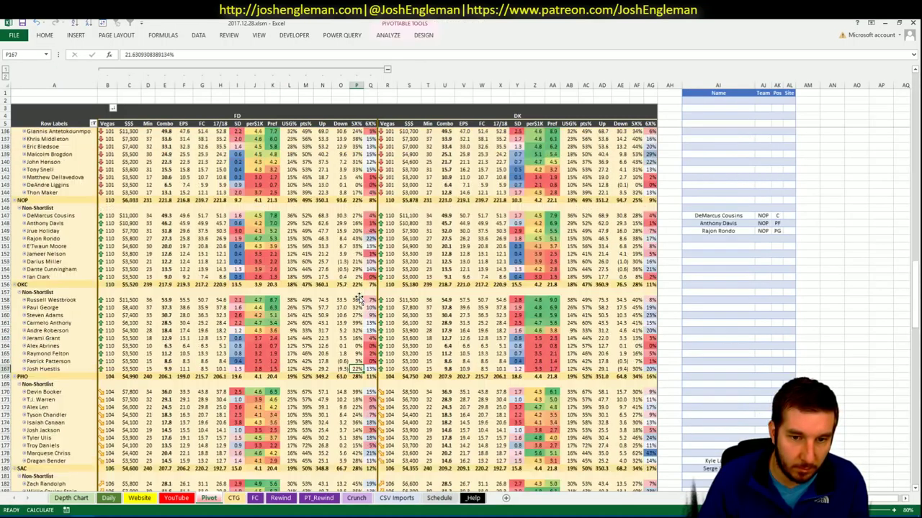
Filter the game log pivot on the YouTube sheet to team DAL.
scroll(357, 298, up, 20)
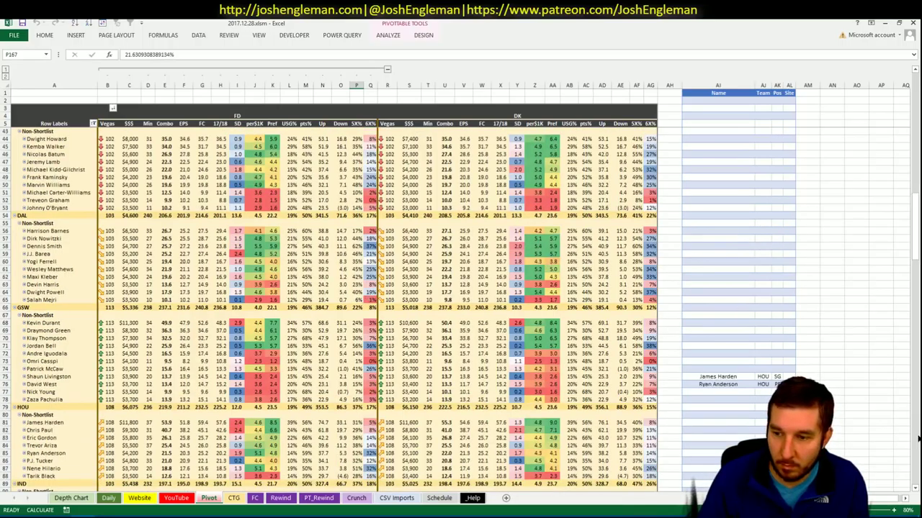
scroll(917, 437, down, 20)
drag(917, 216, 915, 167)
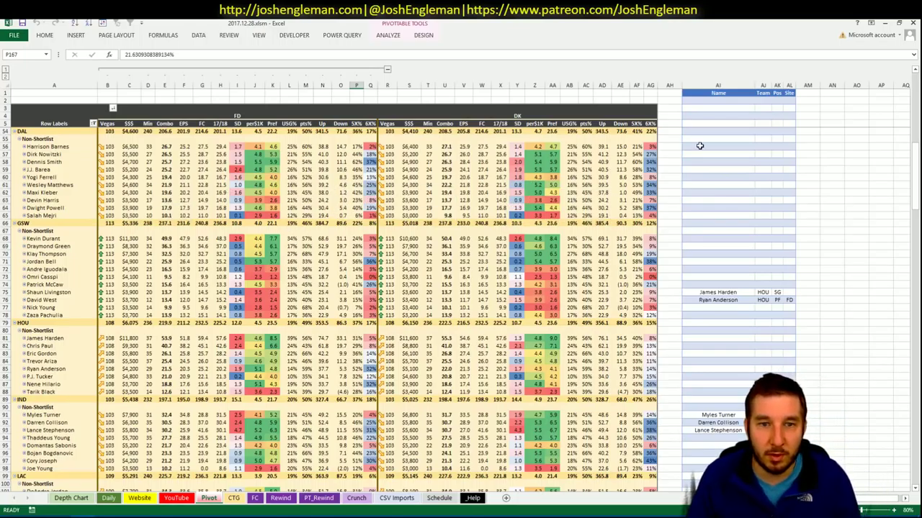
click(176, 499)
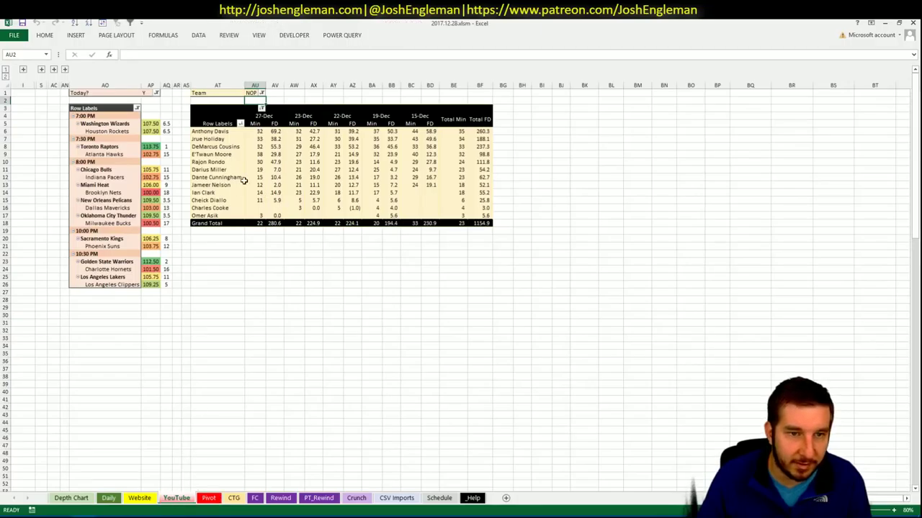
click(256, 93)
text(DAL)
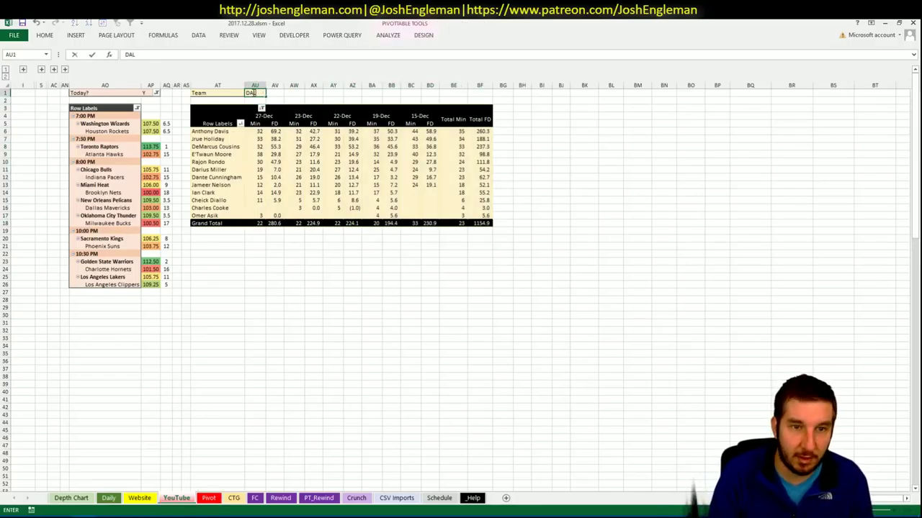
key(Return)
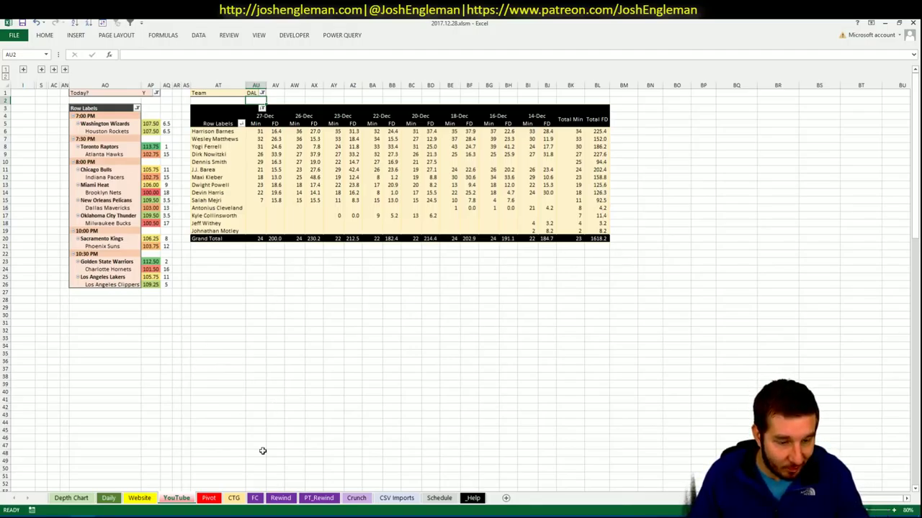
Review Dallas on the CTG sheet and add Dirk Nowitzki to the Pivot sheet's Name list in cell AI56.
click(234, 499)
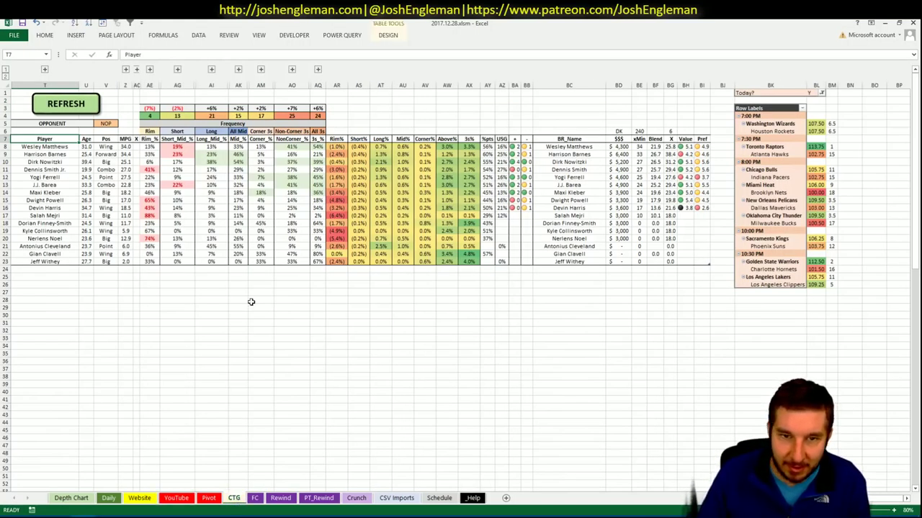
click(209, 499)
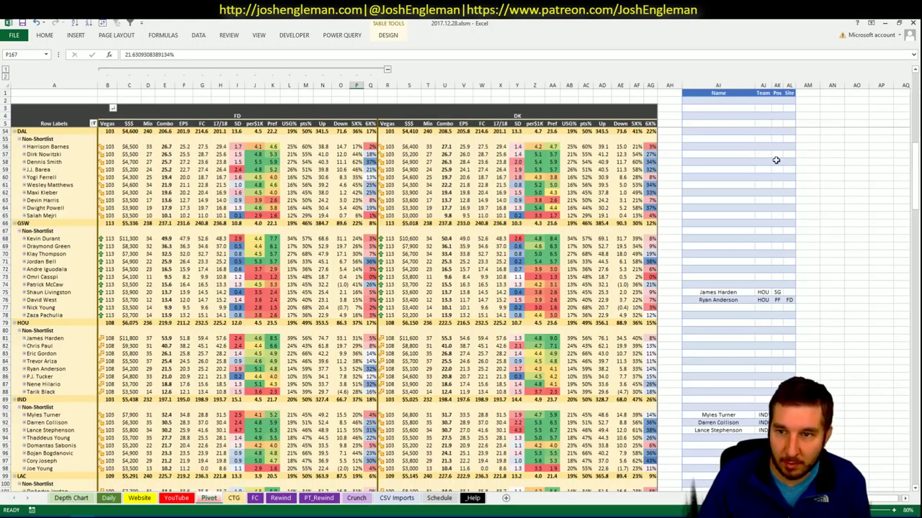
click(711, 153)
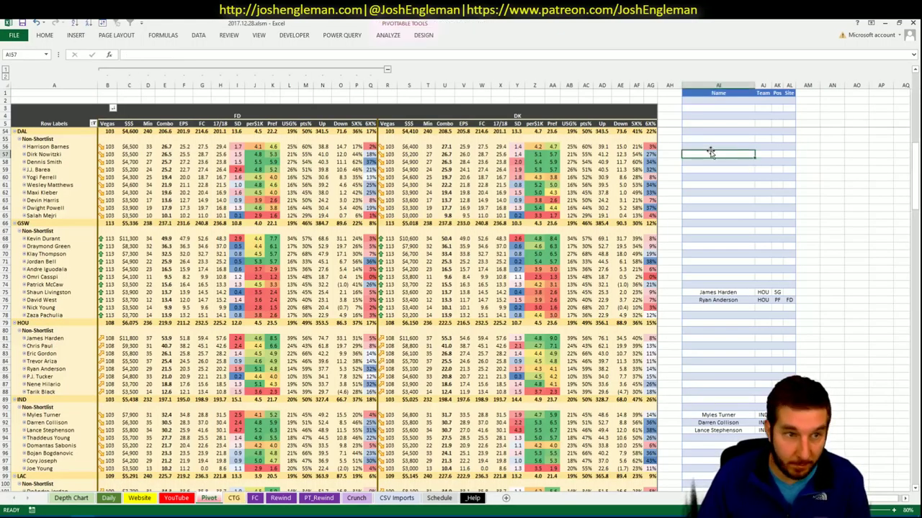
click(711, 146)
text(Di)
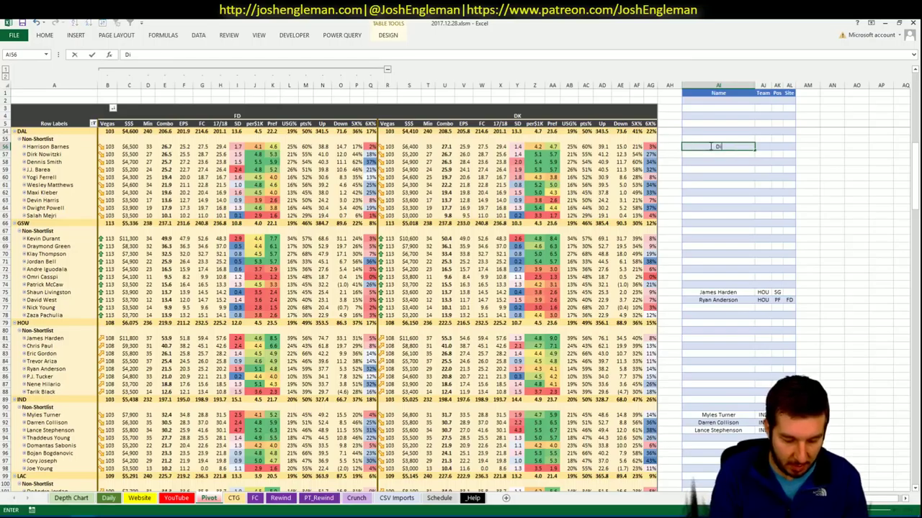
text(rk Nowitzki)
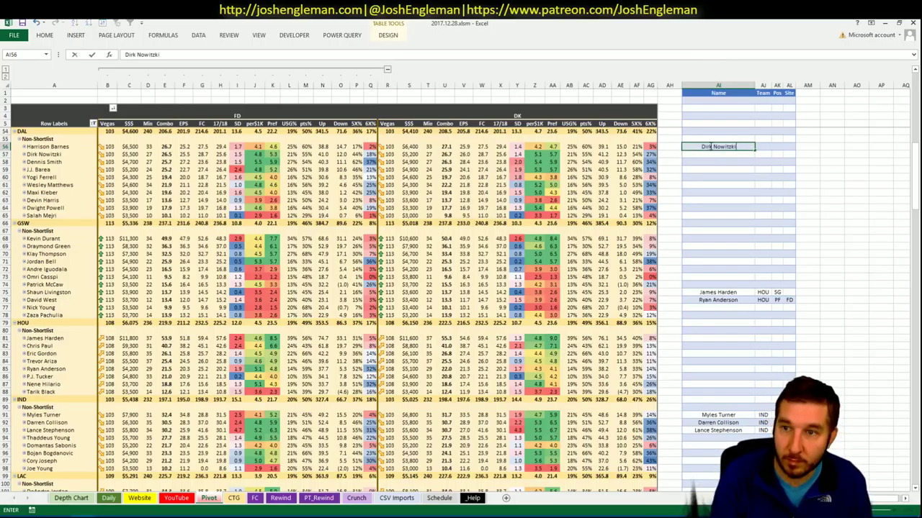
key(ctrl+Return)
key(Down)
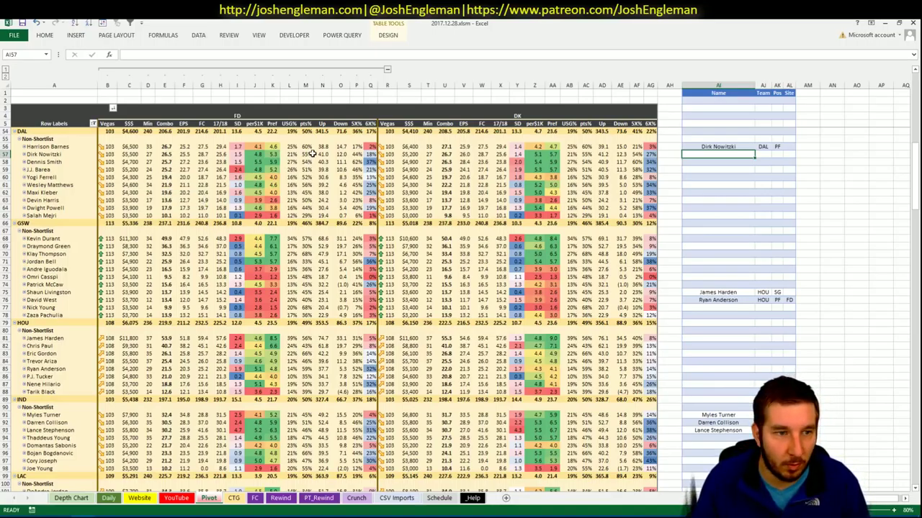
Recheck Dallas on the YouTube and CTG sheets and enter Wes Matthews in Pivot cell AI57.
click(176, 498)
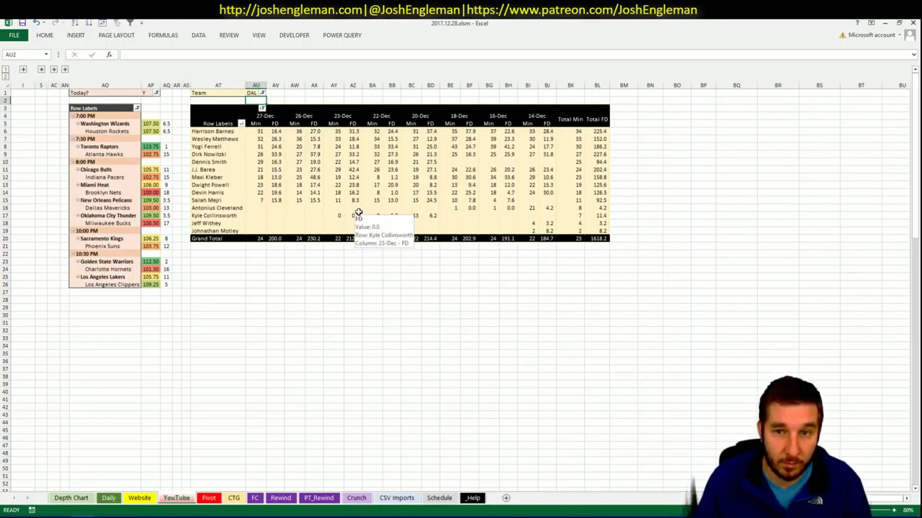
click(234, 499)
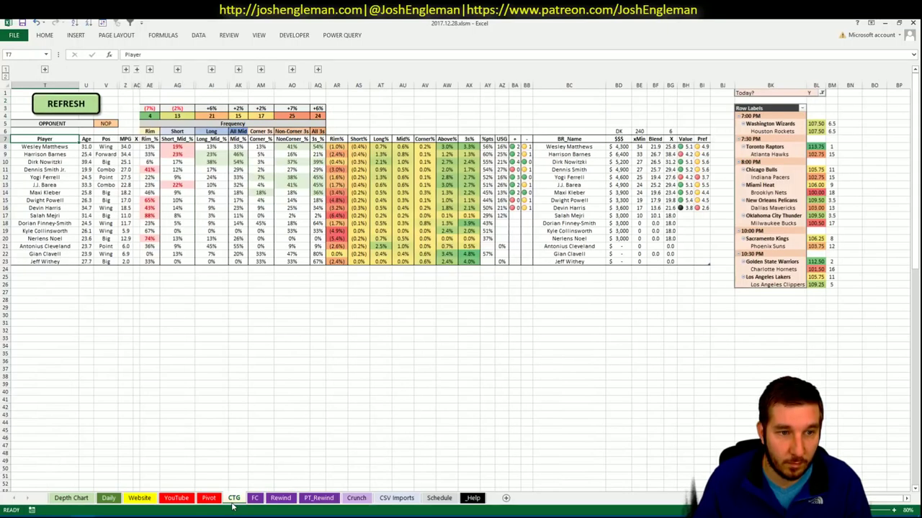
click(202, 499)
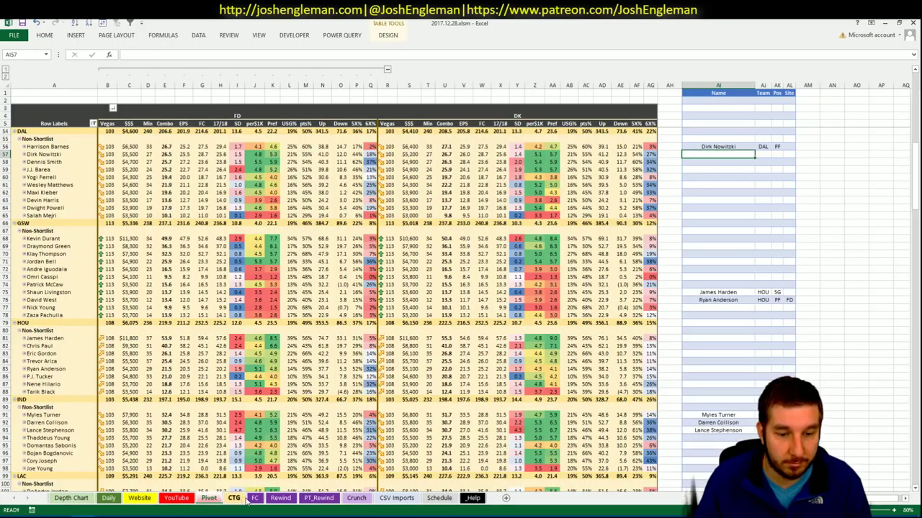
text(Wes)
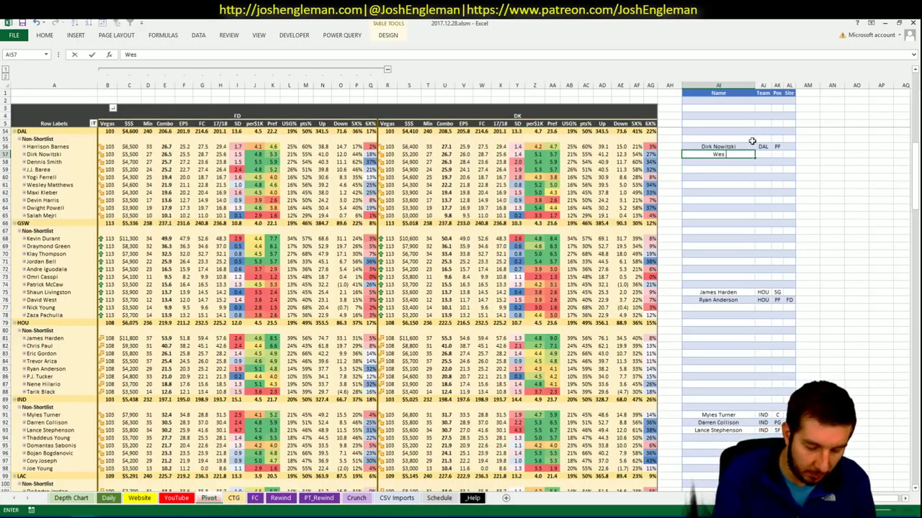
text( Watthews)
key(Return)
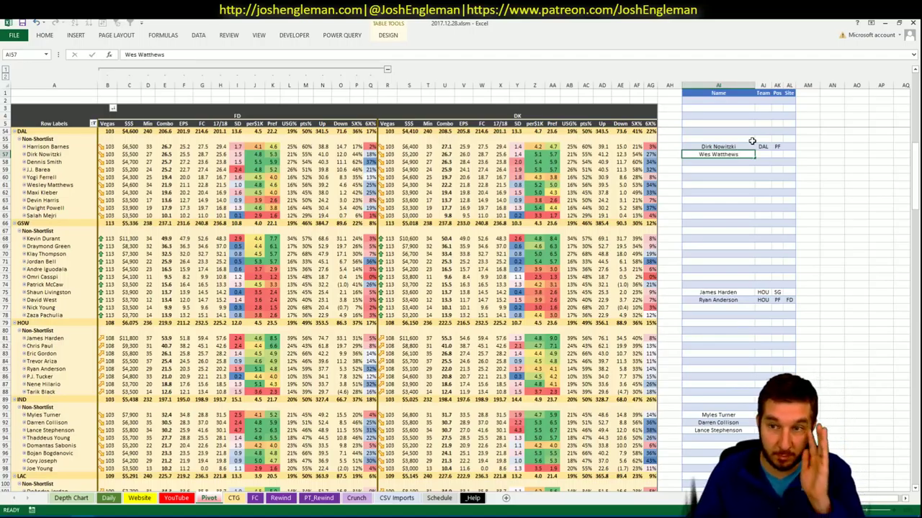
click(741, 157)
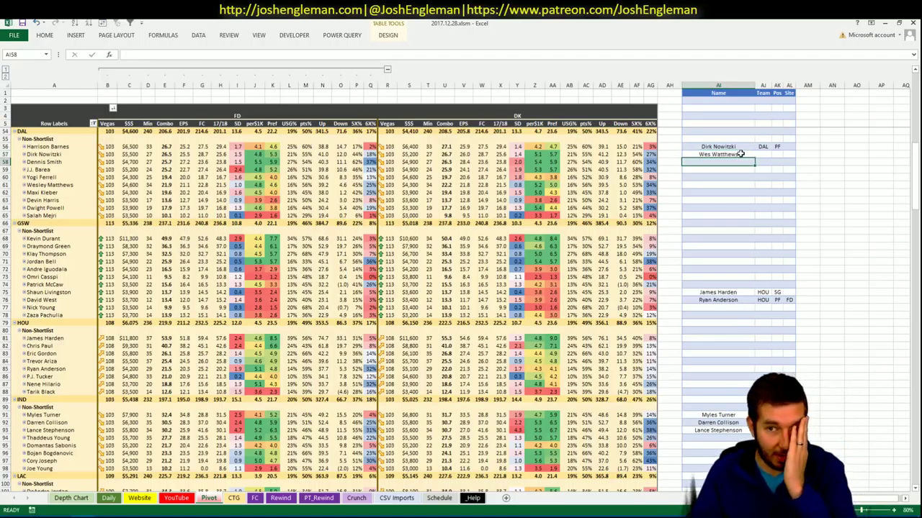
double_click(718, 155)
key(BackSpace)
text(M)
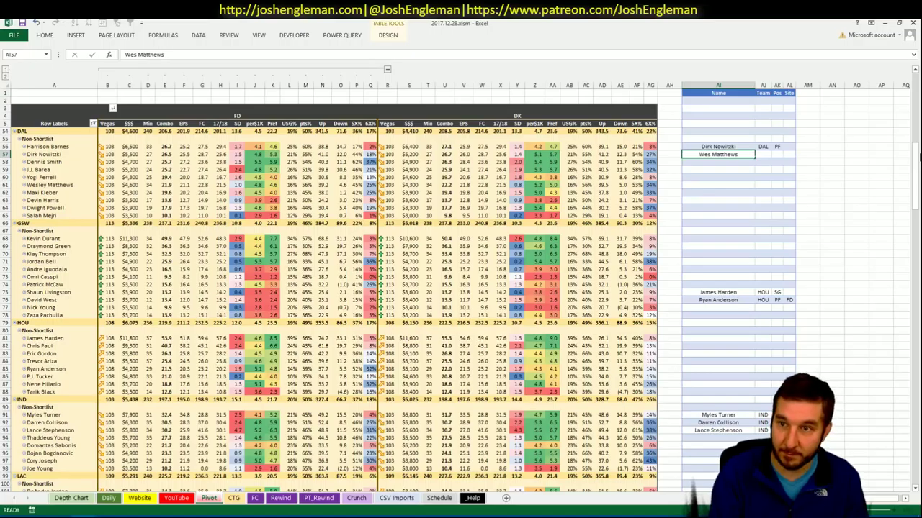
key(ctrl+Return)
key(Down)
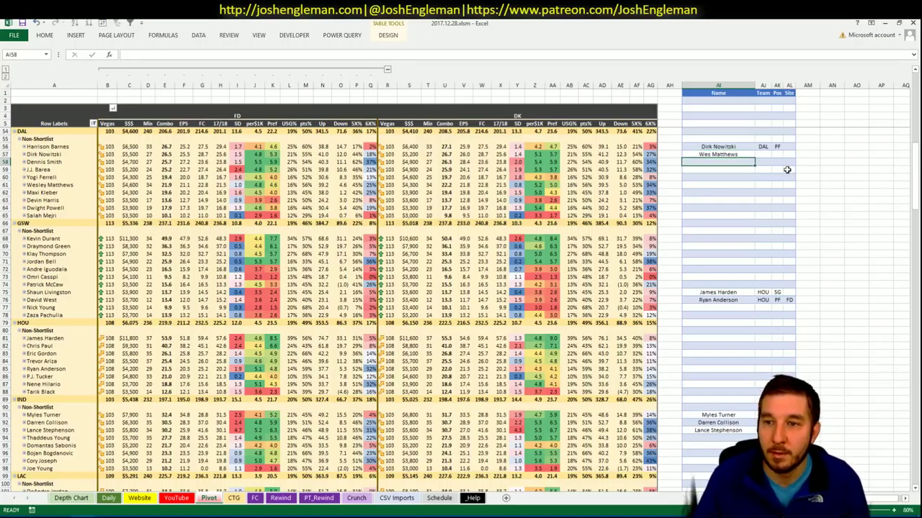
double_click(719, 155)
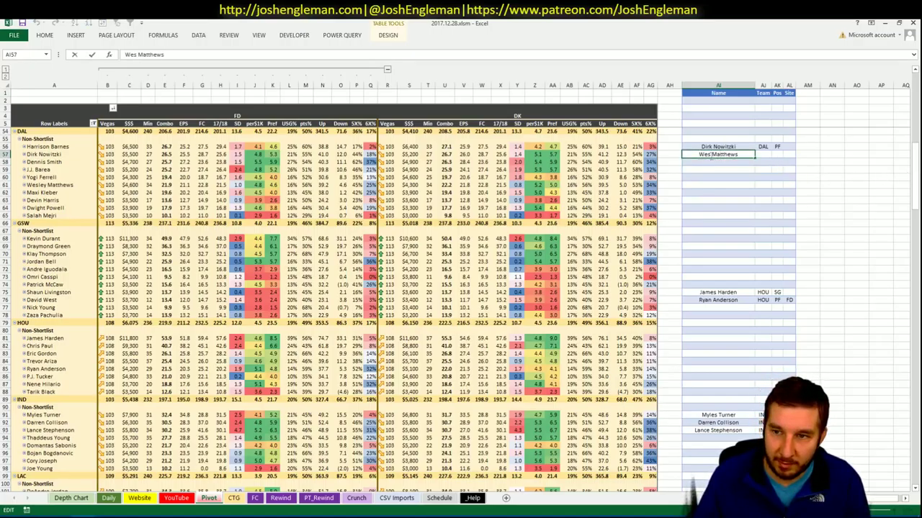
text(ley)
key(ctrl+Return)
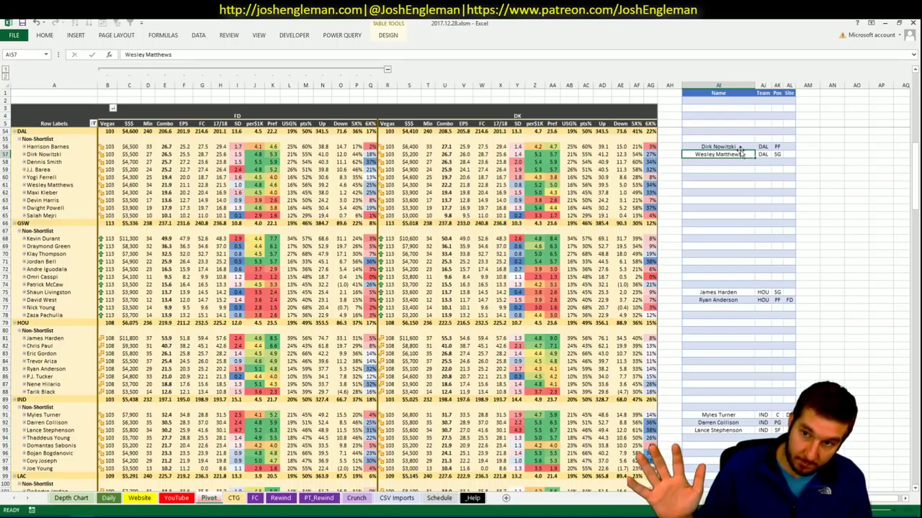
key(Down)
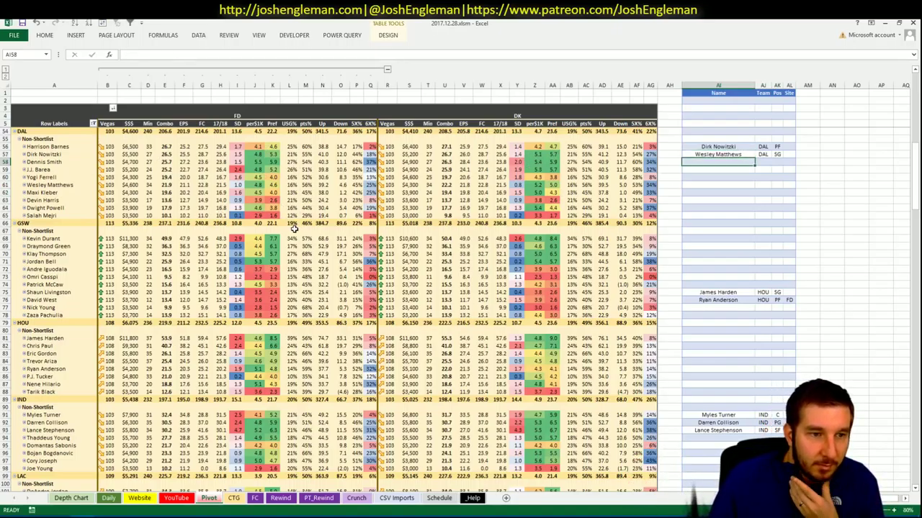
Set the opponent on the CTG sheet to MIL.
click(229, 499)
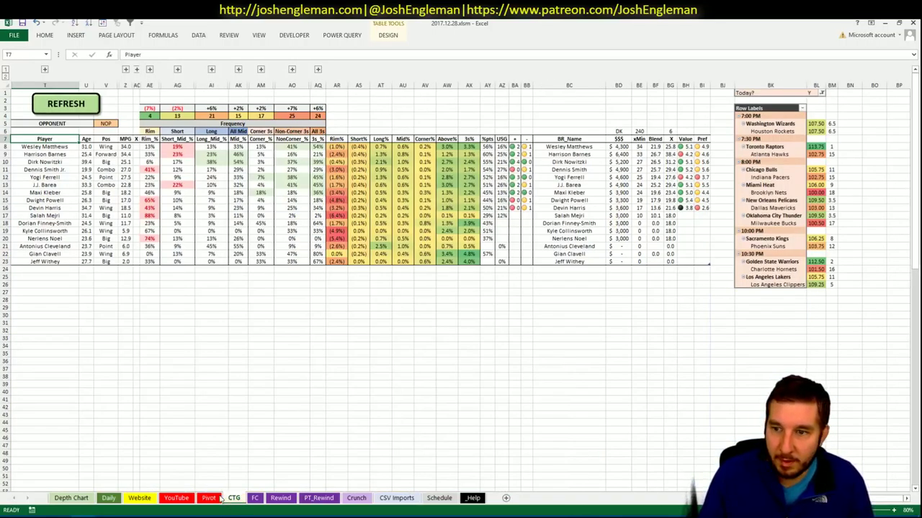
click(105, 123)
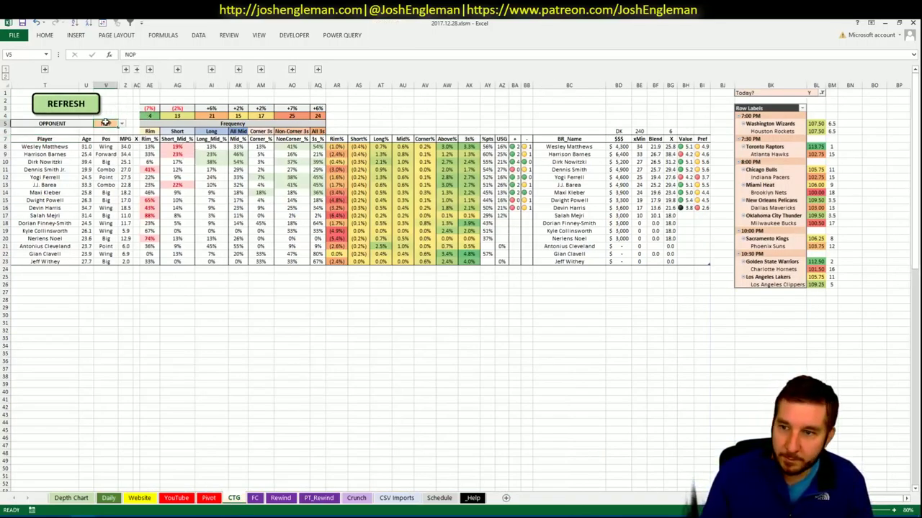
key(Delete)
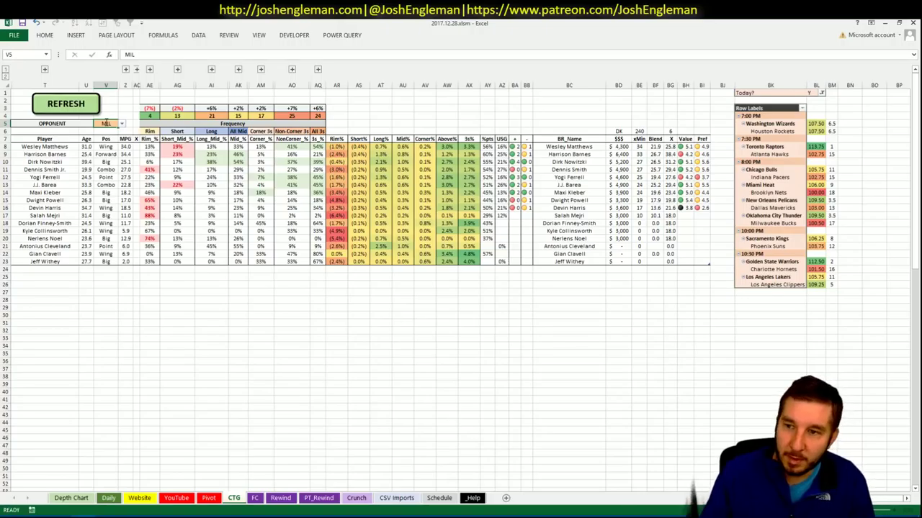
Switch to Cleaning the Glass in the browser, search for "thunder" and open the Oklahoma City Thunder team page.
key(alt+Tab)
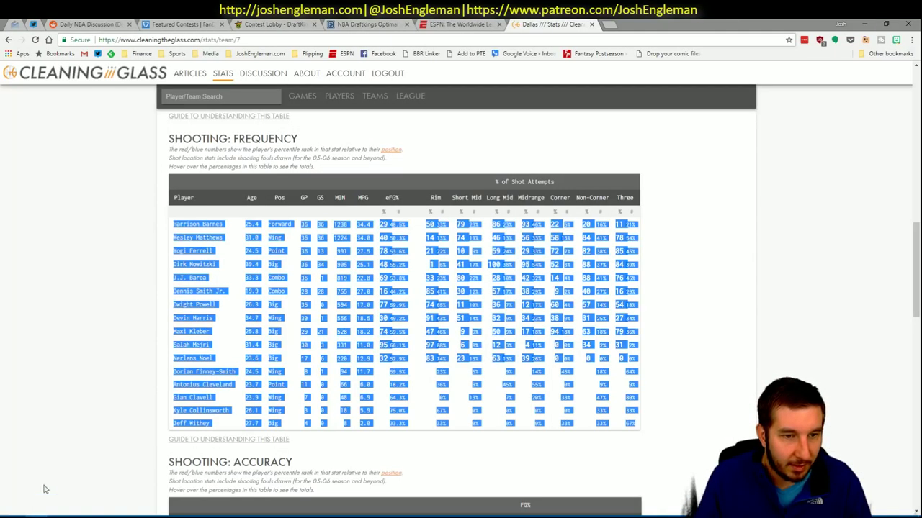
click(197, 97)
text(thun)
key(Down)
key(Down)
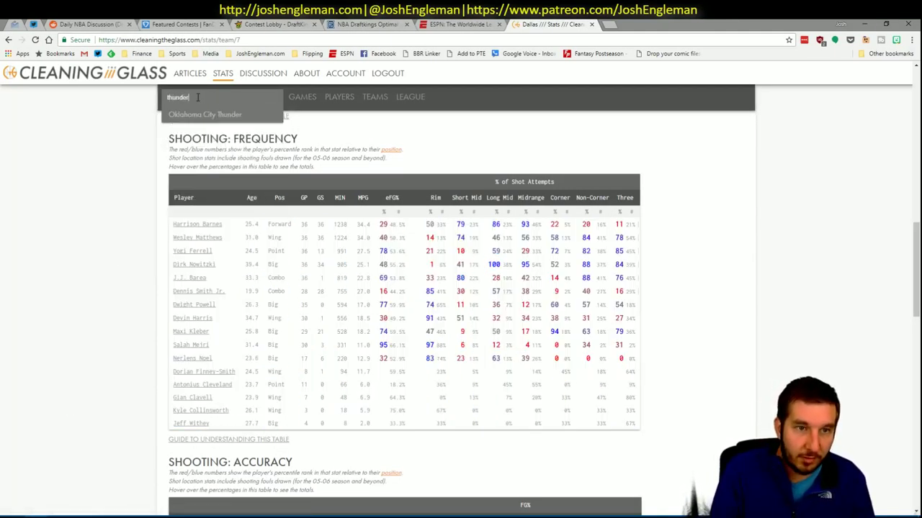
key(Return)
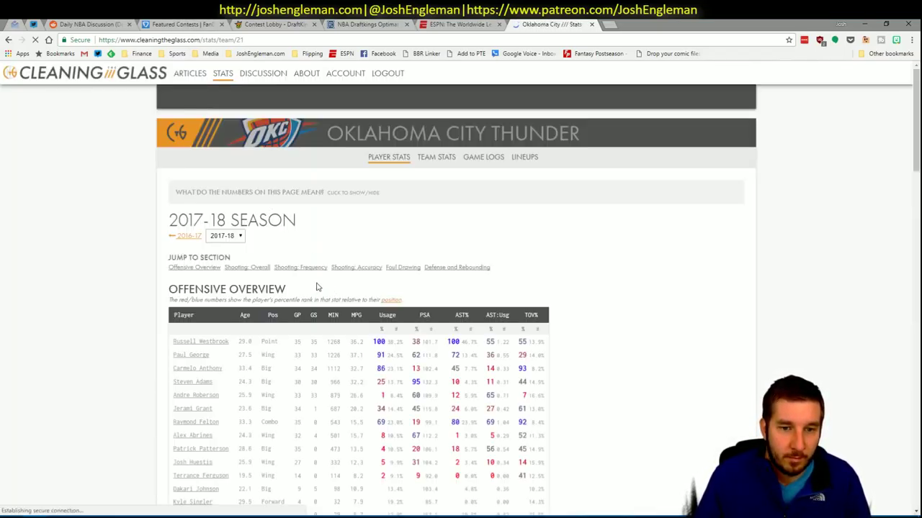
Copy all player rows of the Thunder's Shooting: Frequency table and switch back to the Excel workbook.
click(319, 268)
drag(634, 405, 176, 225)
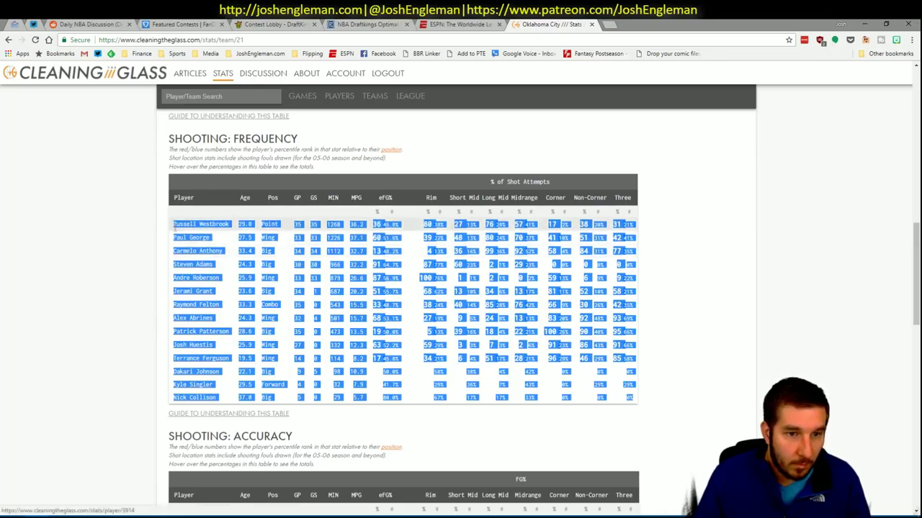
key(ctrl+c)
key(alt+Tab)
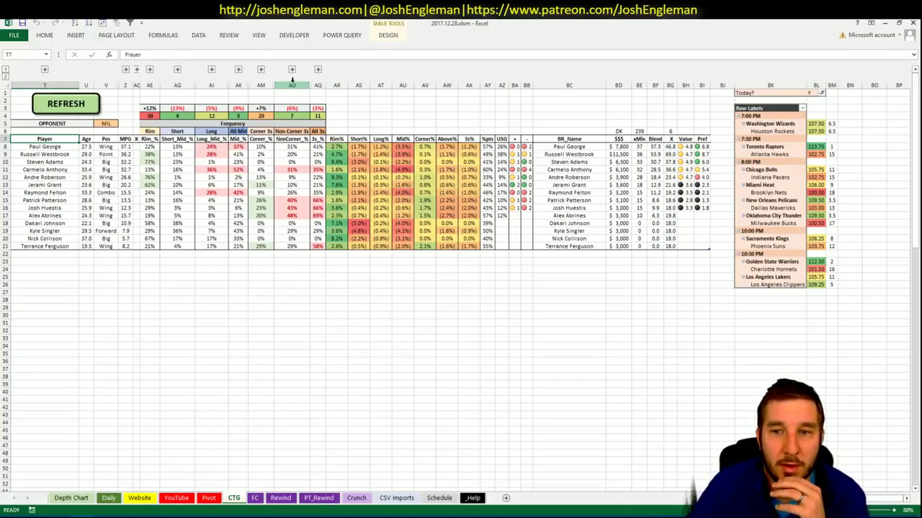
On the Pivot sheet, add Russell Westbrook in AI158 and Steven Adams in AI159 of the shortlist's Name column.
click(208, 502)
drag(915, 169, 901, 344)
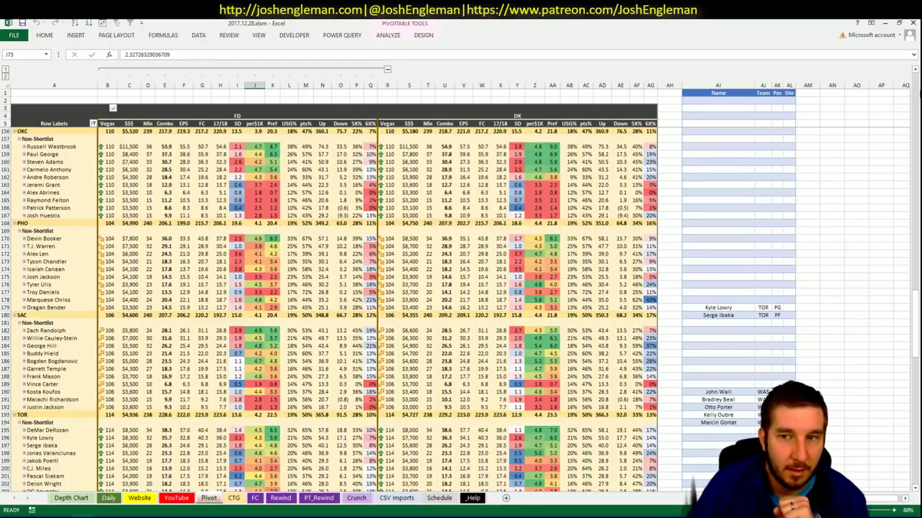
click(735, 147)
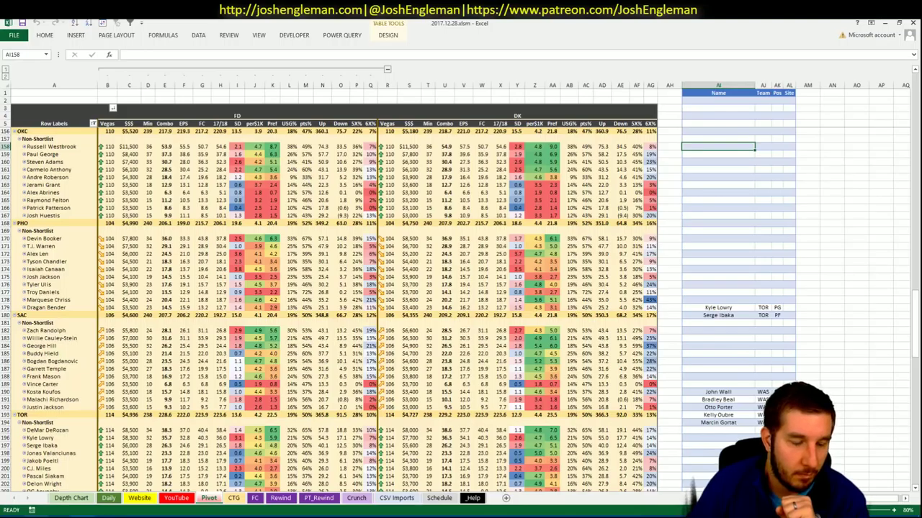
mouse_move(50, 516)
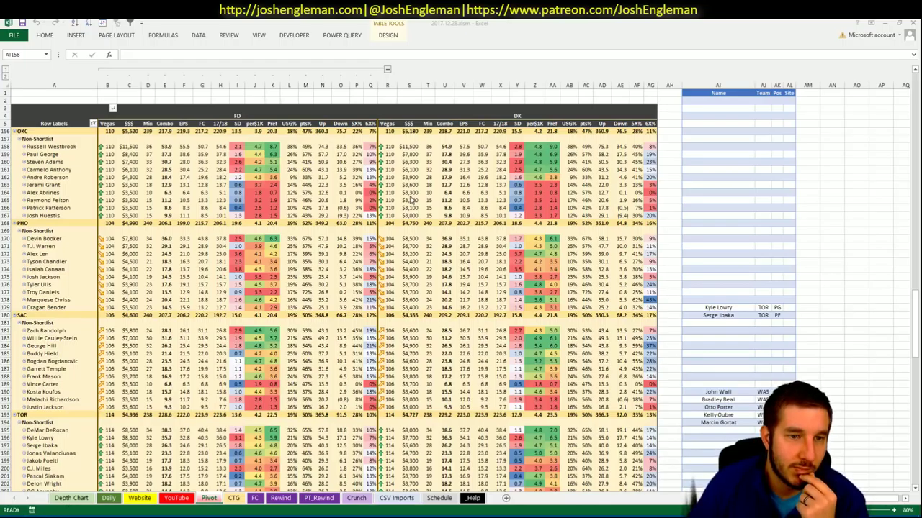
click(722, 146)
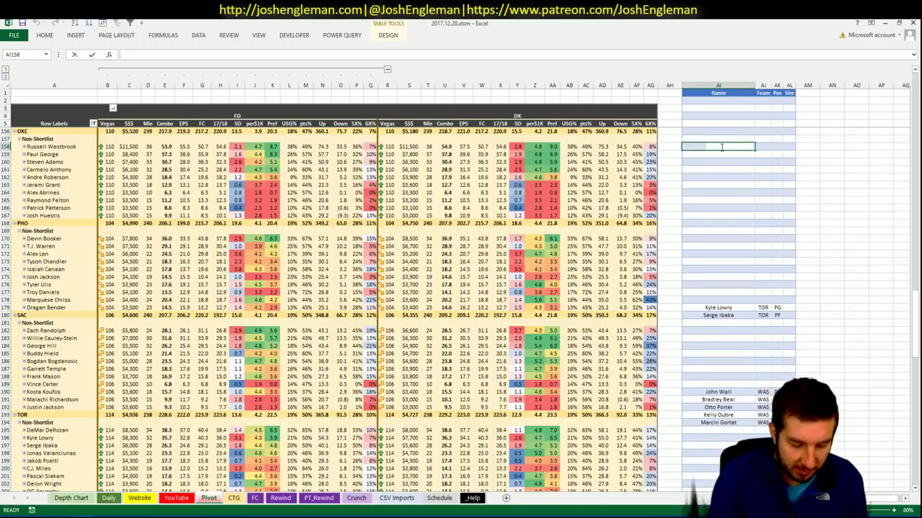
text(Russell Westbro)
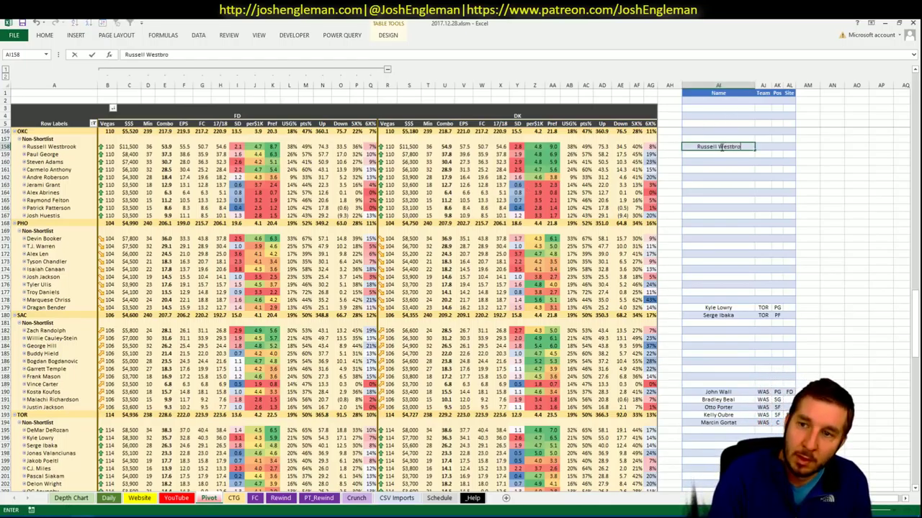
text(ok)
key(Return)
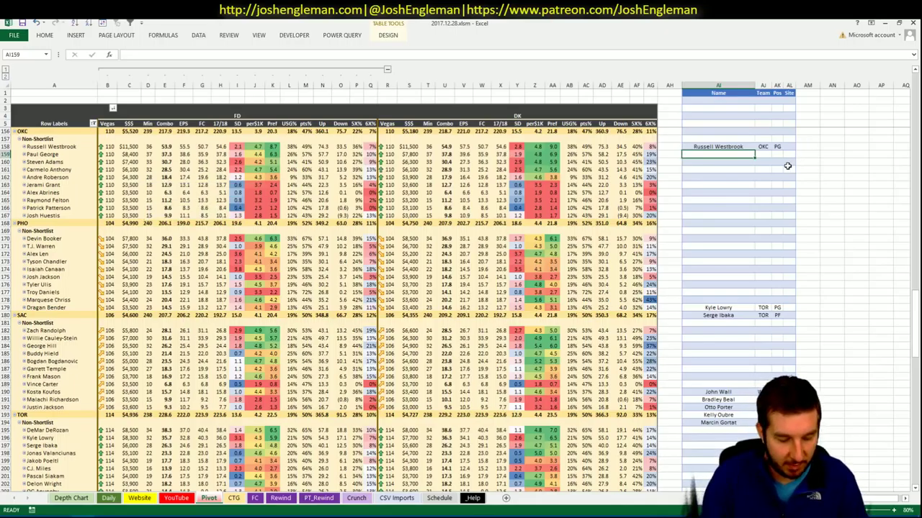
text(Steven Adams)
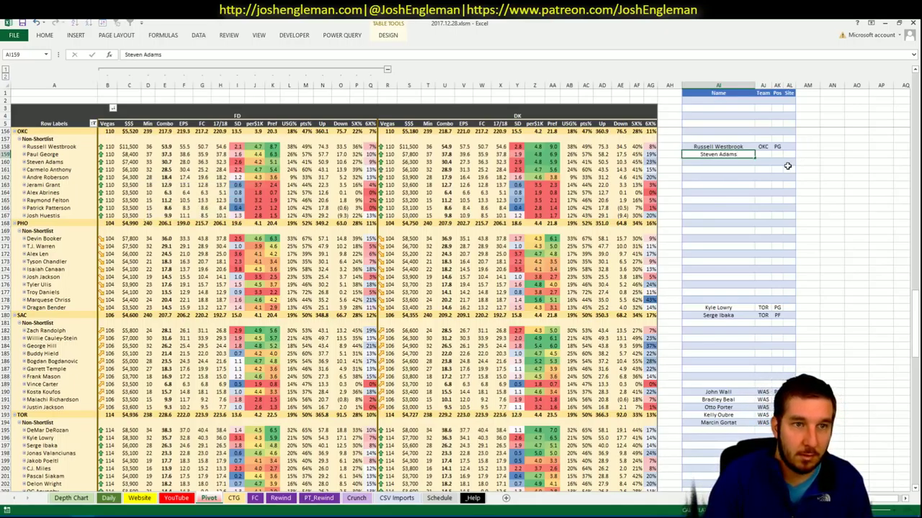
key(Return)
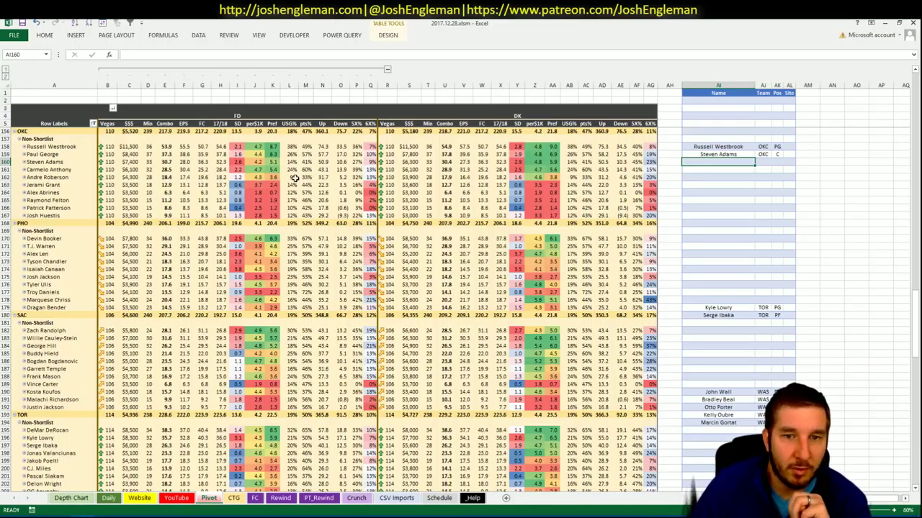
Filter the game log pivot table on the YouTube sheet to team OKC.
click(176, 498)
key(Up)
key(alt+Down)
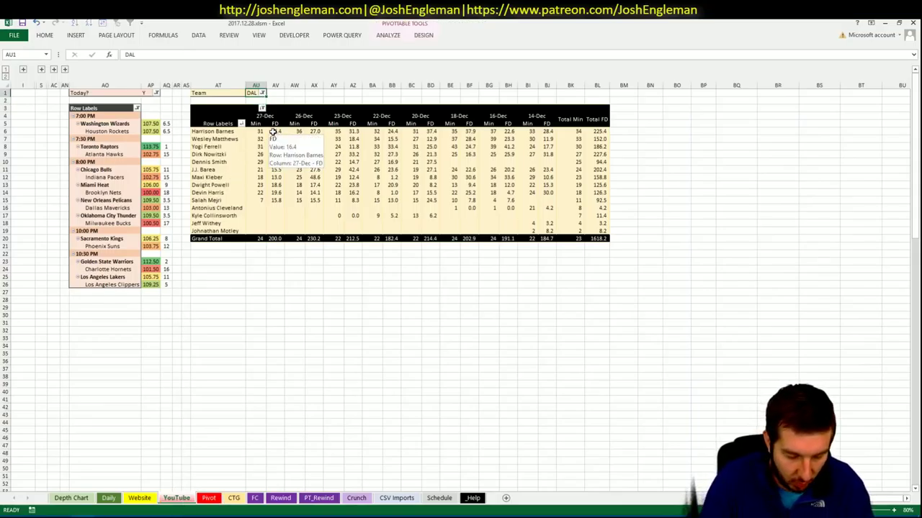
click(277, 144)
key(Return)
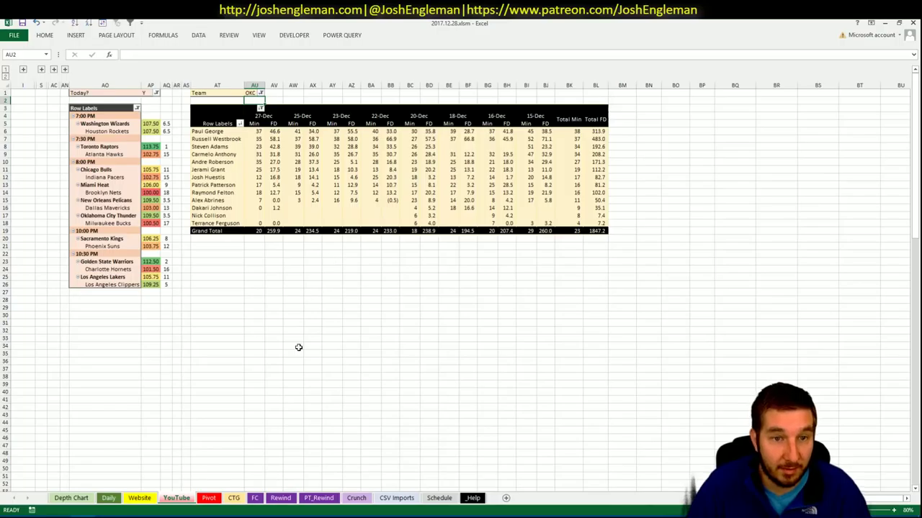
Return to the Pivot sheet and add Andre Roberson to the shortlist in cell AI160.
click(216, 500)
click(211, 498)
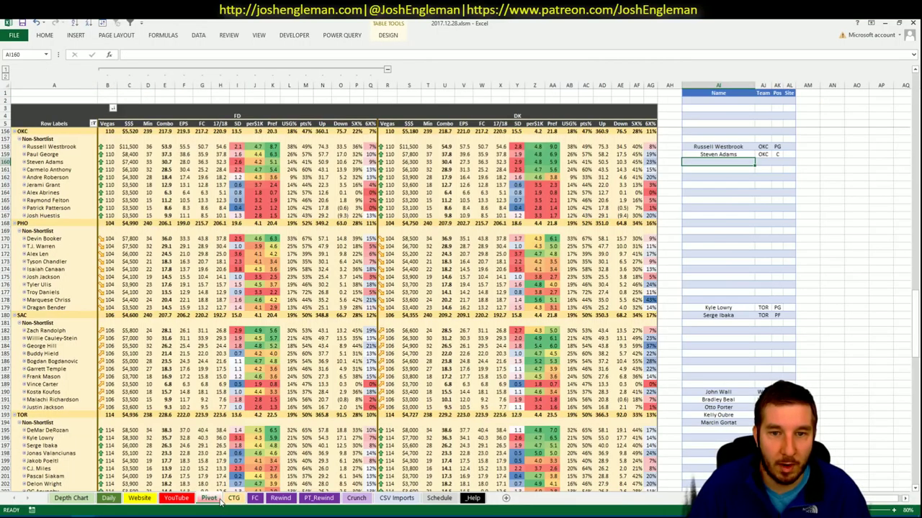
text(Andre Roberson)
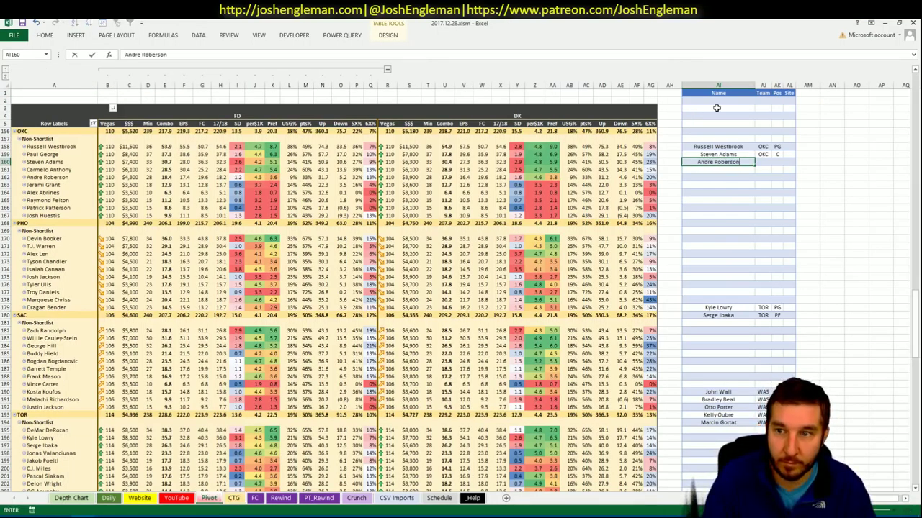
key(ctrl+Return)
key(Return)
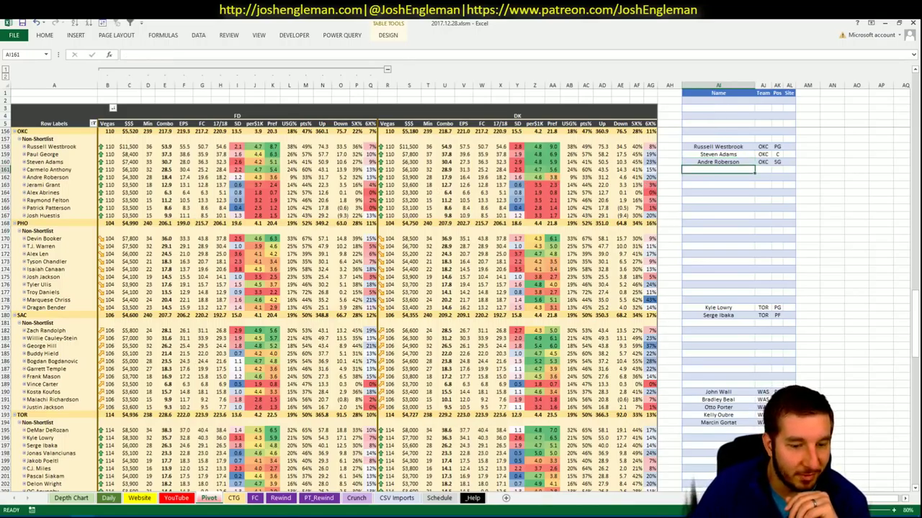
Set the opponent on the CTG sheet to OKC.
click(234, 498)
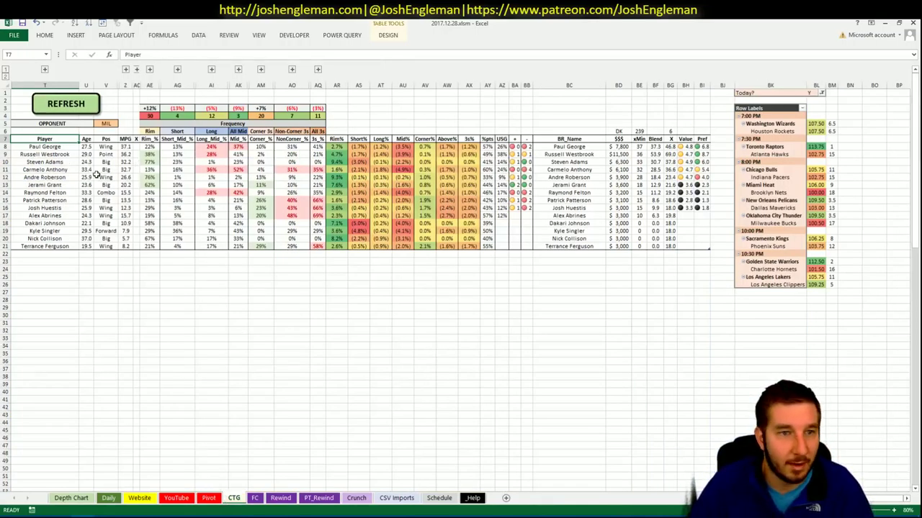
click(115, 124)
text(OKC)
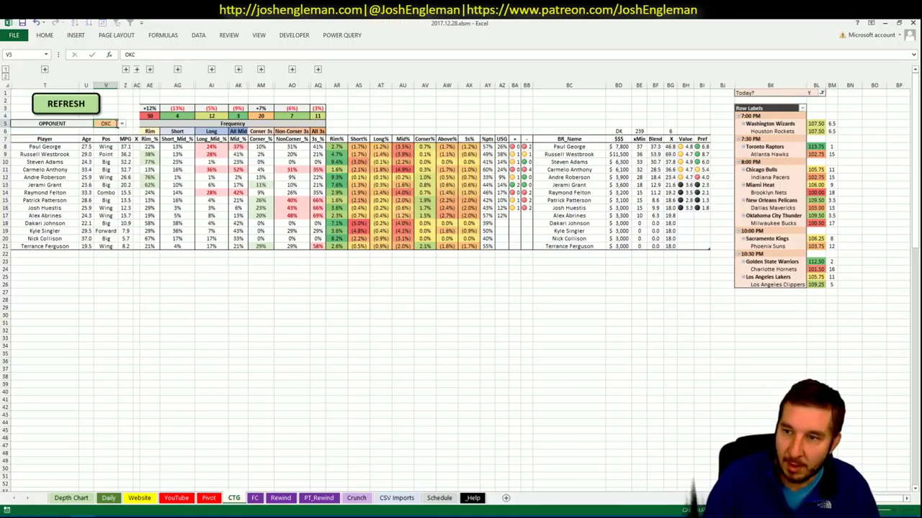
key(Return)
Switch to Cleaning the Glass in the browser, search for "bucks" and open the Milwaukee Bucks team page.
key(alt+Tab)
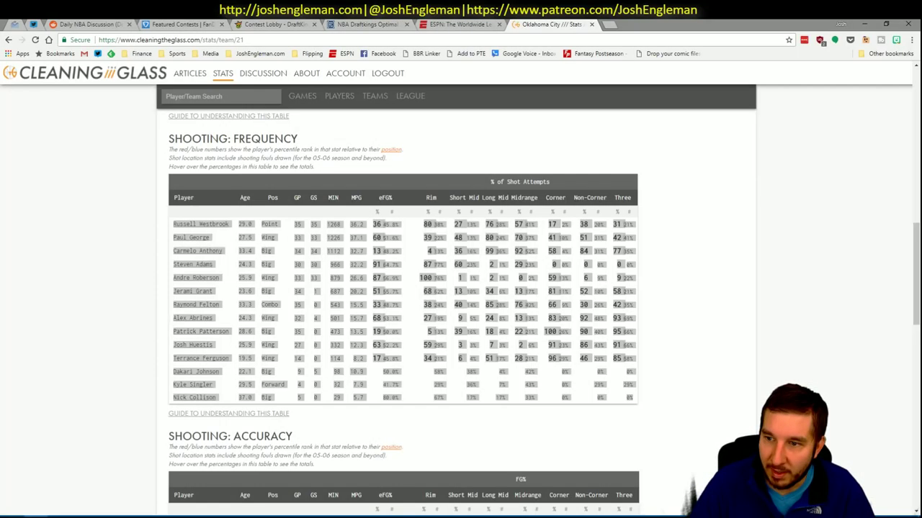
click(221, 96)
text(bucks)
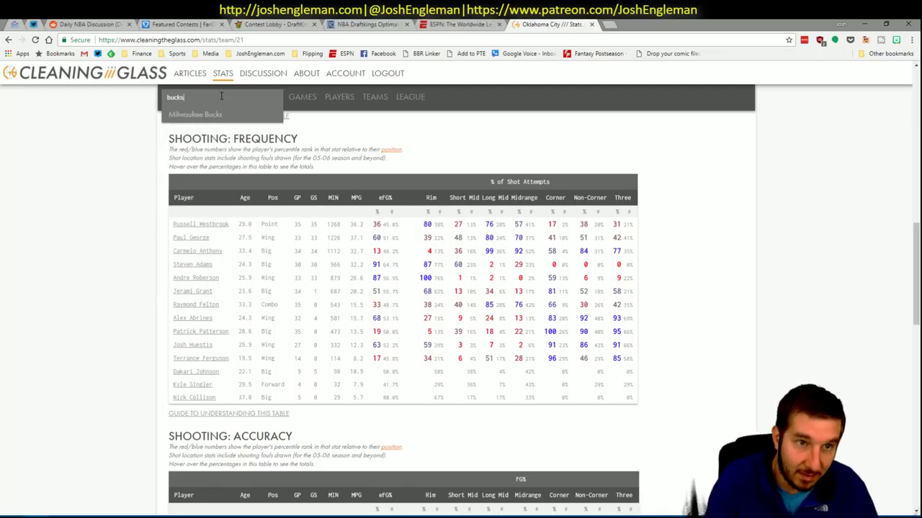
key(Down)
key(Return)
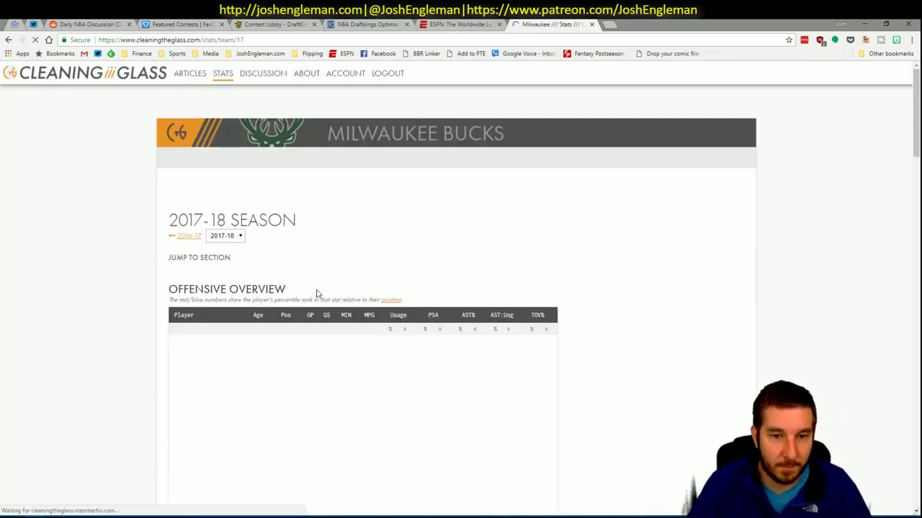
Copy all player rows of the Bucks' Shooting: Frequency table and switch back to the Excel workbook.
click(311, 267)
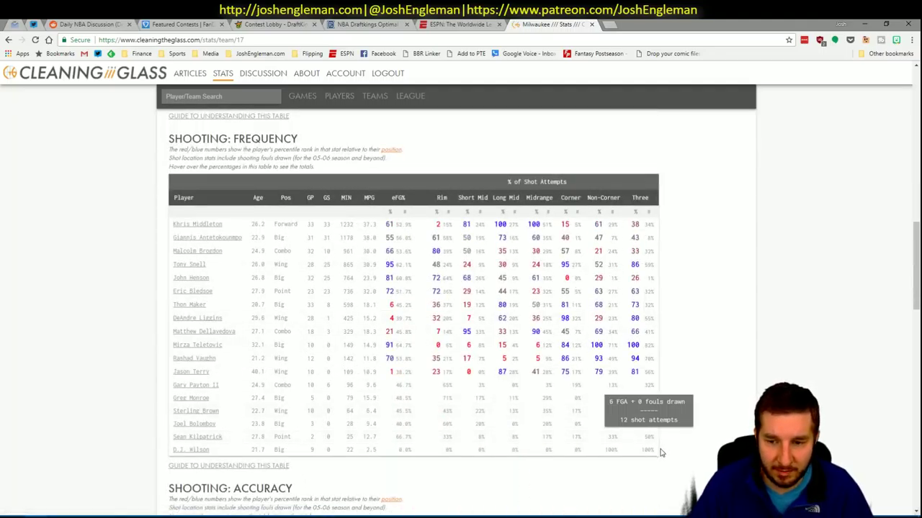
drag(655, 449, 173, 224)
key(alt+Tab)
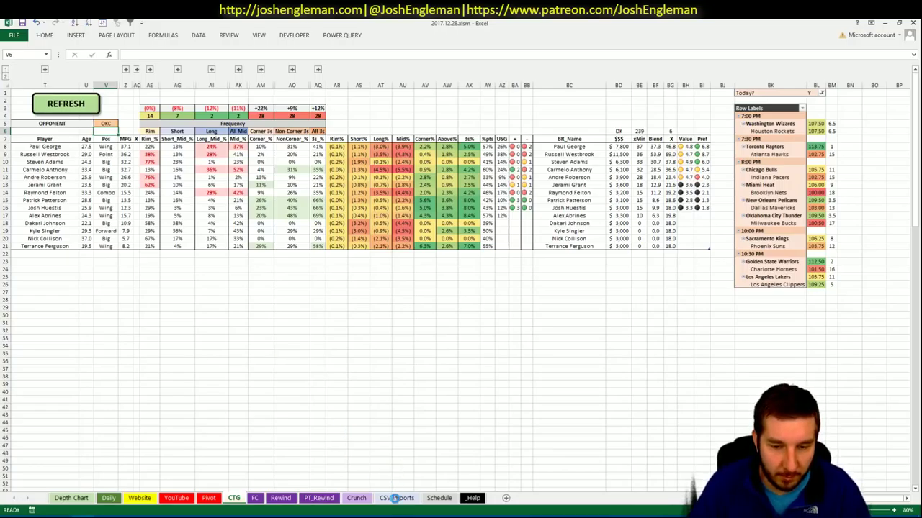
On the CSV Imports sheet, enlarge the MP and FPPM chart by extending its lower-right corner to about column DD, row 51.
click(398, 498)
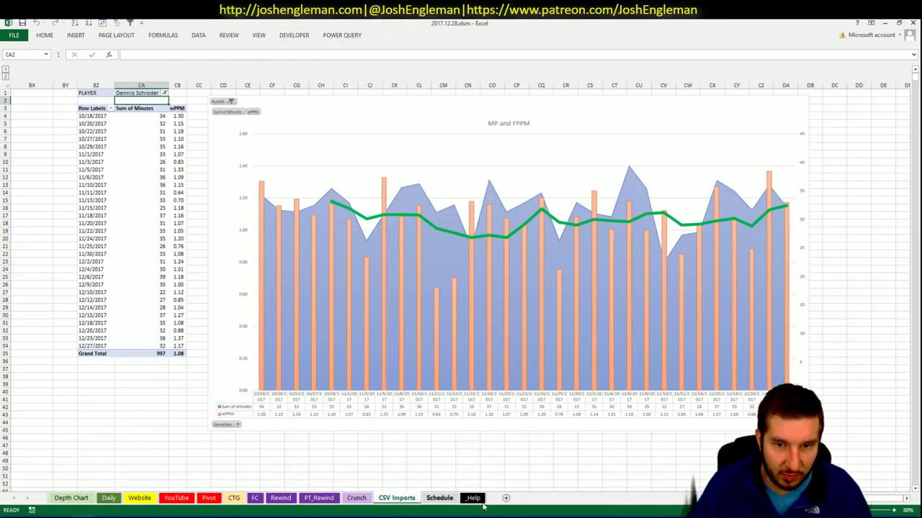
click(905, 500)
click(904, 500)
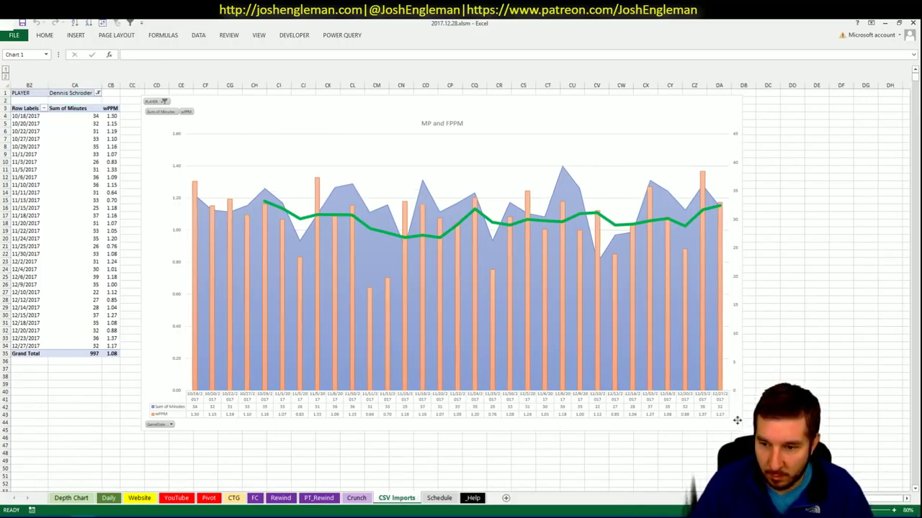
click(439, 425)
drag(741, 432, 808, 477)
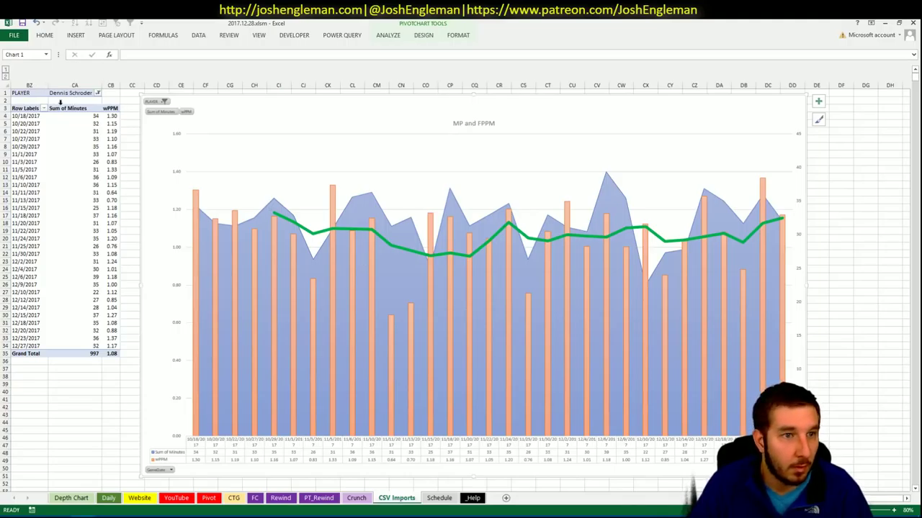
Search the PLAYER filter for "gian" and filter the minutes pivot table and chart to Giannis Antetokounmpo.
click(99, 93)
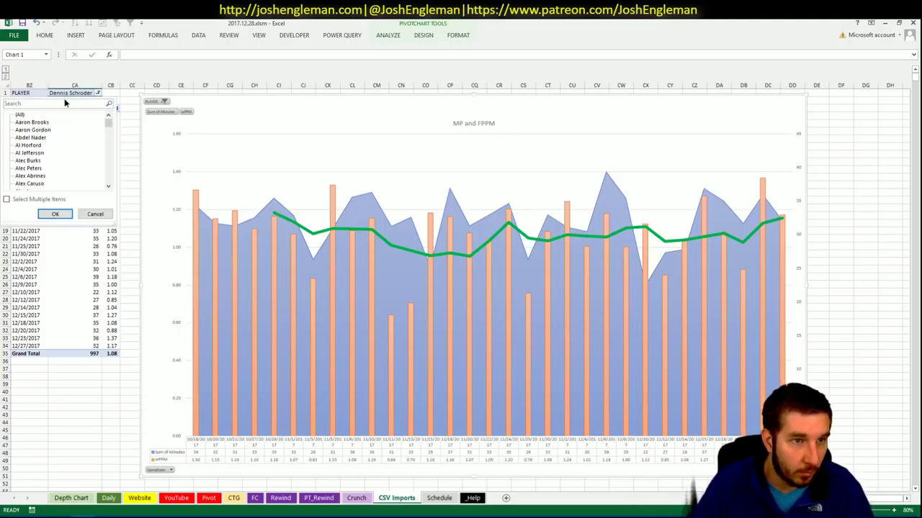
click(65, 103)
text(gian)
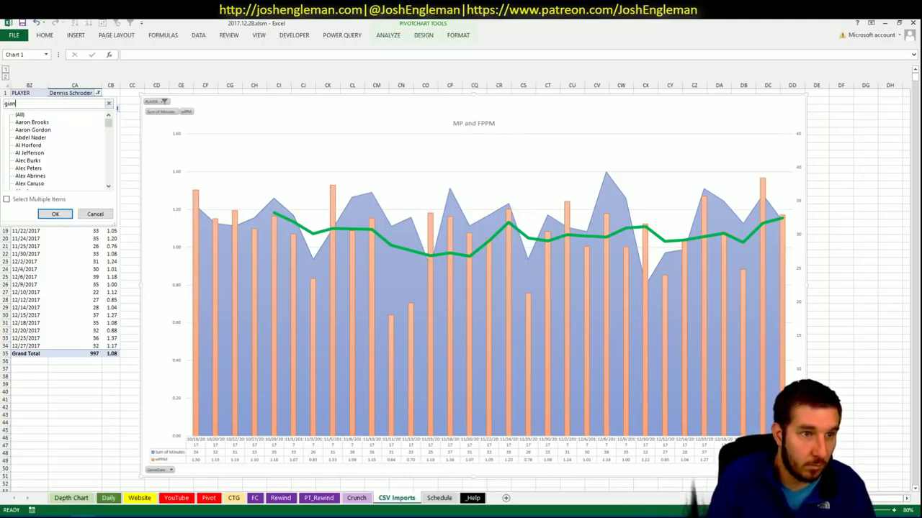
key(Down)
key(Down)
key(Down)
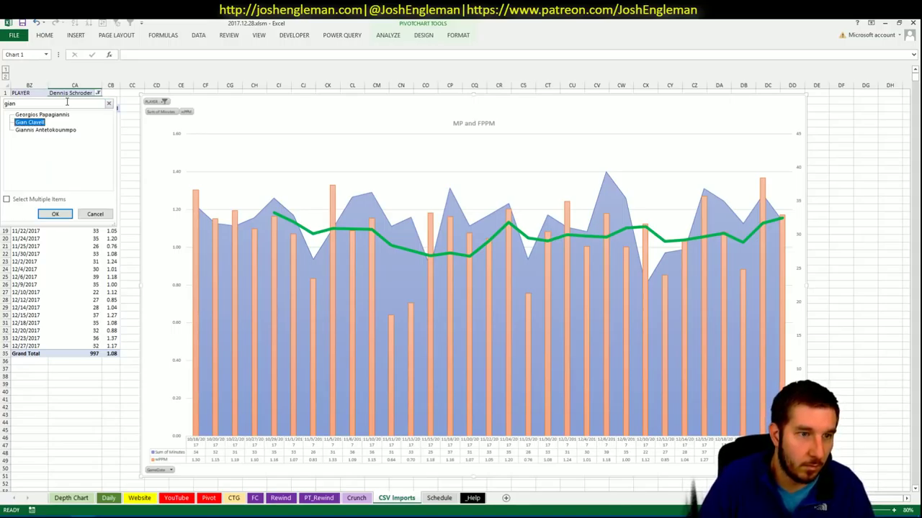
key(Return)
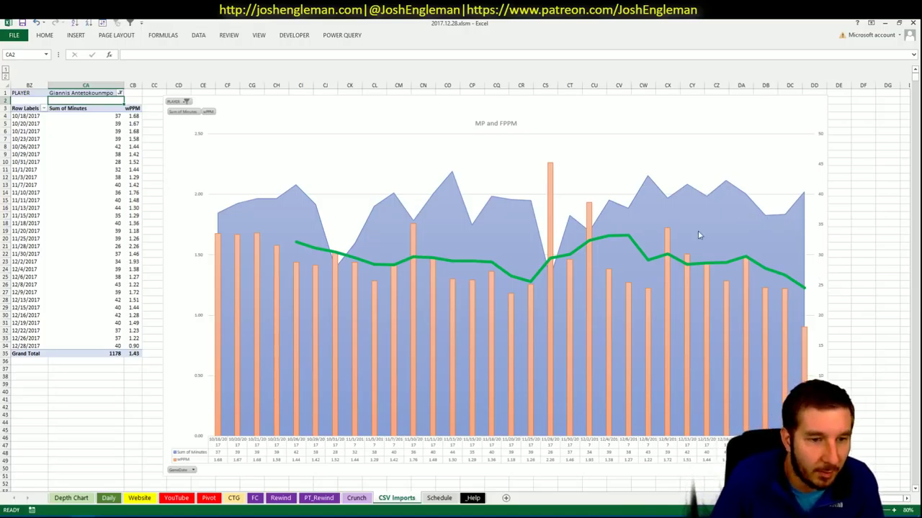
Return to the CTG sheet and review the Bucks' shot matchup against OKC.
click(109, 498)
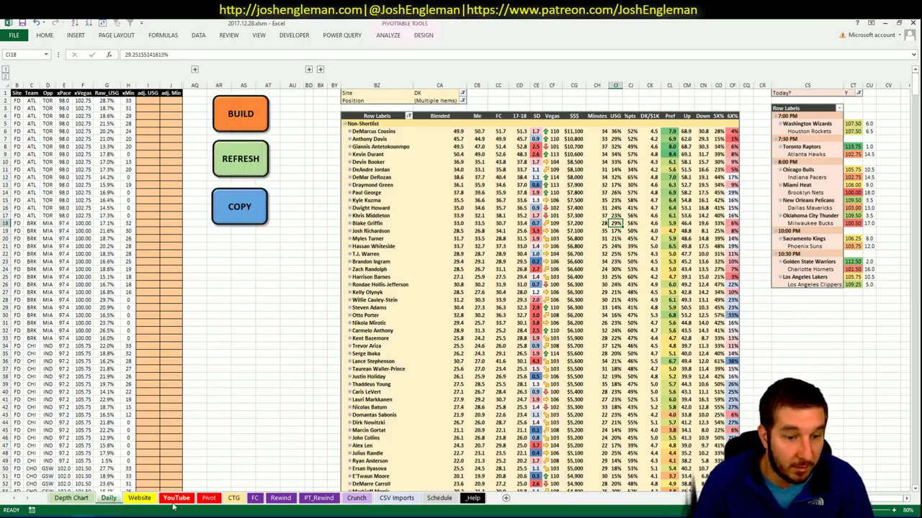
click(176, 498)
click(234, 498)
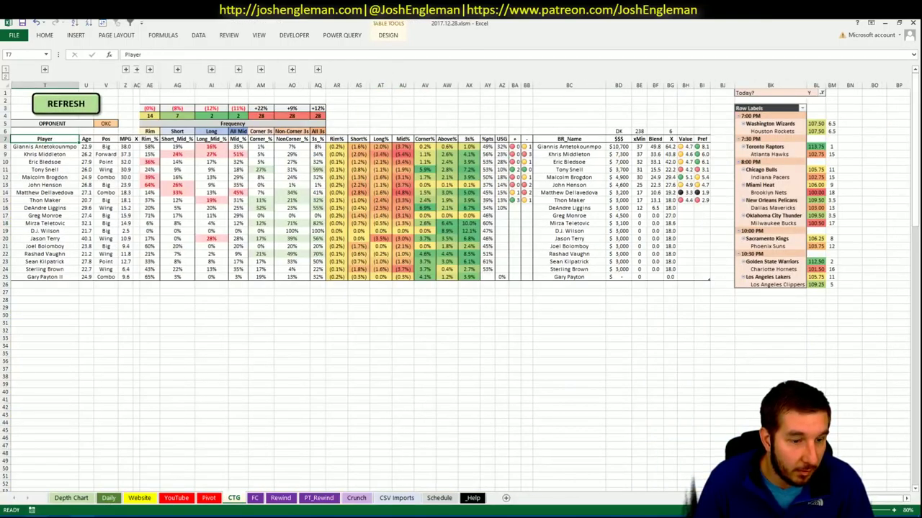
click(209, 347)
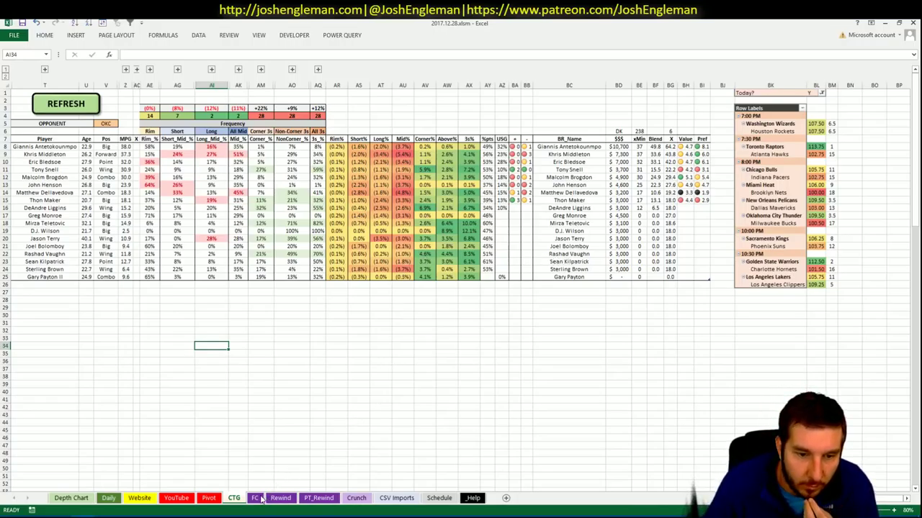
On the Pivot sheet, review the MIL projections and add Eric Bledsoe to the shortlist's Name column in row 136.
click(208, 498)
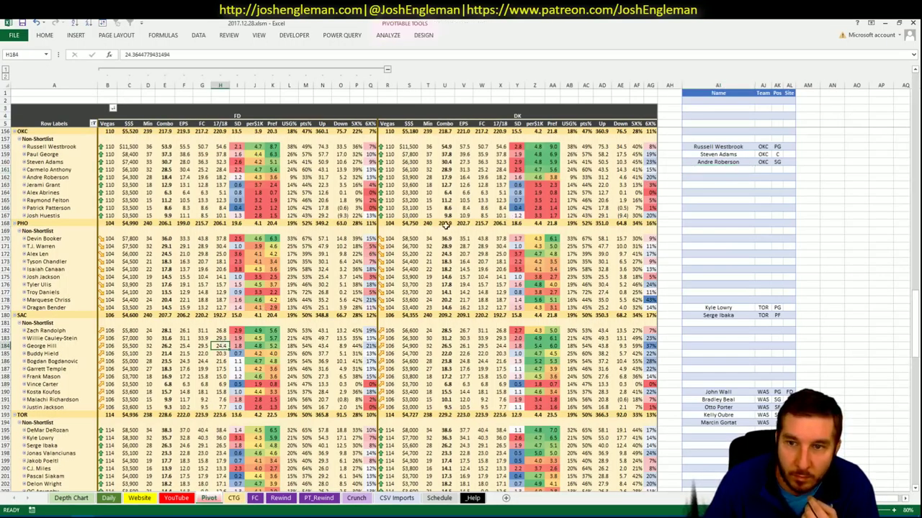
scroll(426, 229, up, 8)
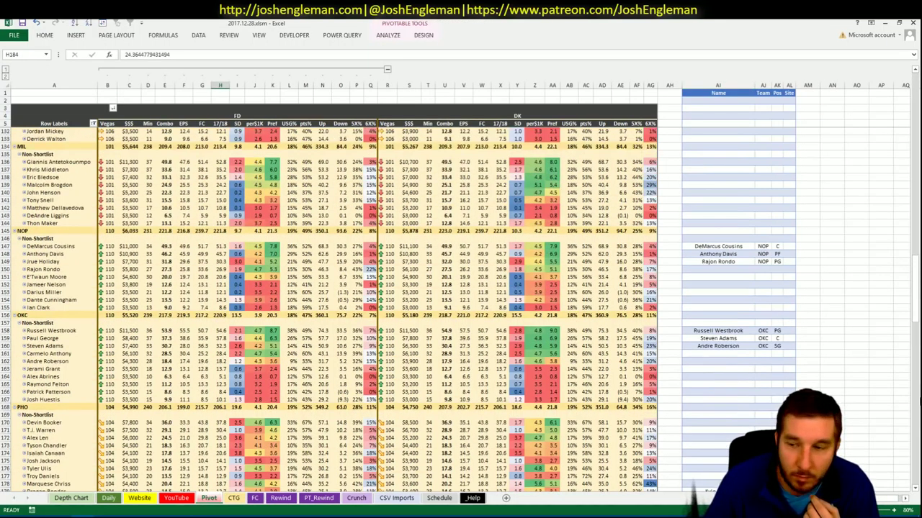
click(914, 488)
click(915, 488)
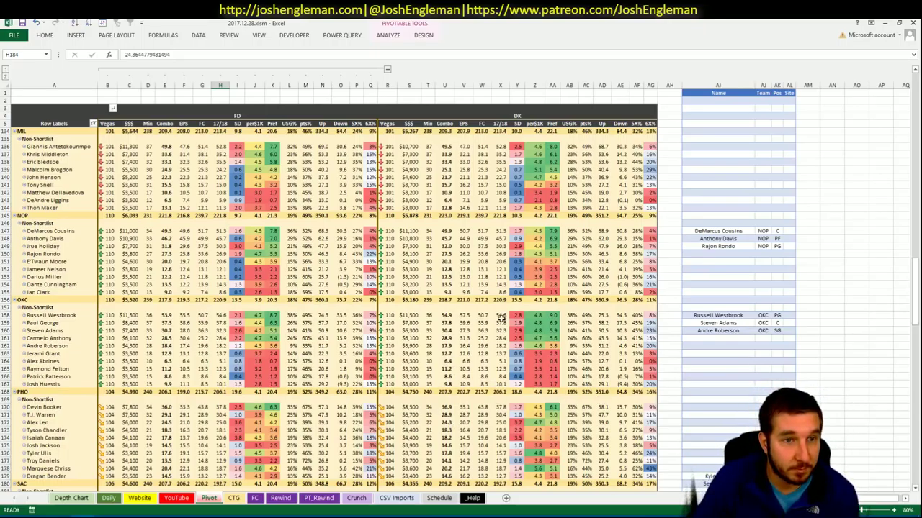
click(718, 153)
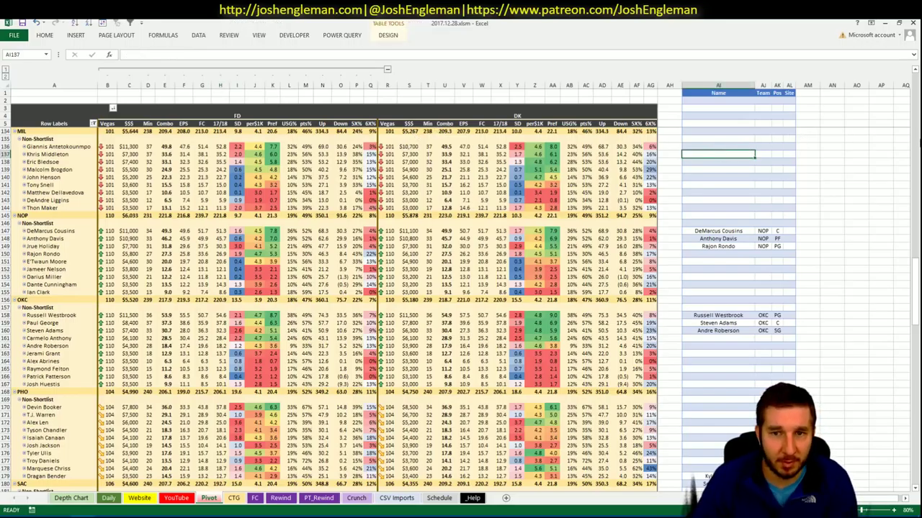
click(718, 145)
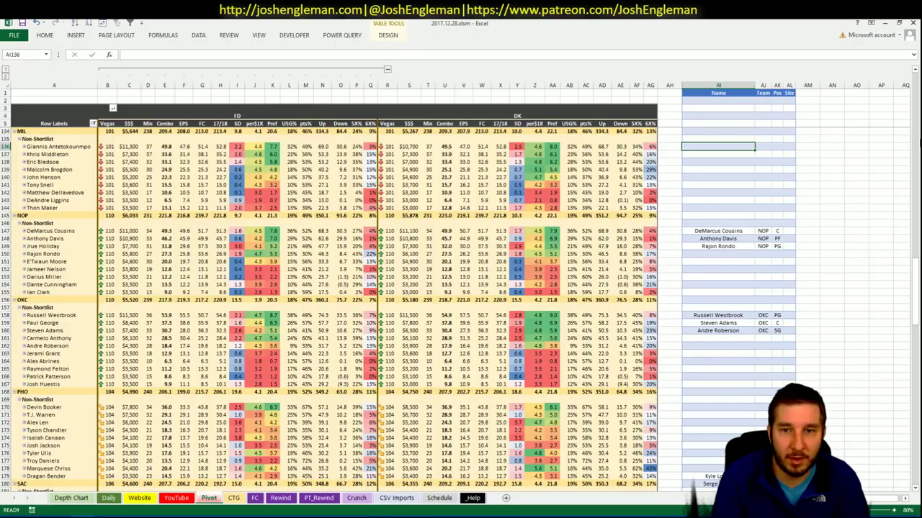
text(Eric)
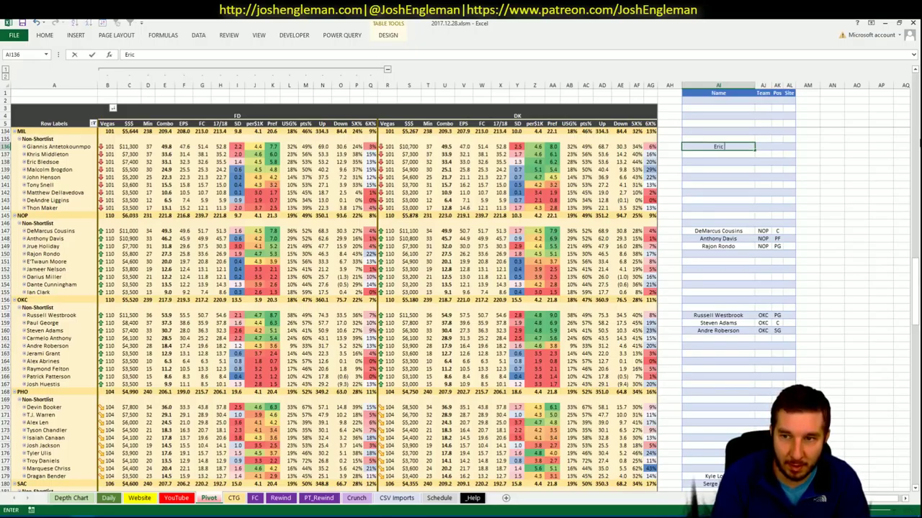
text( Bledsoe)
key(ctrl+Return)
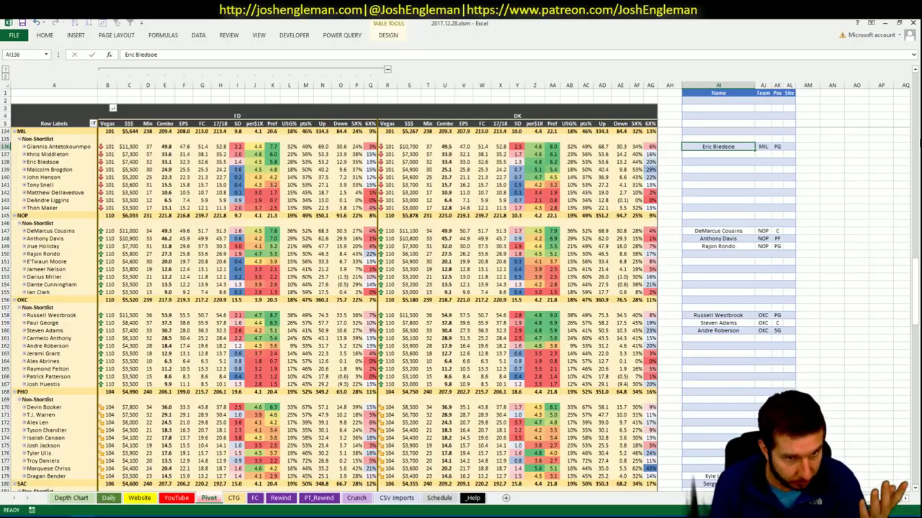
Check the Bucks' matchups on the CTG sheet and add Malcolm Brogdon to the Pivot shortlist below Eric Bledsoe.
click(717, 153)
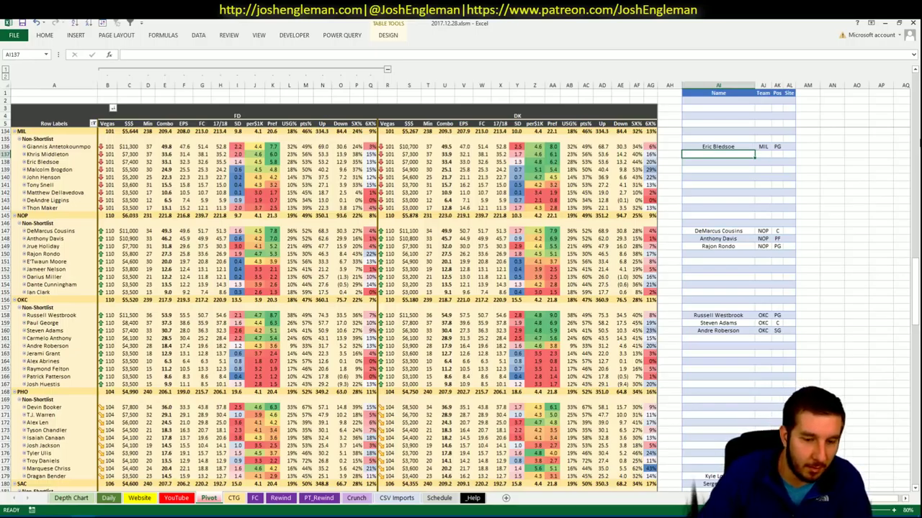
click(234, 498)
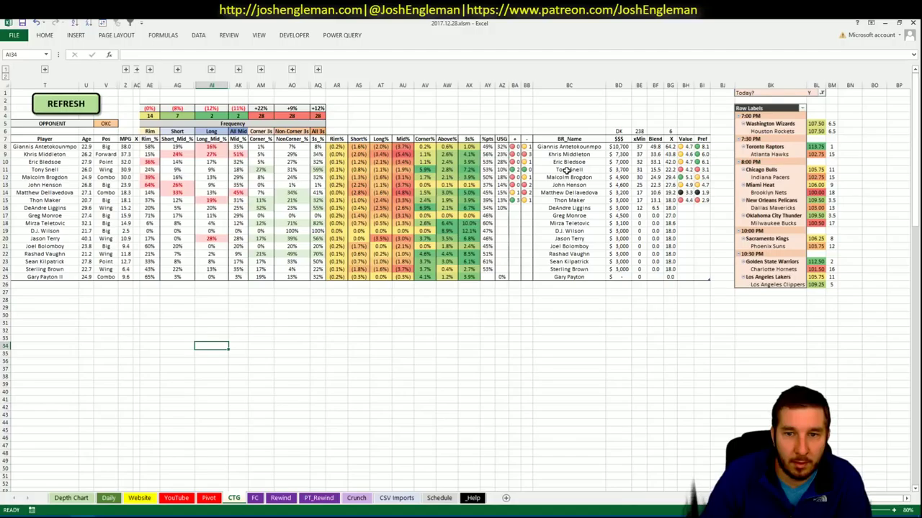
click(209, 498)
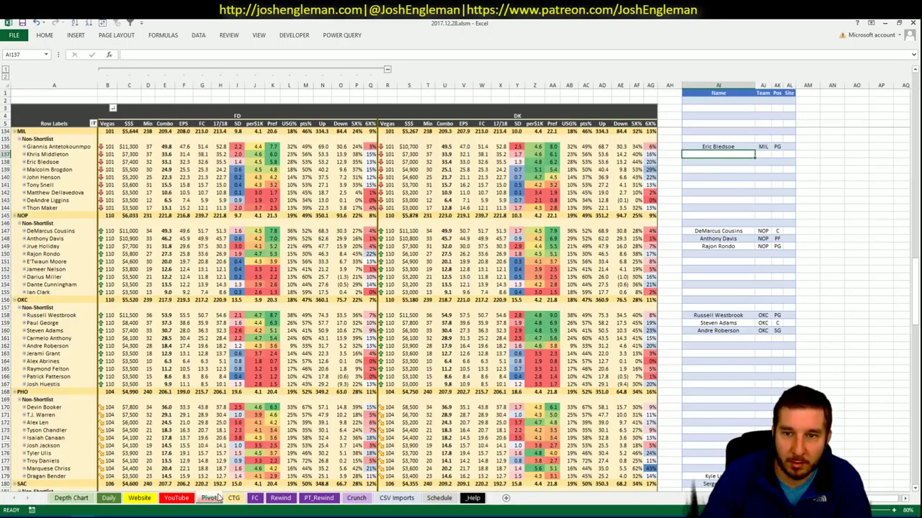
text(Myles Turner)
text(lm Brogdon)
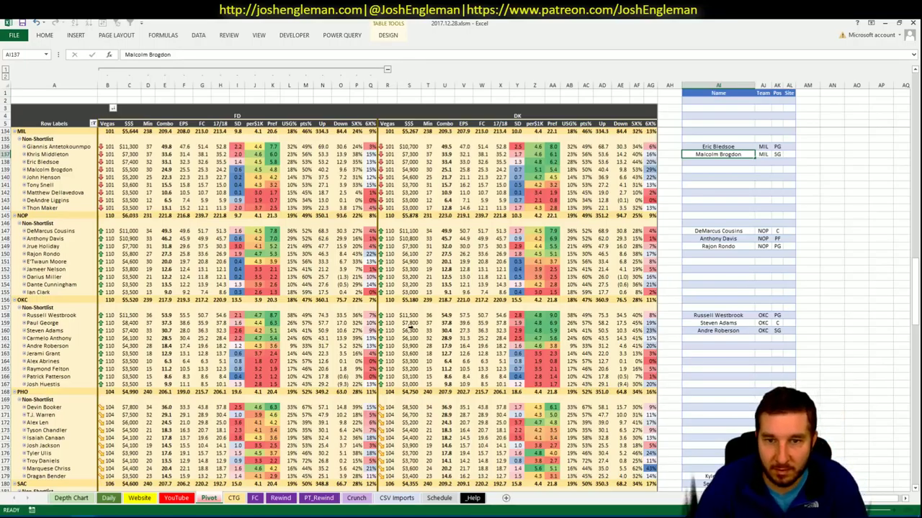
key(Return)
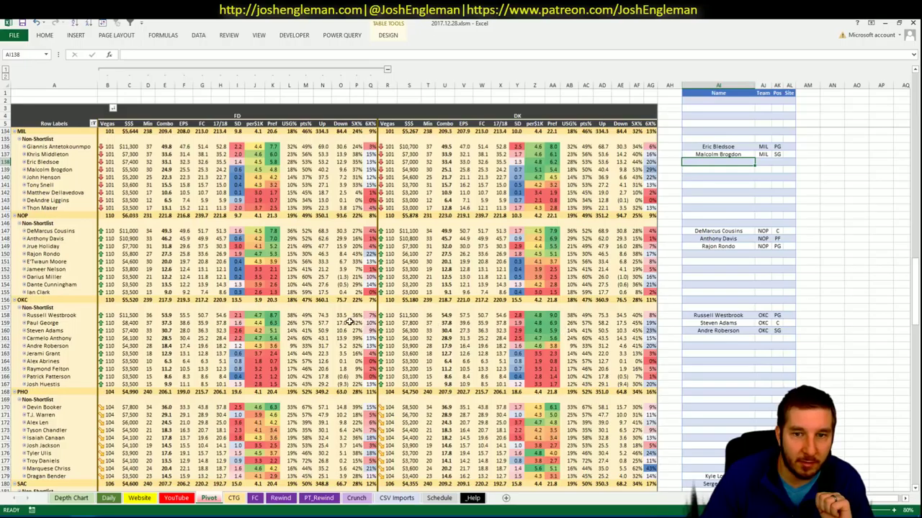
Filter the YouTube sheet's game log to team MIL and compare it with the Pivot and CTG sheets.
click(176, 498)
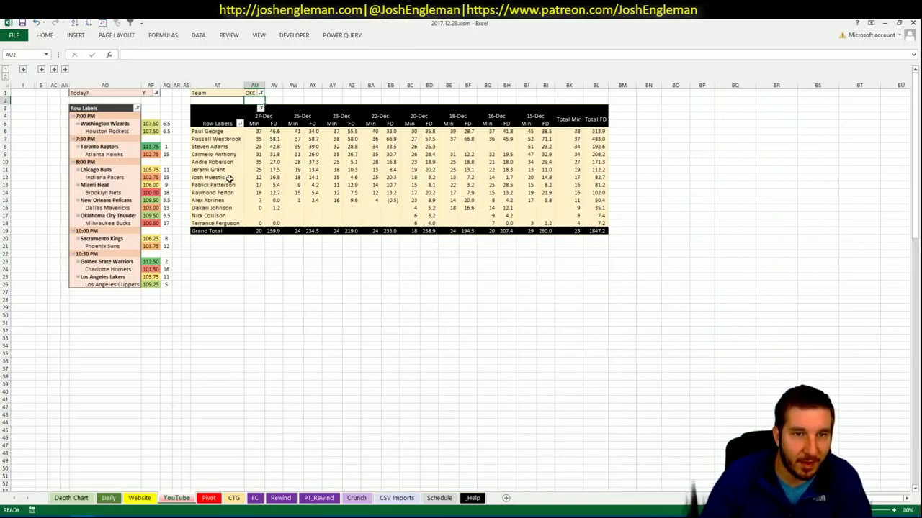
click(248, 94)
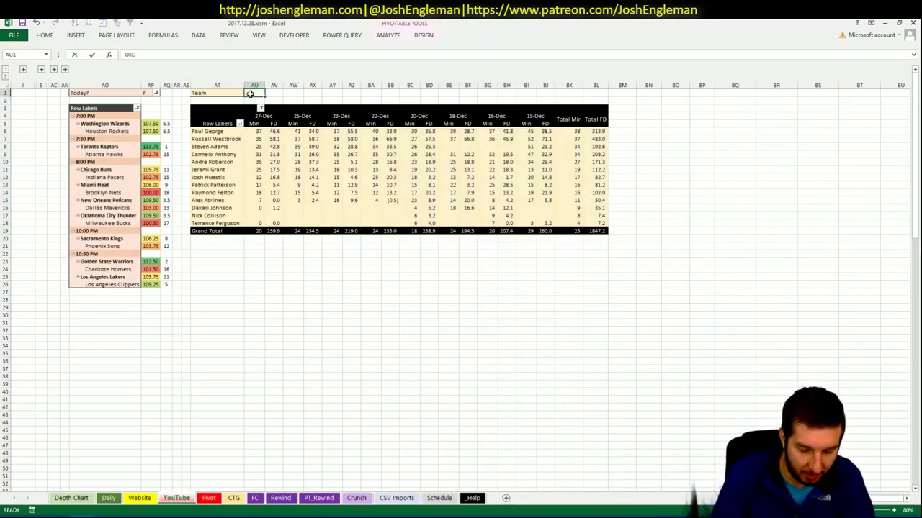
text(MIL)
key(Return)
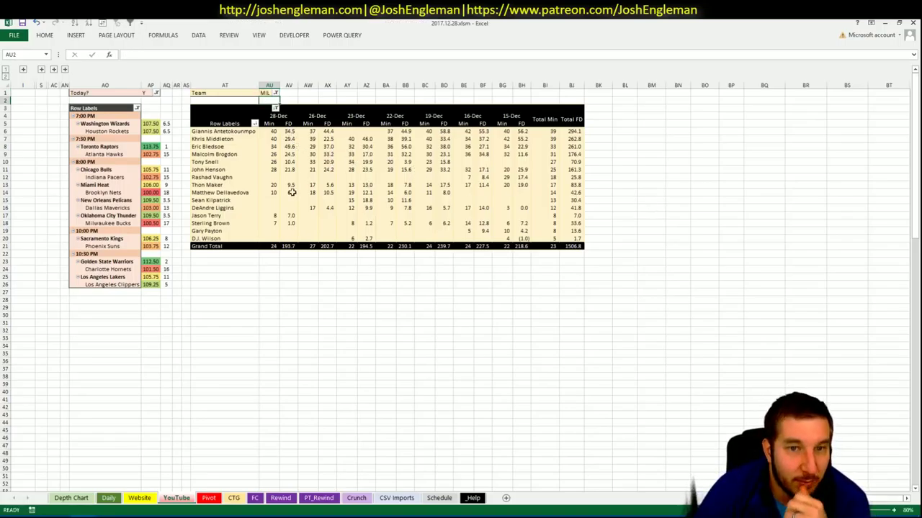
click(214, 502)
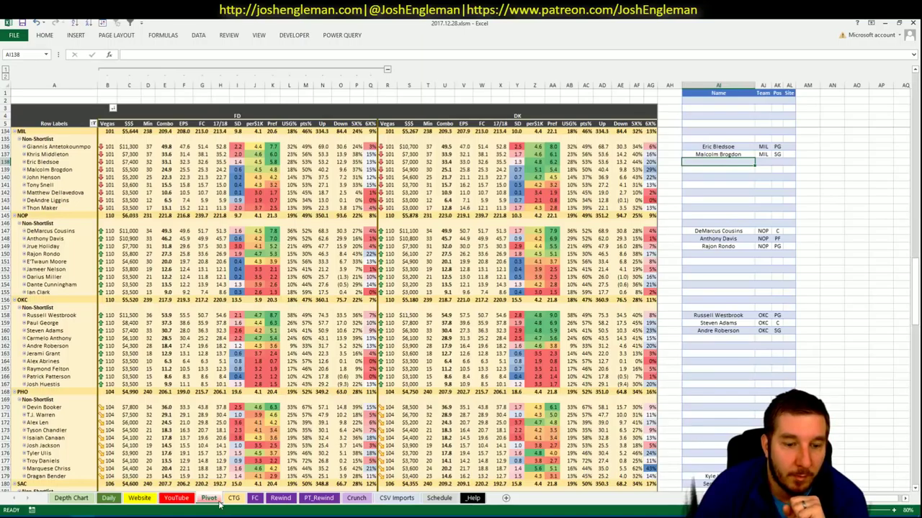
click(225, 502)
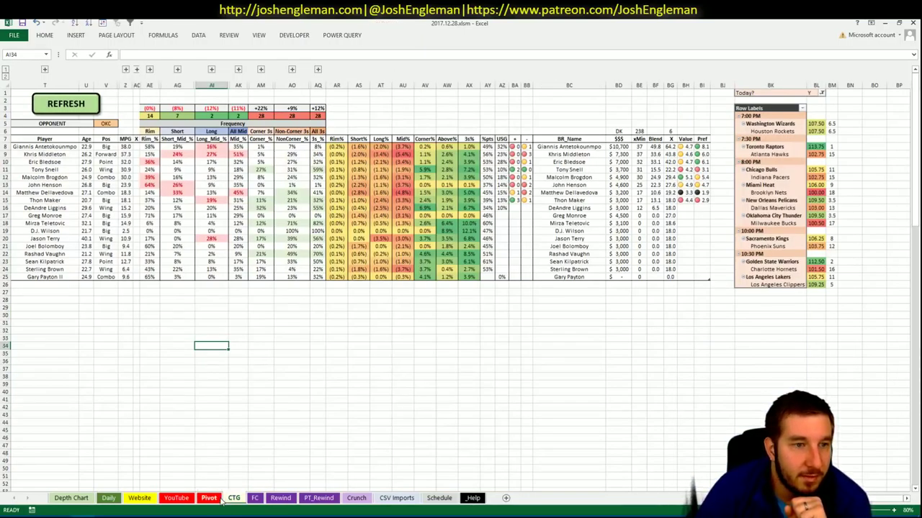
click(216, 502)
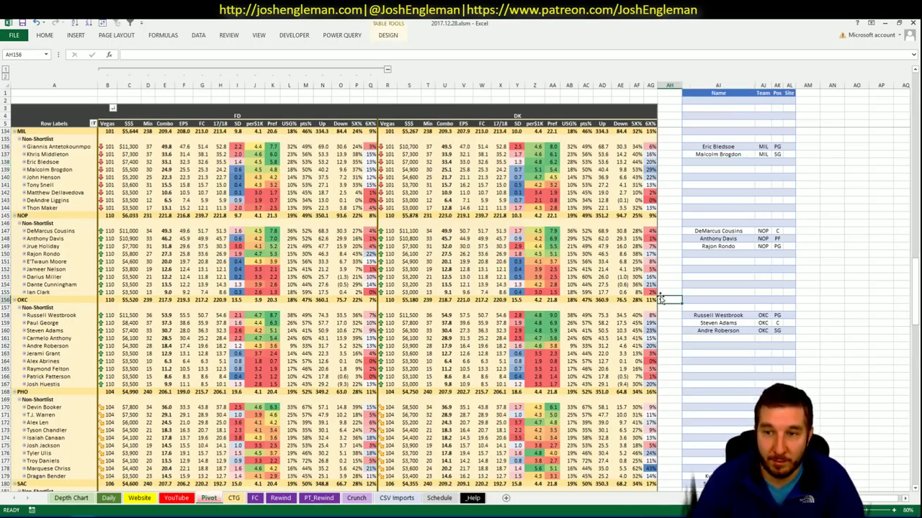
On the CTG sheet, set the opponent to PHO for the Sacramento matchup.
click(234, 498)
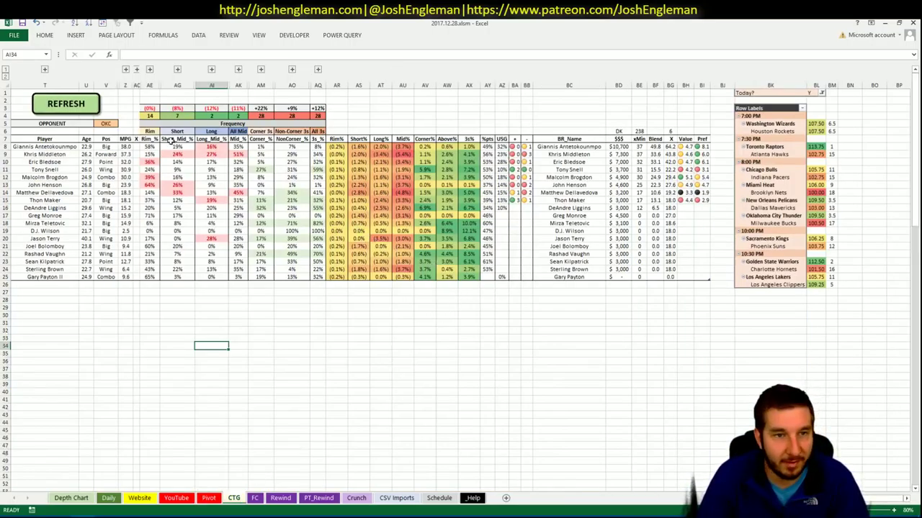
click(103, 124)
text(SA)
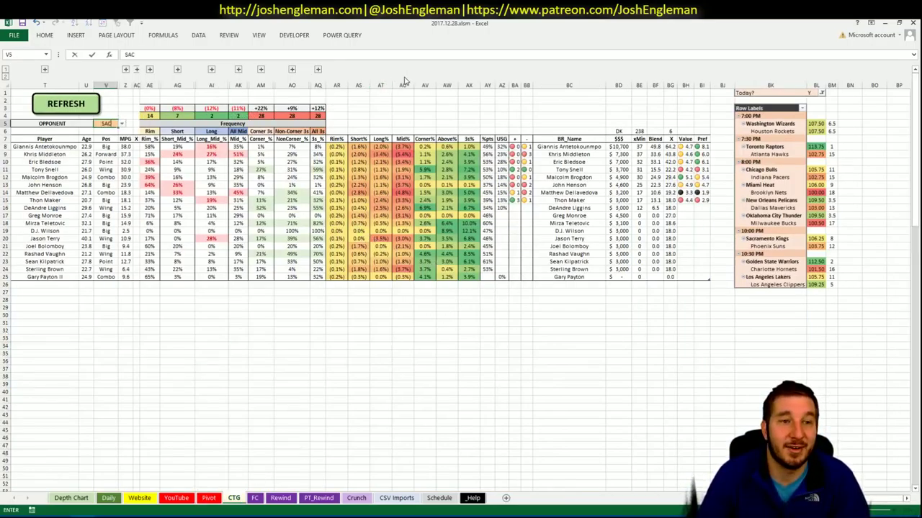
text(C)
key(Tab)
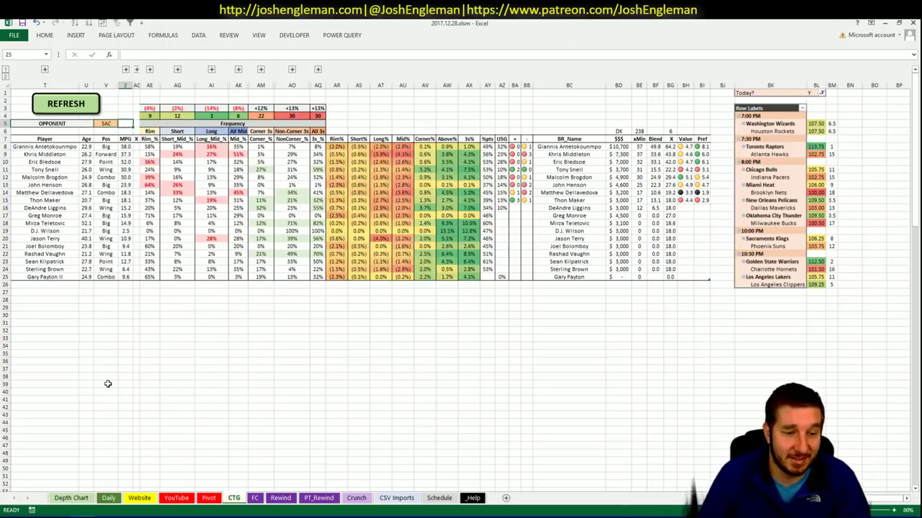
click(106, 124)
text(PHO)
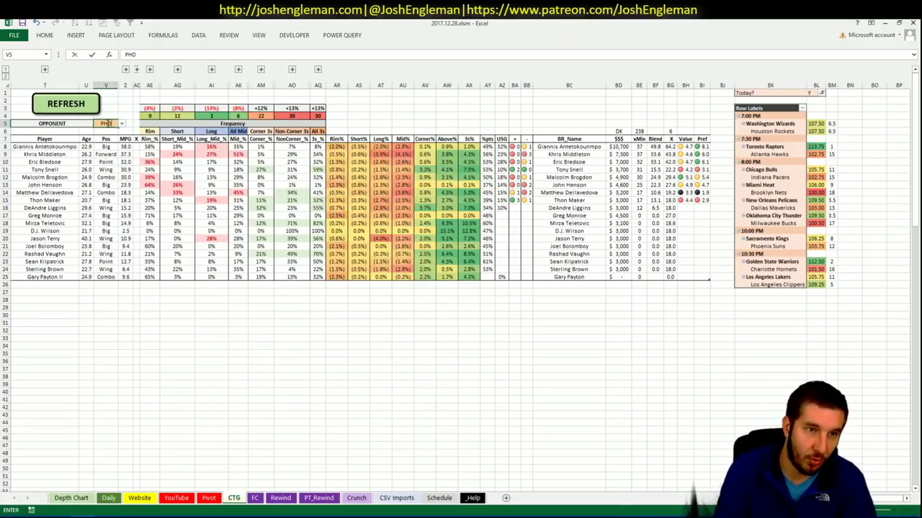
key(Return)
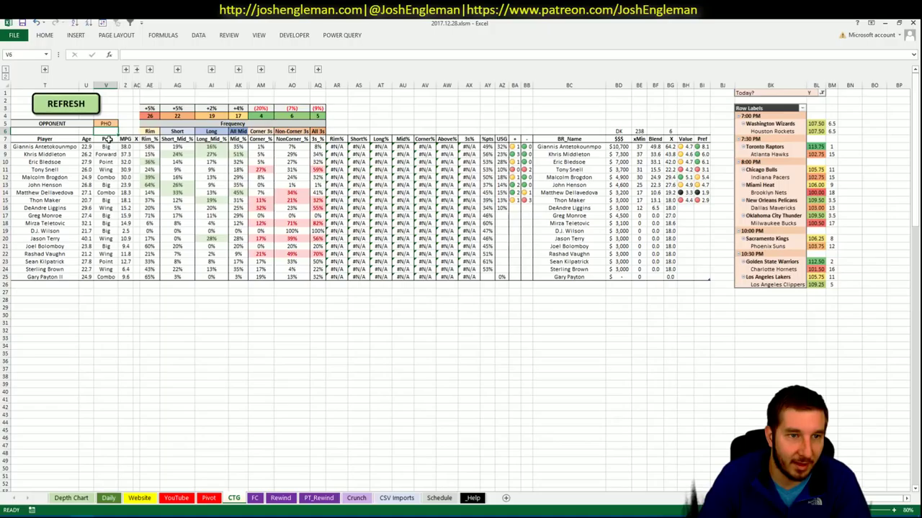
Replace [Team] with [BR_Team] in the Rim% to 3s% formulas in AR8:AX8 and fill them down to row 34.
click(383, 154)
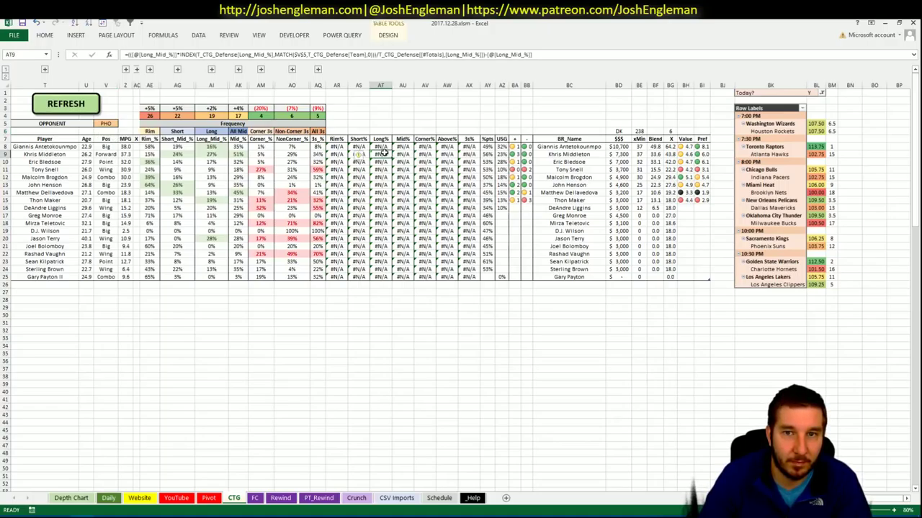
click(117, 125)
click(358, 170)
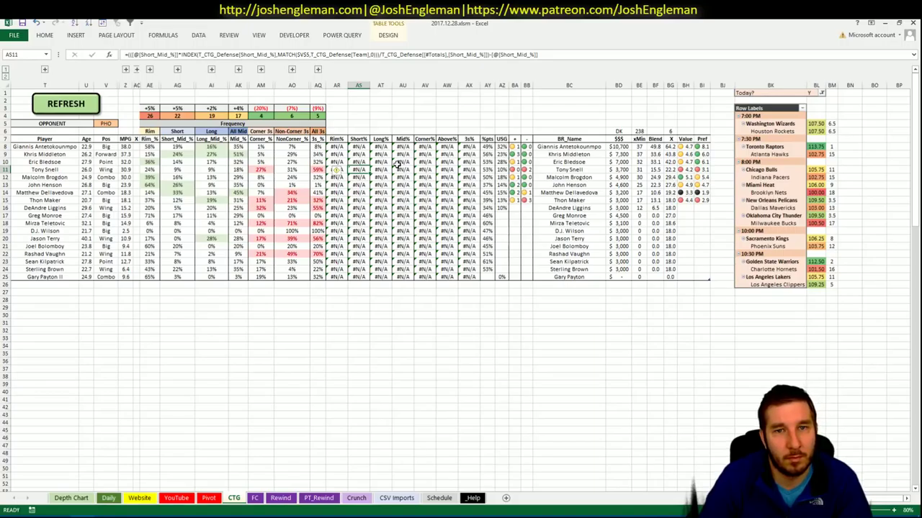
click(336, 146)
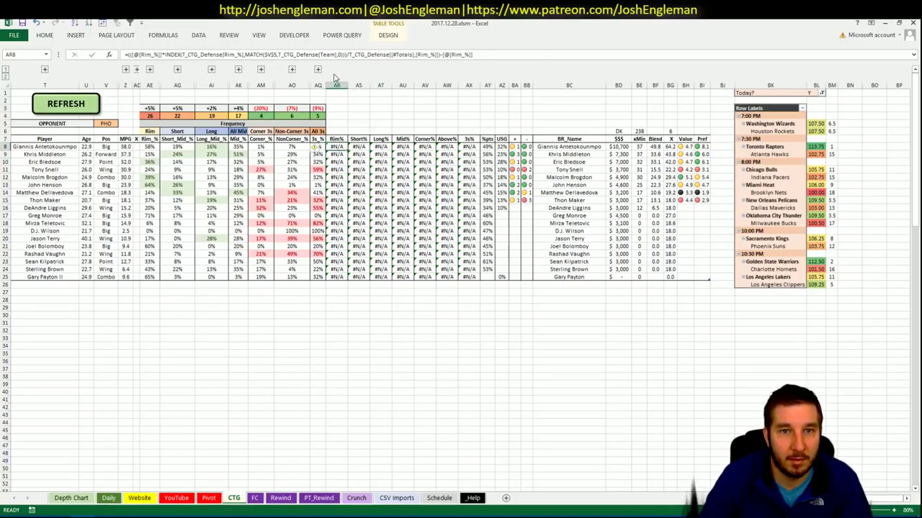
drag(339, 146, 469, 144)
key(ctrl+f)
click(263, 410)
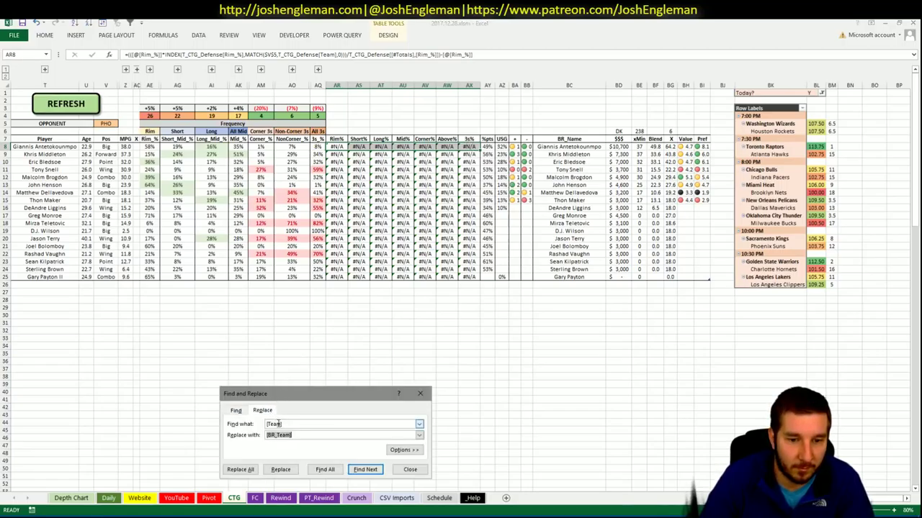
click(240, 470)
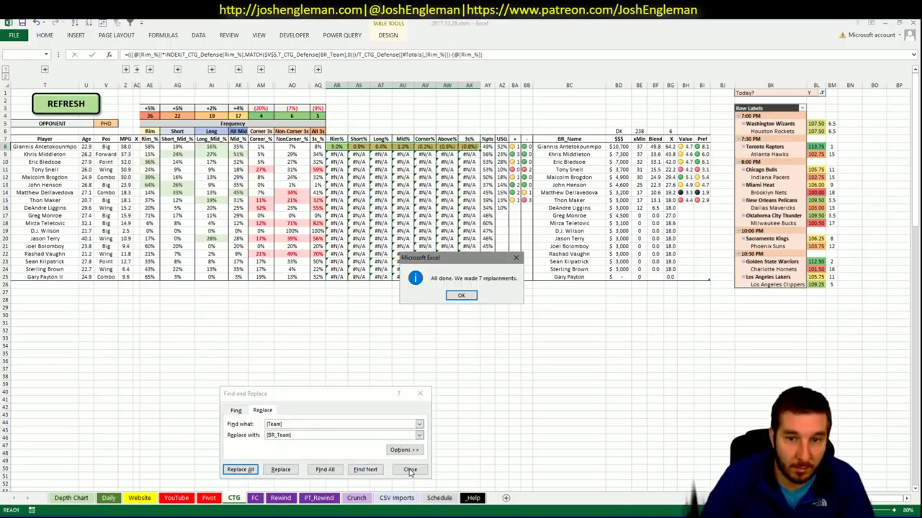
click(463, 296)
click(410, 470)
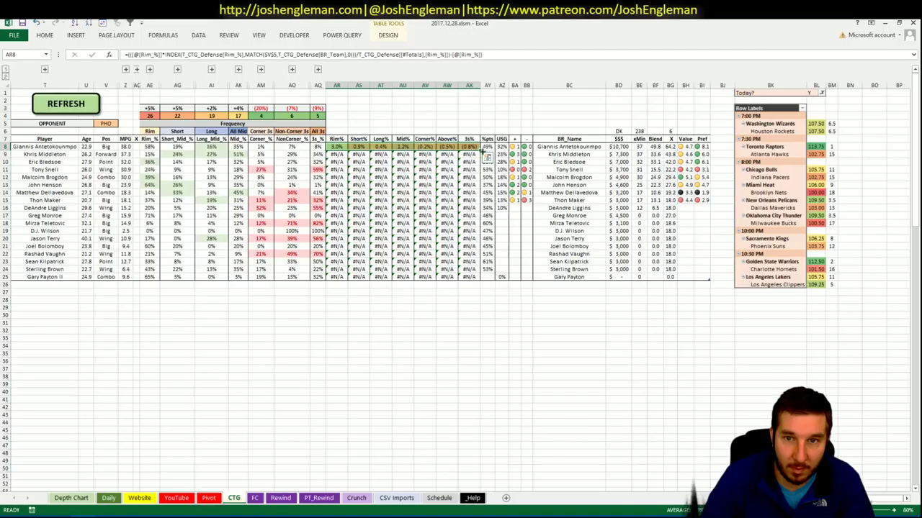
drag(480, 150, 468, 335)
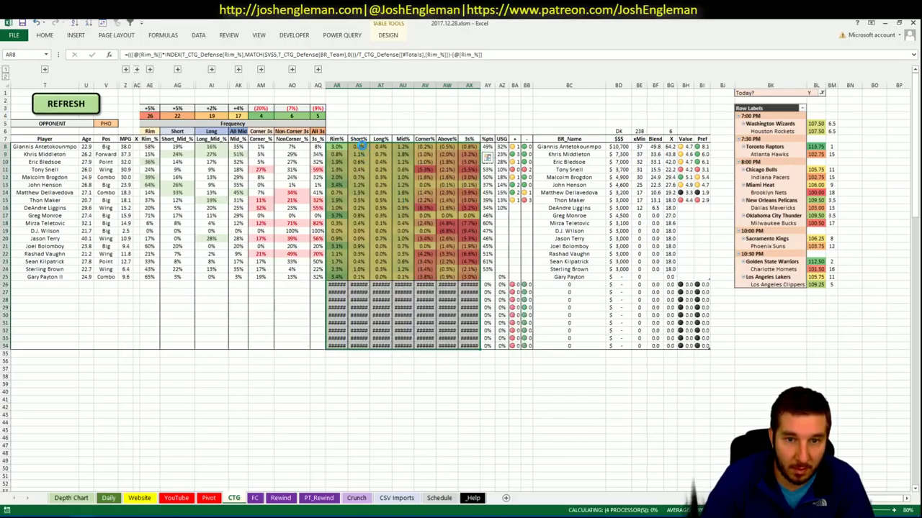
Delete table rows 8 to 29 from the CTG table to clear out the Bucks players.
drag(362, 145, 351, 307)
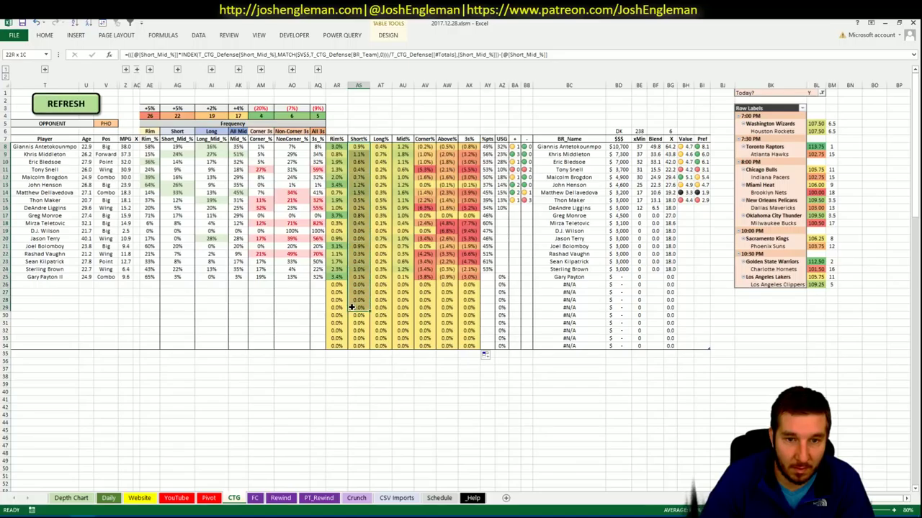
right_click(352, 307)
mouse_move(418, 178)
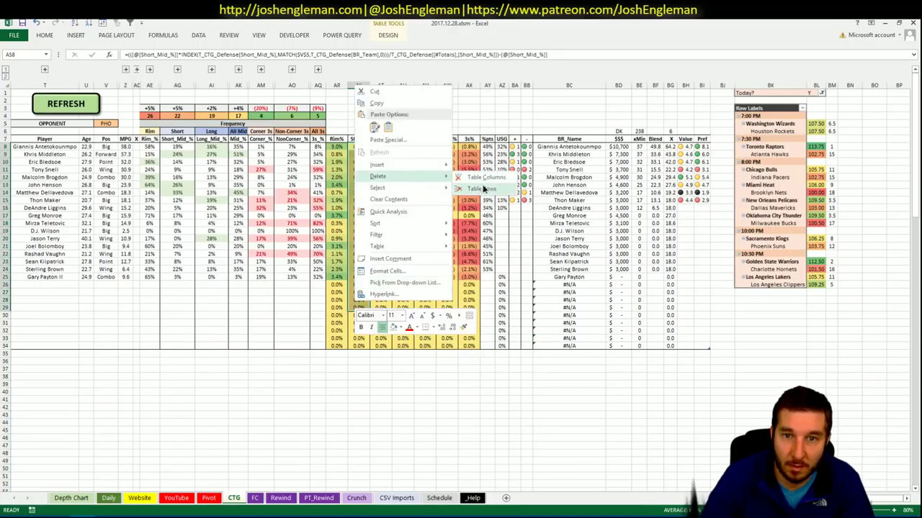
click(483, 189)
click(177, 346)
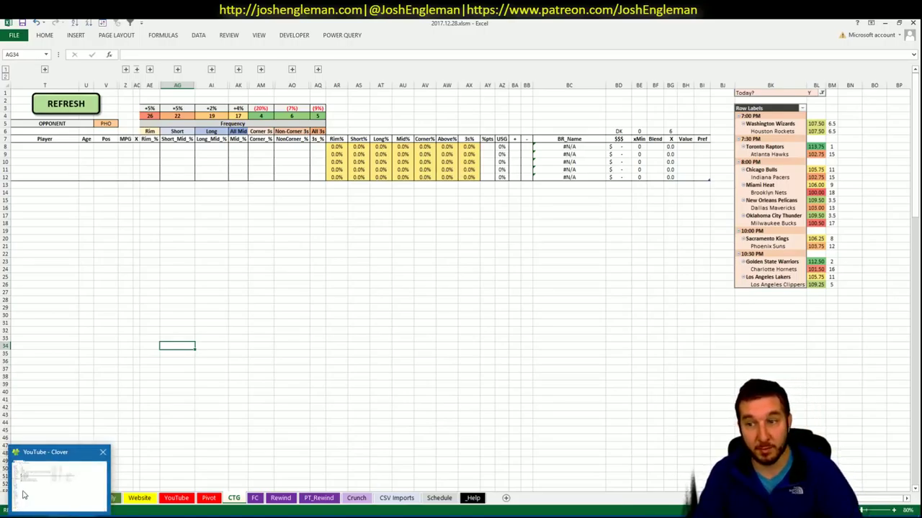
Switch to the browser, open the Sacramento Kings page on Cleaning the Glass and select all player rows in the Shooting: Frequency table.
click(58, 517)
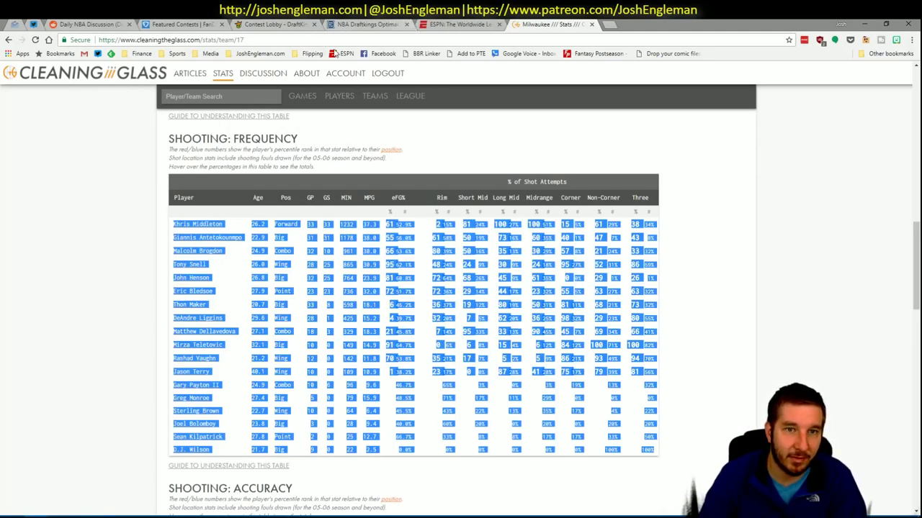
click(252, 99)
text(sac)
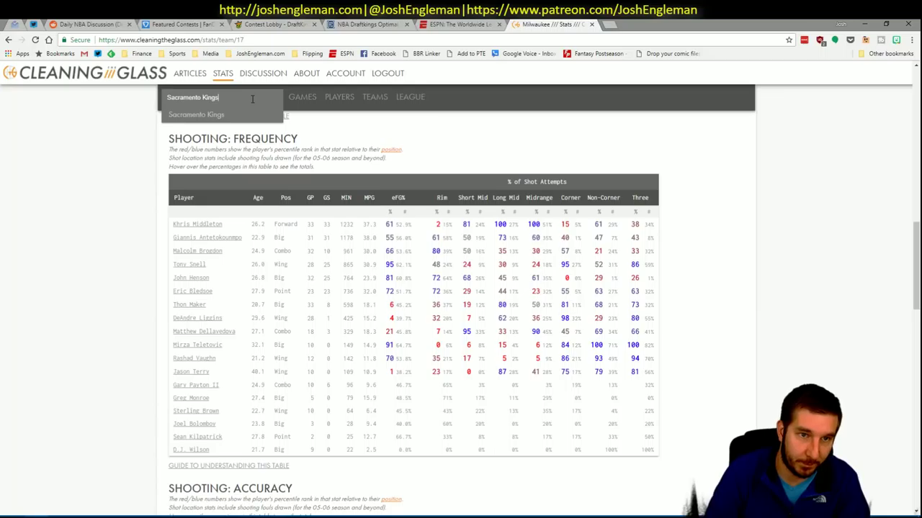
key(Return)
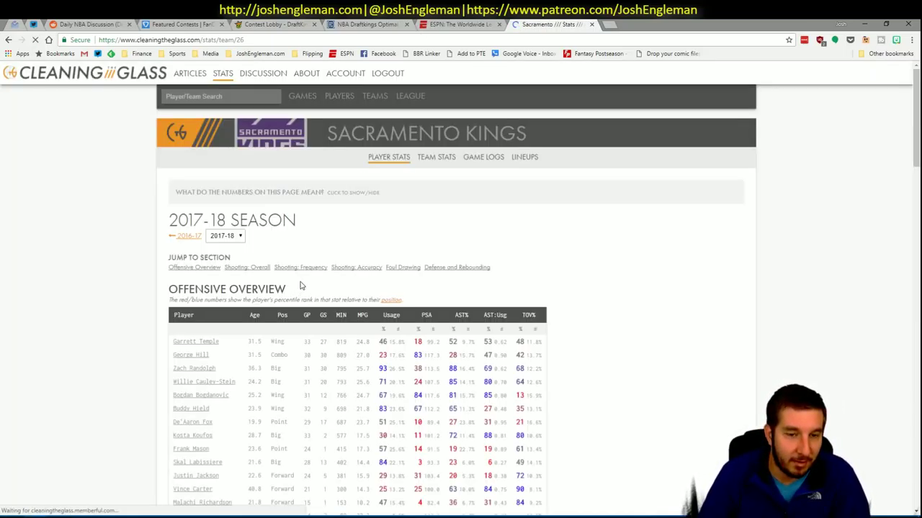
click(308, 271)
drag(638, 414, 175, 232)
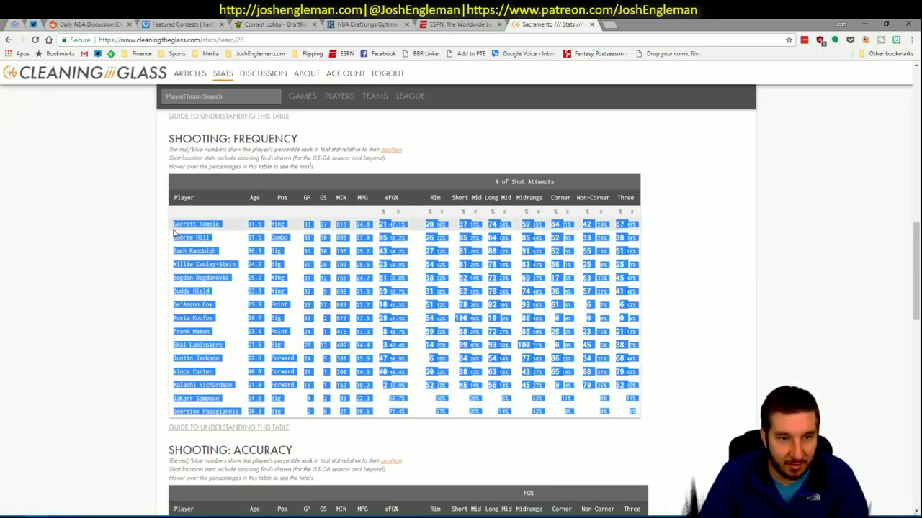
Switch back to Excel, refresh the CTG sheet with the Kings' shooting rows and review their matchup against PHO.
key(alt+Tab)
click(67, 105)
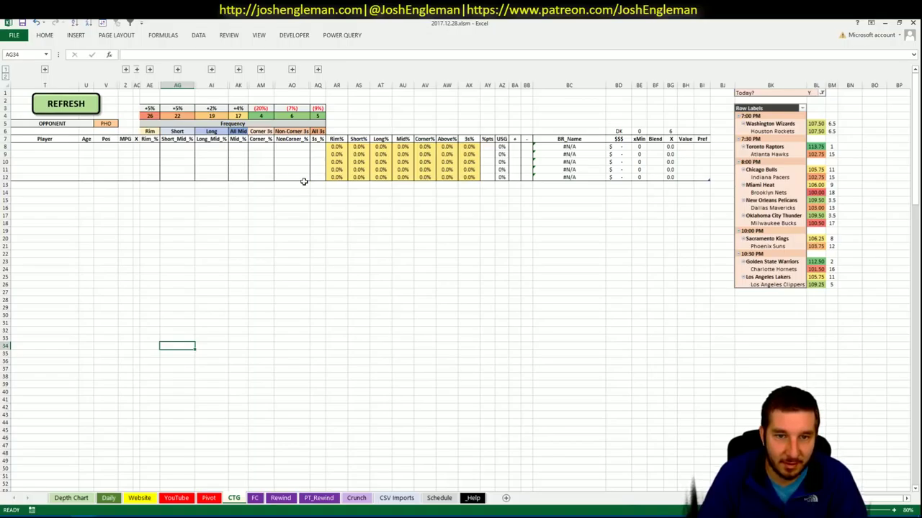
click(360, 162)
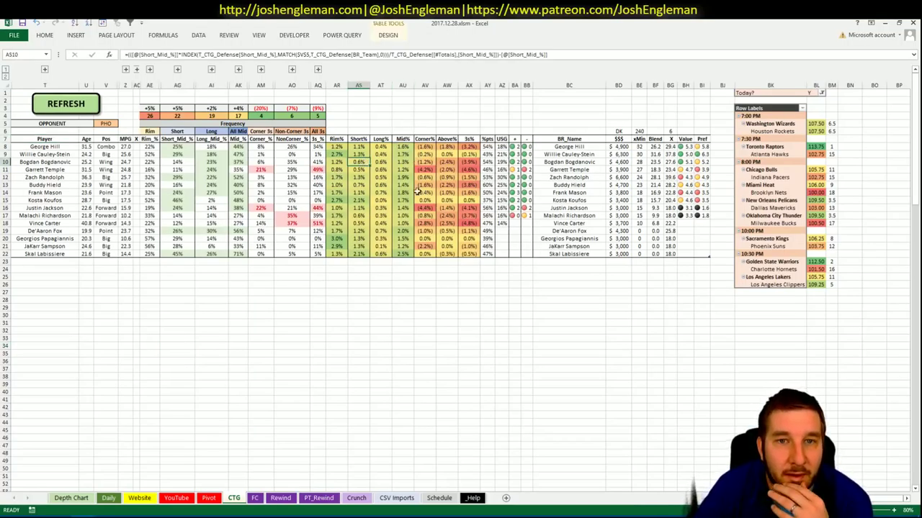
click(424, 215)
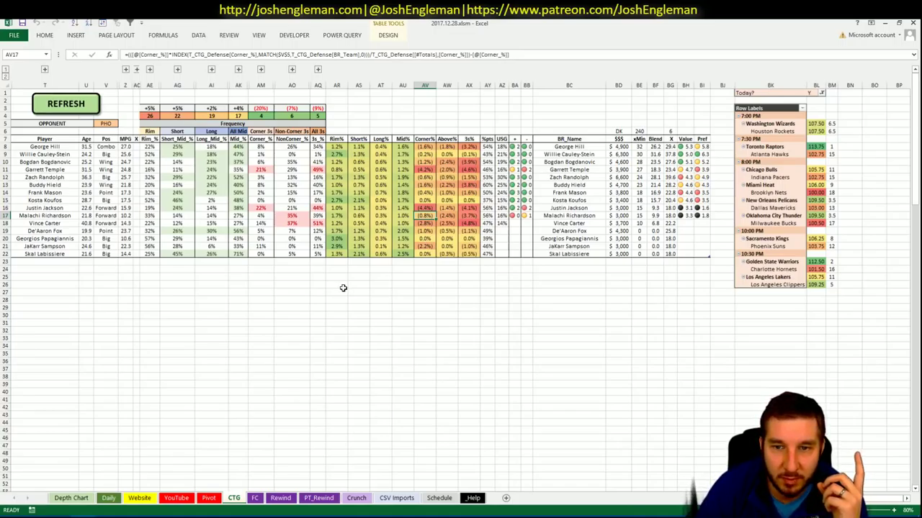
Review the SAC projections on the Pivot sheet and add Zach Randolph to the shortlist in AI182 with site FD.
click(209, 499)
click(272, 181)
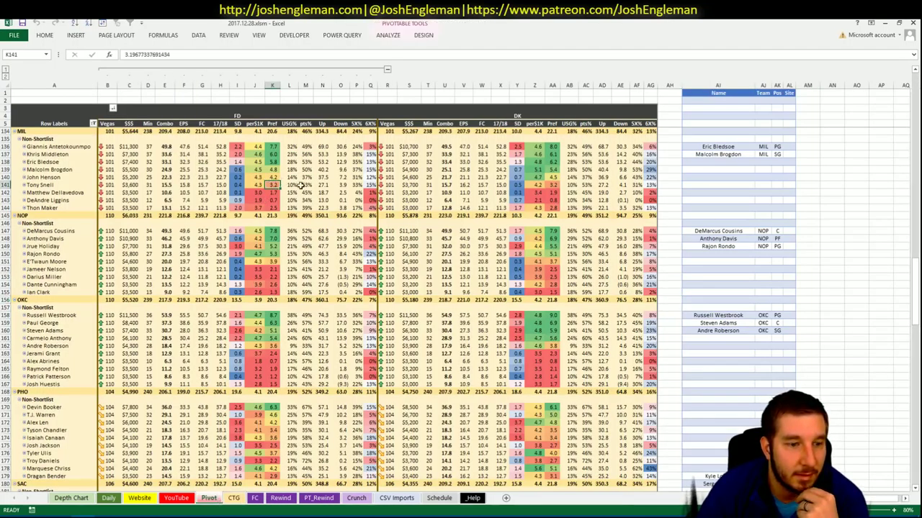
scroll(302, 186, down, 14)
scroll(317, 186, down, 1)
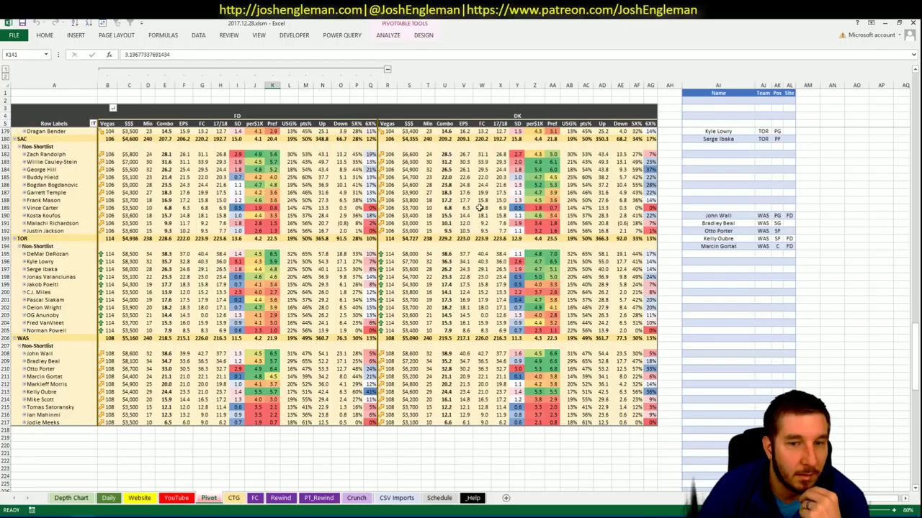
click(914, 488)
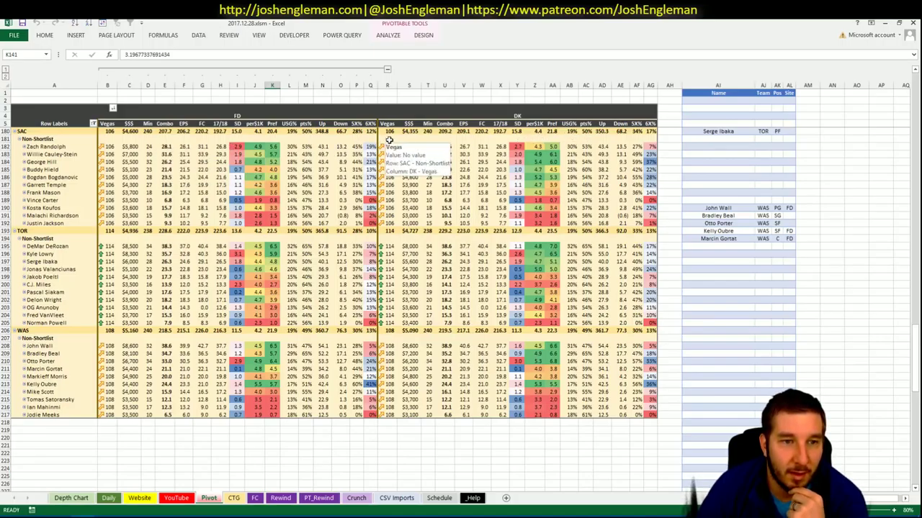
click(690, 145)
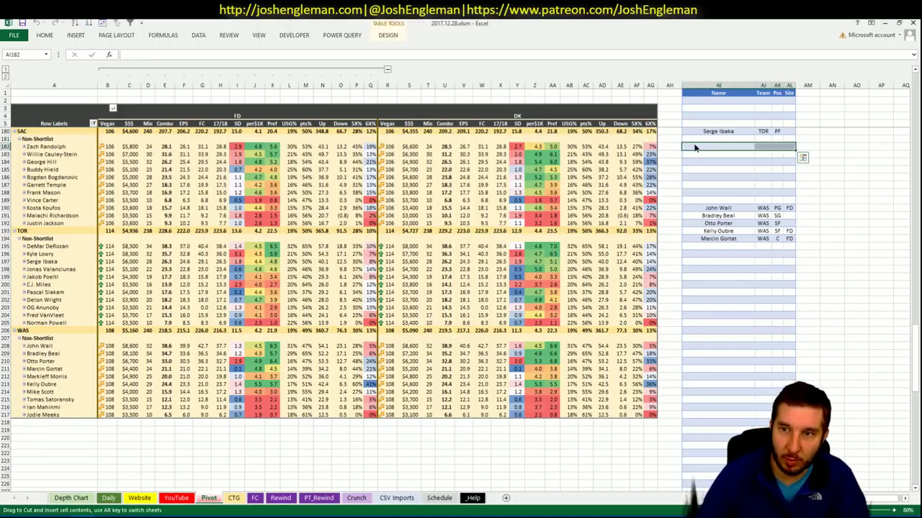
text(Zach Randolph)
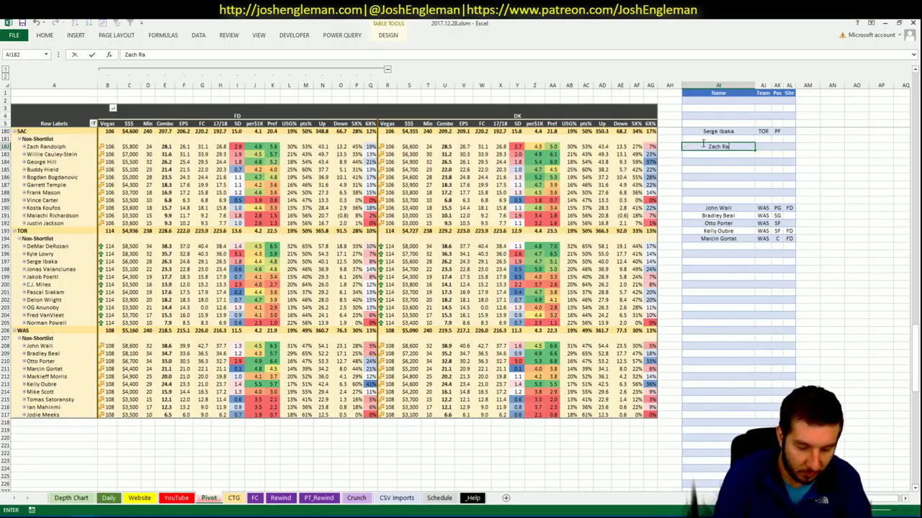
key(Tab)
key(Tab)
key(Tab)
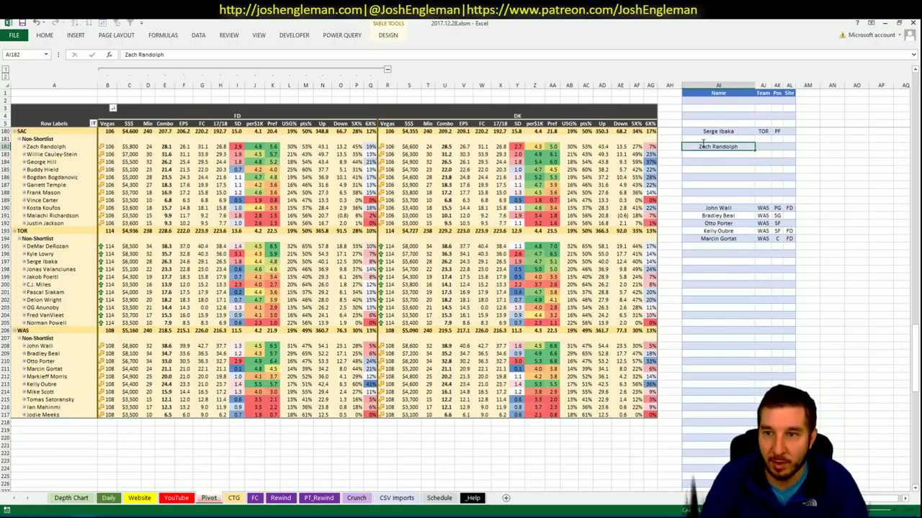
text(FD)
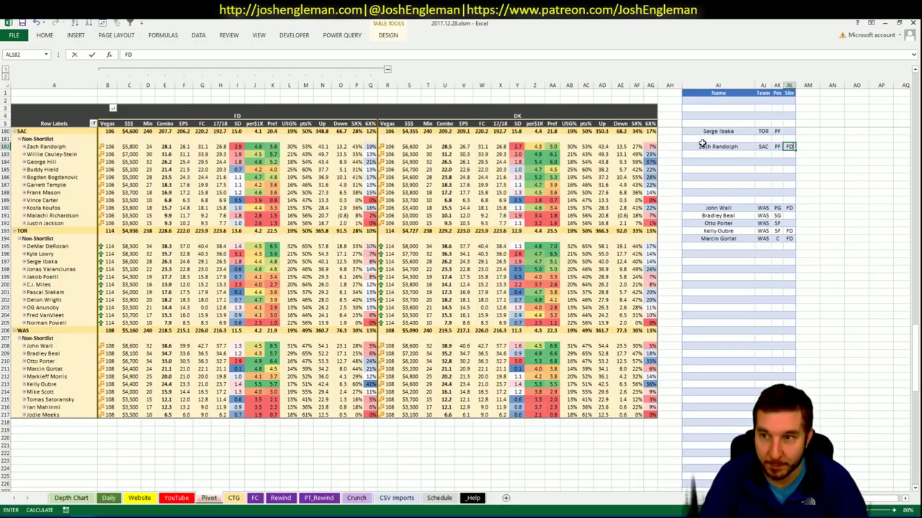
key(Return)
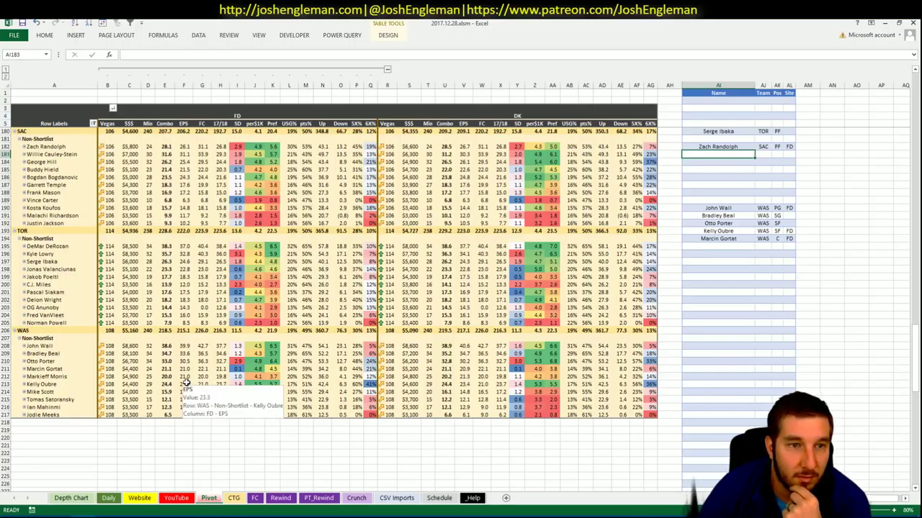
Filter the YouTube sheet's game log to team SAC.
click(176, 499)
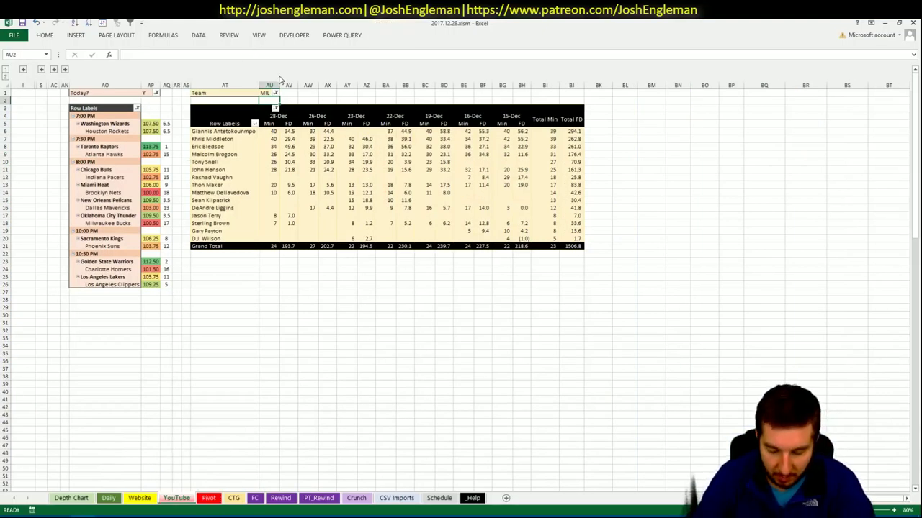
key(Up)
text(SAC)
key(Return)
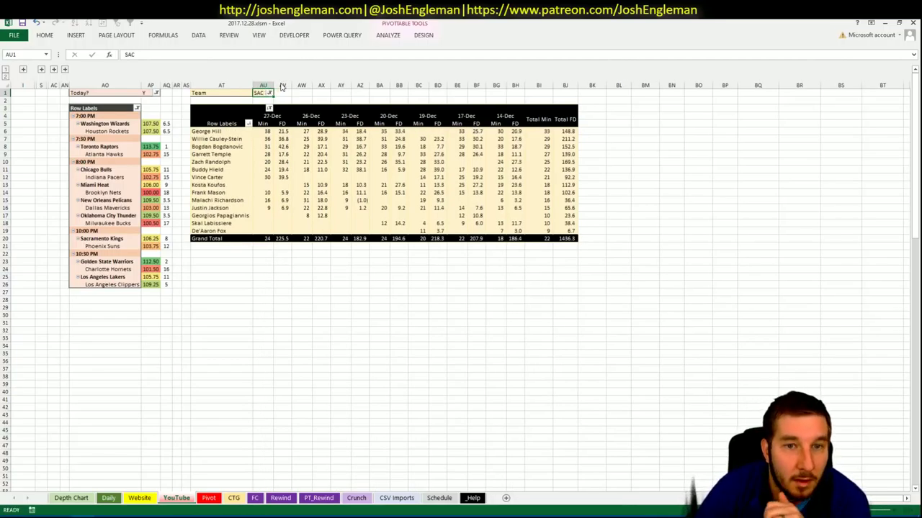
Add Willie Cauley-Stein to the Pivot sheet's shortlist in AI183.
click(208, 498)
text(Willie)
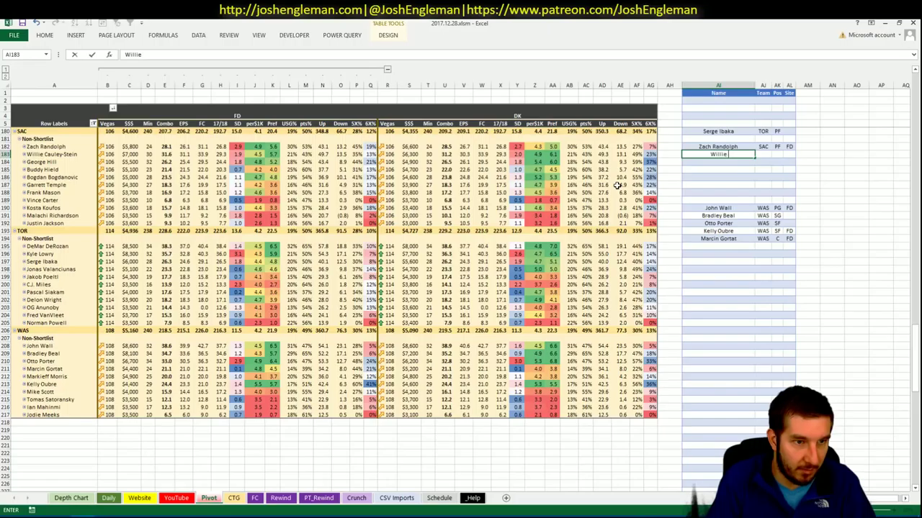
text( Cauley-Steine)
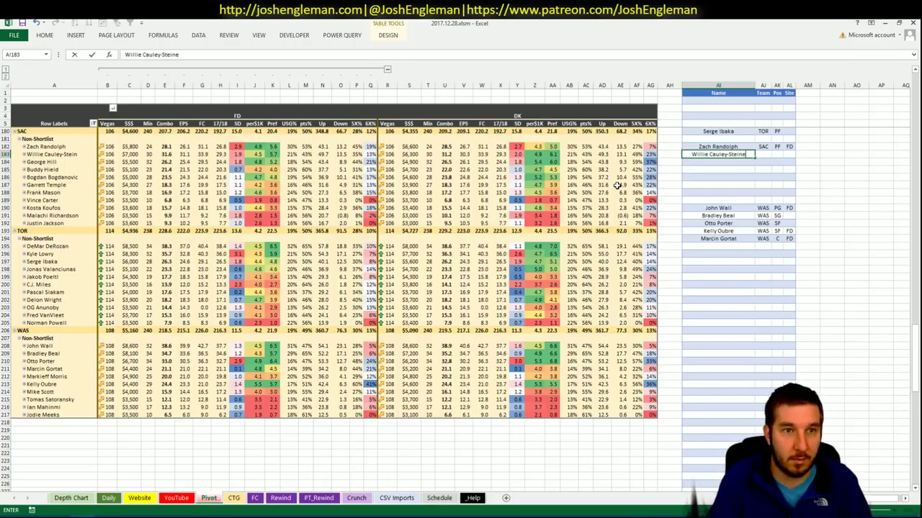
key(BackSpace)
key(Return)
text(\)
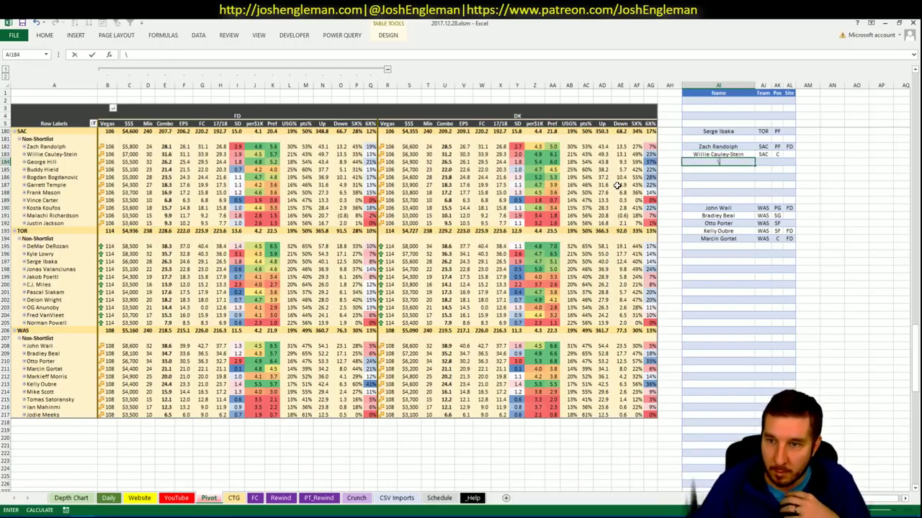
key(Escape)
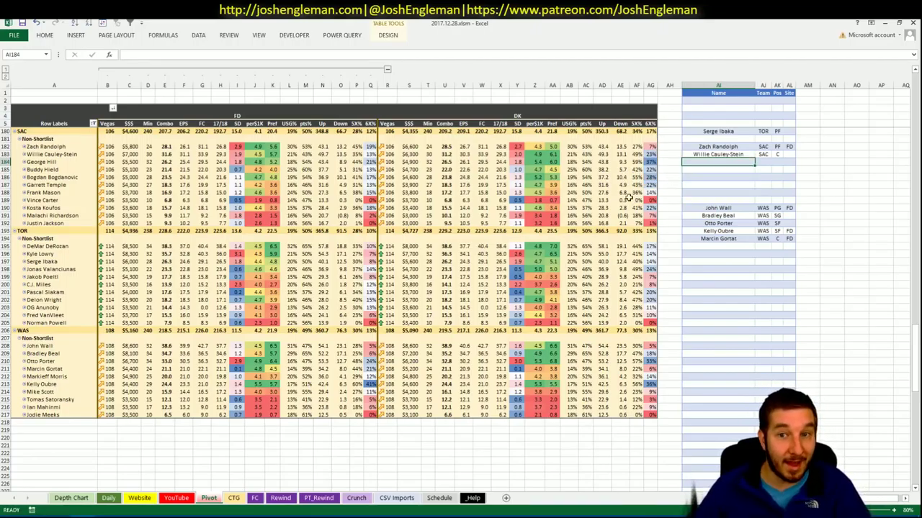
Compare the Kings on the YouTube and CTG sheets, and add George Hill to the Pivot sheet's shortlist in AI184.
click(189, 501)
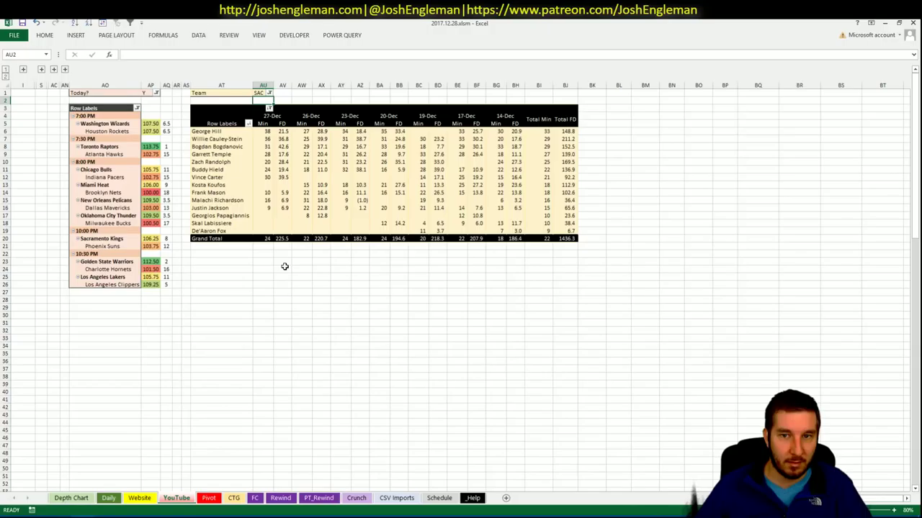
click(209, 499)
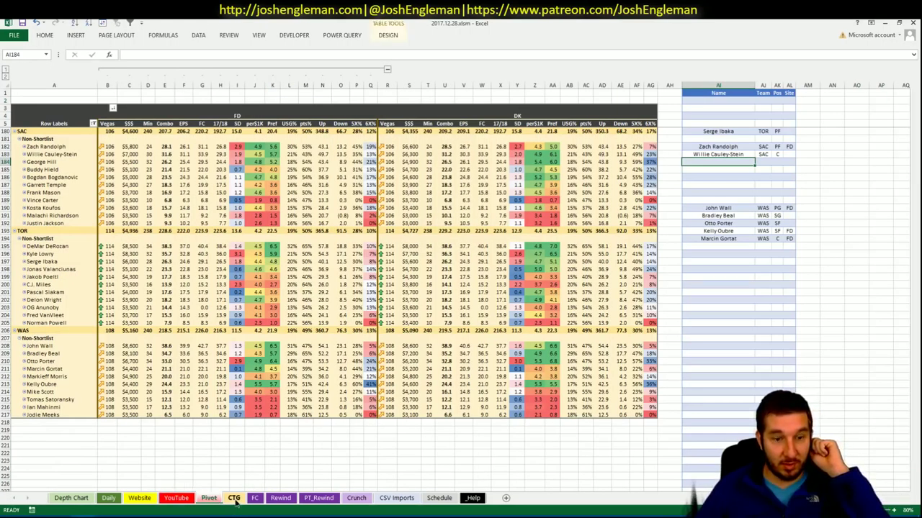
click(234, 498)
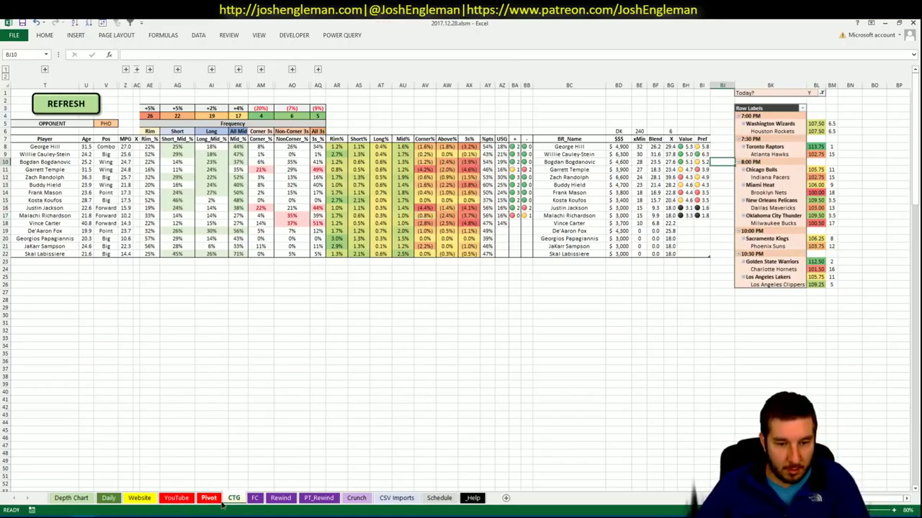
click(209, 498)
text(Geor)
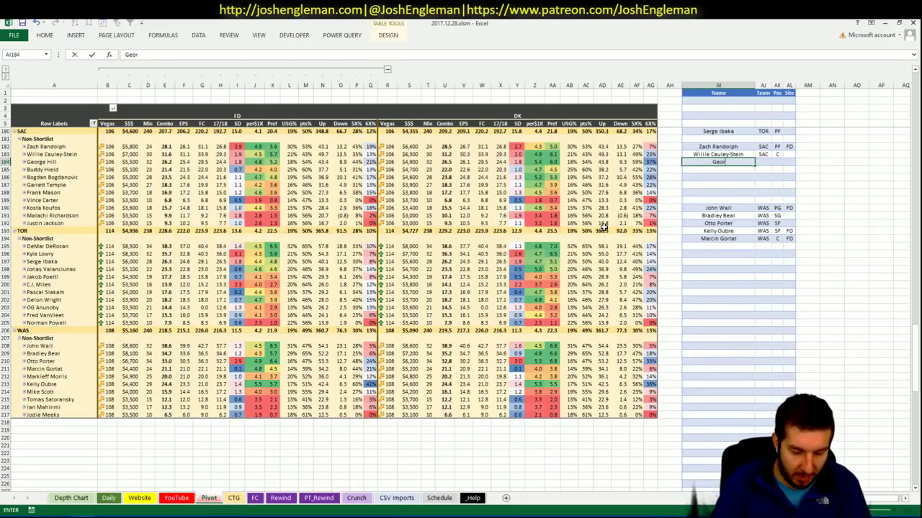
text(ge Hill)
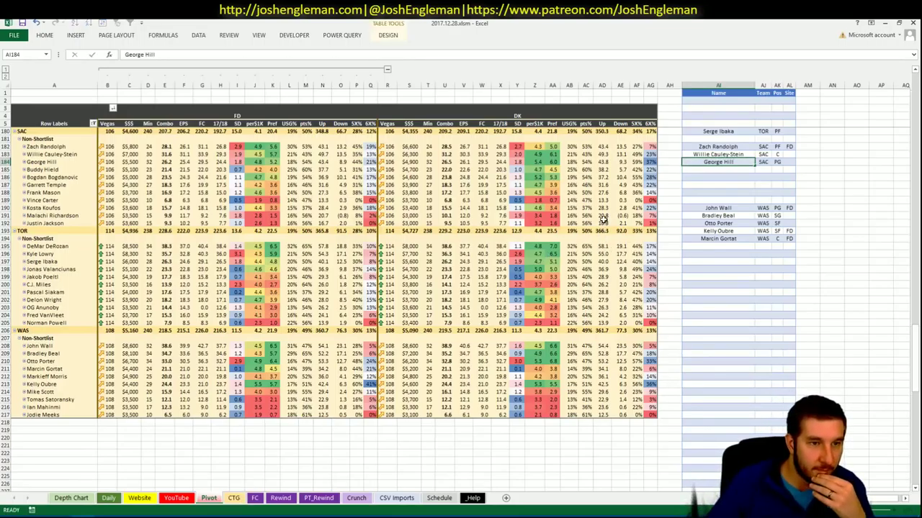
key(Return)
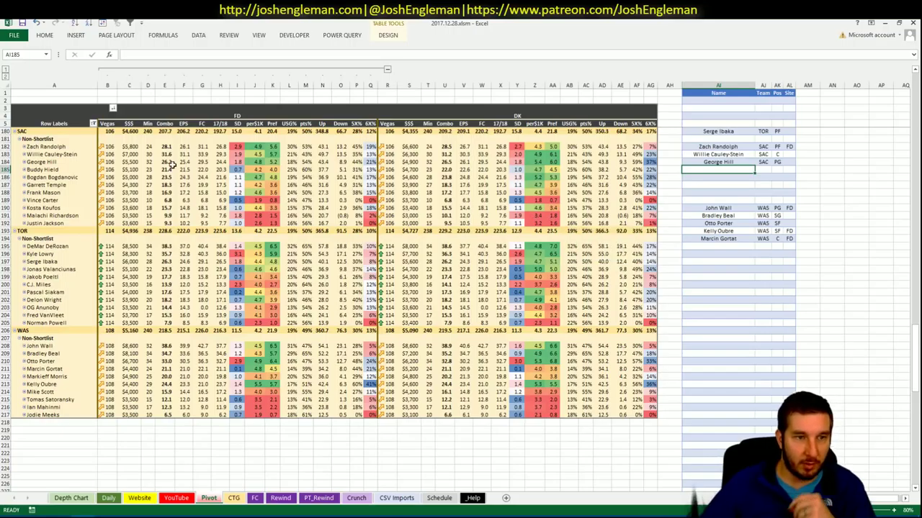
On the CTG sheet, set the opponent to SAC for the Phoenix matchup.
click(185, 361)
click(232, 500)
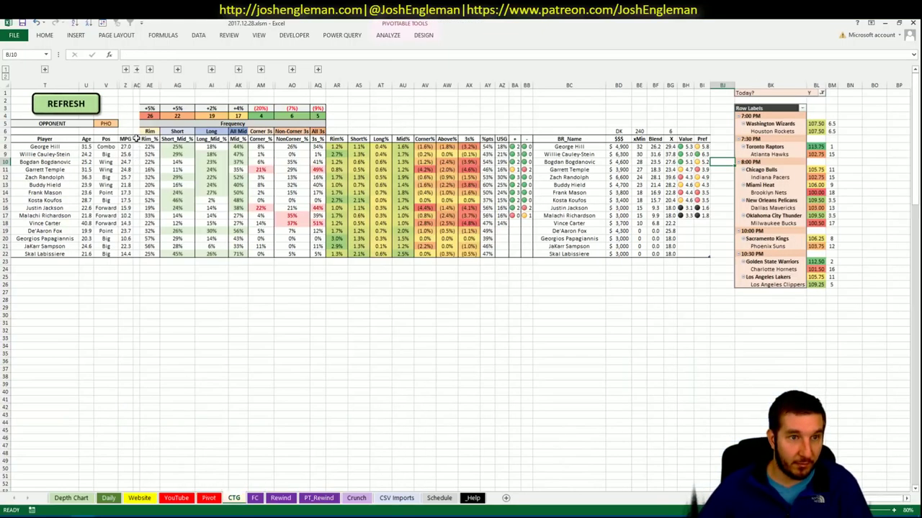
text(SAC)
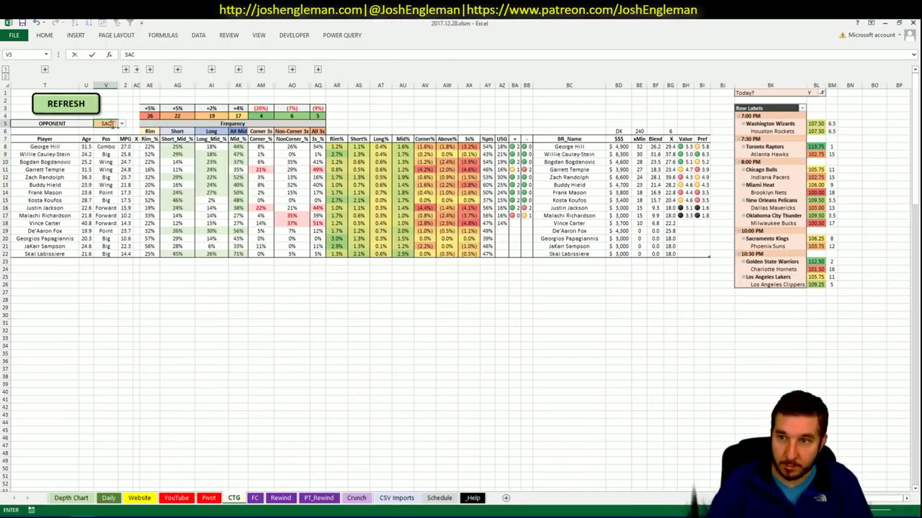
key(Return)
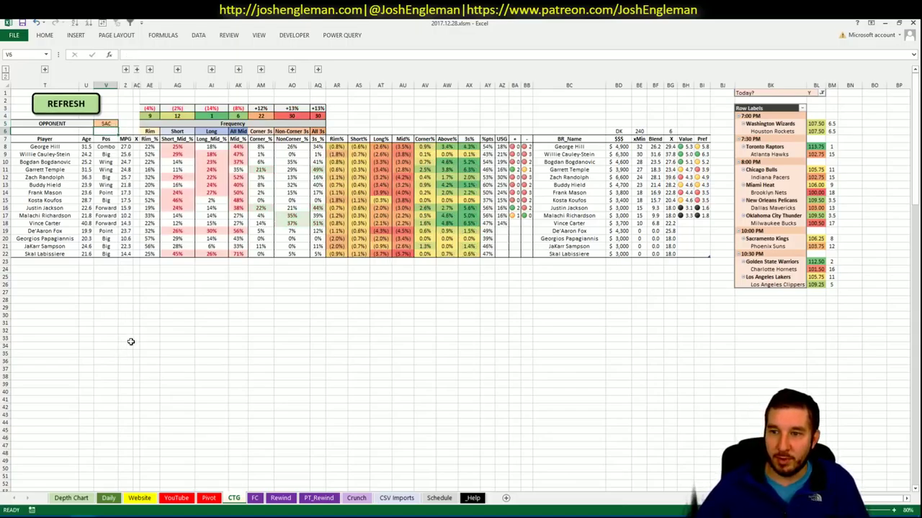
Select the Phoenix Suns' Shooting: Frequency player rows on Cleaning the Glass in the browser and refresh Excel's CTG sheet with them.
key(alt+Tab)
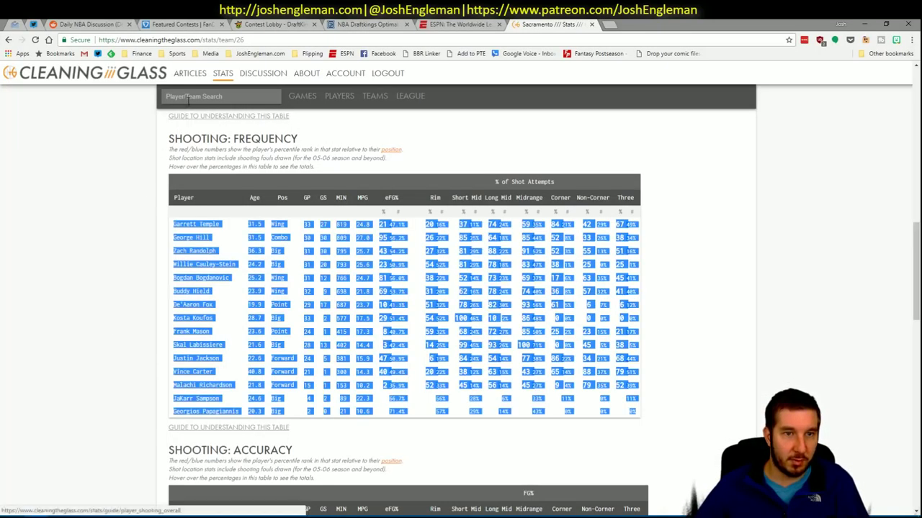
click(190, 99)
text(phoe)
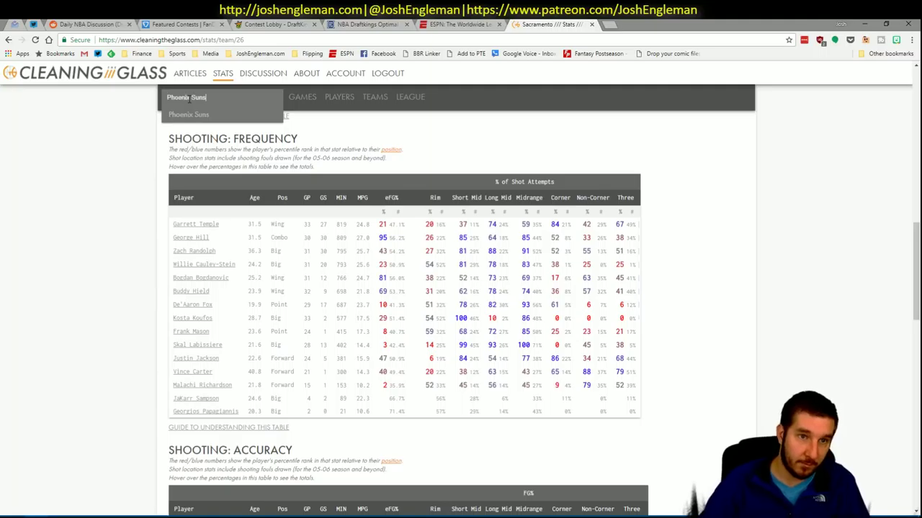
click(194, 117)
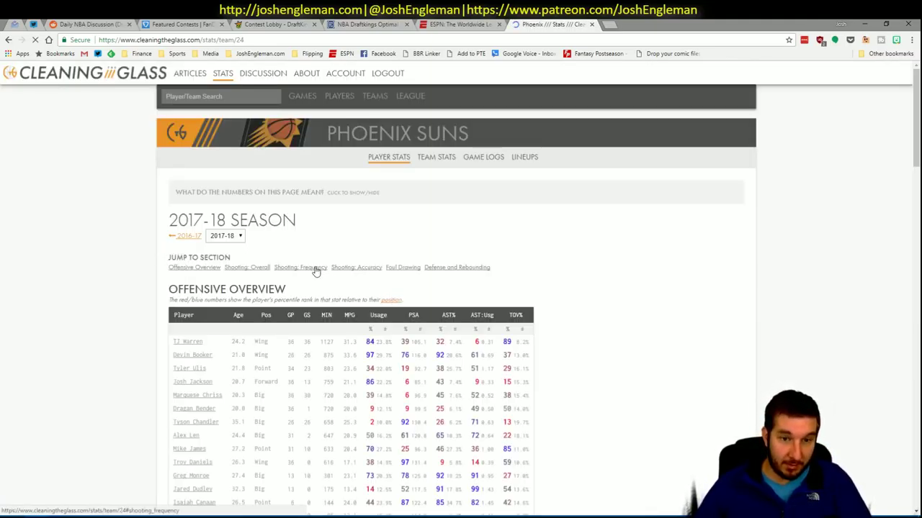
scroll(374, 267, down, 10)
drag(622, 412, 175, 229)
key(alt+Tab)
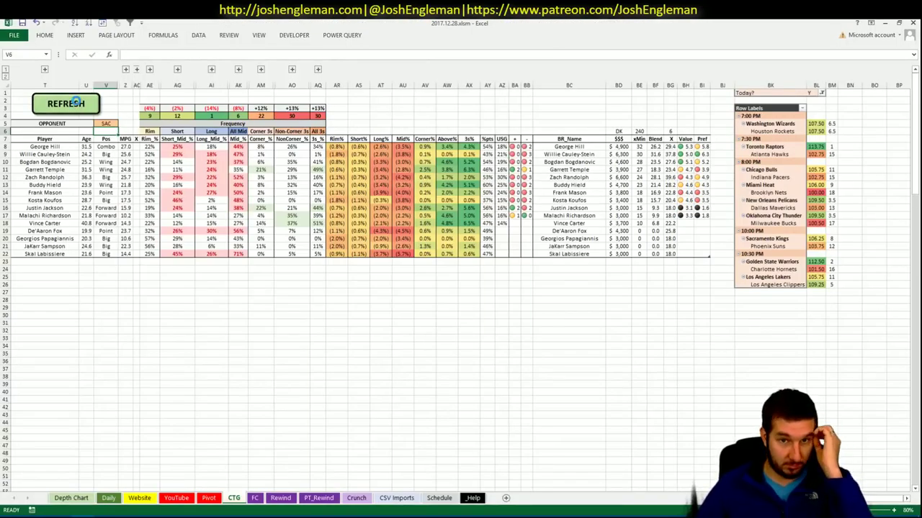
click(75, 102)
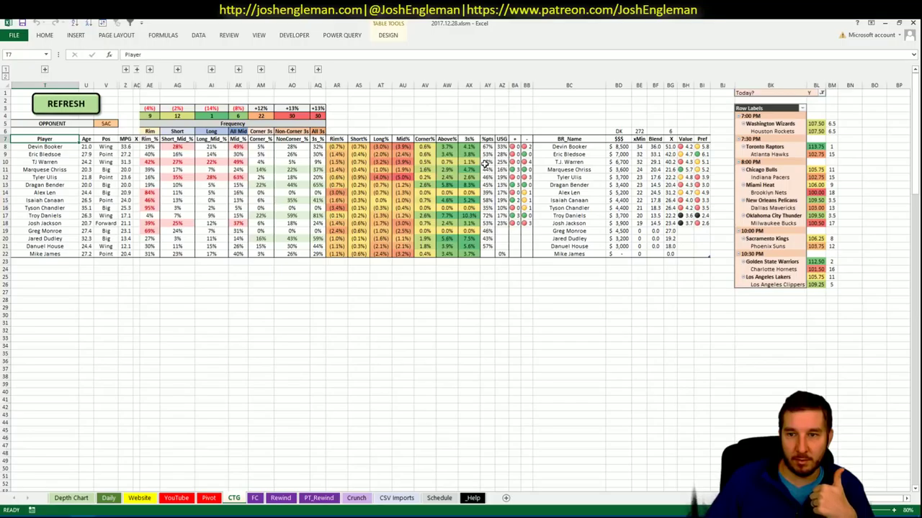
Check the Suns on the CTG and Depth Chart sheets, and add Devin Booker to the Pivot sheet's shortlist in AI170.
drag(639, 147, 640, 243)
click(72, 498)
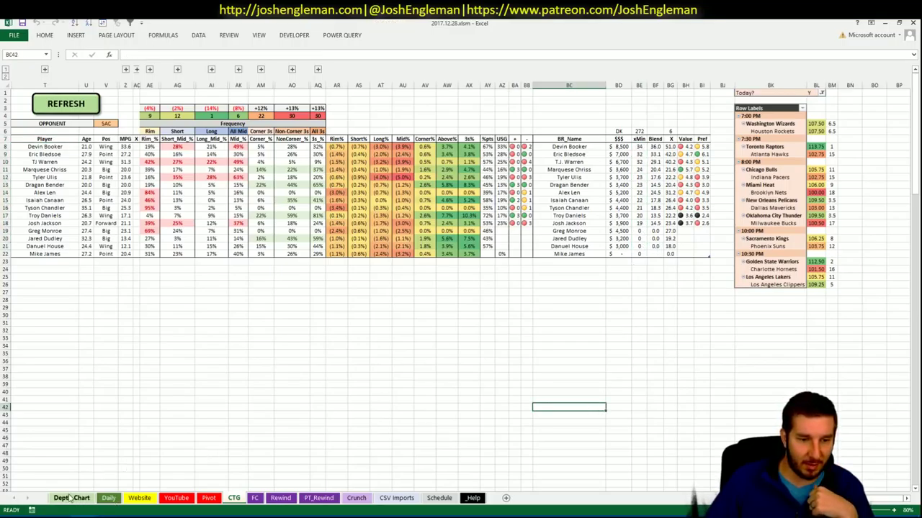
scroll(193, 354, up, 9)
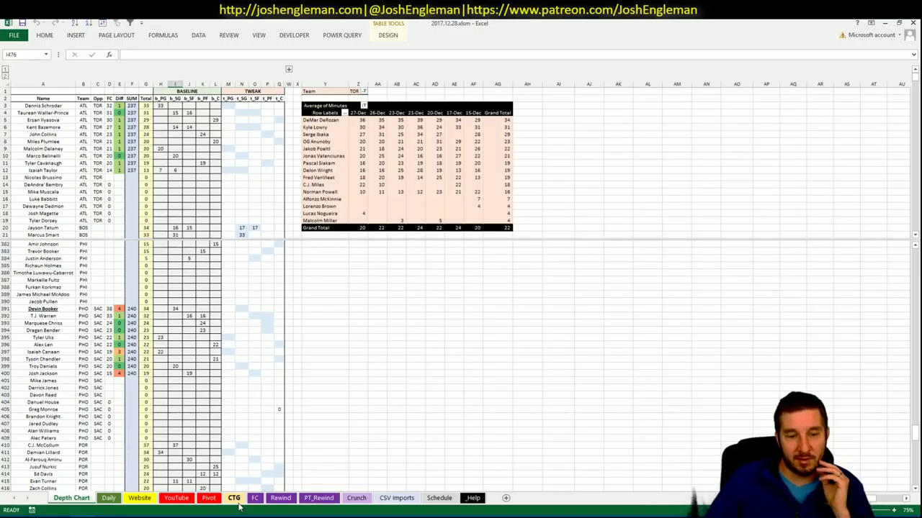
click(238, 504)
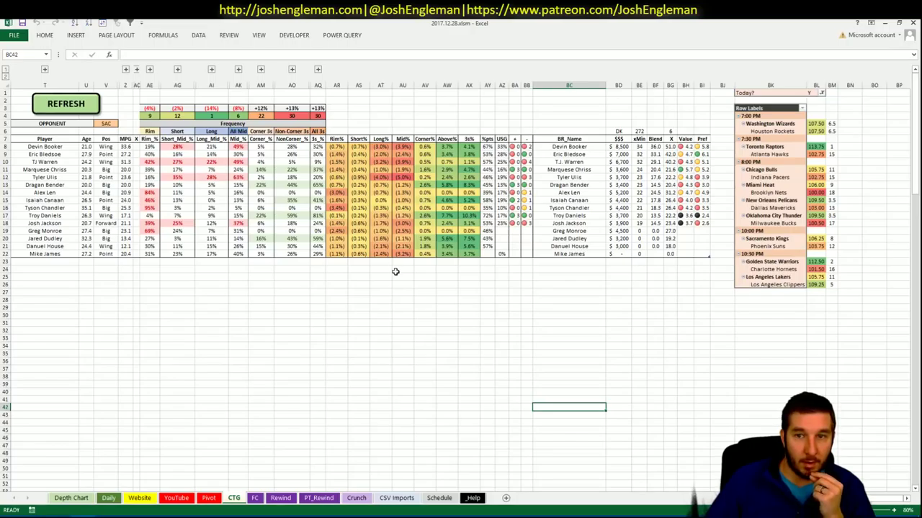
click(205, 499)
scroll(203, 400, up, 12)
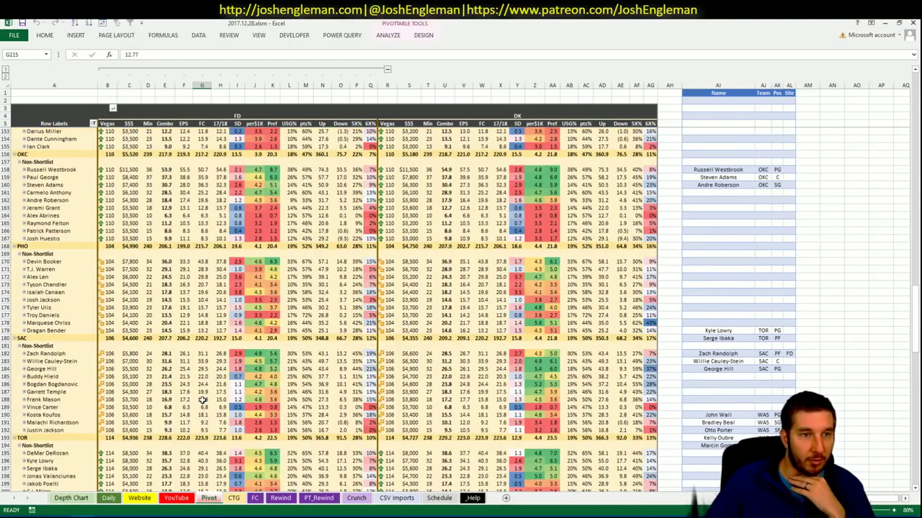
scroll(203, 401, down, 9)
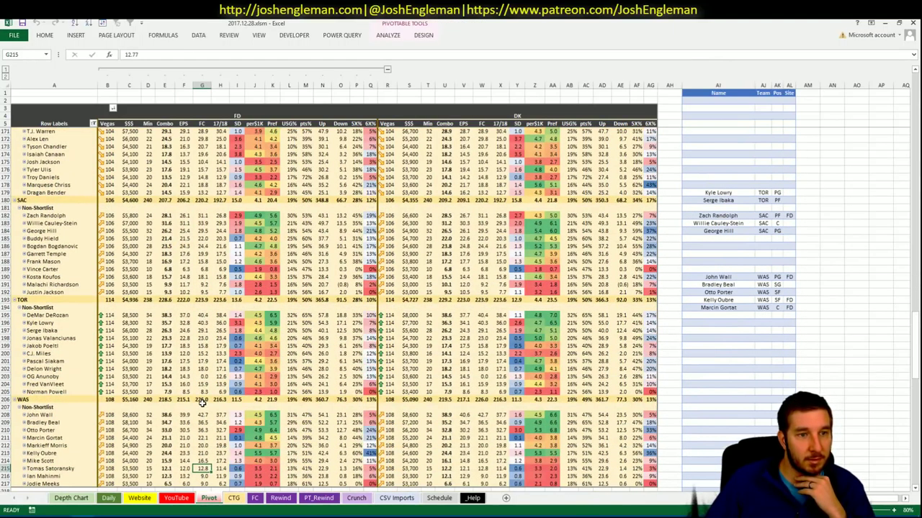
scroll(893, 83, up, 1)
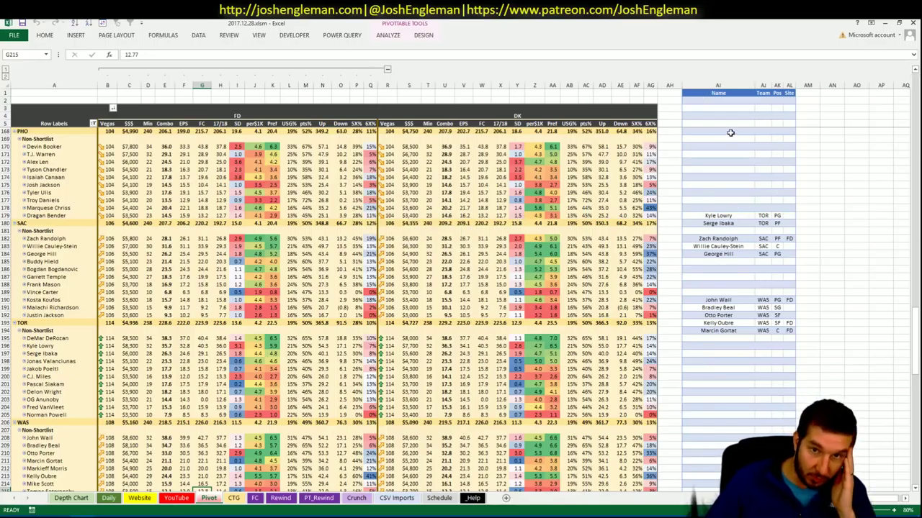
click(697, 146)
text(Devin Booker)
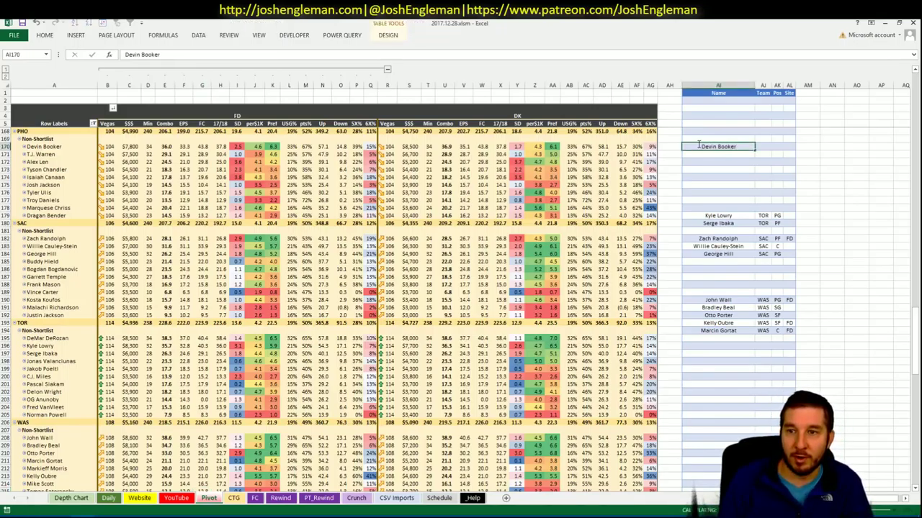
key(Tab)
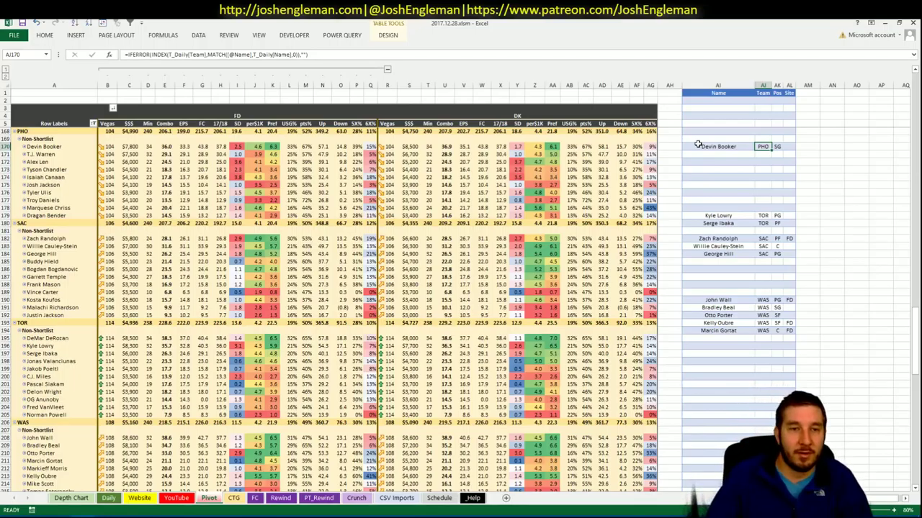
Compare the Suns' recent game log on the YouTube sheet with their projections on the Pivot sheet.
click(176, 498)
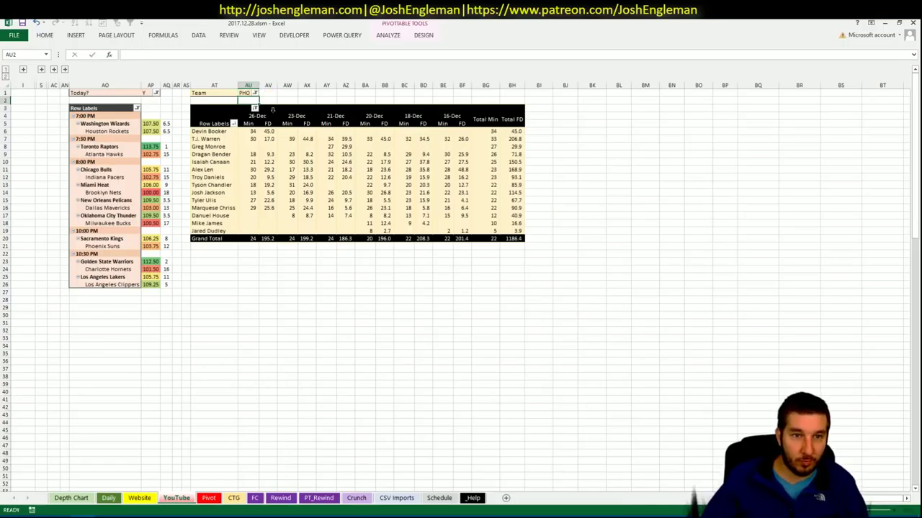
click(208, 500)
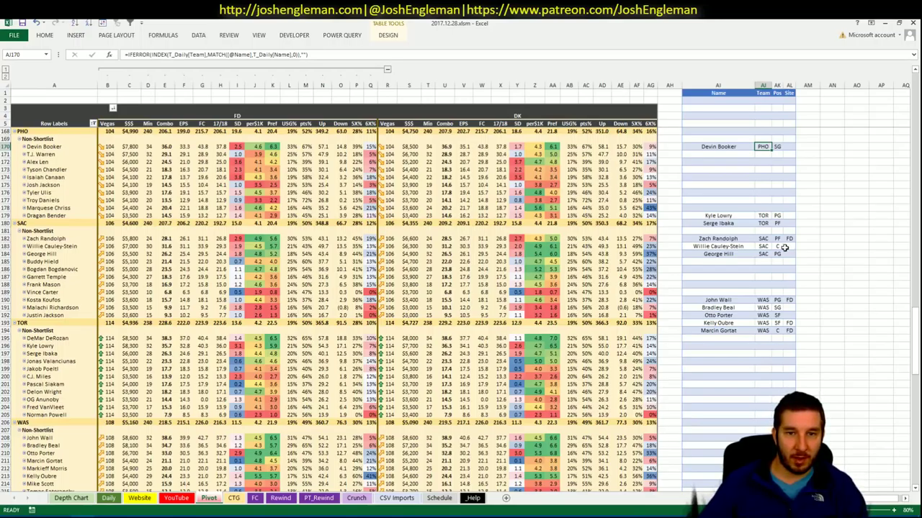
click(171, 500)
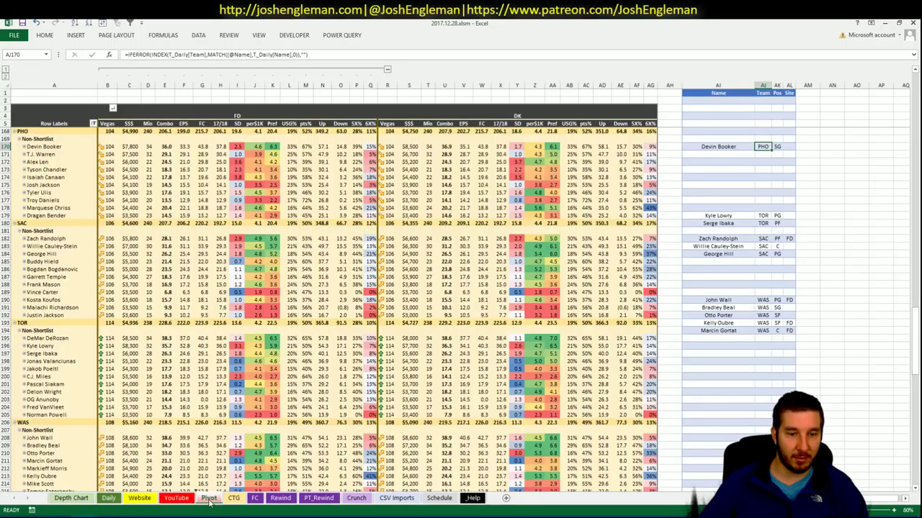
click(209, 499)
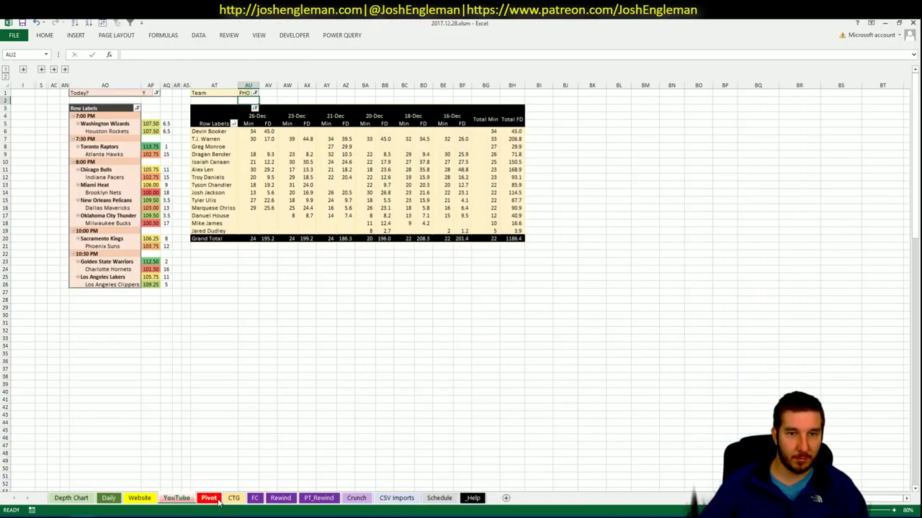
key(ctrl+Page_Up)
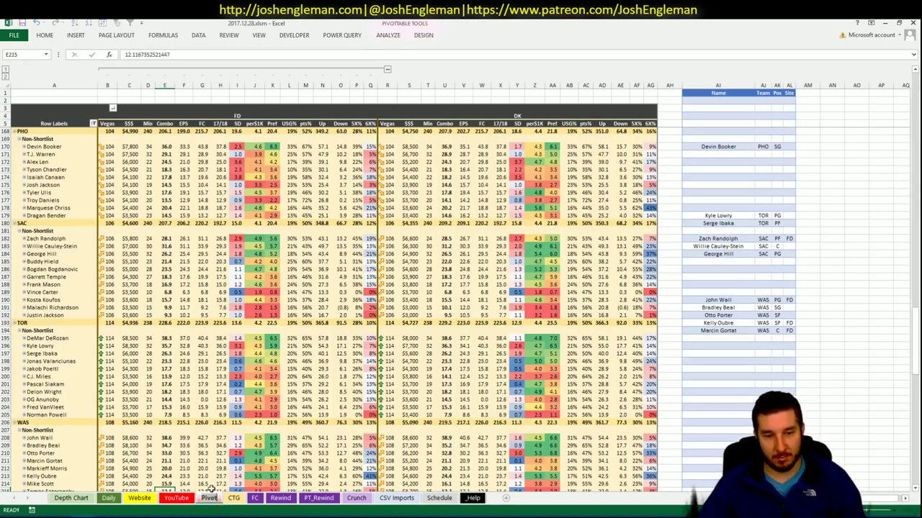
On the CTG sheet, set the opponent to CHO for the Golden State matchup.
key(ctrl+Page_Down)
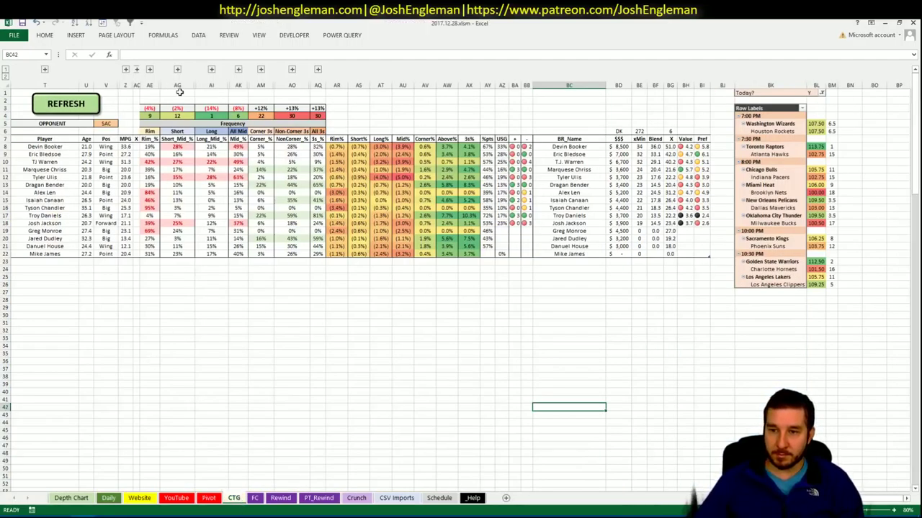
click(107, 124)
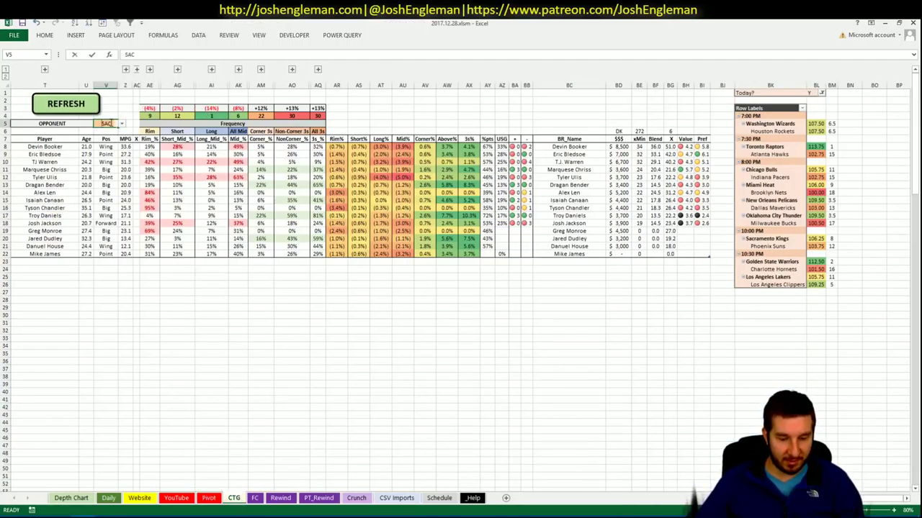
text(CHO)
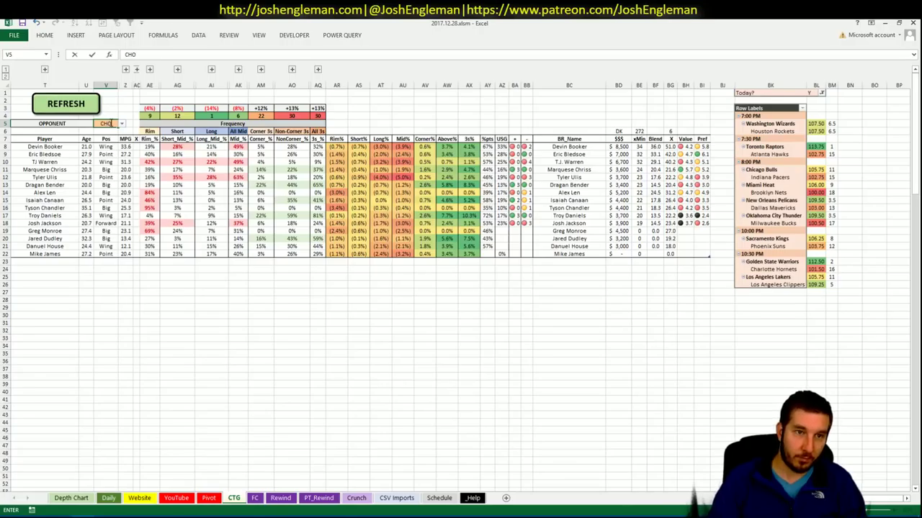
key(Return)
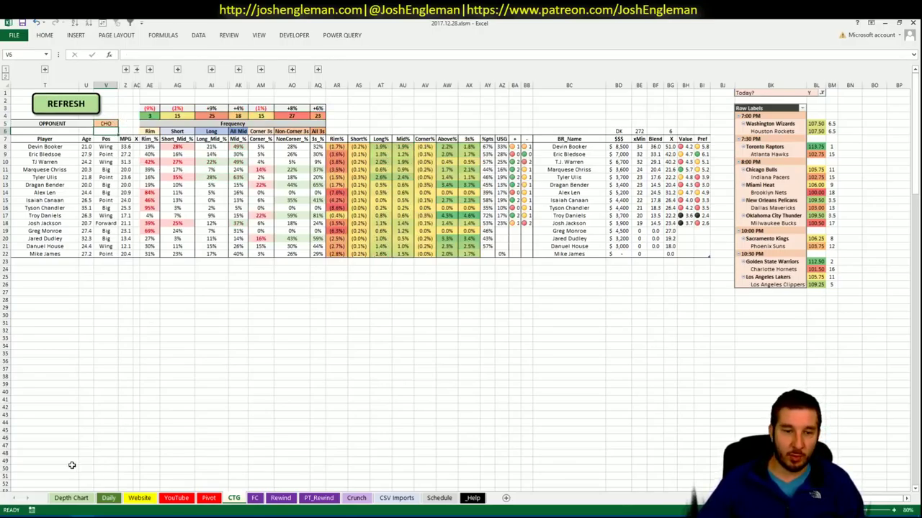
Switch to Cleaning the Glass in the browser and find the Golden State Warriors' team page by searching for "warr".
key(alt+Tab)
click(216, 97)
text(warr)
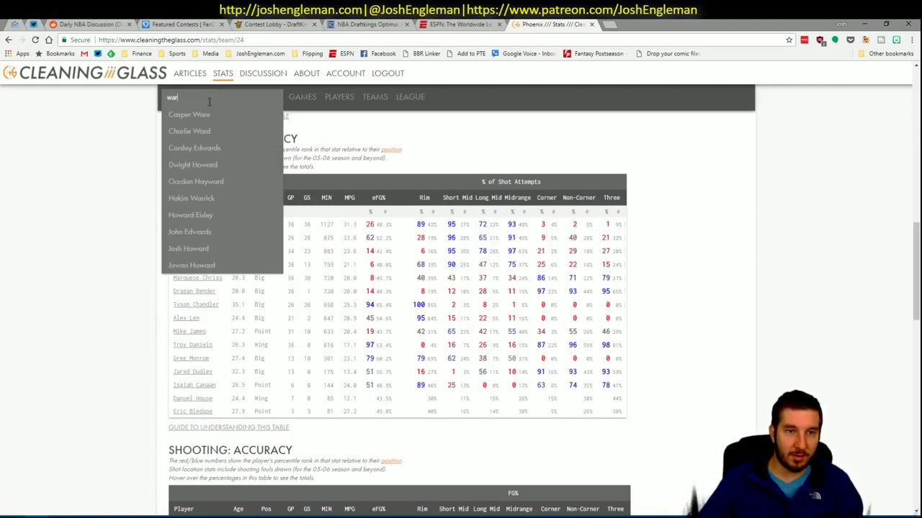
click(203, 164)
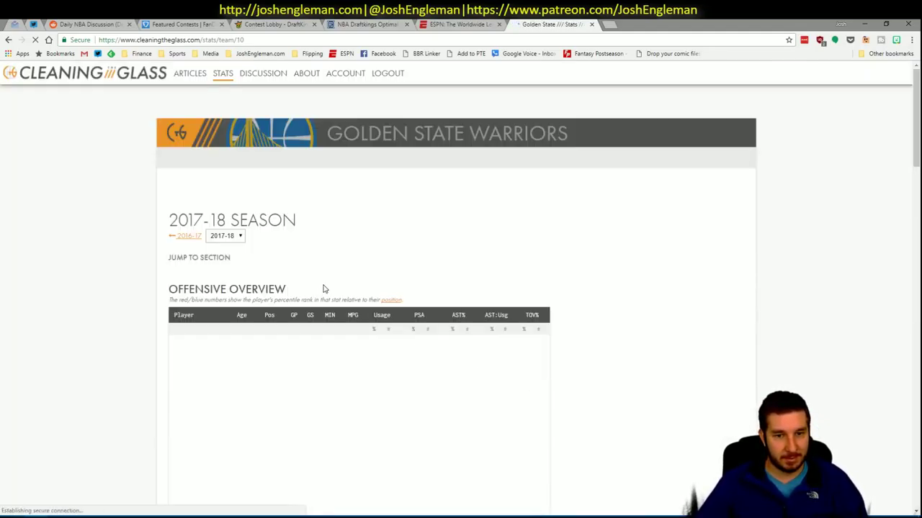
Select the Warriors' Shooting: Frequency player rows and refresh Excel's CTG sheet with them.
scroll(323, 287, down, 10)
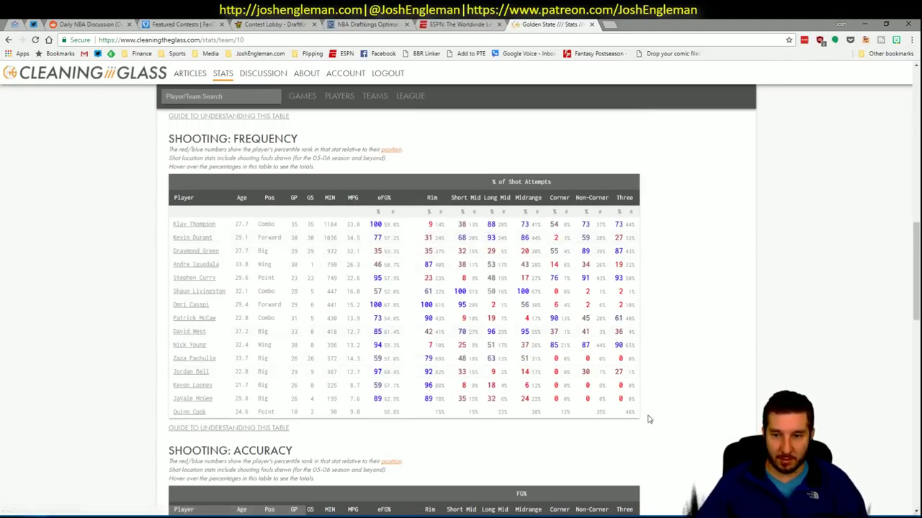
mouse_move(637, 414)
drag(637, 414, 180, 233)
ctrl+click(181, 233)
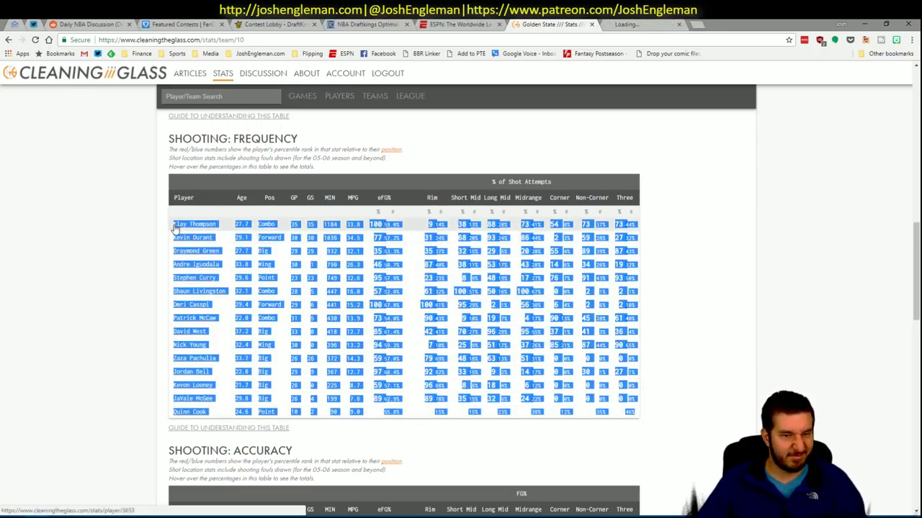
key(alt+Tab)
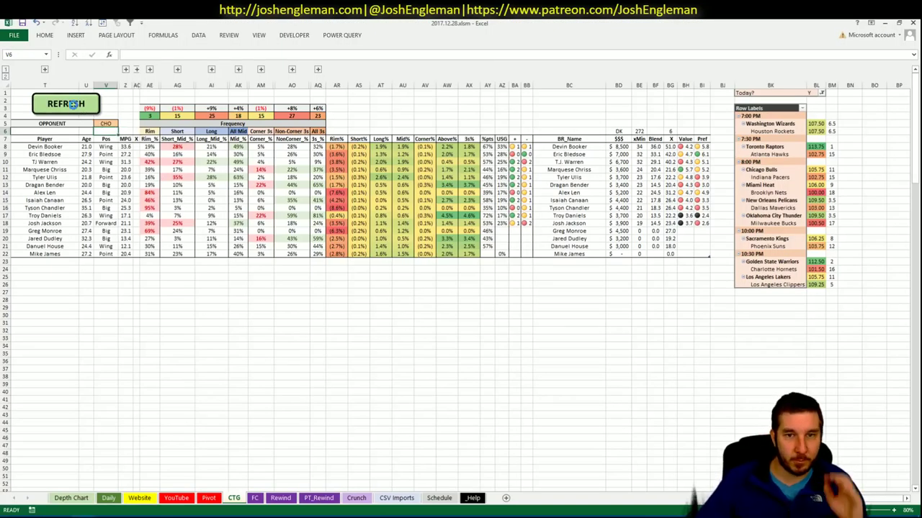
click(72, 104)
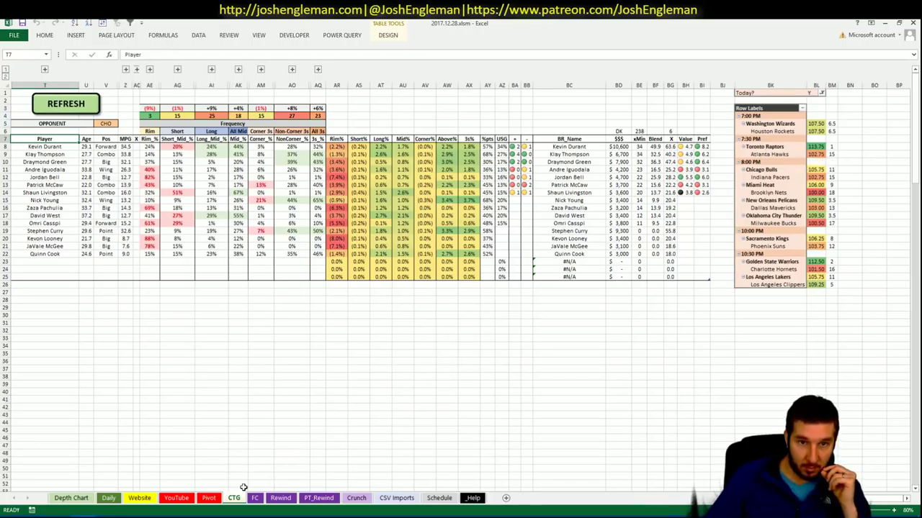
Find the GSW group on the Pivot sheet and add Kevin Durant to the shortlist in AI68.
click(208, 498)
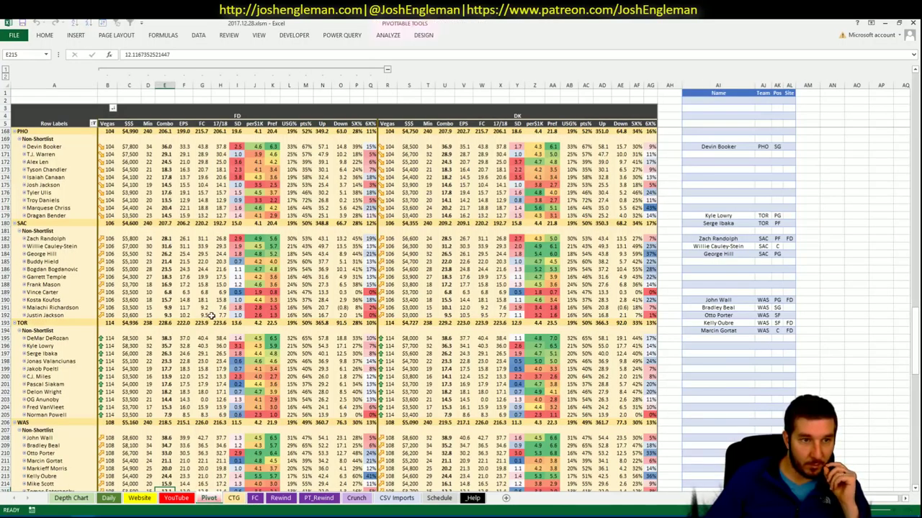
scroll(463, 248, up, 10)
click(463, 248)
scroll(465, 248, up, 3)
scroll(465, 249, up, 10)
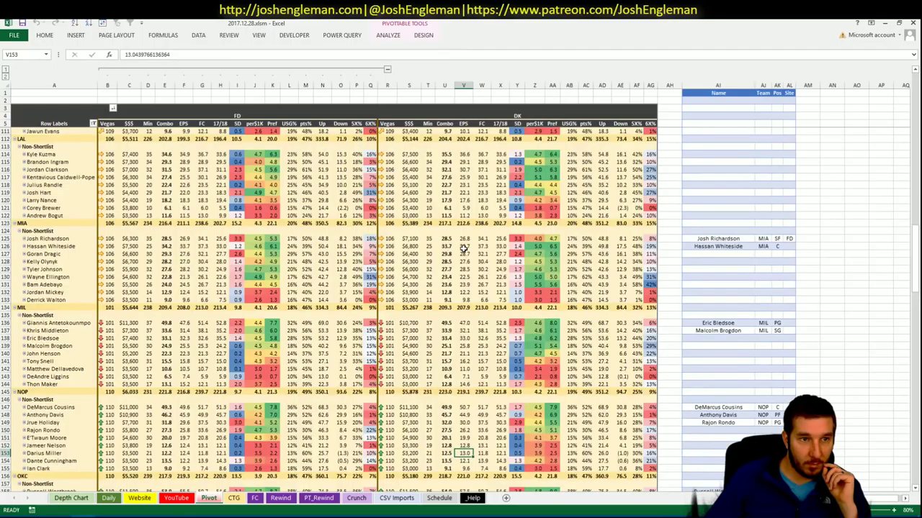
scroll(464, 248, up, 11)
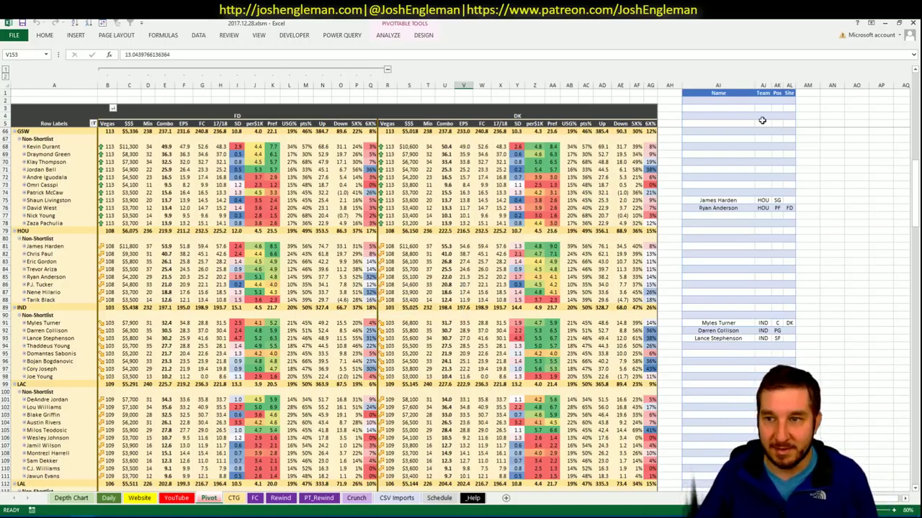
click(709, 147)
text(Kevin Durant)
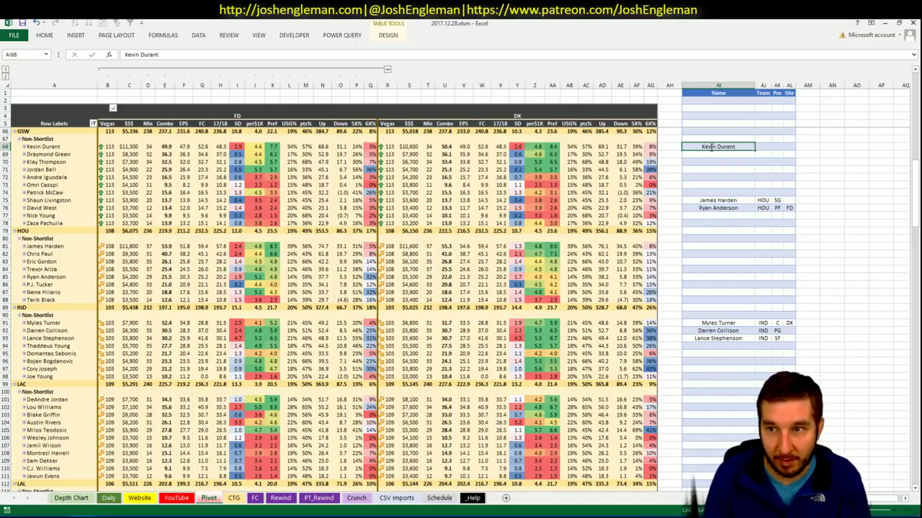
key(Return)
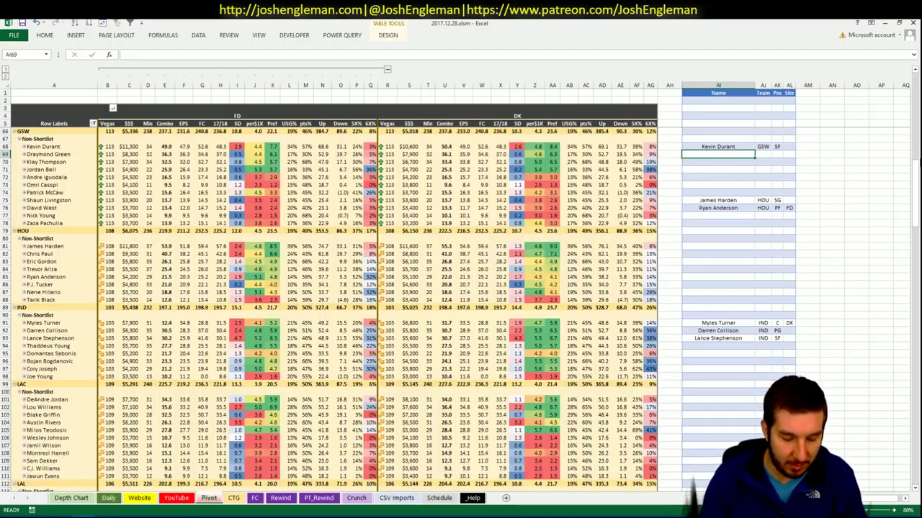
Add Draymond Green to the Pivot sheet's shortlist in AI69.
text(Draymond)
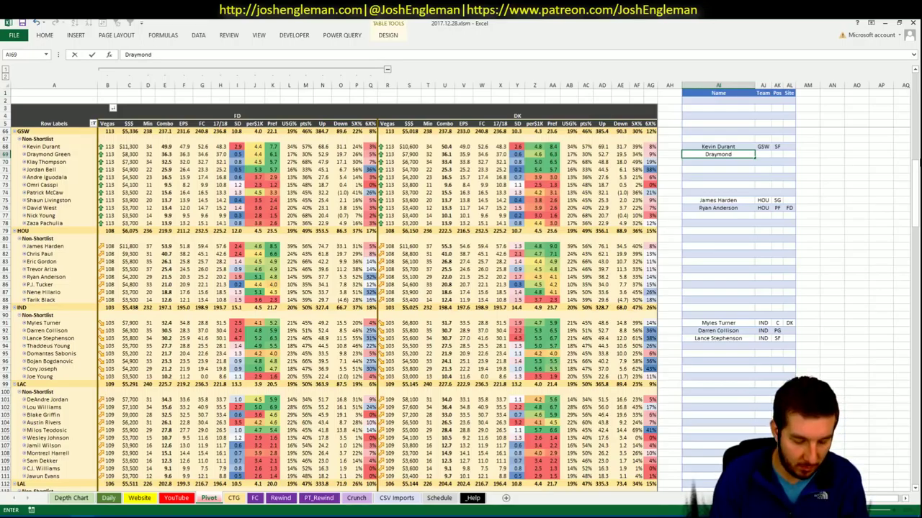
text( Green)
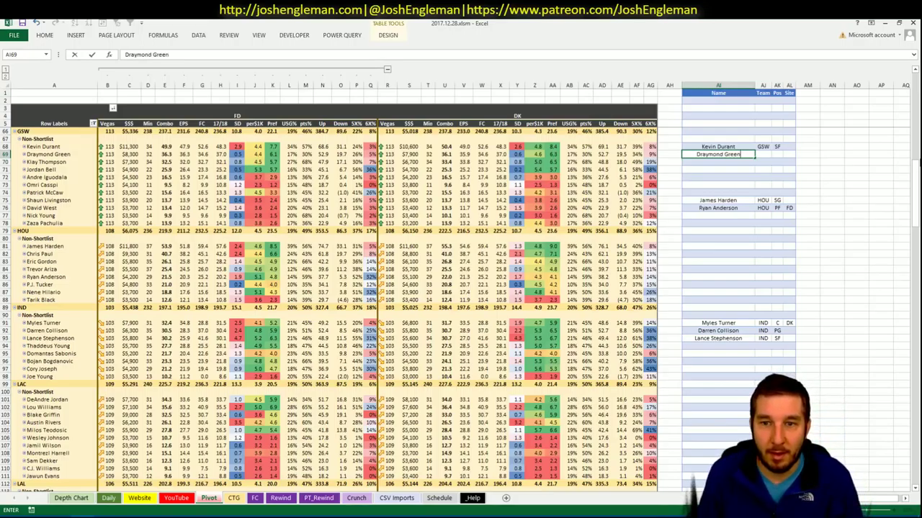
key(Return)
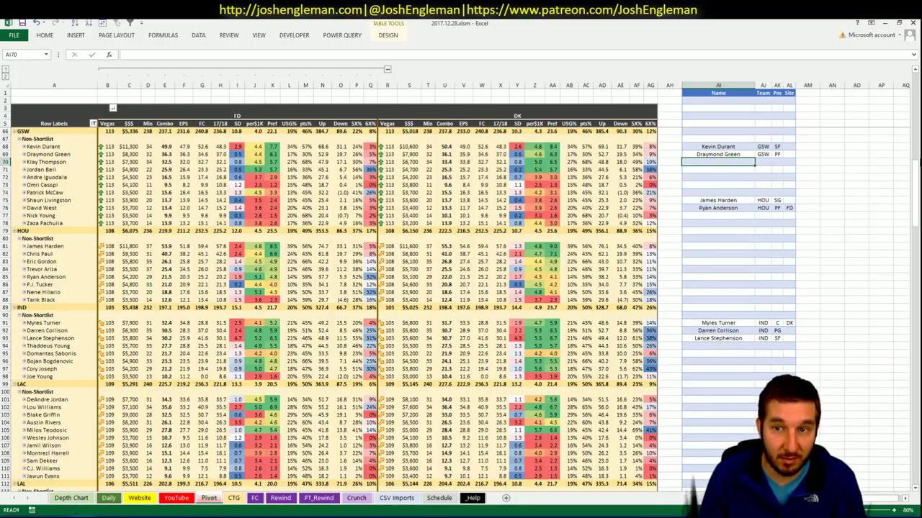
Filter the YouTube sheet's game log to team GSW and compare it with the Pivot and CTG sheets.
click(177, 498)
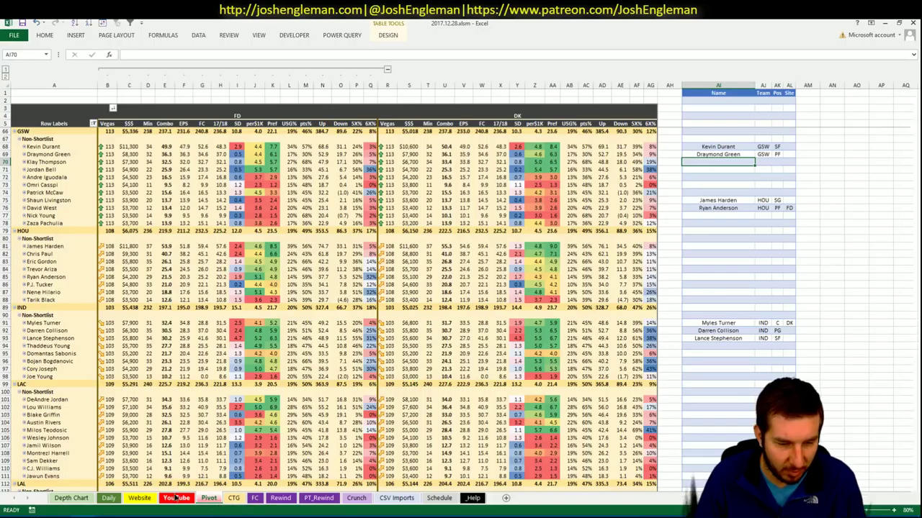
click(244, 94)
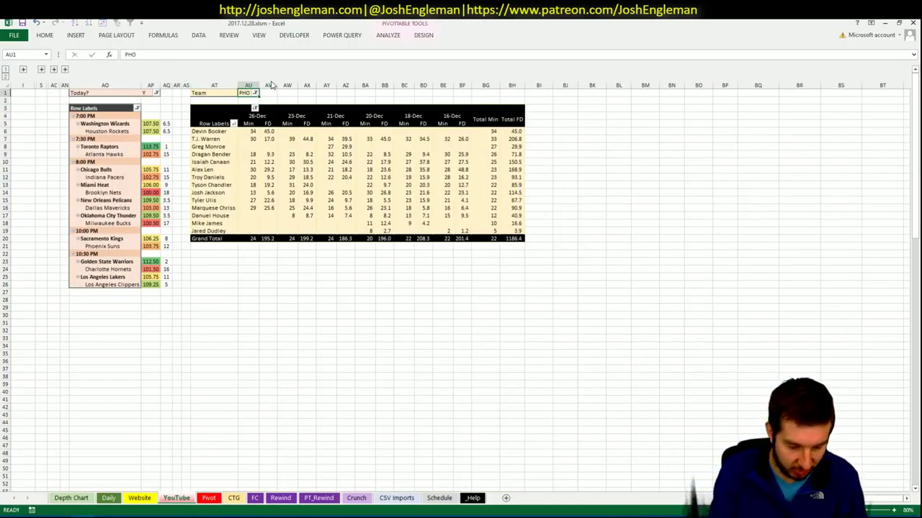
text(GSW)
key(Return)
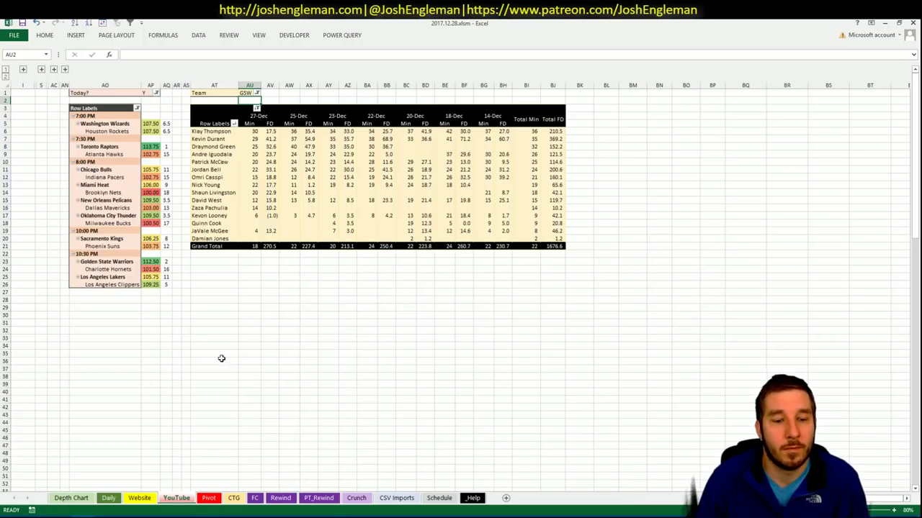
click(206, 498)
key(ctrl+Page_Down)
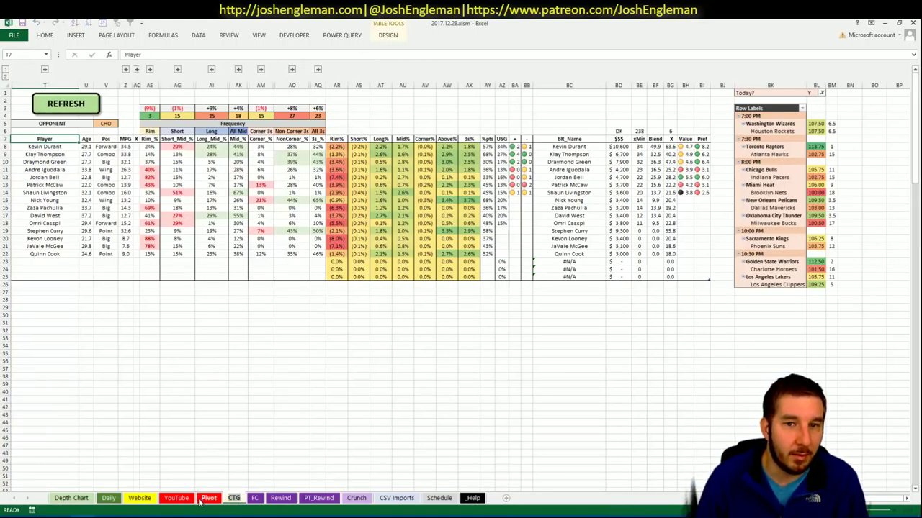
Add Klay Thompson to the Pivot sheet's shortlist in AI70.
click(207, 498)
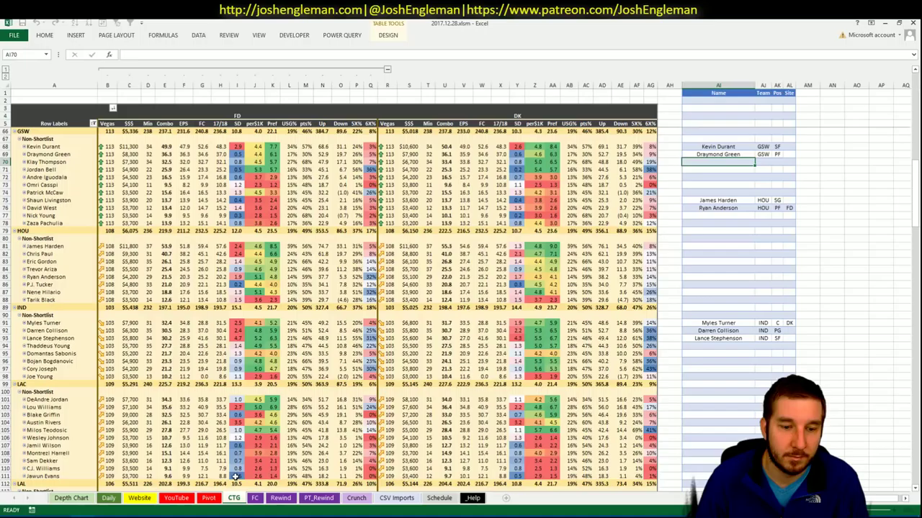
text(Klay Thompson)
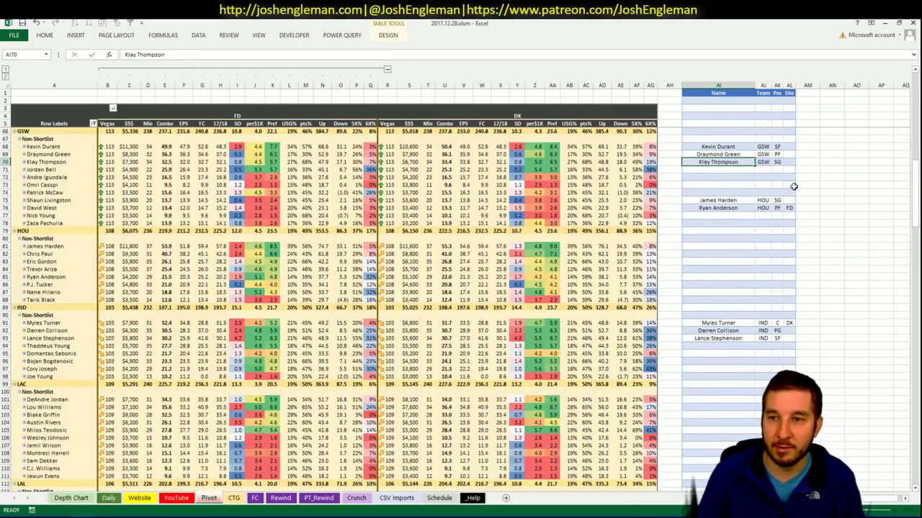
key(Return)
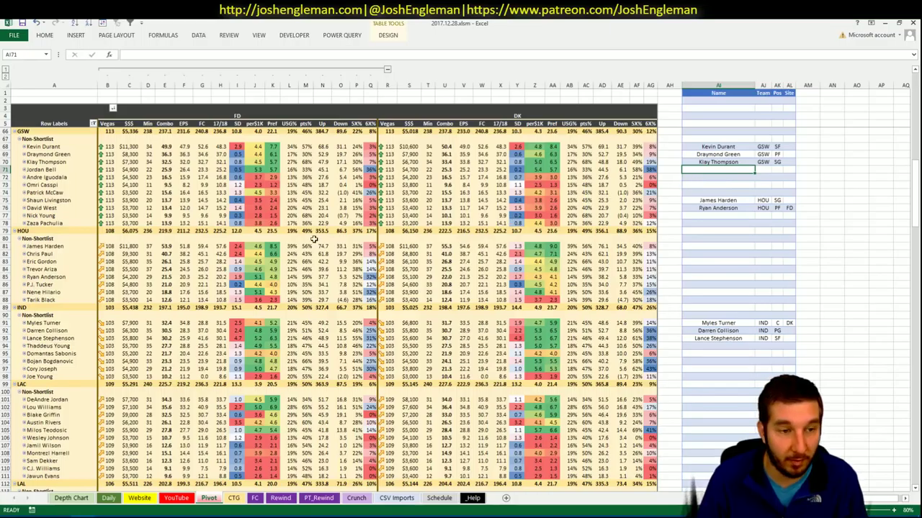
Set the opponent on the CTG sheet to GSW.
click(234, 498)
click(108, 124)
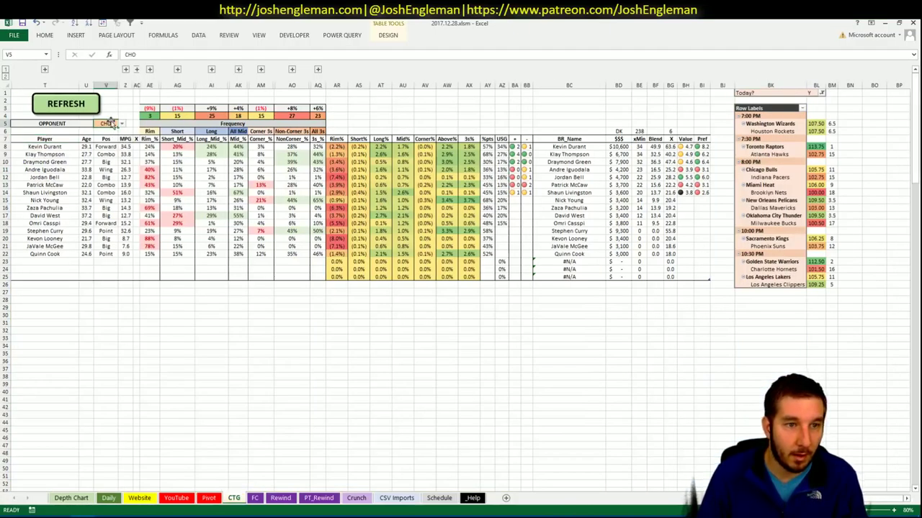
text(GSW)
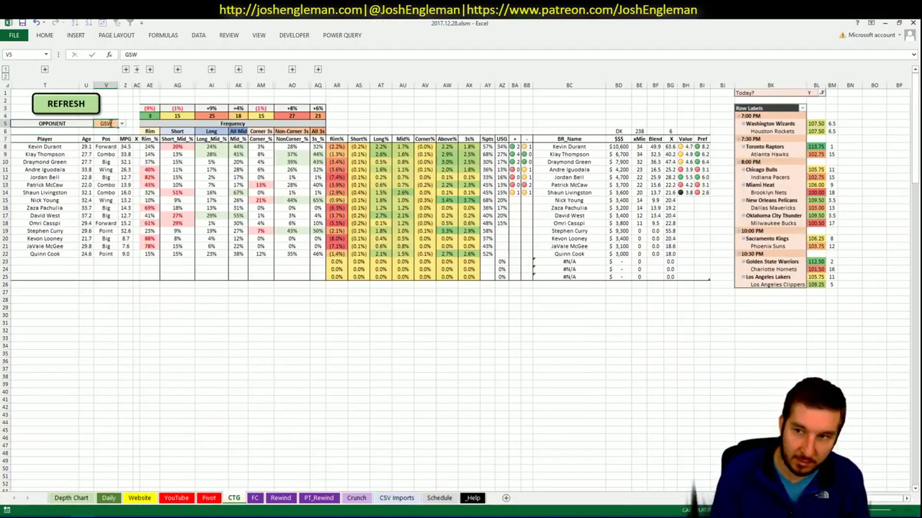
key(Return)
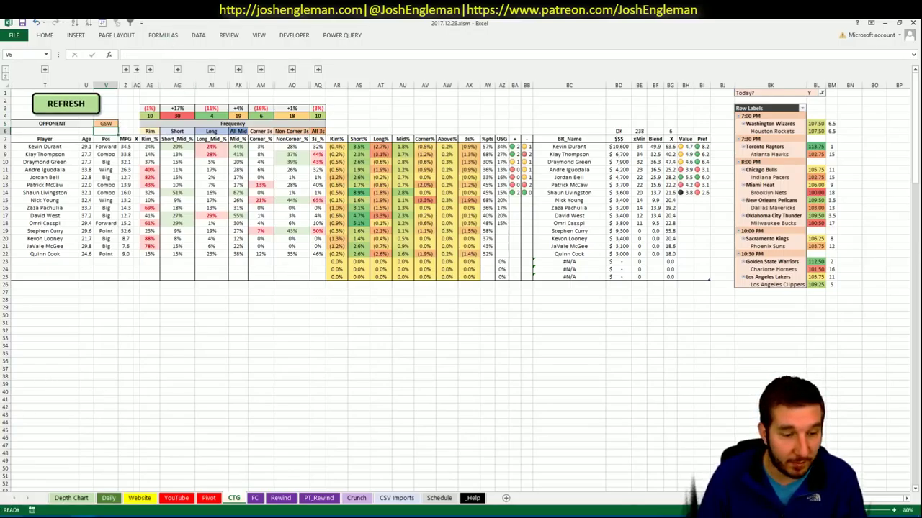
Switch to Cleaning the Glass in the browser and open the Charlotte Hornets' Shooting: Frequency section.
click(36, 517)
click(195, 98)
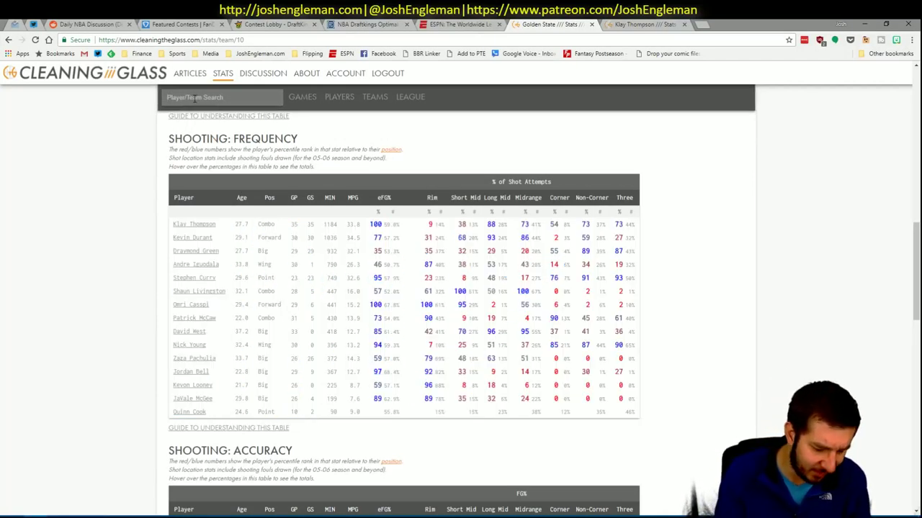
text(hornets)
key(Return)
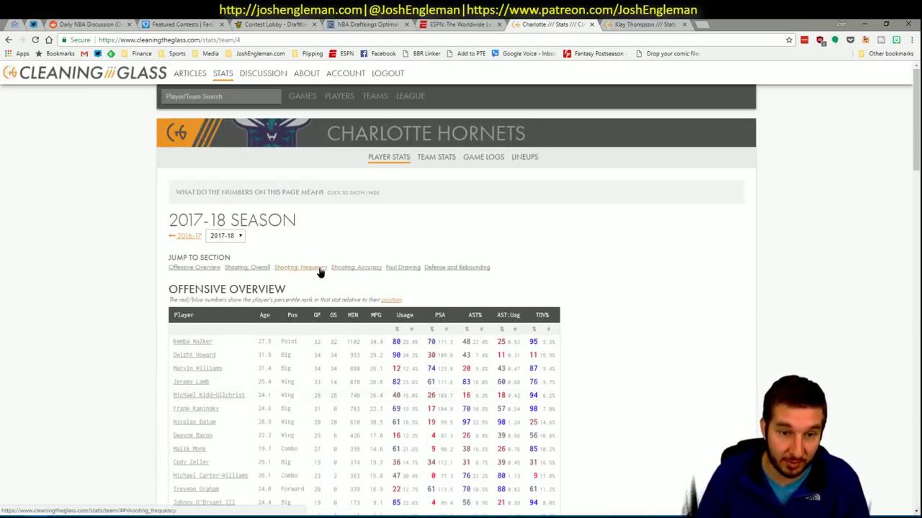
click(320, 272)
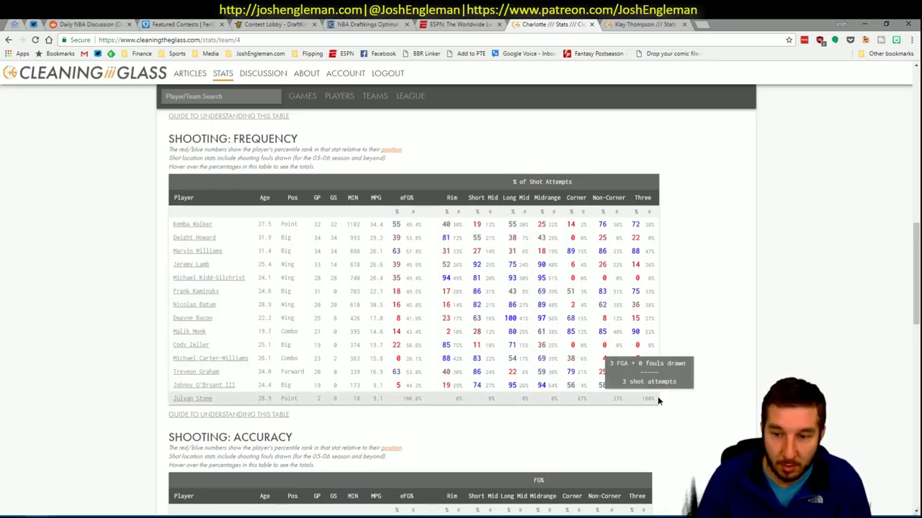
Select the Hornets' Shooting: Frequency player rows and refresh Excel's CTG sheet with them.
drag(657, 396, 177, 231)
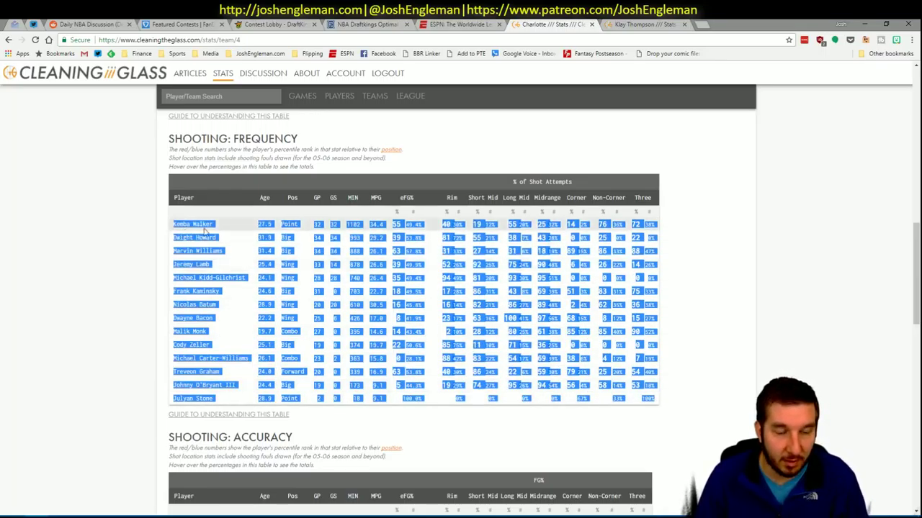
key(alt+Tab)
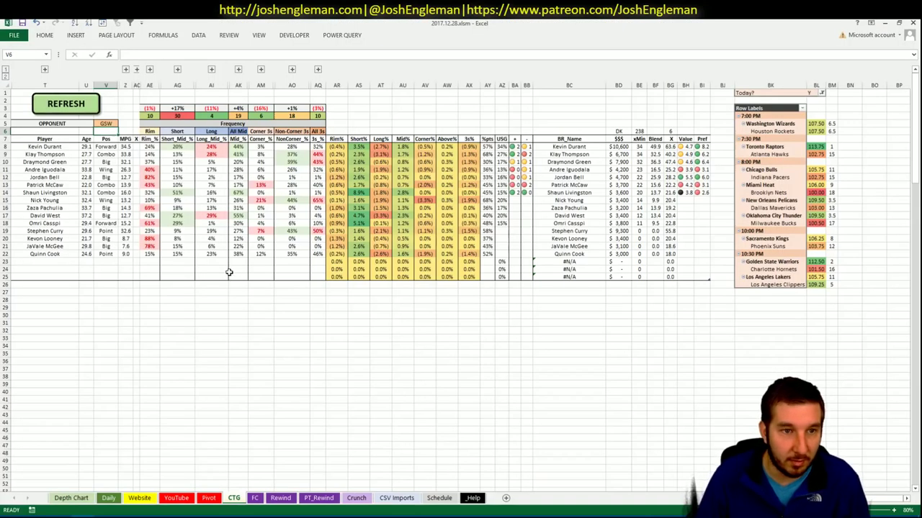
click(57, 103)
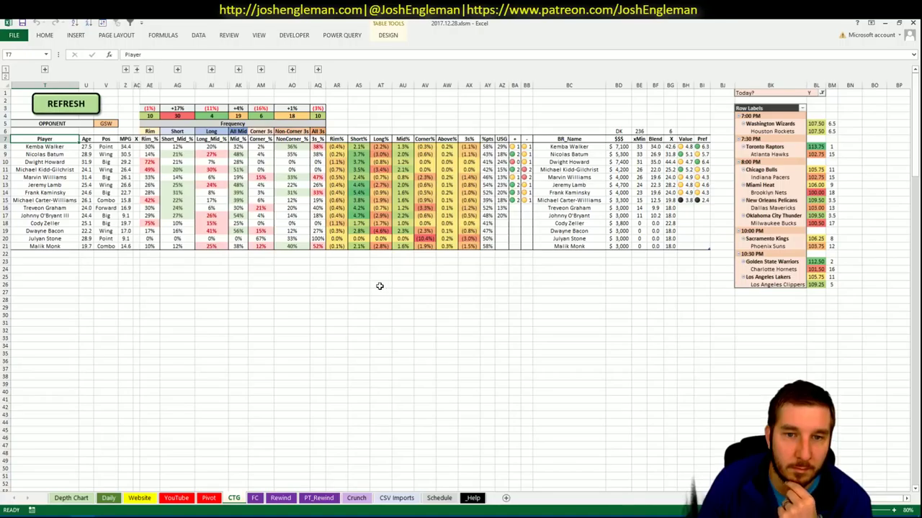
Find the CHO group on the Pivot sheet and select shortlist cell AI44 beside its first player.
click(208, 498)
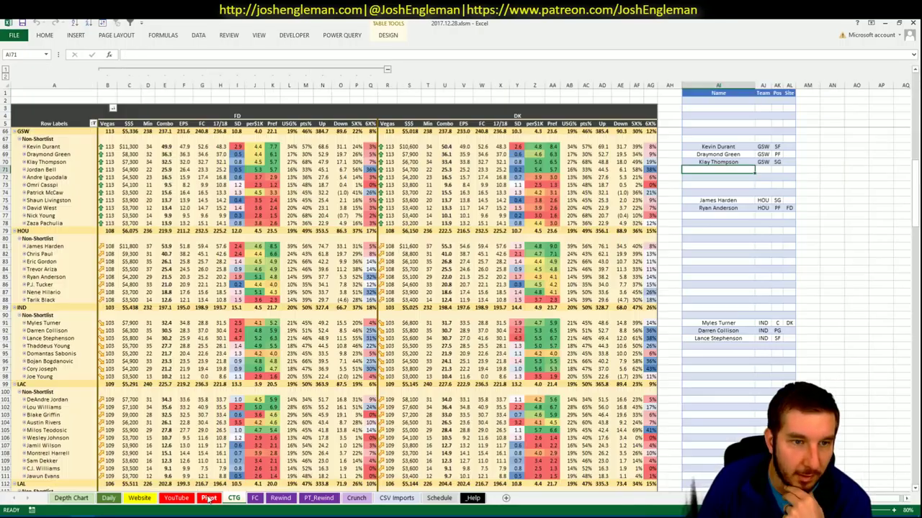
click(204, 256)
scroll(206, 255, up, 19)
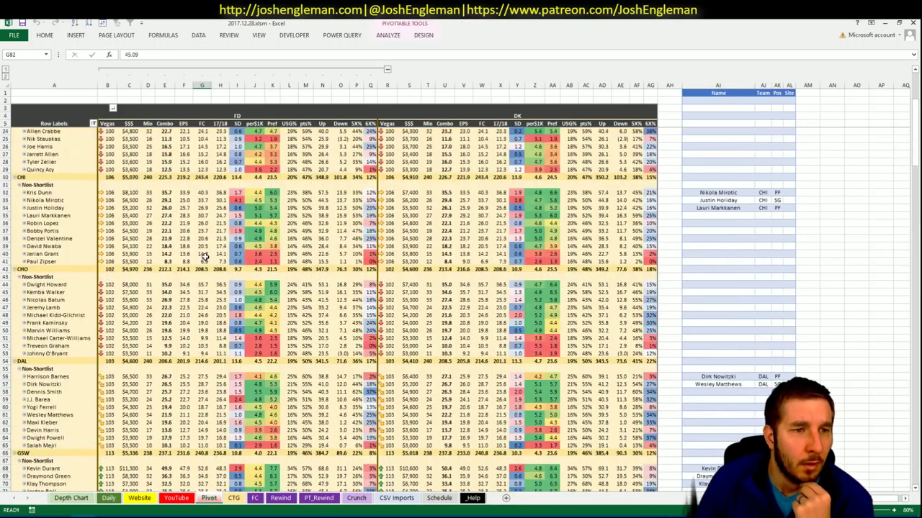
scroll(206, 255, down, 11)
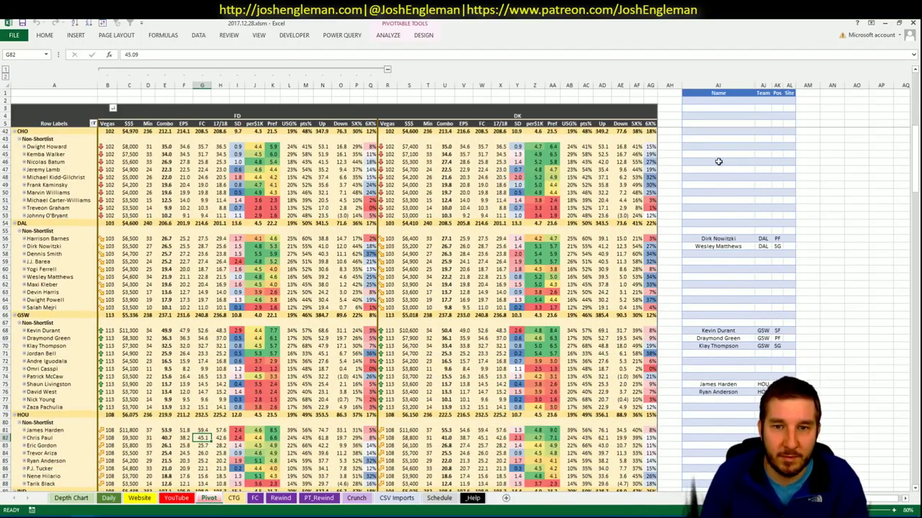
click(716, 149)
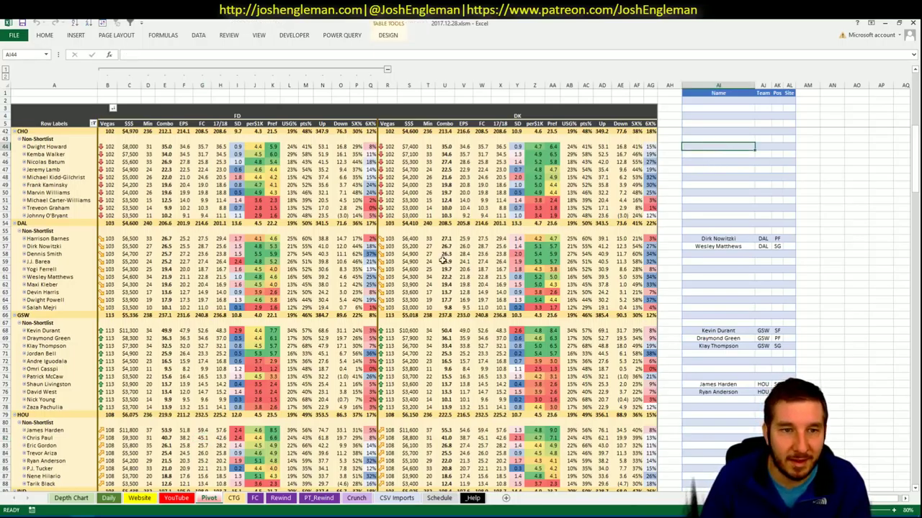
Filter the YouTube sheet's game log to team CHO.
click(175, 497)
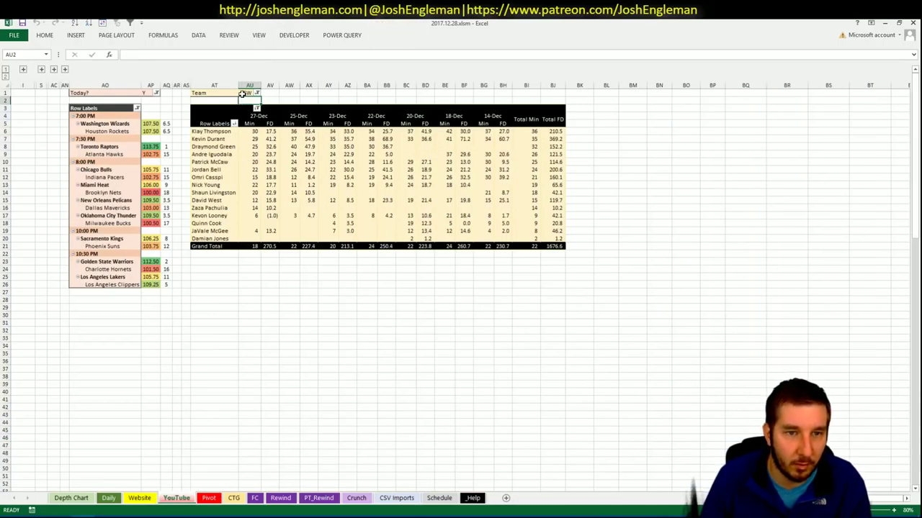
click(243, 94)
text(CHO)
key(Return)
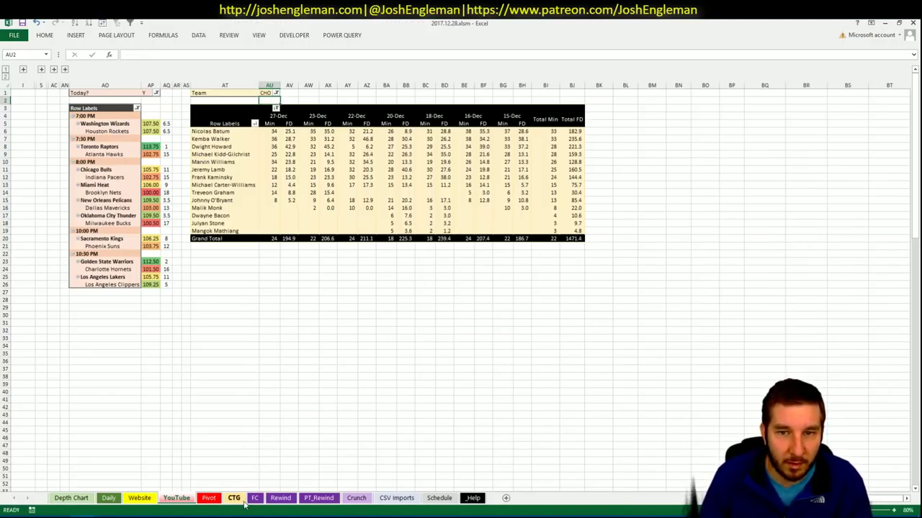
Add Dwight Howard to the Pivot sheet's shortlist in AI44.
click(233, 502)
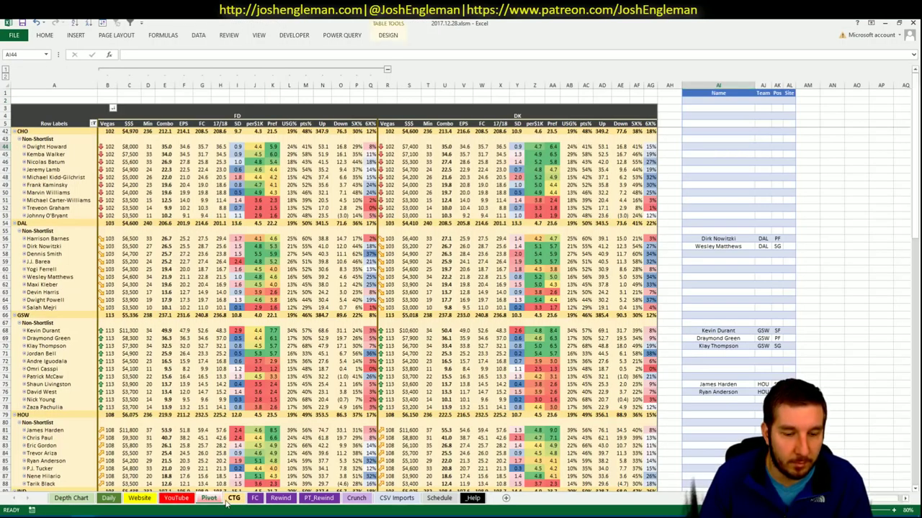
click(210, 501)
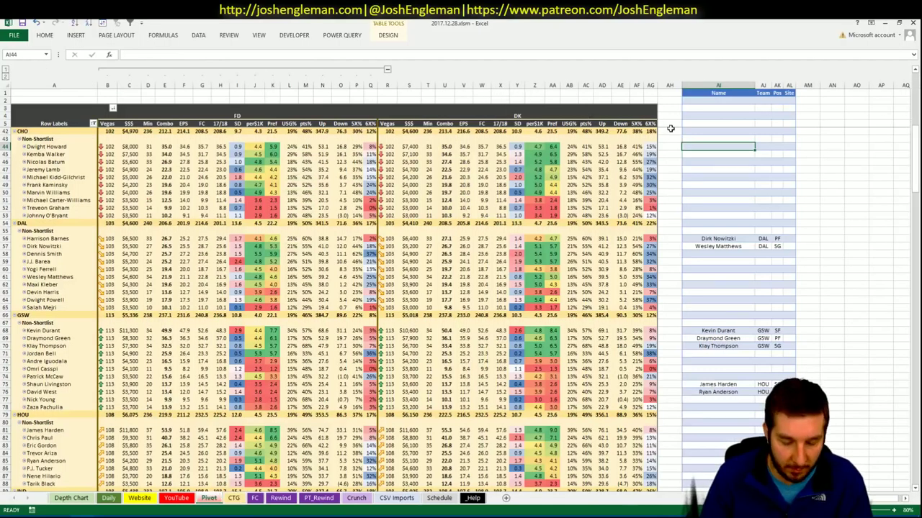
text(Dwight H)
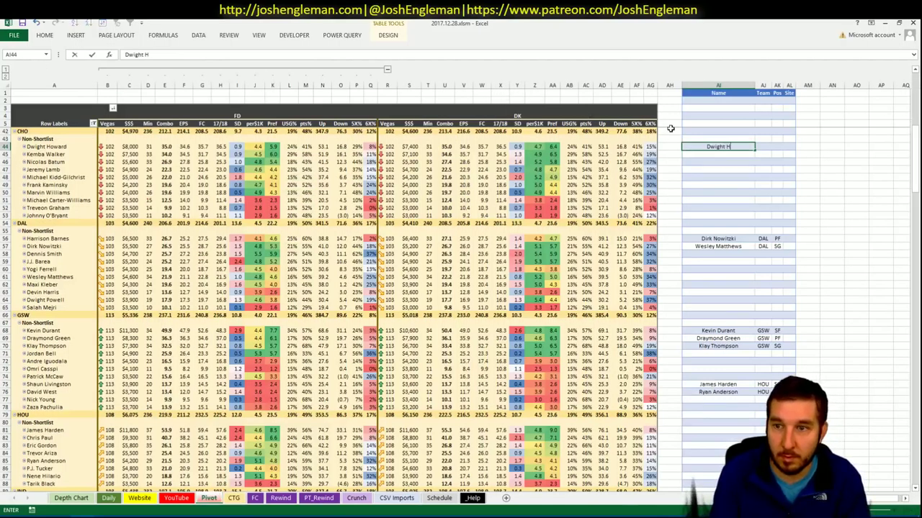
text(oward)
key(Return)
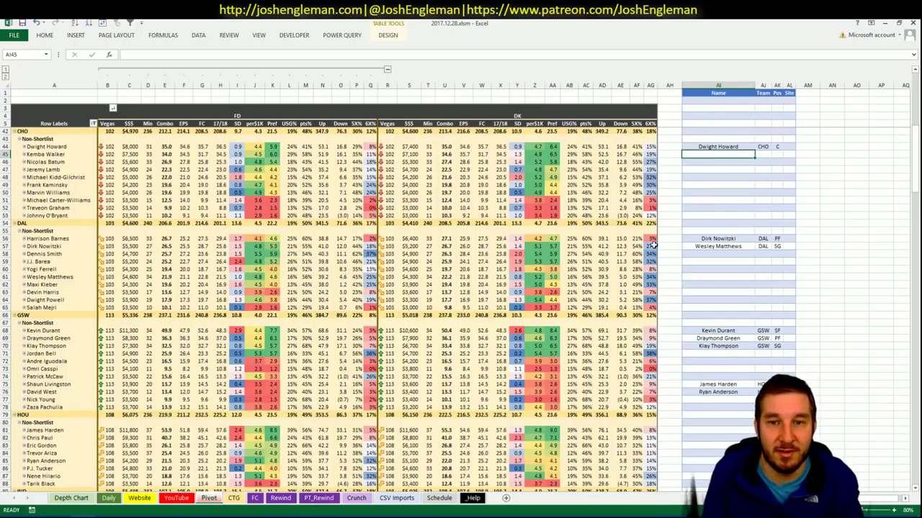
Check the CHO game log on the YouTube sheet, then copy Michael Kidd-Gilchrist into the Pivot sheet's shortlist in AI45.
click(176, 499)
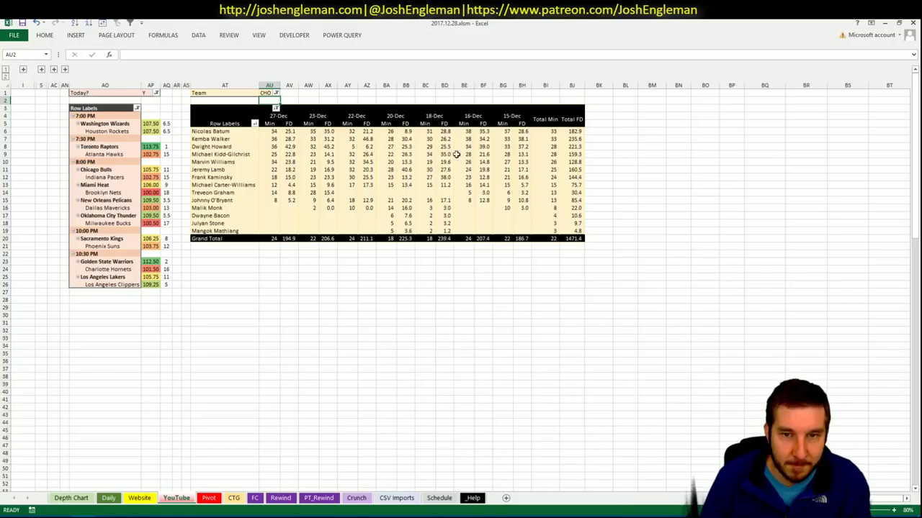
click(209, 499)
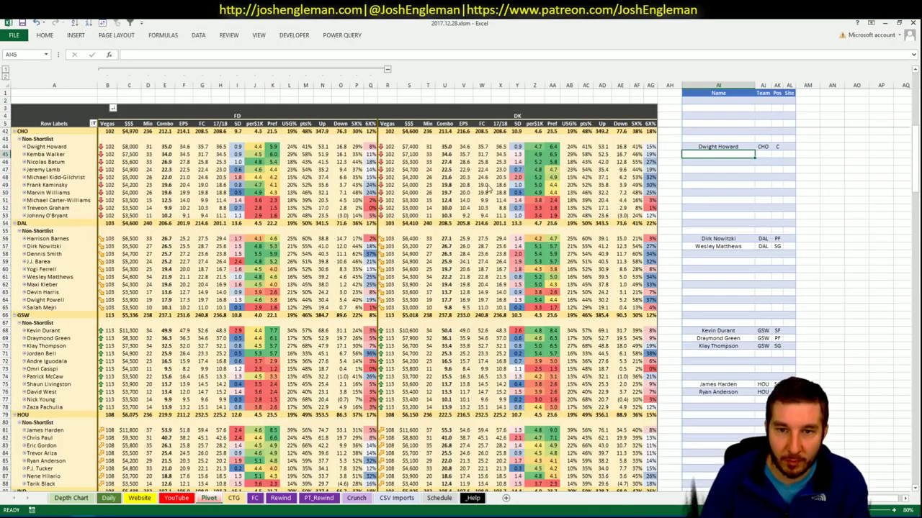
click(61, 177)
key(ctrl+c)
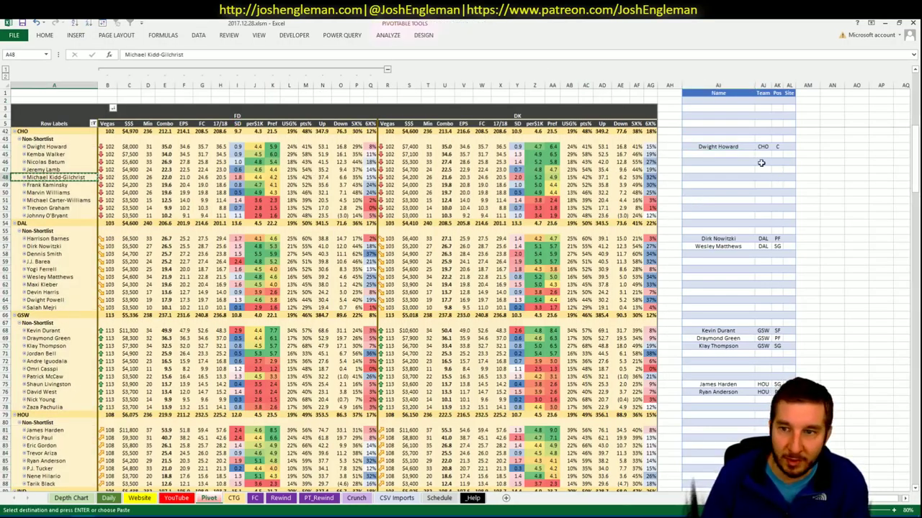
click(743, 154)
right_click(745, 154)
click(778, 198)
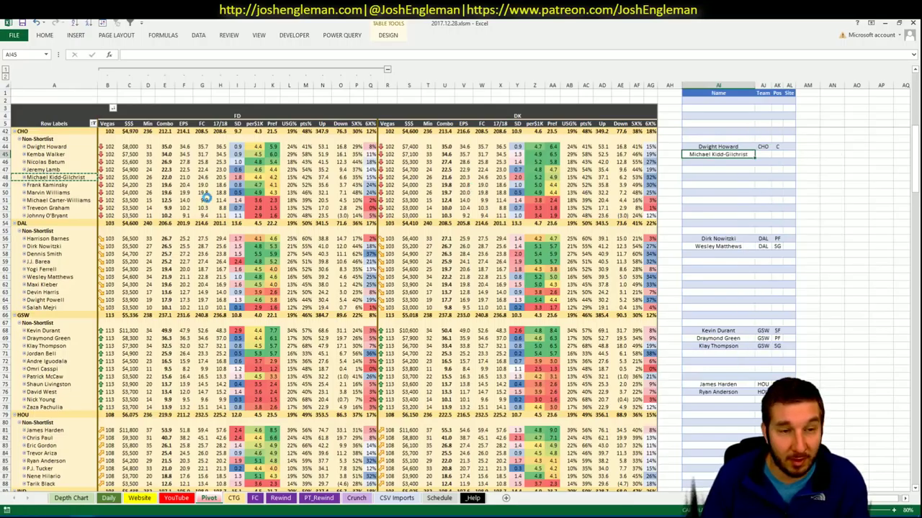
click(409, 177)
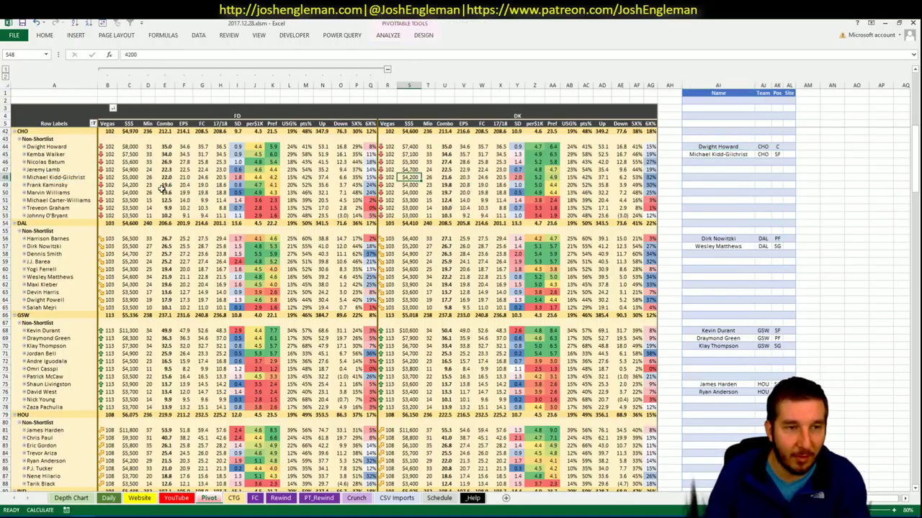
Set the opponent on the CTG sheet to LAC.
click(234, 499)
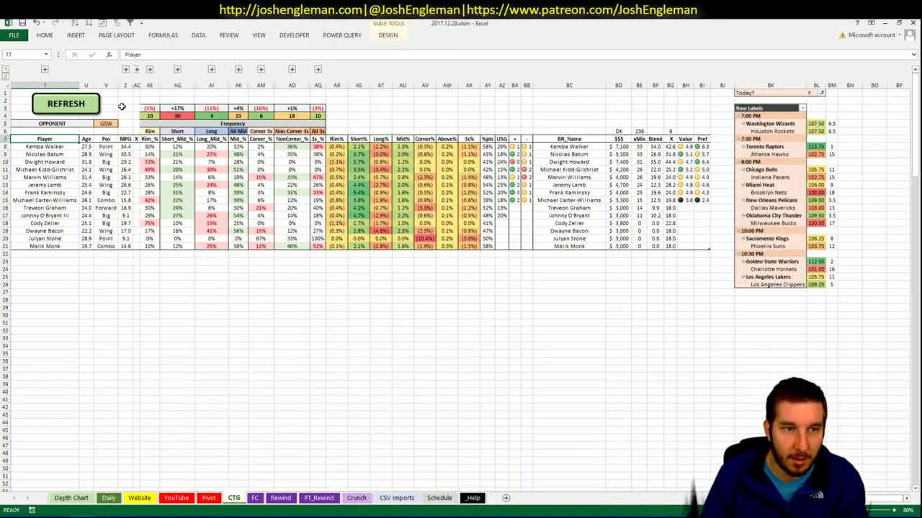
click(108, 124)
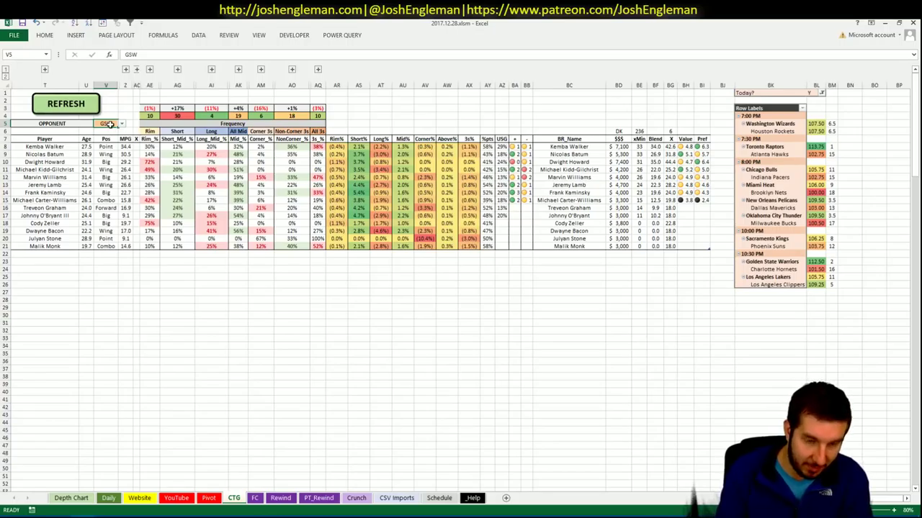
text(LAL)
key(Return)
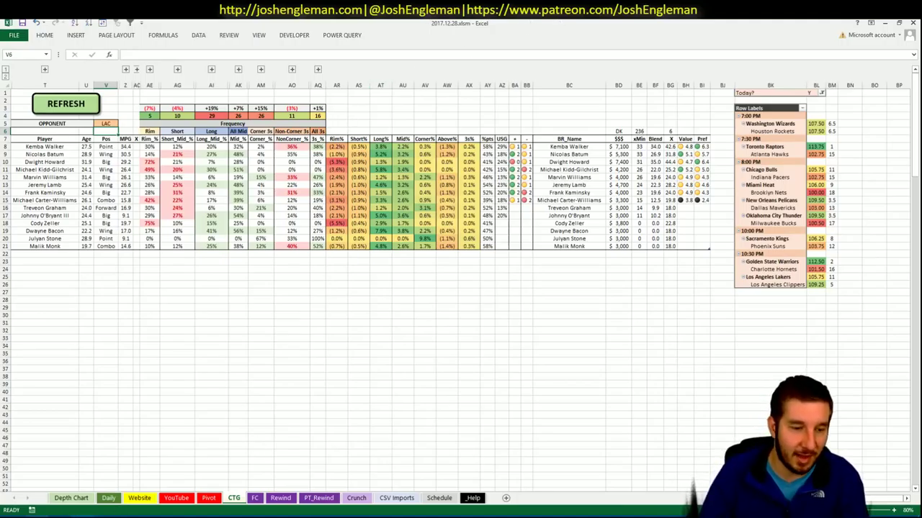
Switch to Cleaning the Glass in the browser and open the Los Angeles Lakers' team page.
key(alt+Tab)
click(231, 97)
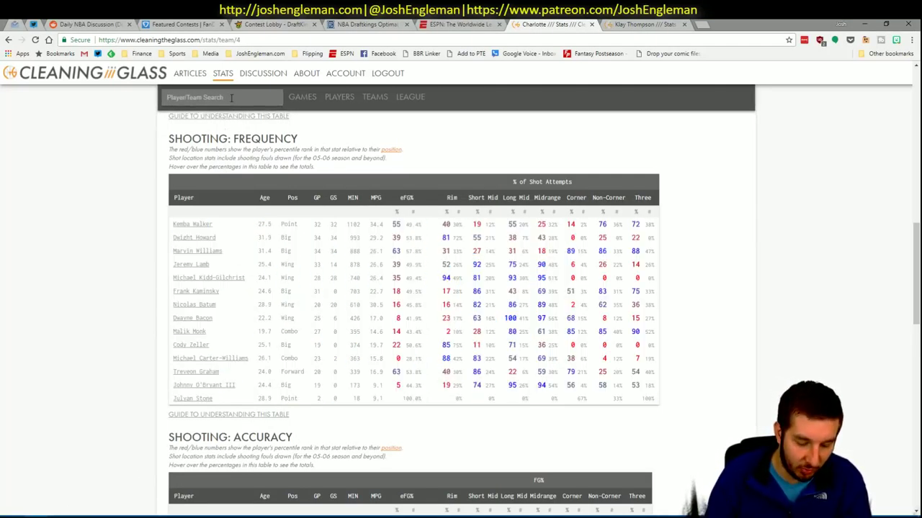
text(Los)
key(Down)
key(Return)
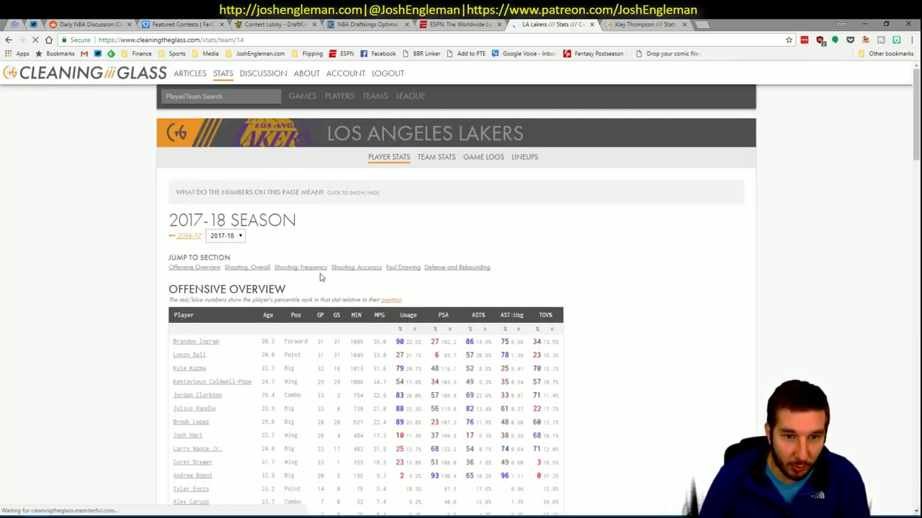
Select the Lakers' Shooting: Frequency player rows and refresh Excel's CTG sheet with them.
scroll(319, 274, down, 3)
scroll(319, 273, down, 4)
drag(657, 436, 172, 232)
key(alt+Tab)
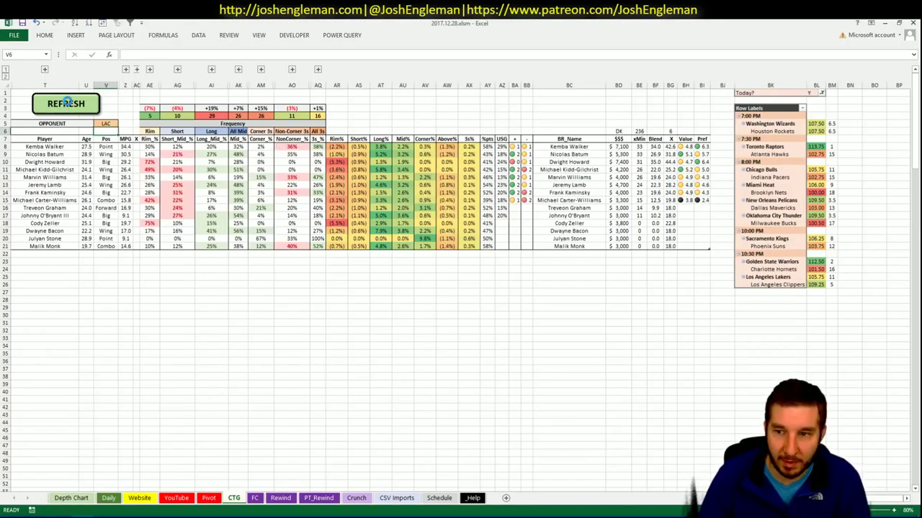
click(67, 102)
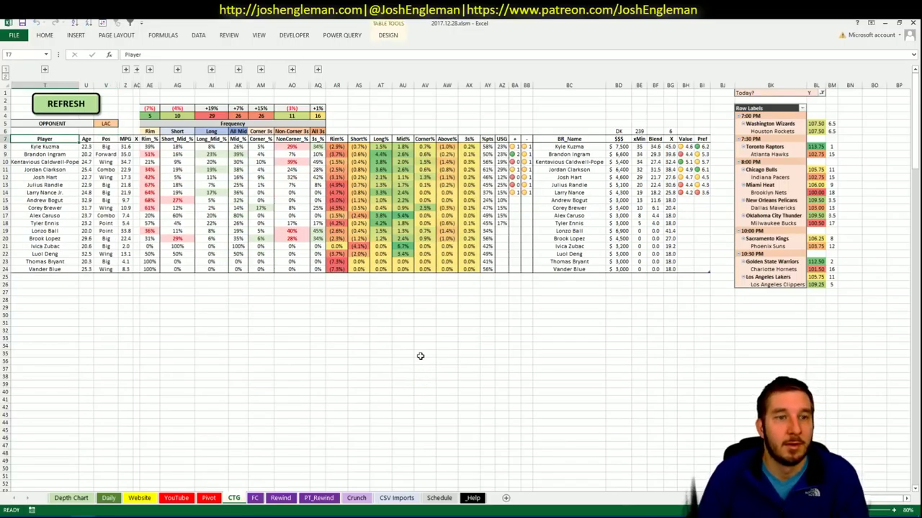
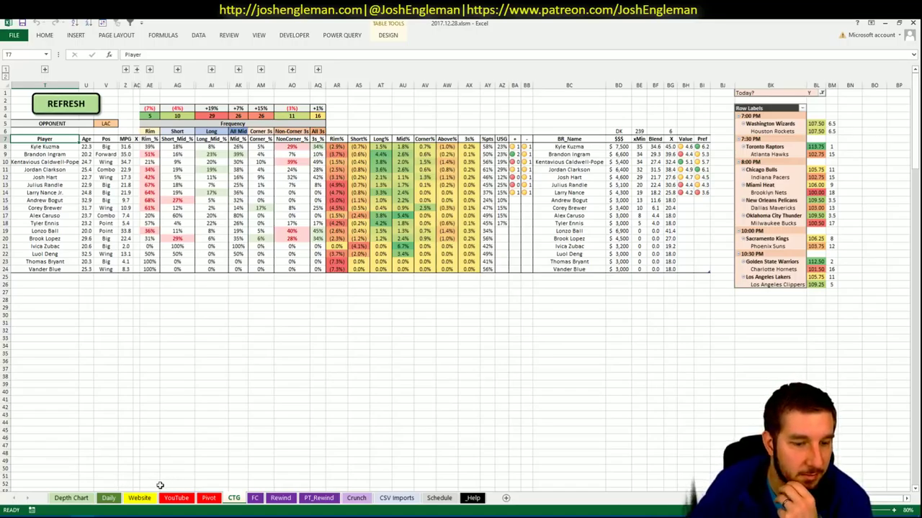
Review the LAL projections on the Pivot sheet, then set the YouTube sheet's Team filter to LAL.
click(209, 498)
click(257, 370)
scroll(267, 371, down, 19)
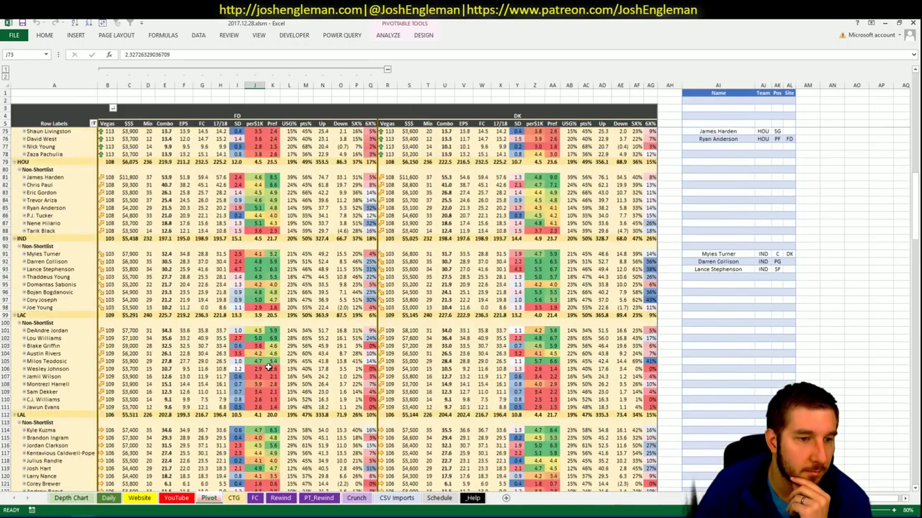
scroll(268, 366, down, 4)
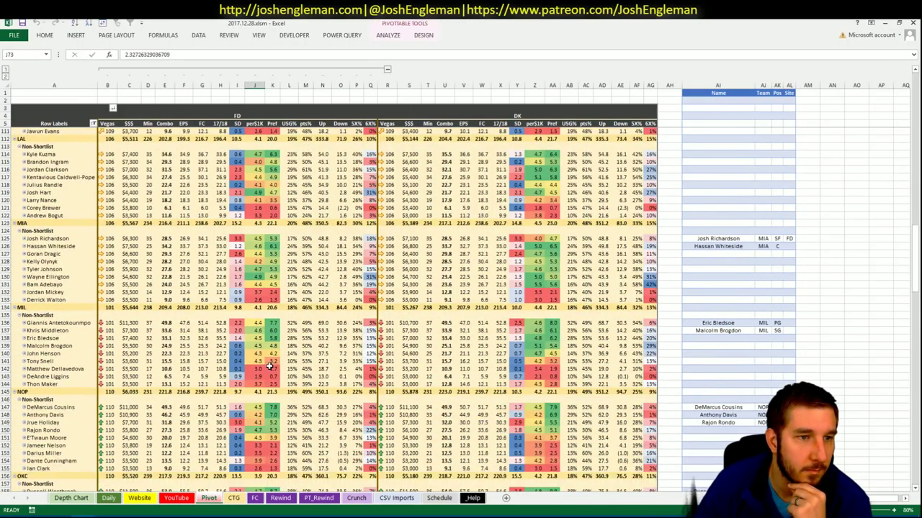
click(916, 490)
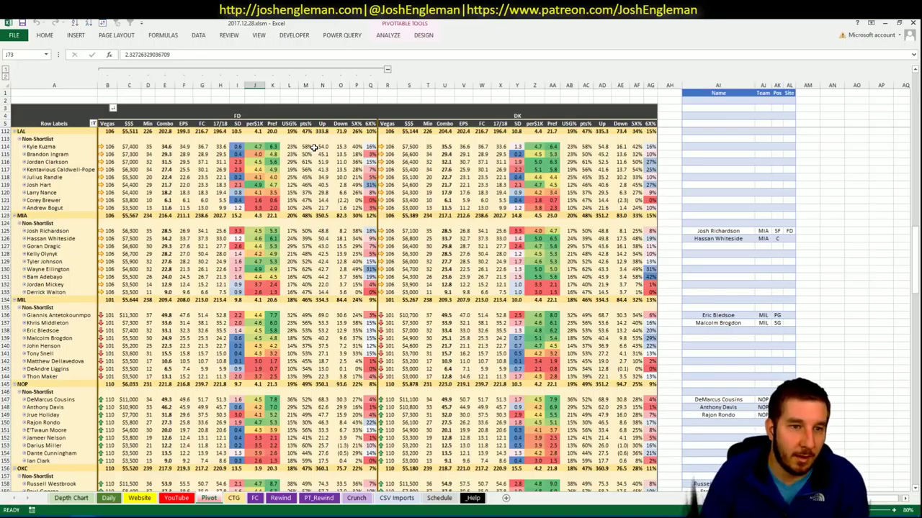
click(177, 499)
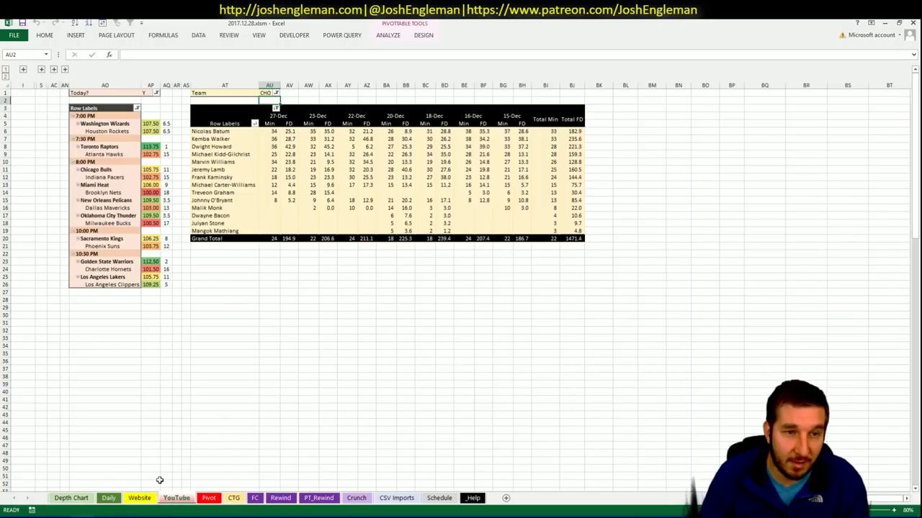
text(LAL)
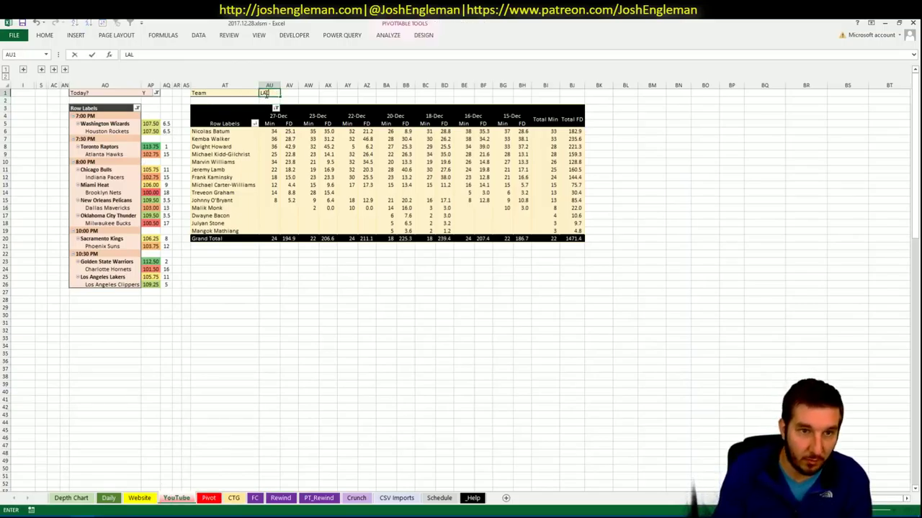
key(Return)
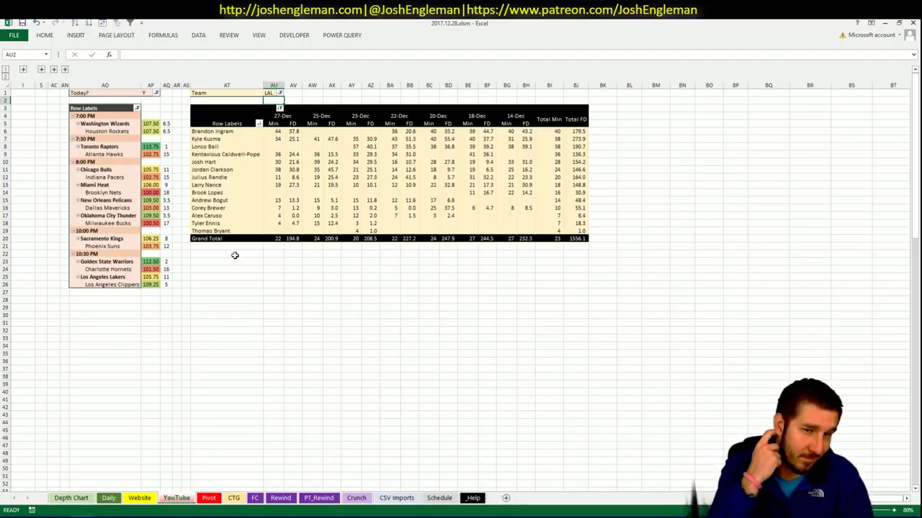
Enter Kyle Kuzma in the Pivot sheet's shortlist in AI114.
click(210, 499)
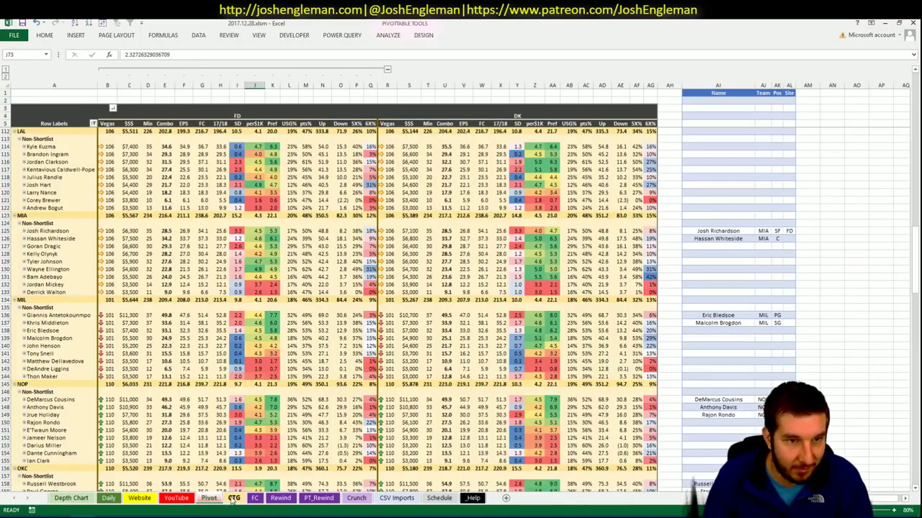
click(762, 150)
click(749, 146)
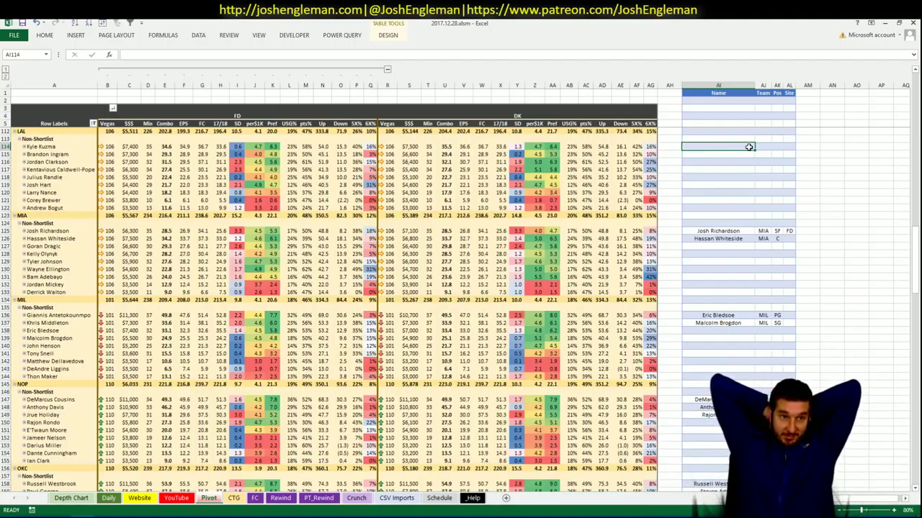
text(Ky)
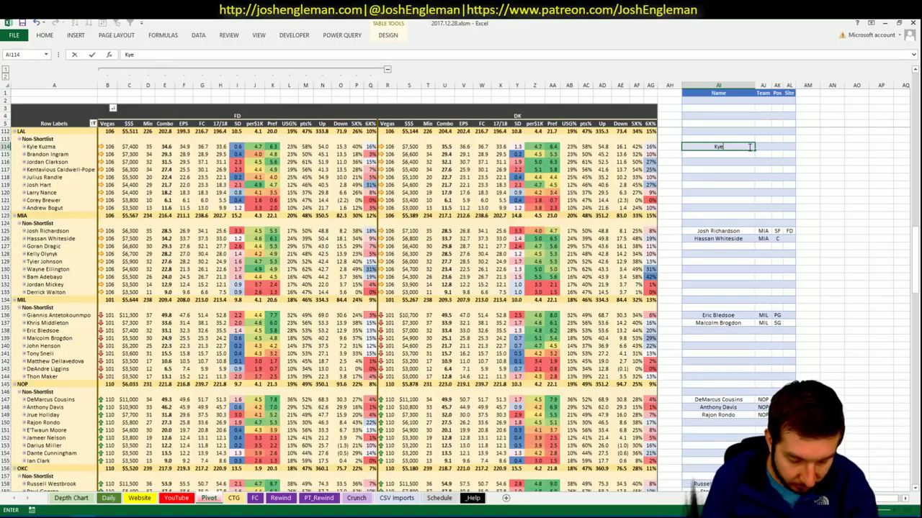
text(le Kuzma)
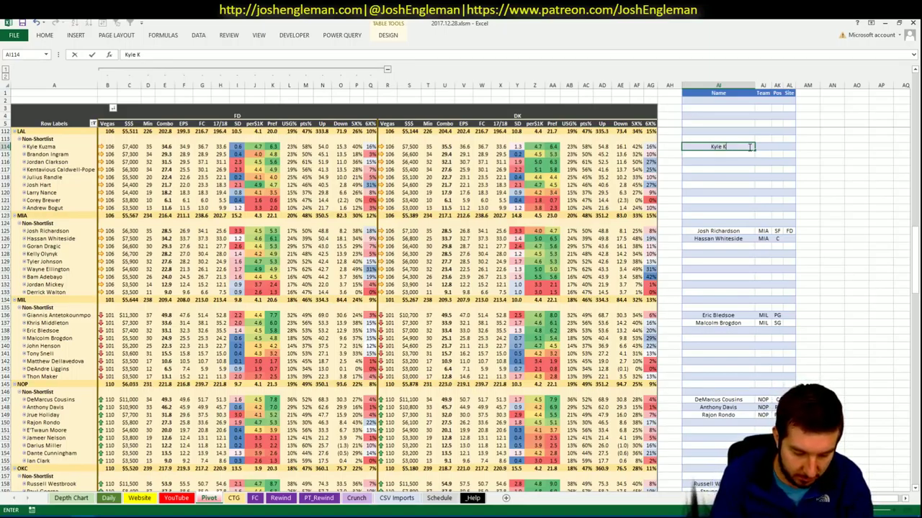
key(Return)
key(Return)
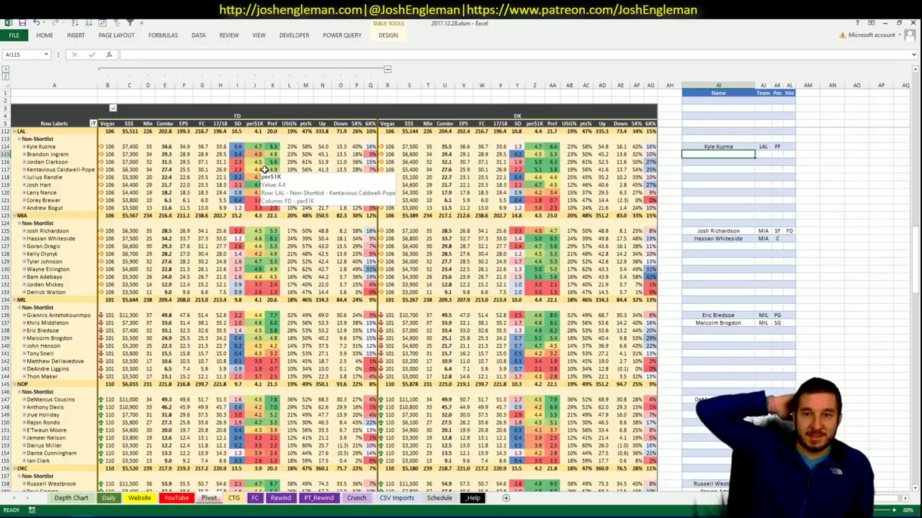
Check the LAL game log on the YouTube sheet, then enter Brandon Ingram in the Pivot sheet's shortlist in AI115.
click(176, 498)
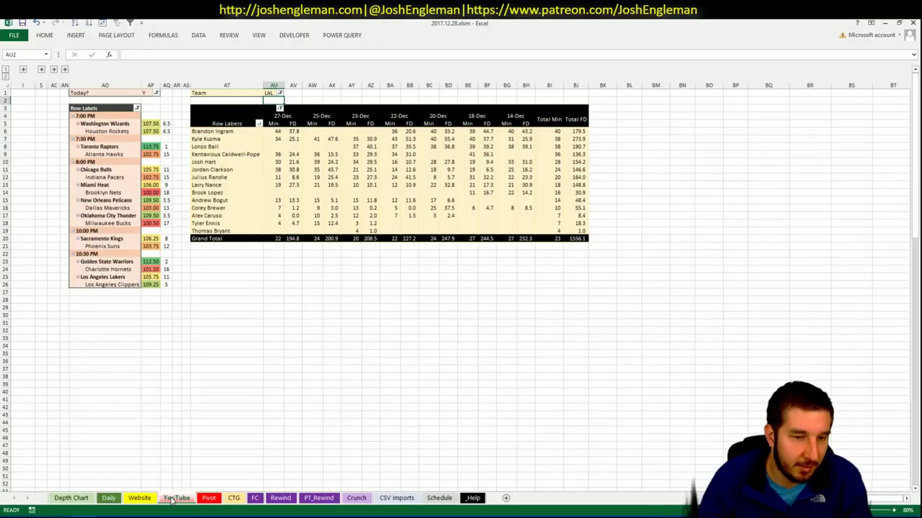
click(208, 500)
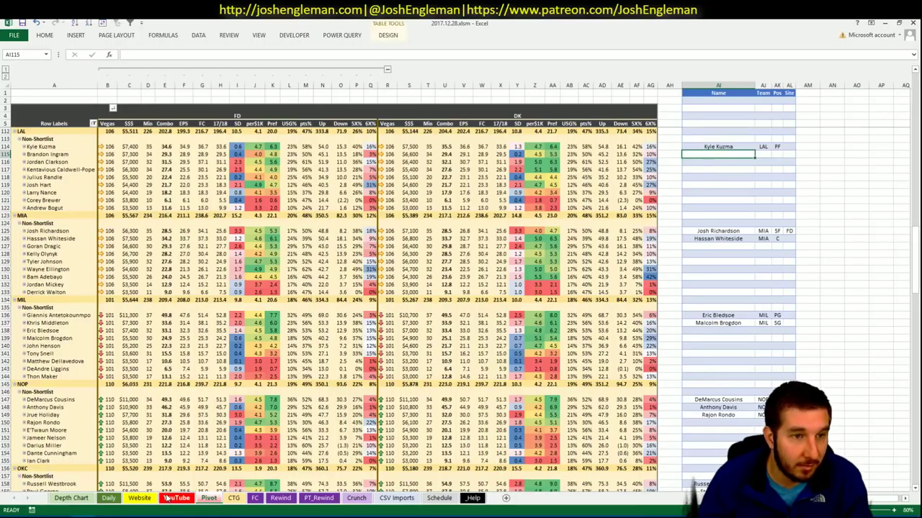
click(170, 498)
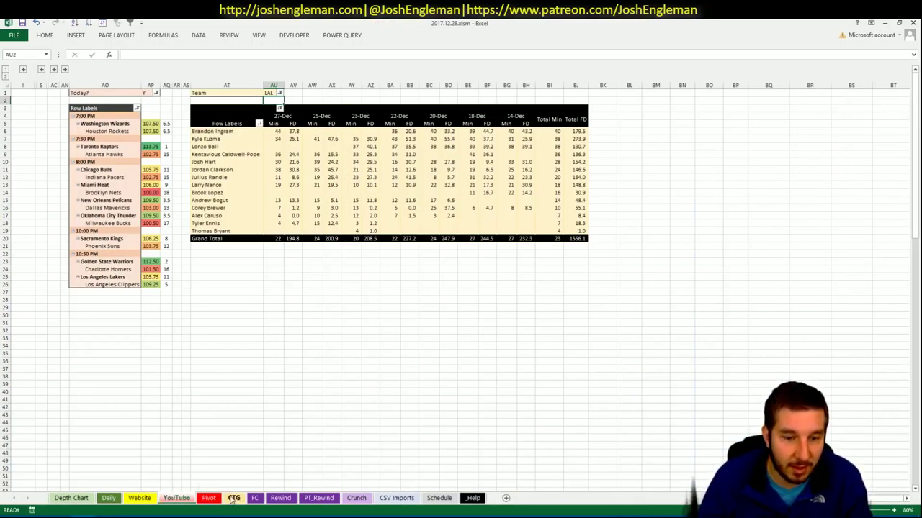
click(208, 498)
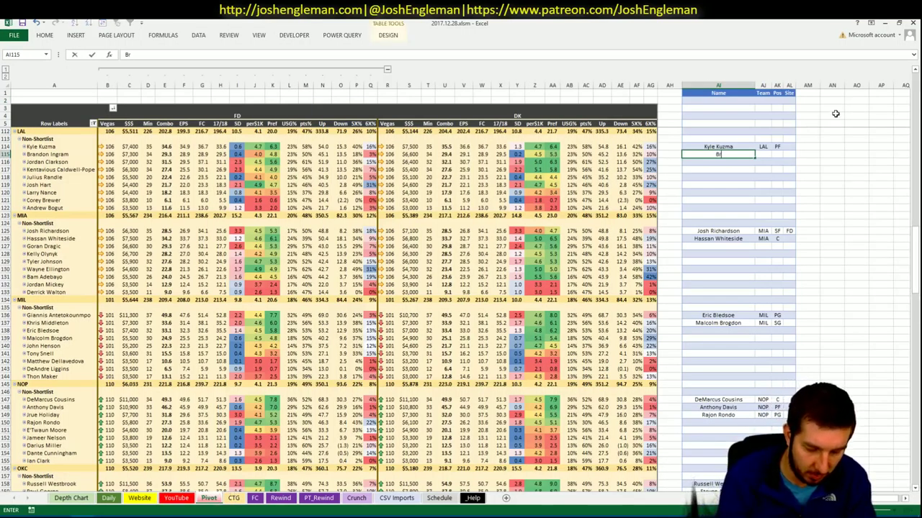
text(Bradoni)
key(BackSpace)
key(BackSpace)
key(BackSpace)
key(BackSpace)
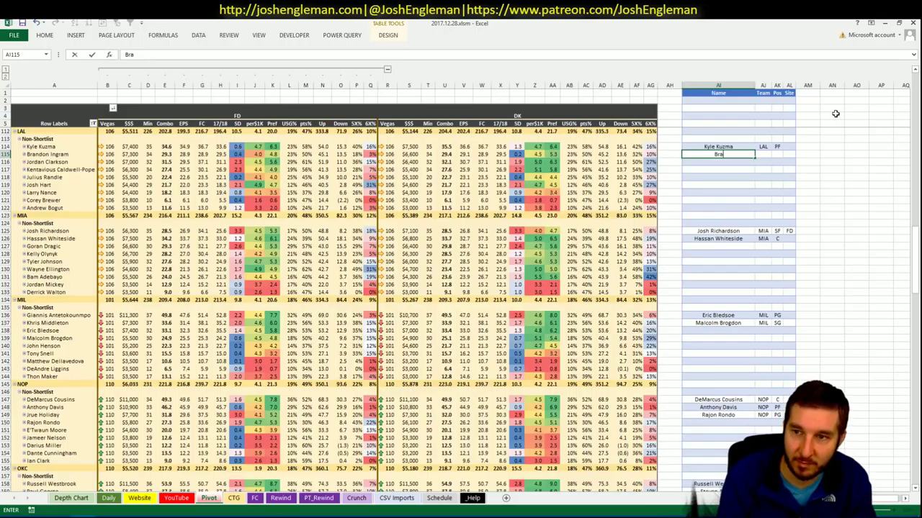
text(andon Ingram)
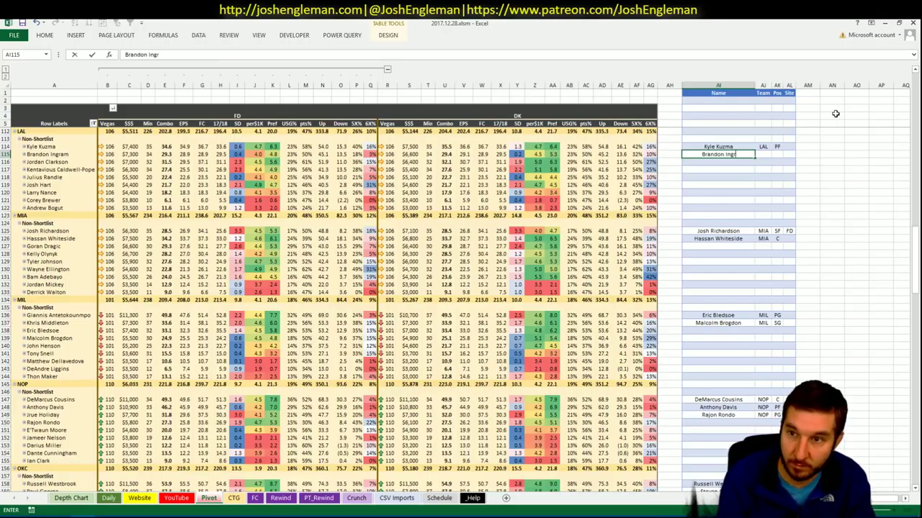
key(ctrl+Return)
Set Brandon Ingram's Site in the shortlist to DK.
key(Tab)
key(Tab)
key(Tab)
text(DK)
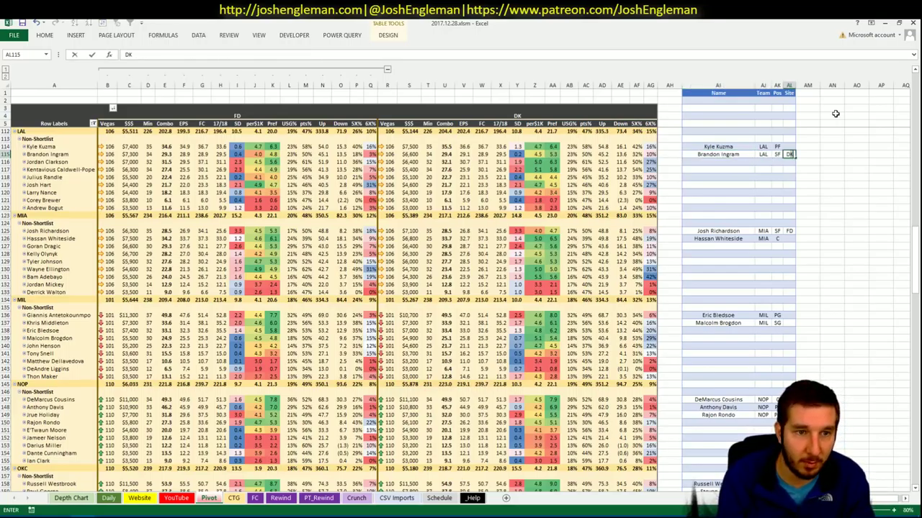
key(ctrl+Return)
key(Return)
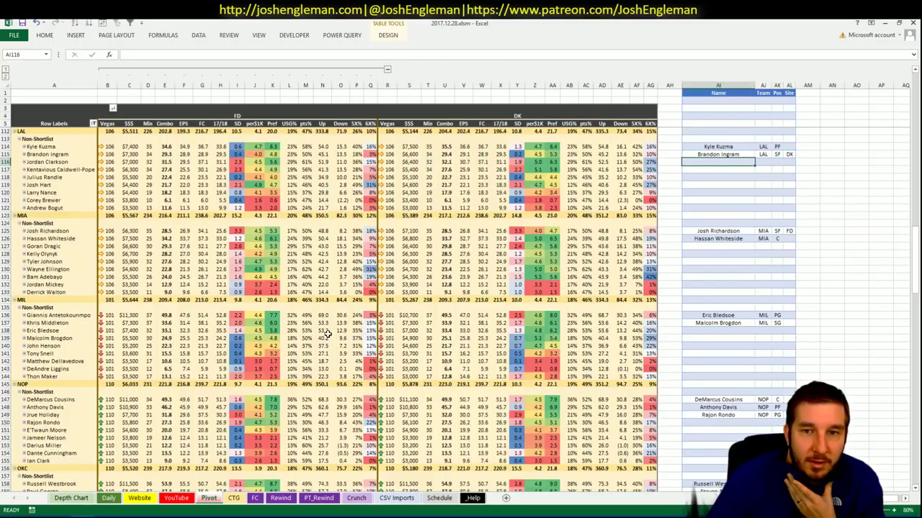
Recheck the LAL game log on the YouTube sheet, then enter Jordan Clarkson in the Pivot sheet's shortlist in AI116.
click(177, 498)
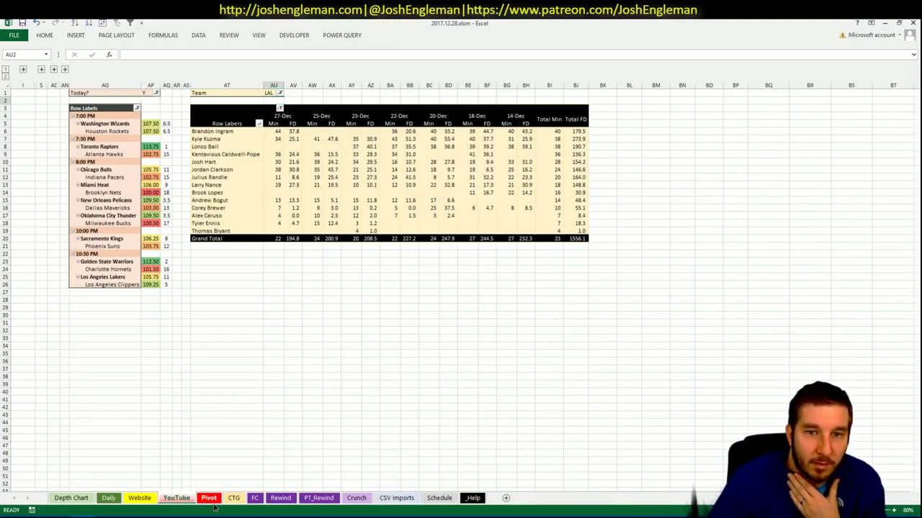
click(210, 498)
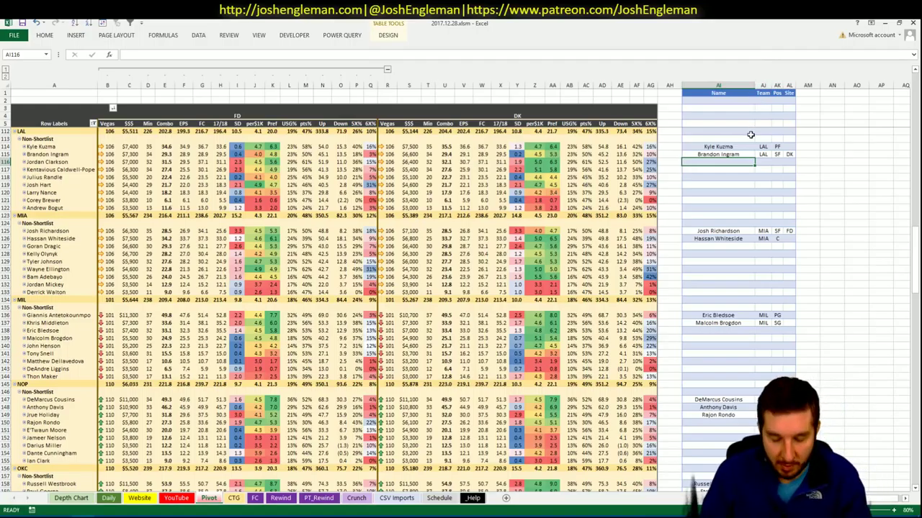
text(Jordan Clarkson)
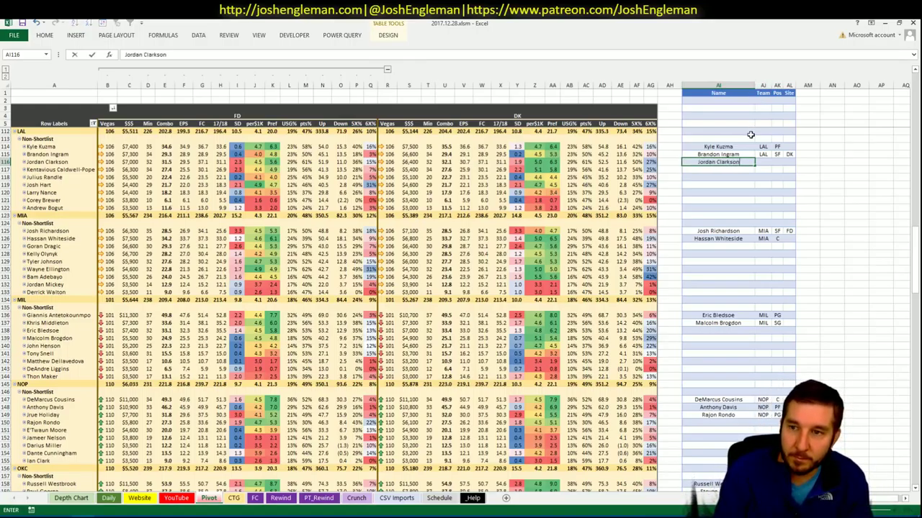
key(Return)
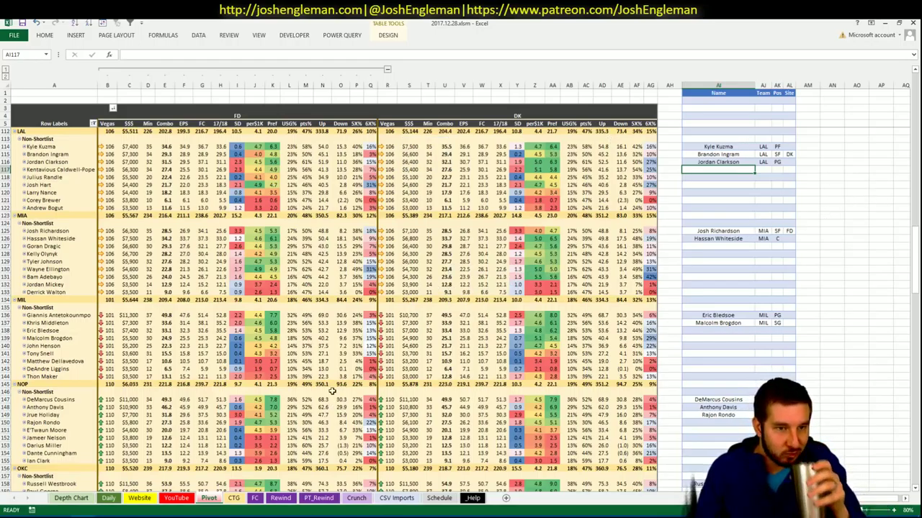
Check the Lakers' shot matchups on the CTG sheet, then copy Kentavious Caldwell-Pope as values into the Pivot sheet's shortlist in AI117.
click(234, 499)
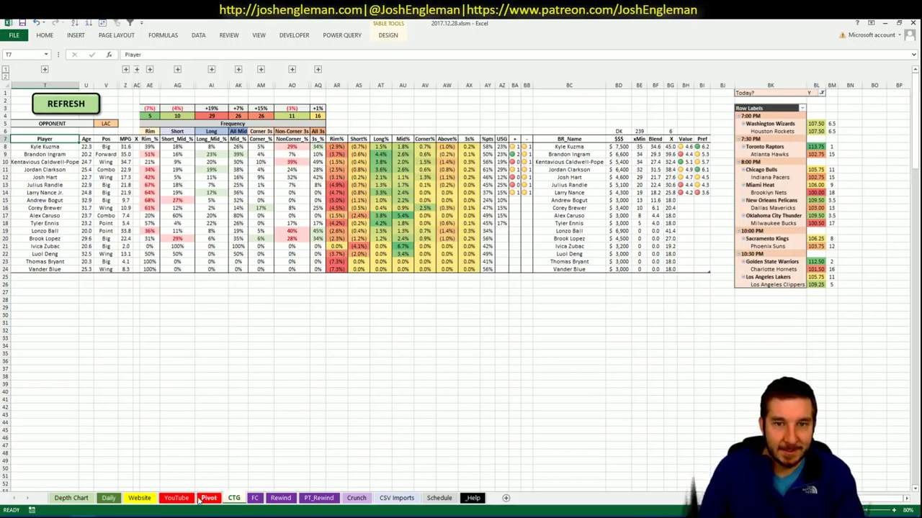
click(208, 499)
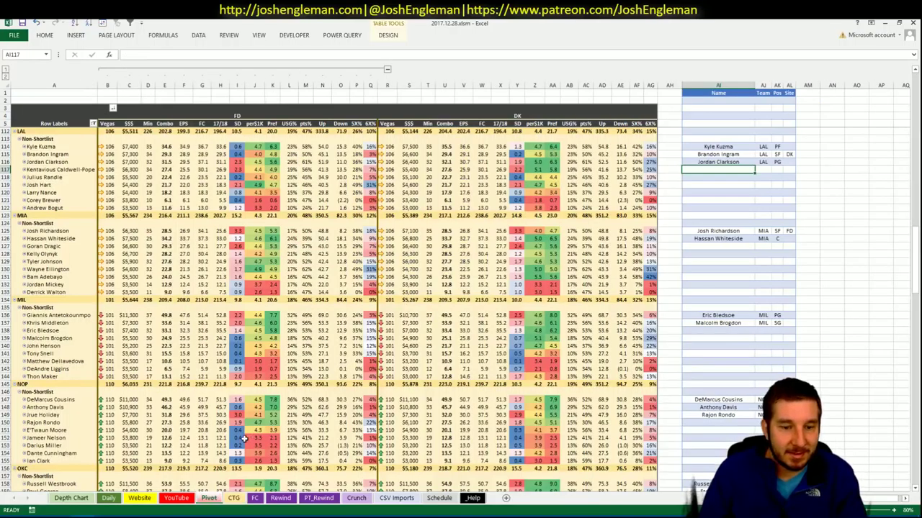
click(74, 170)
key(ctrl+c)
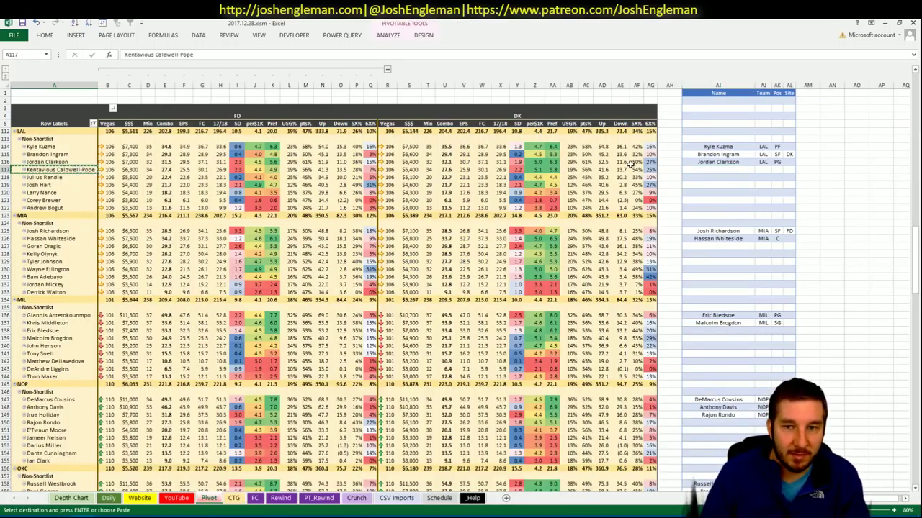
click(680, 178)
click(707, 170)
right_click(707, 170)
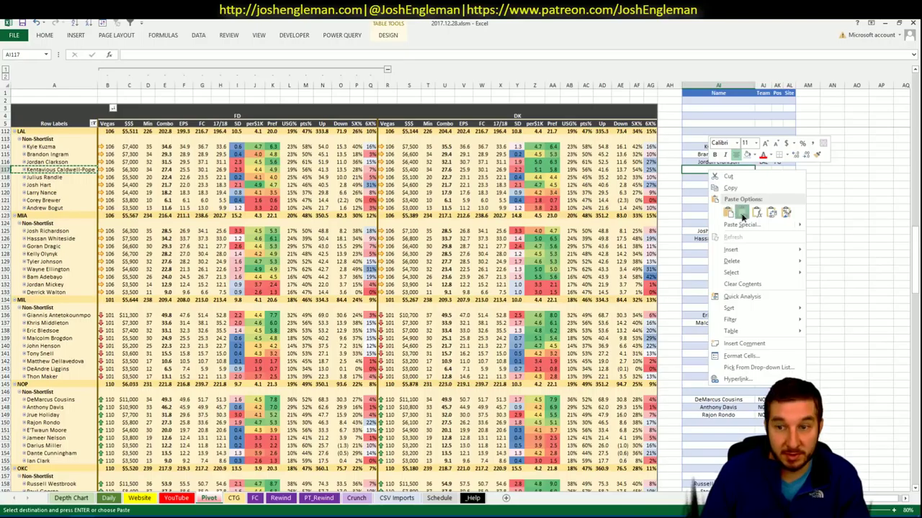
click(736, 209)
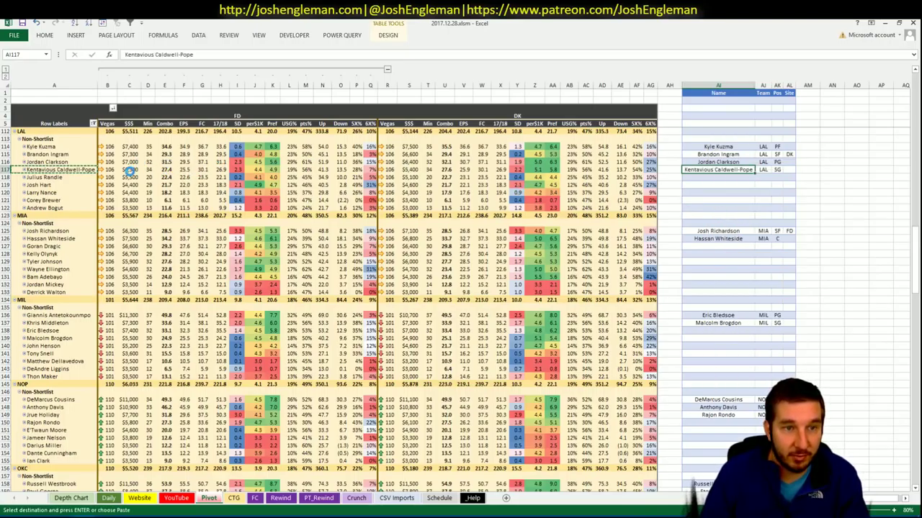
click(467, 184)
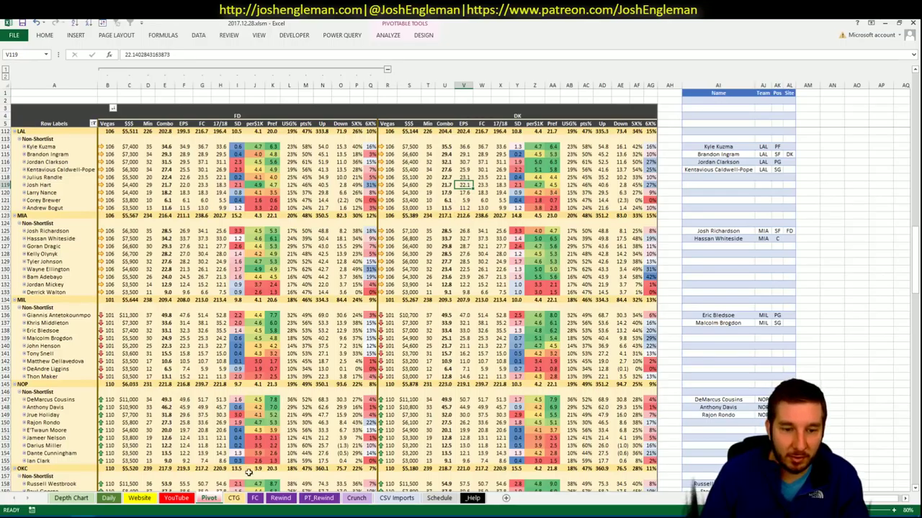
Check the LAL game log on the YouTube sheet, then set Kentavious Caldwell-Pope's Site in the Pivot sheet's shortlist to DK.
click(186, 499)
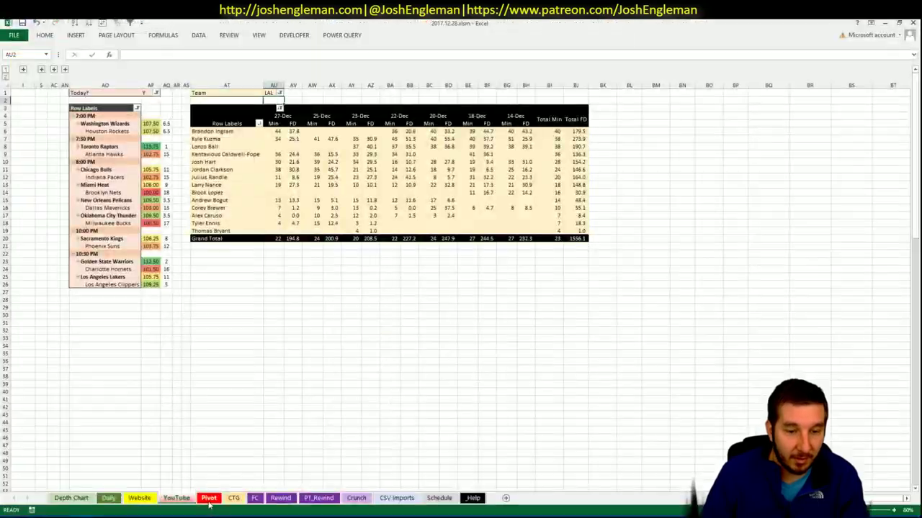
click(209, 498)
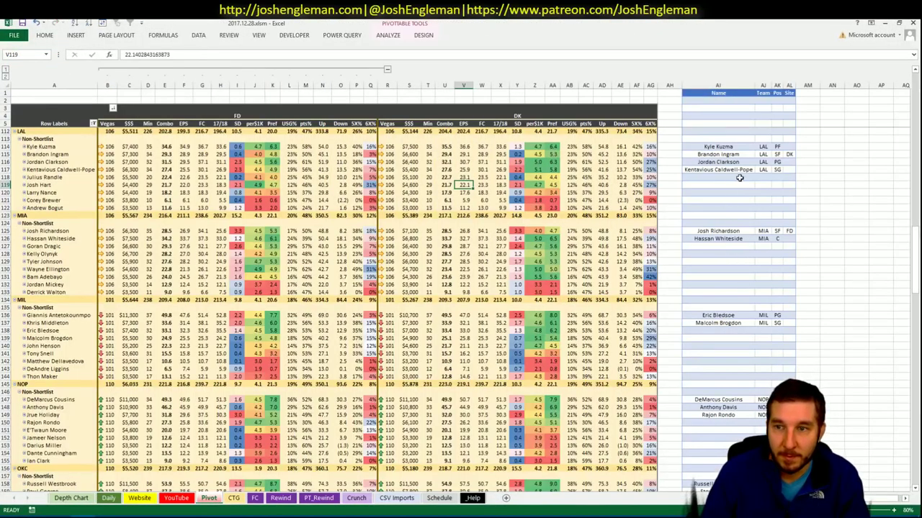
double_click(799, 169)
click(790, 169)
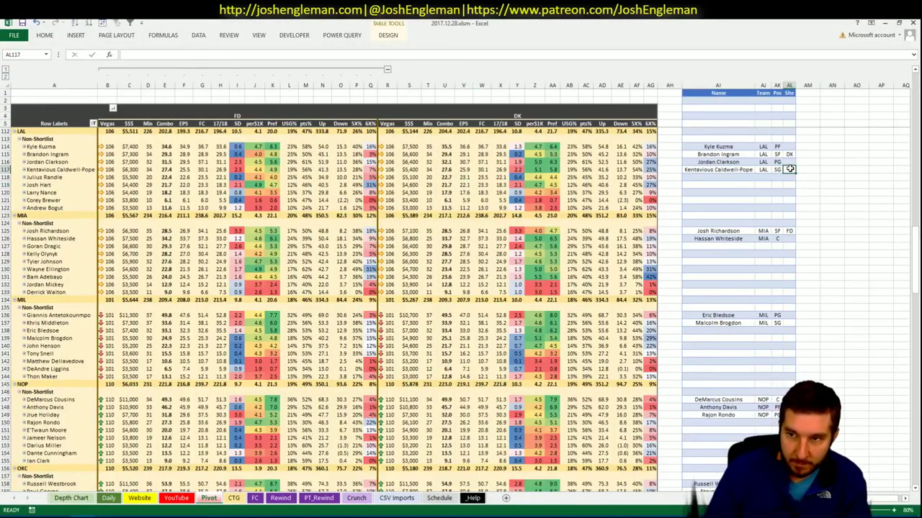
text(DK)
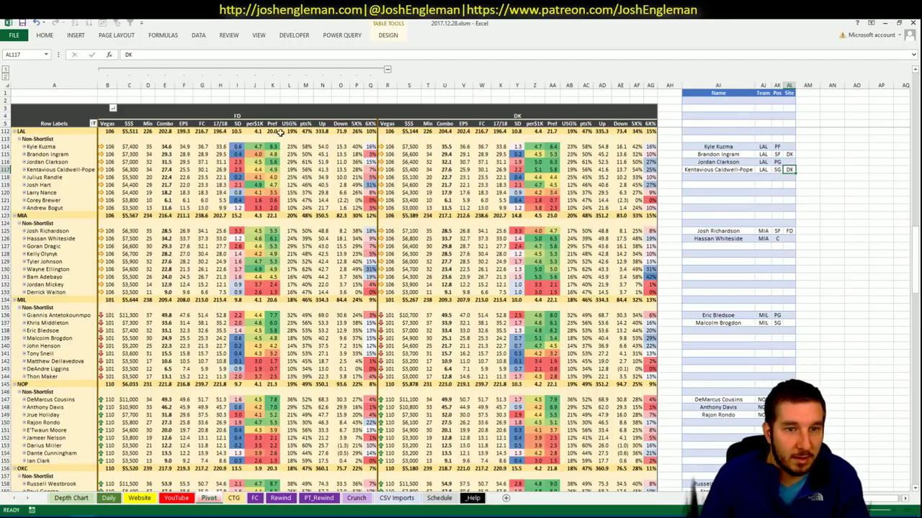
key(Return)
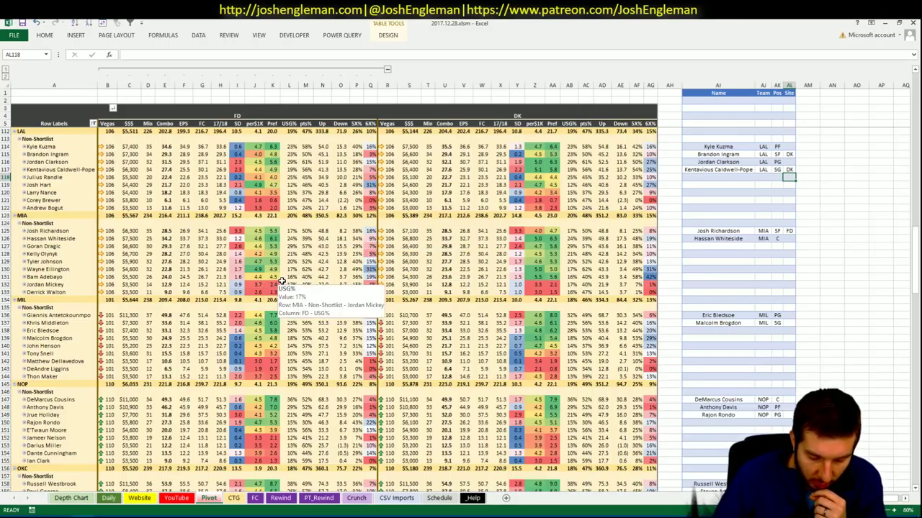
Check the LAL game log on the YouTube sheet, then enter Josh Hart in the Pivot sheet's shortlist in AI118.
click(202, 500)
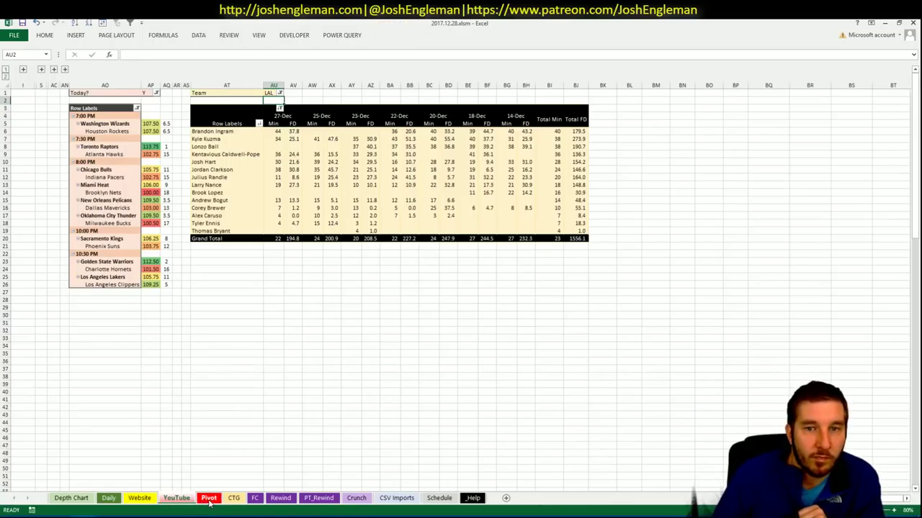
click(176, 499)
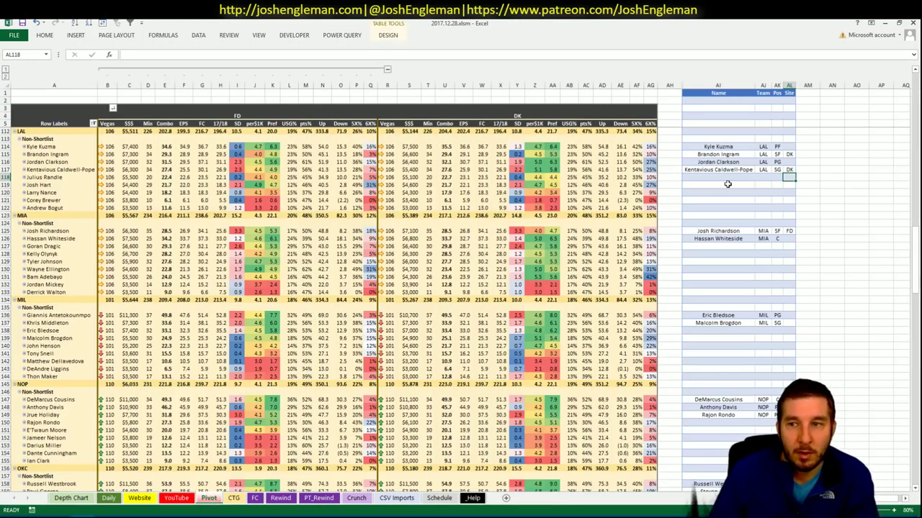
click(731, 179)
text(H)
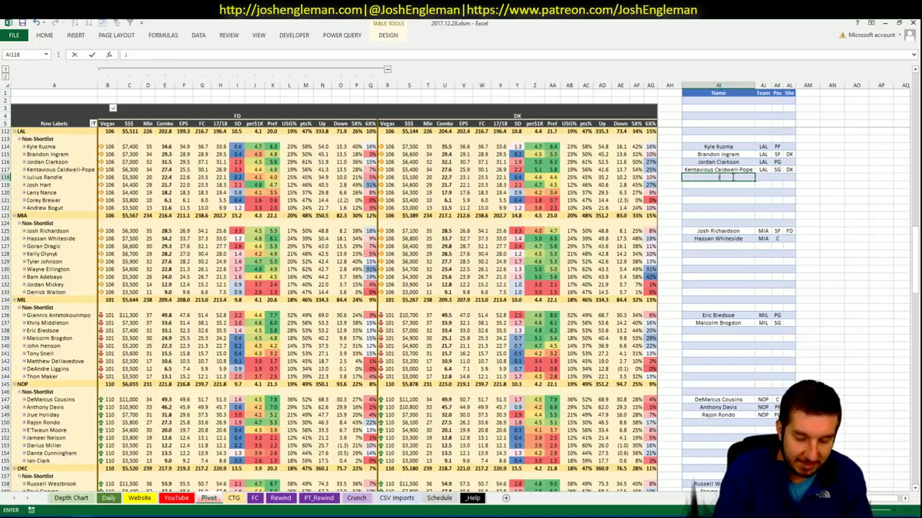
text(osh Hart)
key(ctrl+Return)
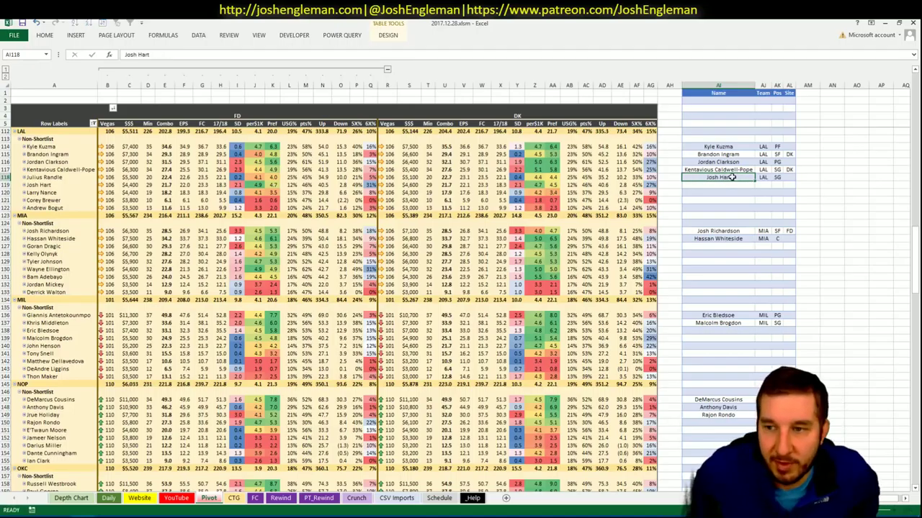
key(Down)
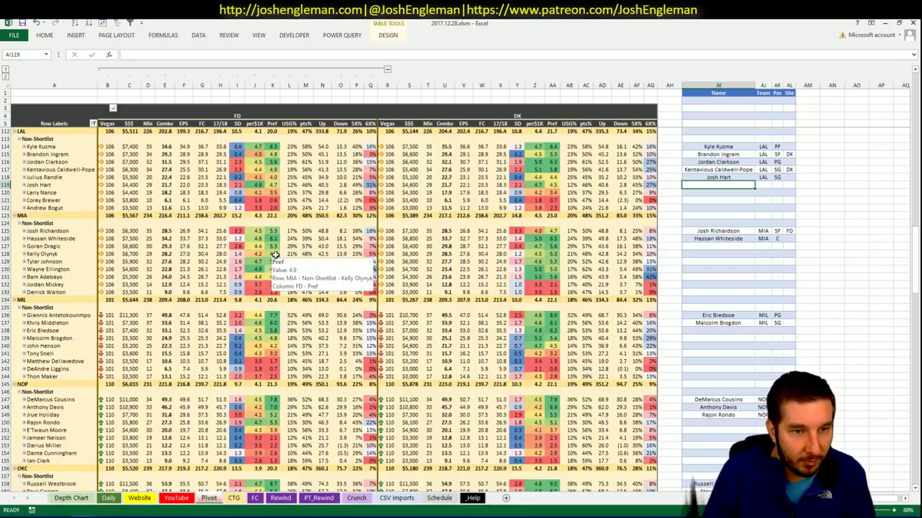
Set the opponent in V5 on the CTG sheet to LAL.
click(271, 400)
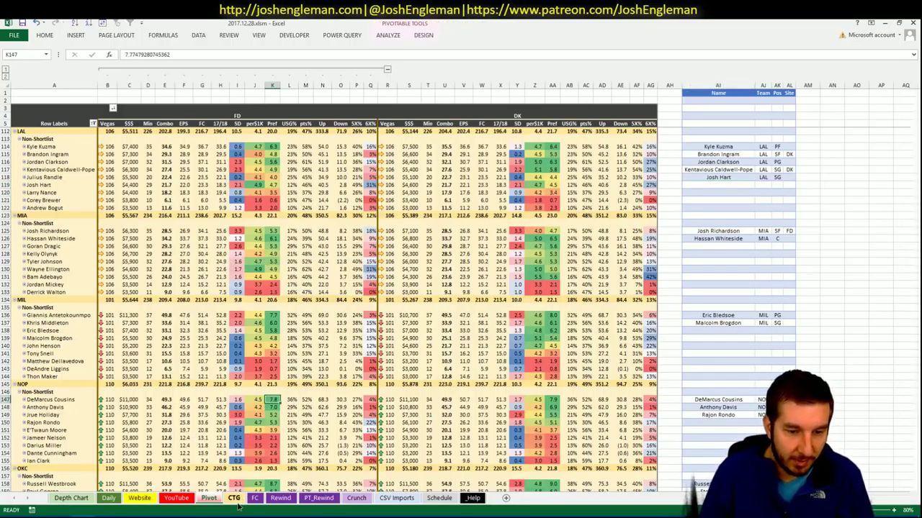
click(235, 501)
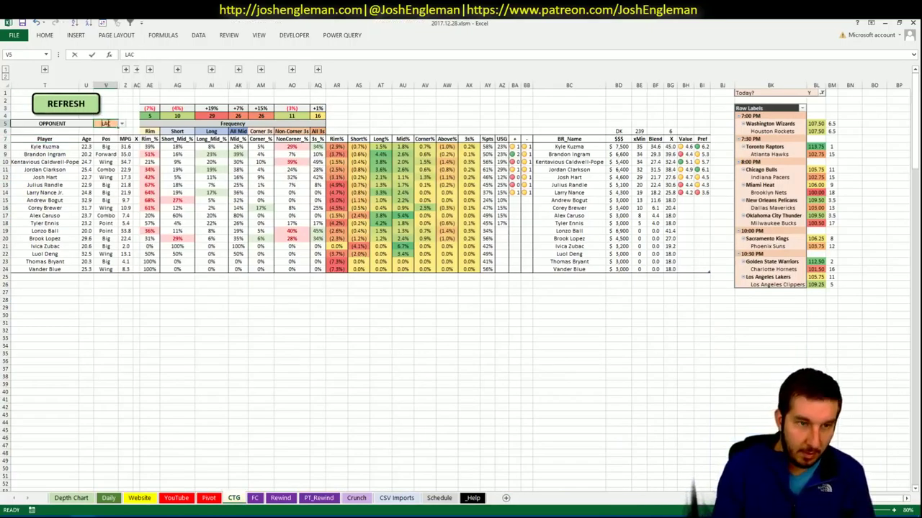
text(LSA)
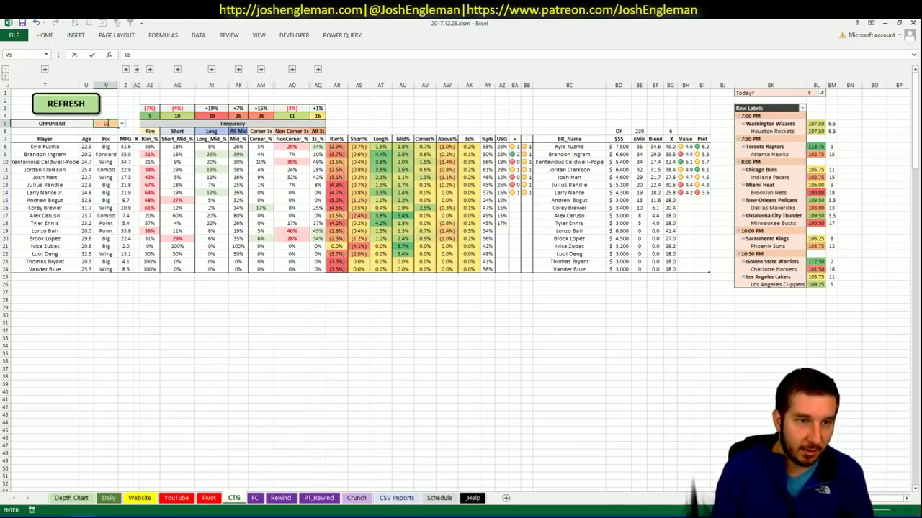
key(Return)
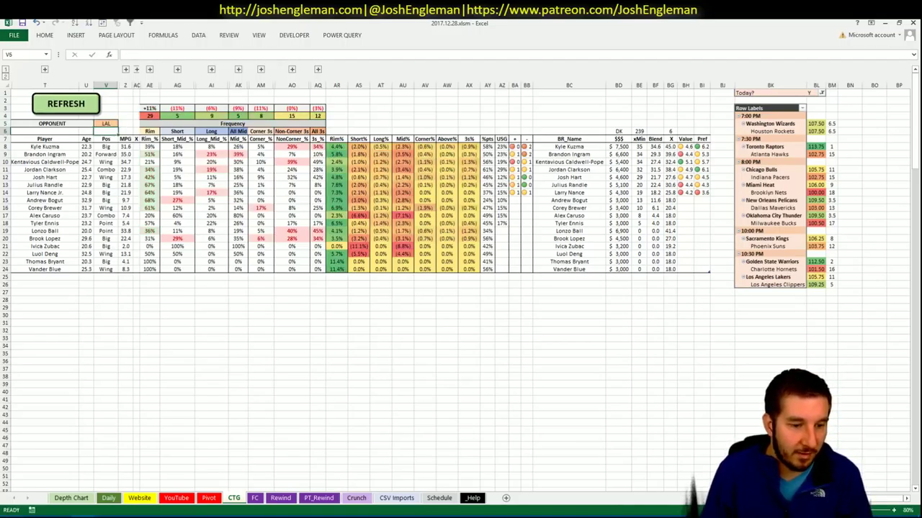
Switch to the browser and find the LA Clippers' 2017-18 player stats on Cleaning the Glass by searching for the team.
key(alt+Tab)
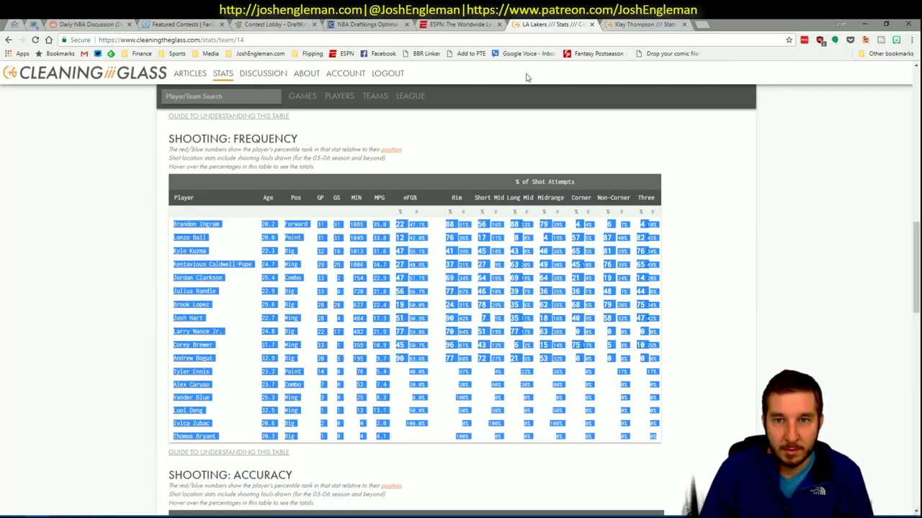
click(245, 99)
text(lac)
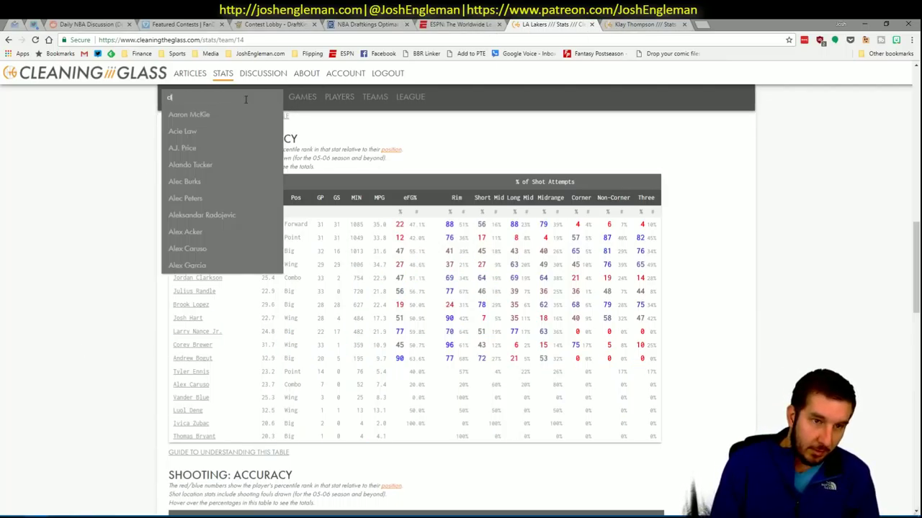
key(Down)
key(Return)
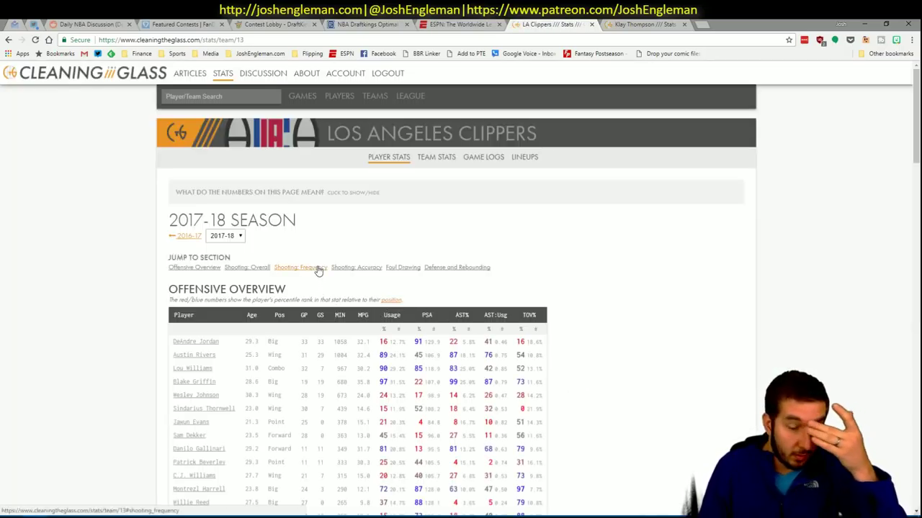
Copy all player rows of the Clippers' Shooting: Frequency table and load them into the CTG sheet in Excel.
click(318, 268)
drag(637, 430, 176, 223)
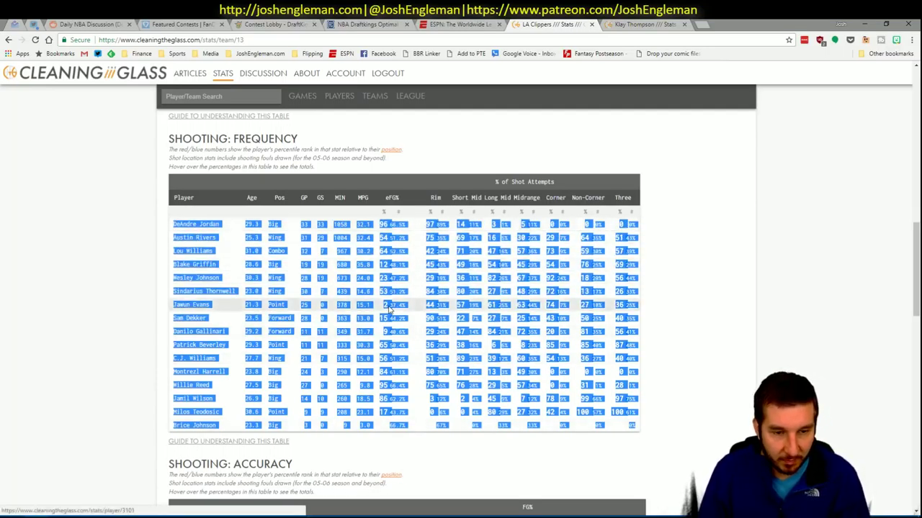
key(alt+Tab)
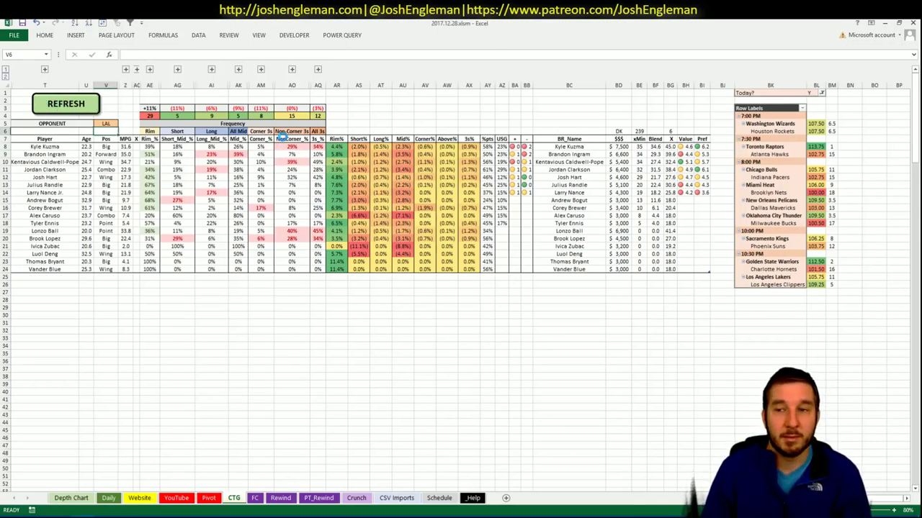
key(ctrl+v)
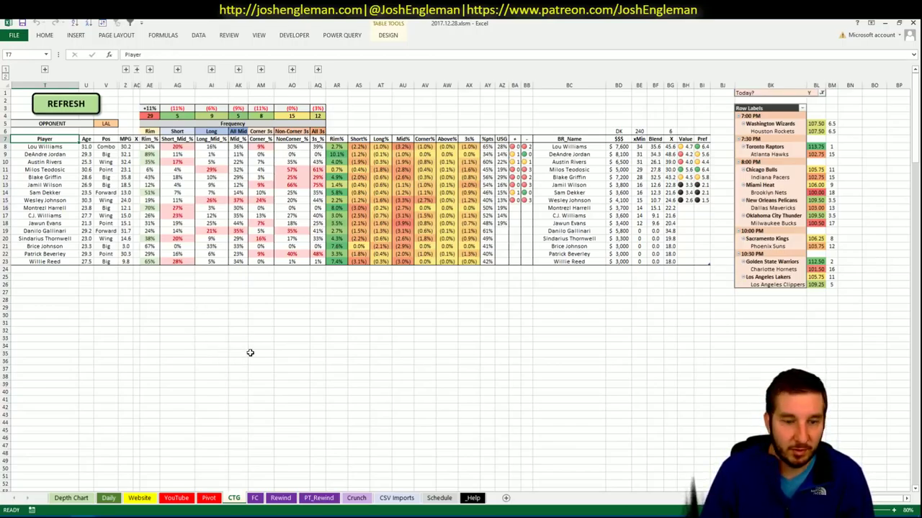
click(208, 497)
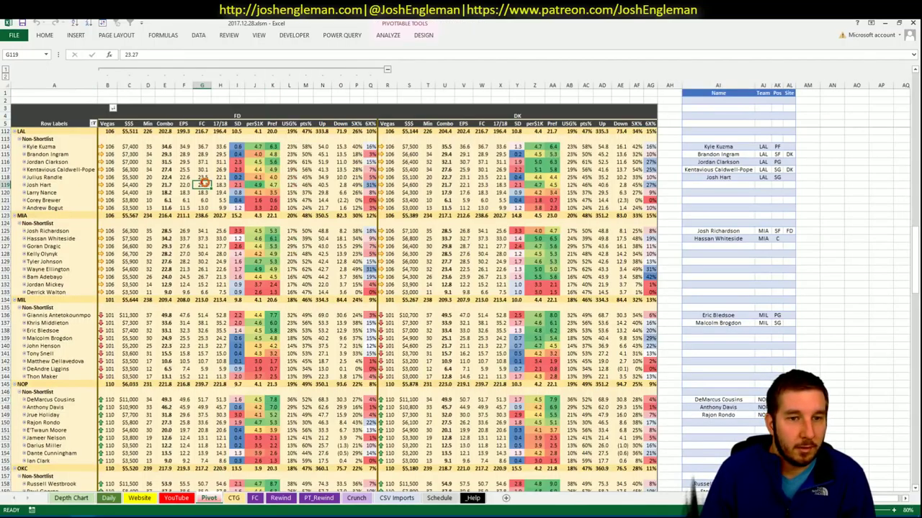
double_click(205, 182)
right_click(230, 495)
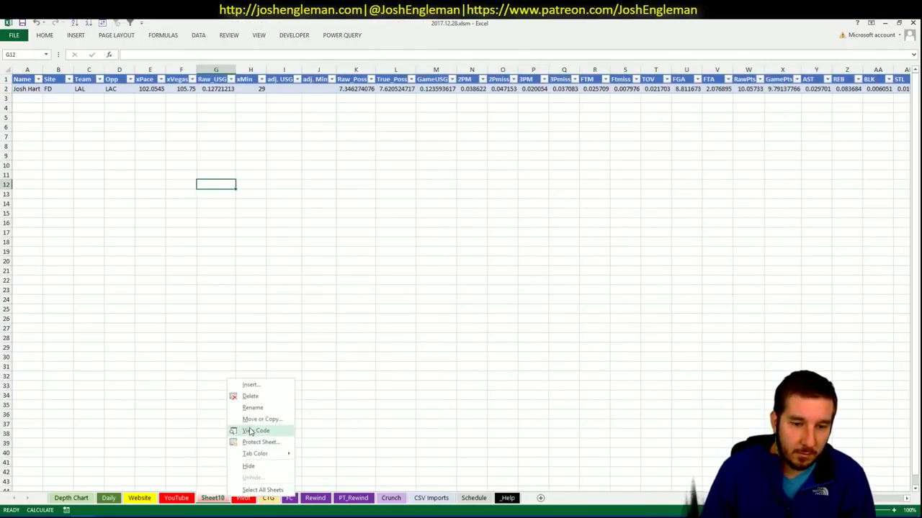
click(254, 396)
click(441, 295)
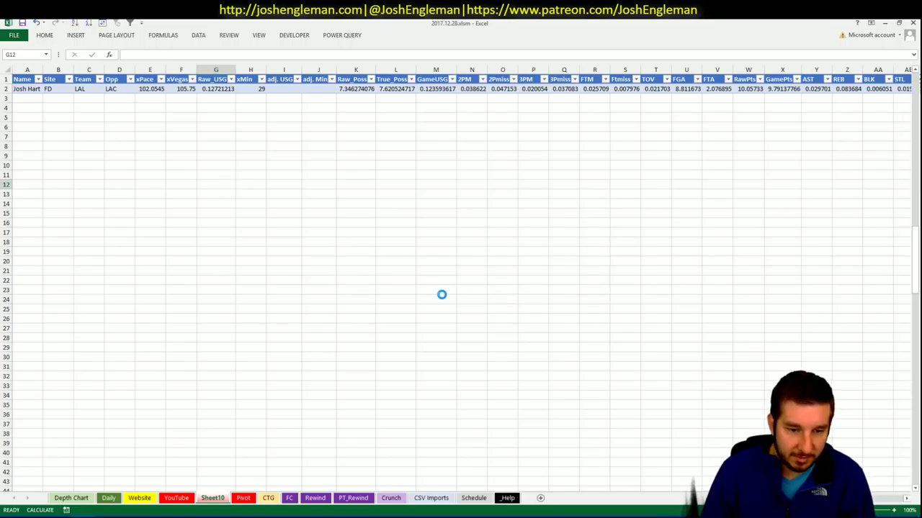
Review the LAC projections on the Pivot sheet, then enter DeAndre Jordan in the shortlist in AI101.
click(177, 498)
click(208, 499)
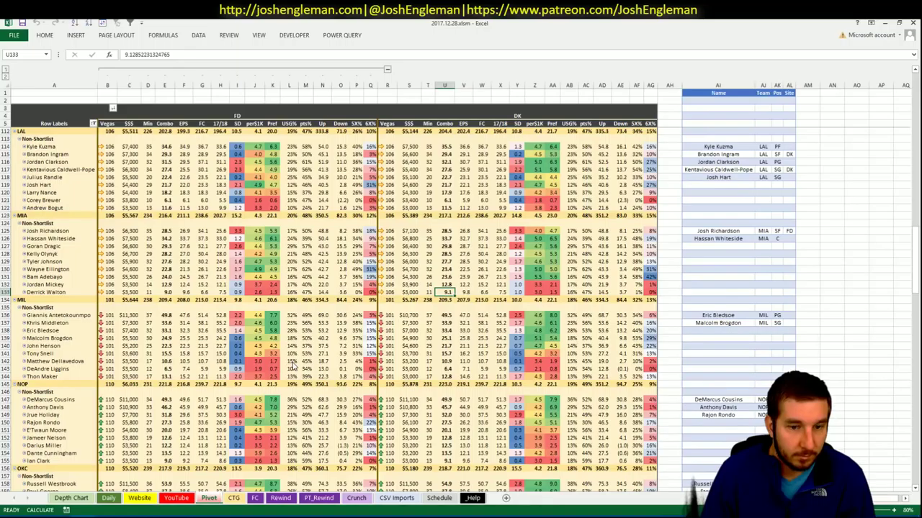
click(292, 362)
scroll(293, 361, up, 5)
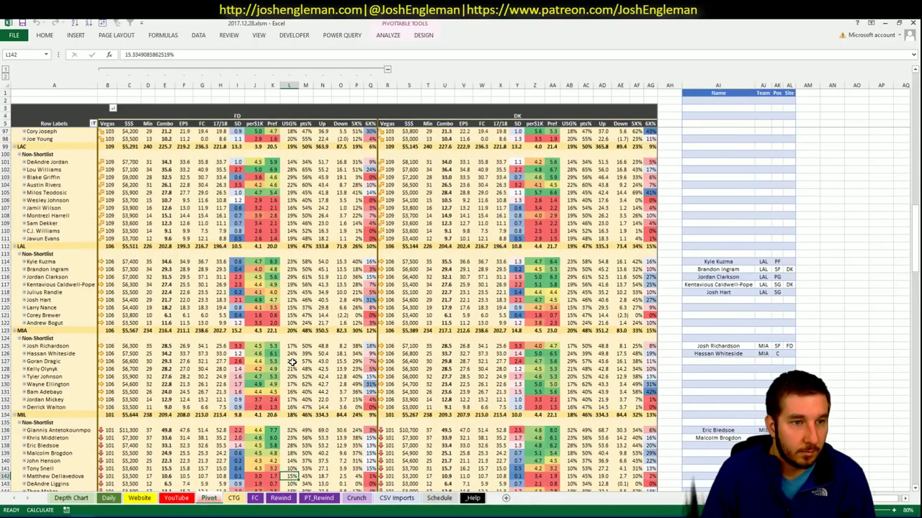
scroll(291, 362, down, 1)
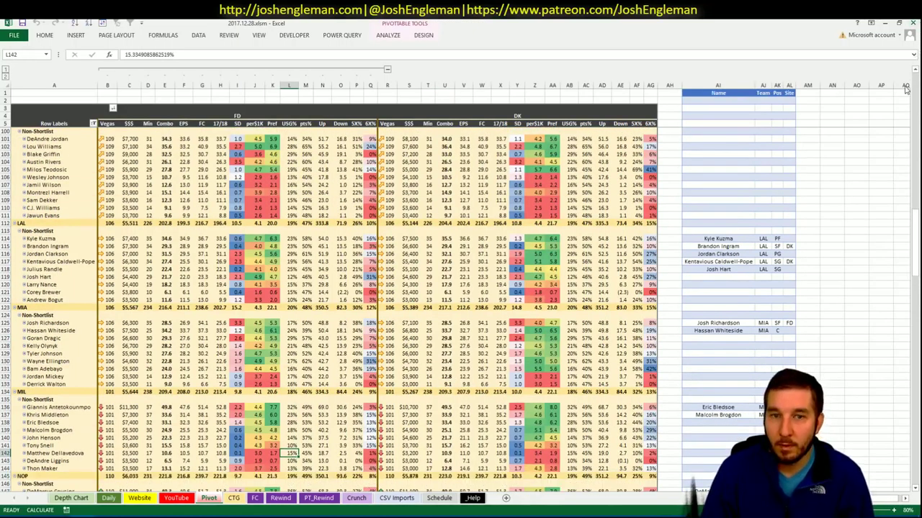
scroll(220, 200, up, 1)
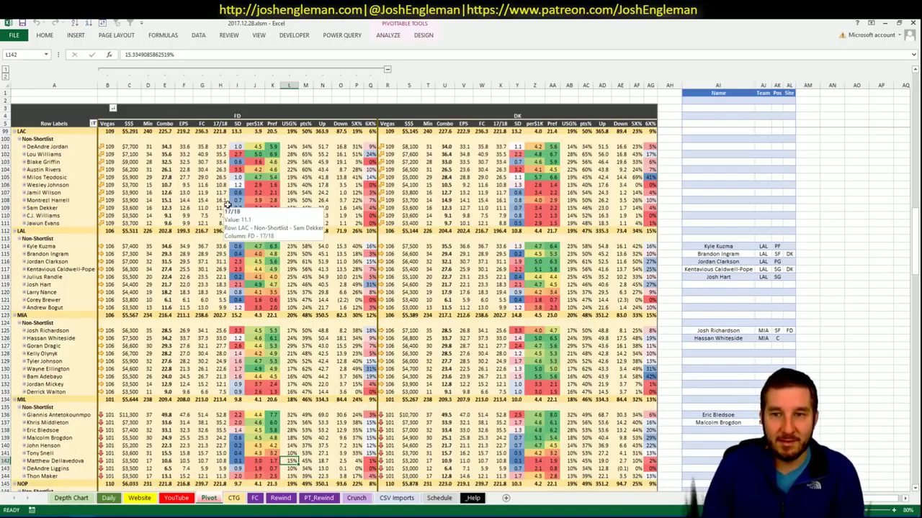
click(729, 139)
double_click(726, 146)
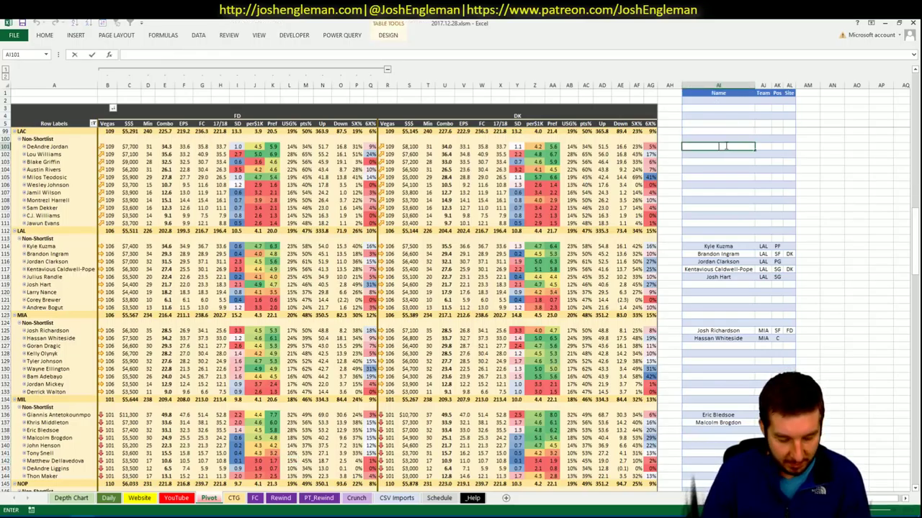
text(DeAndre)
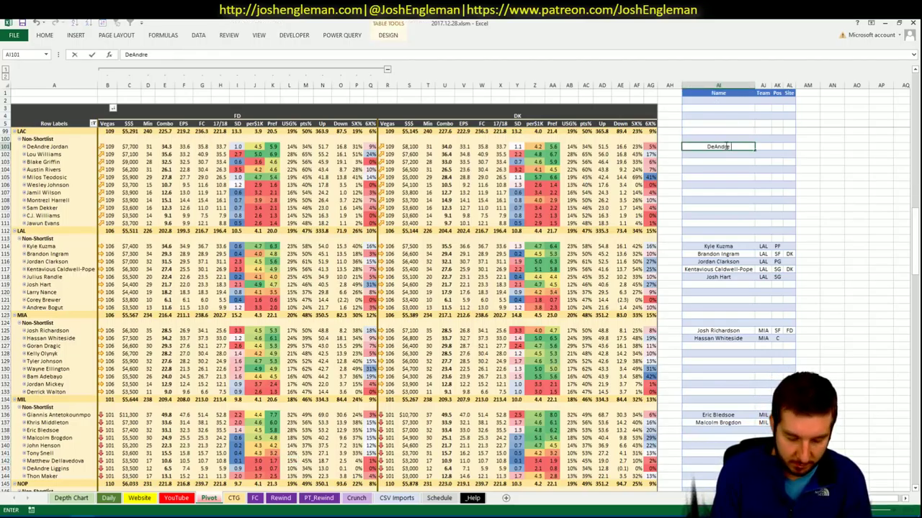
text( Jordan)
key(Return)
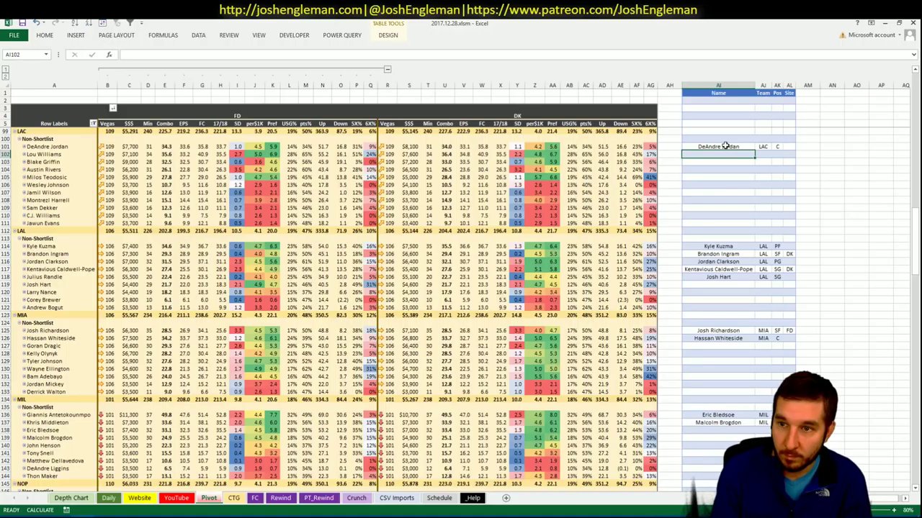
Set DeAndre Jordan's Site in the shortlist to FD.
key(Up)
key(Right)
key(Right)
key(Right)
text(FD)
key(ctrl+Return)
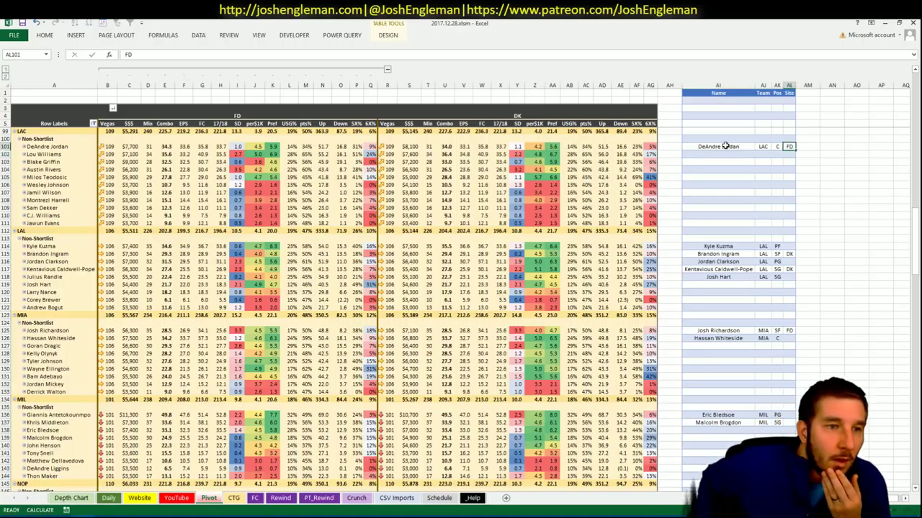
Check the Clippers' shot matchups on the CTG sheet, then enter Lou Williams in the Pivot sheet's shortlist in AI102.
key(Down)
key(Left)
key(Left)
key(Left)
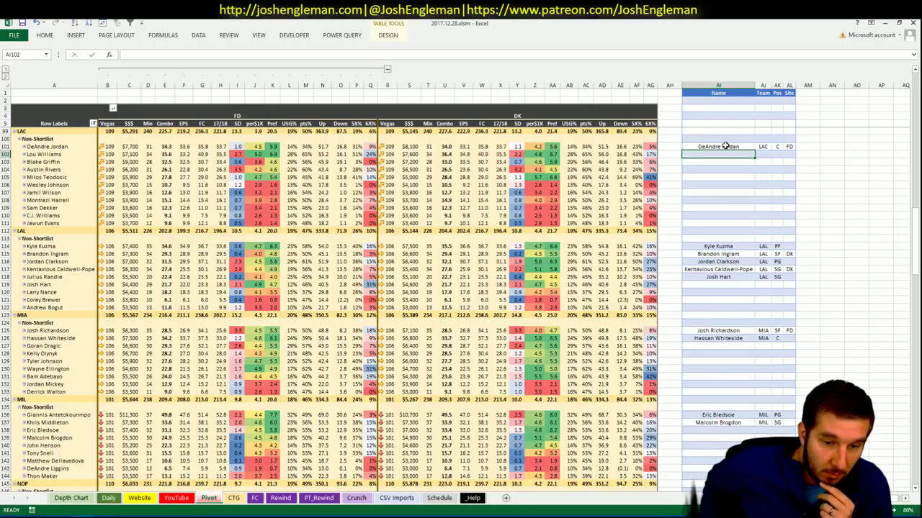
click(234, 498)
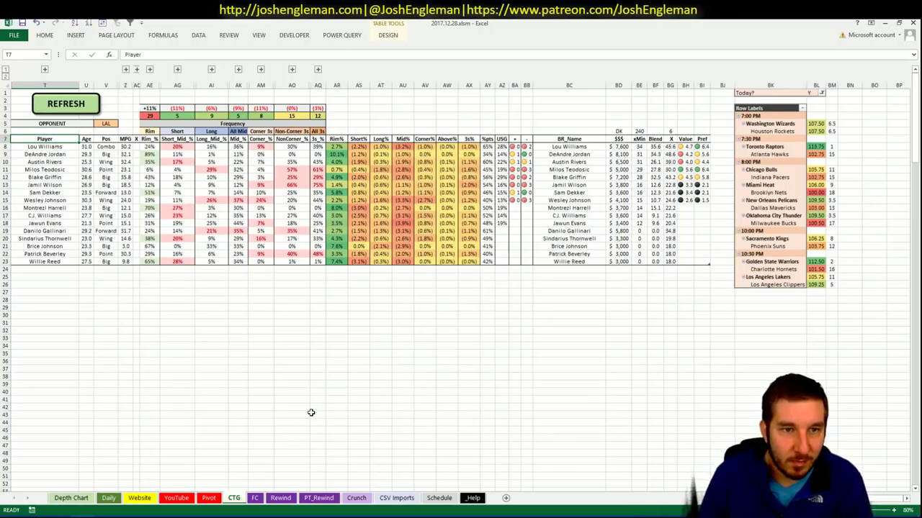
click(209, 499)
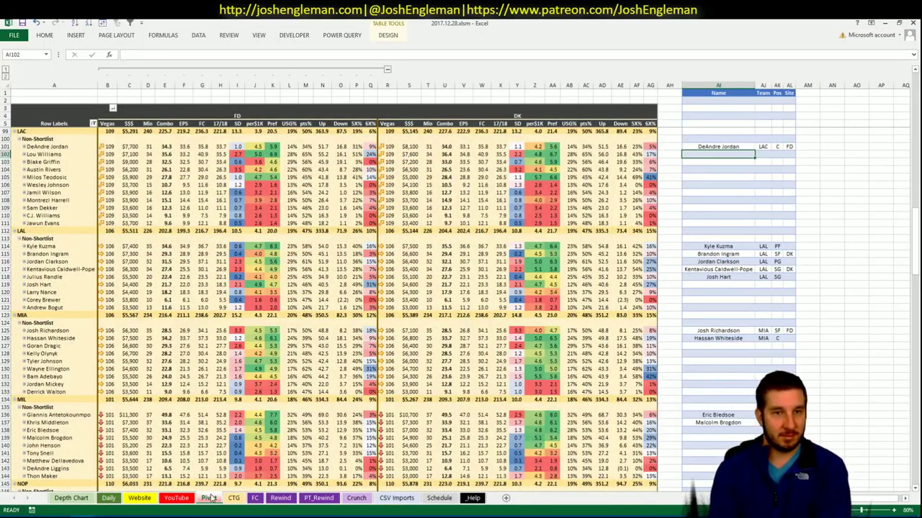
text(Lou Williams)
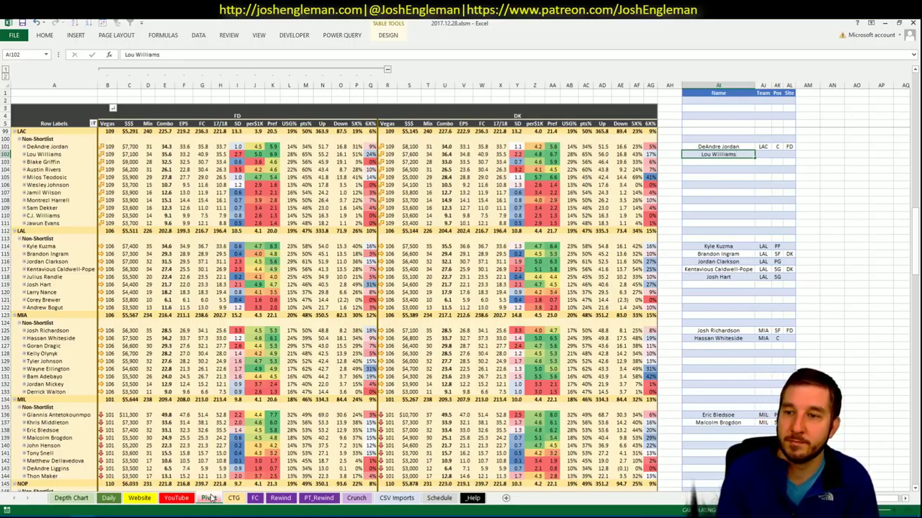
key(Tab)
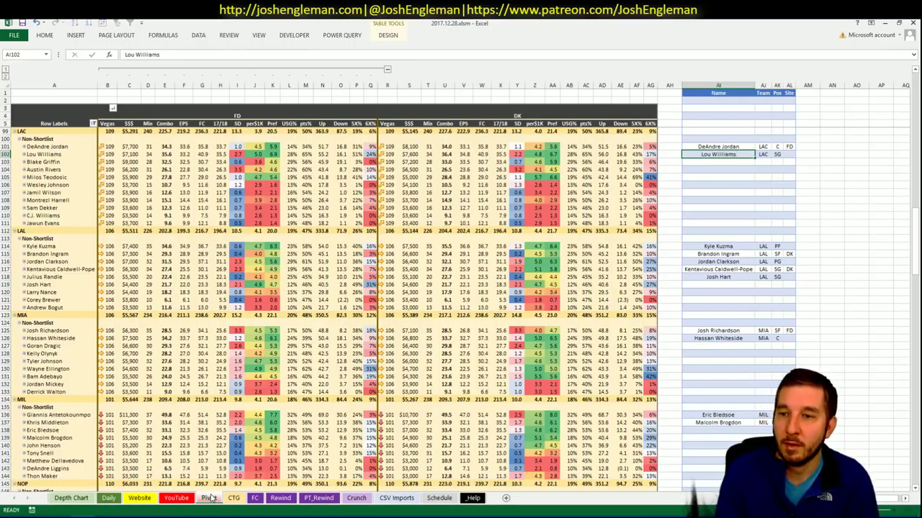
Set Lou Williams's Site in the shortlist to FD.
key(Tab)
key(Tab)
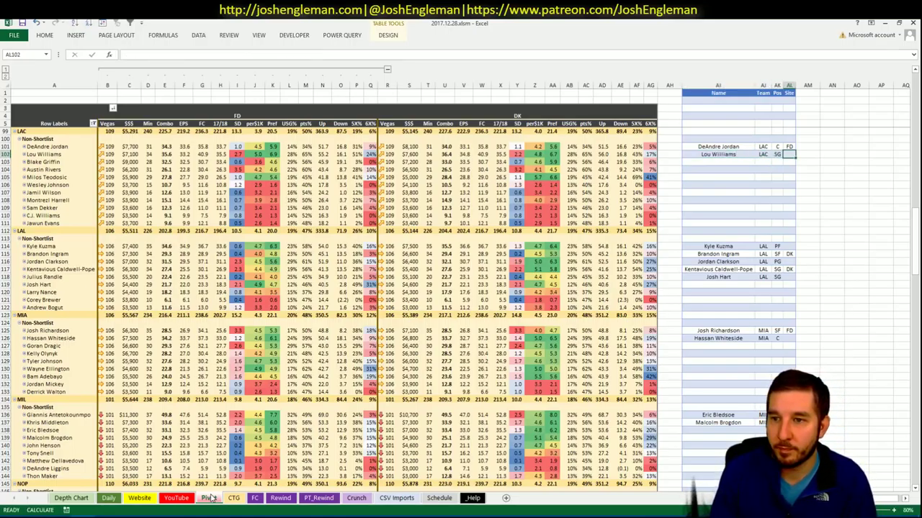
text(FD)
key(Return)
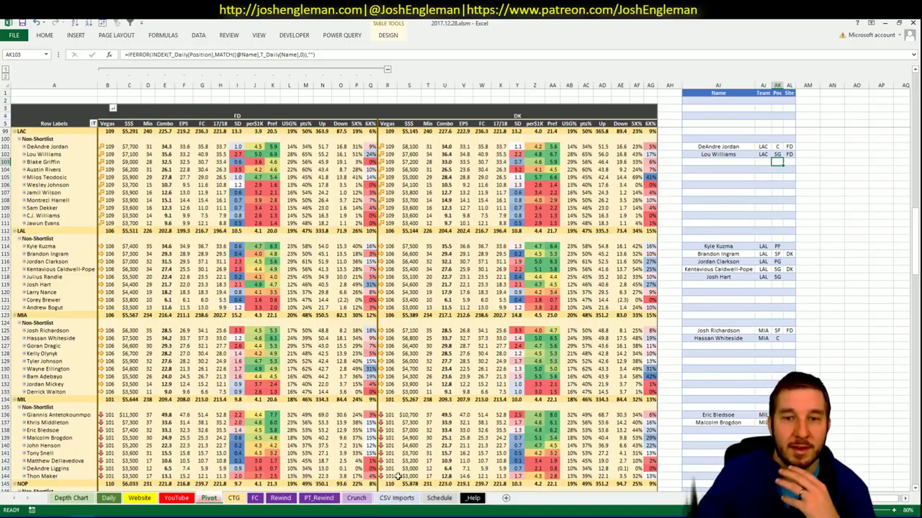
Set the Team filter on the YouTube sheet to LAC to review the Clippers' recent game log.
click(177, 498)
text(LAC)
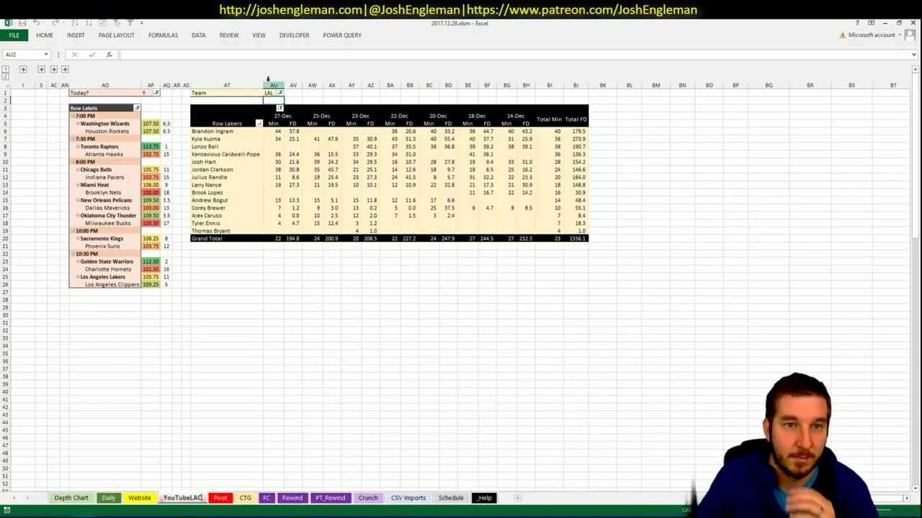
key(Return)
click(267, 93)
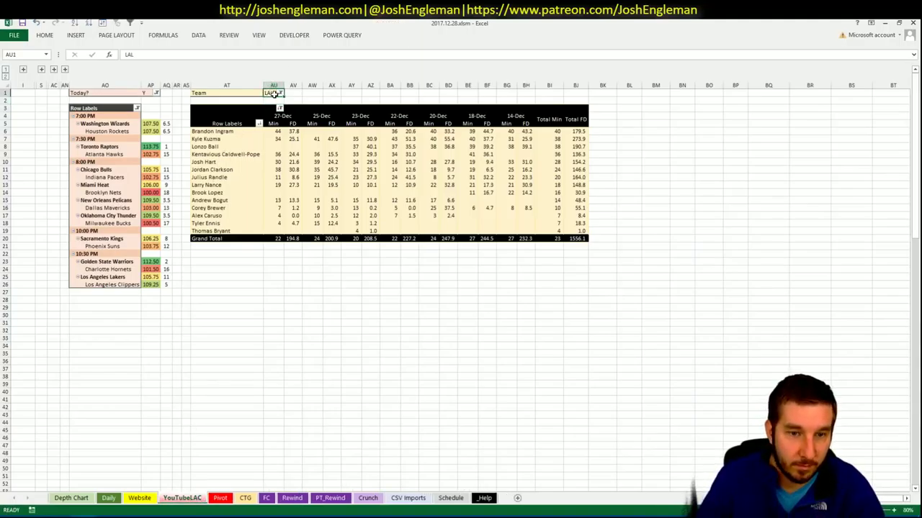
text(LAC)
key(Return)
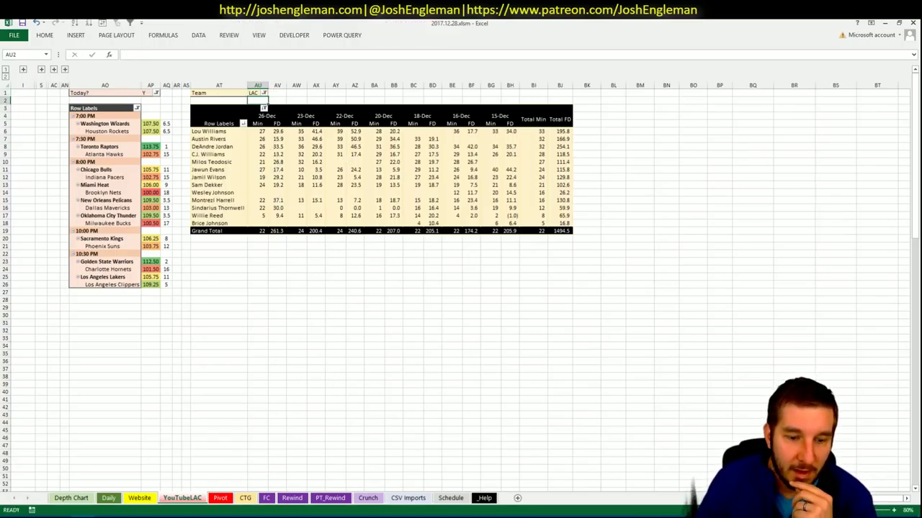
Sort the Pivot sheet's shortlist table by Pos in the order PG, SG, SF, PF, C, and by Name from A to Z.
click(220, 498)
click(727, 208)
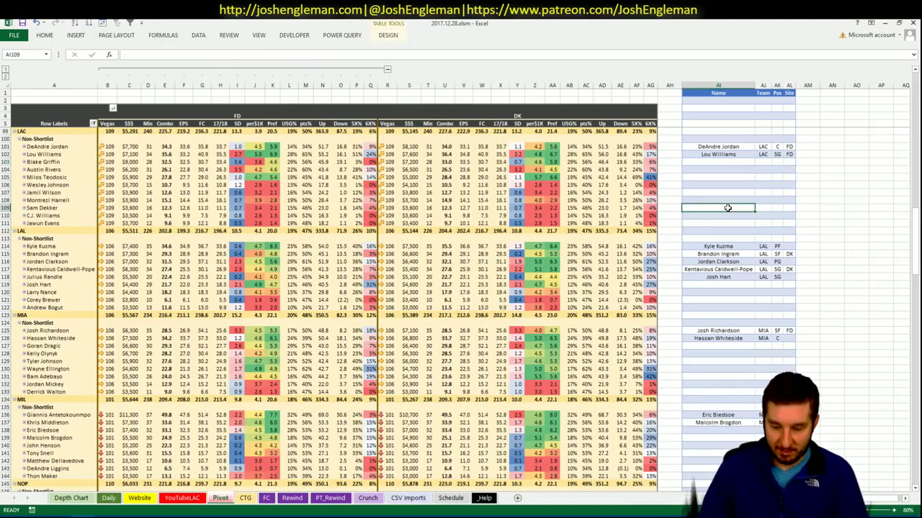
scroll(727, 208, up, 20)
click(737, 186)
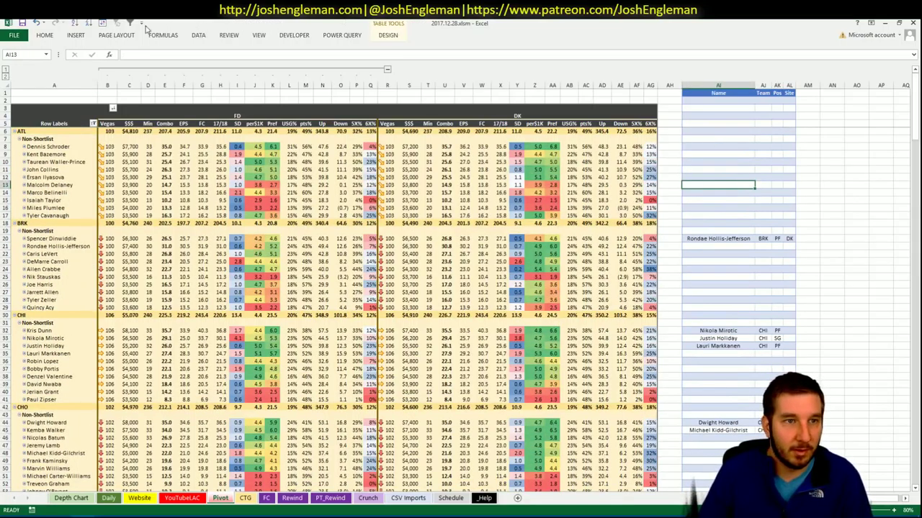
click(104, 24)
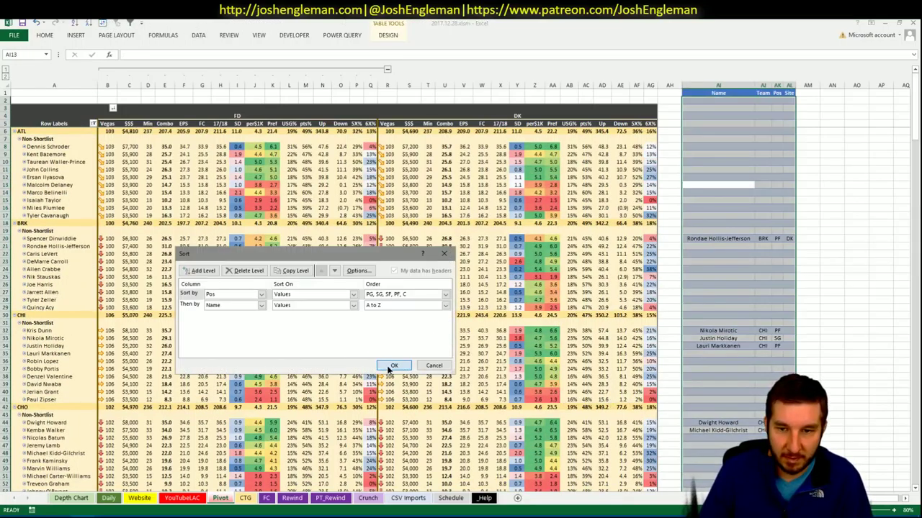
click(394, 367)
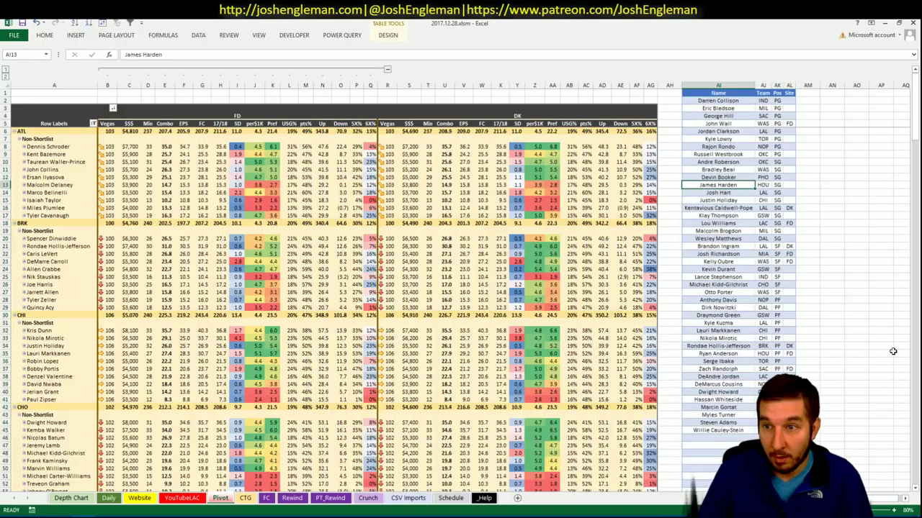
click(875, 346)
drag(789, 430, 722, 105)
click(856, 186)
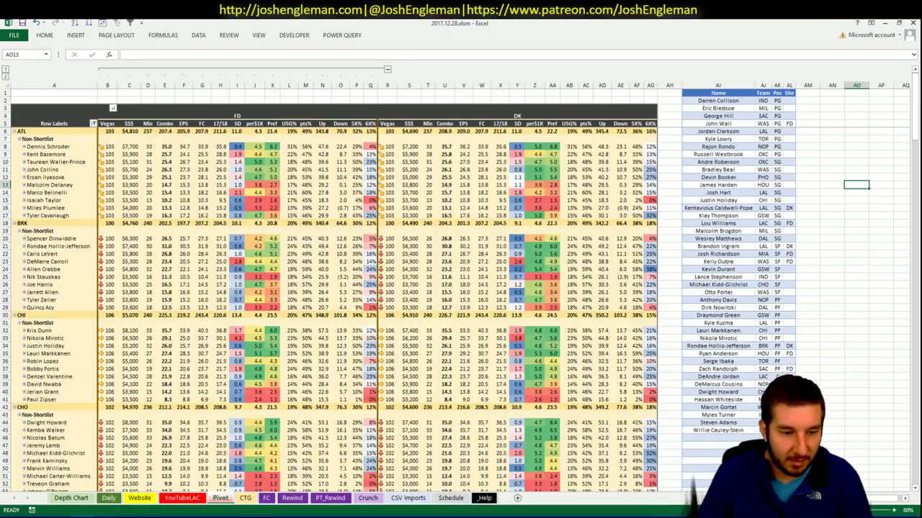
Switch to the browser and open Fantasy Cruncher's projection upload page for DraftKings NBA, returning to the workbook while it loads.
key(alt+Tab)
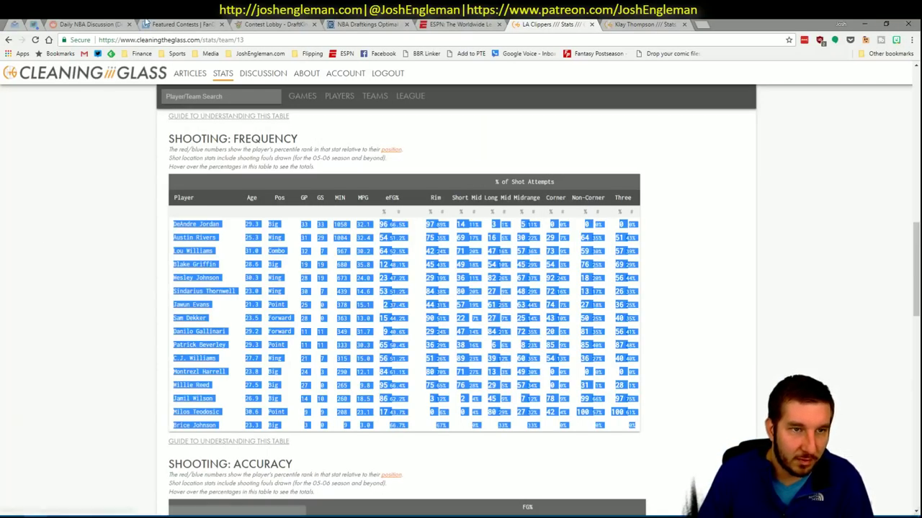
click(349, 24)
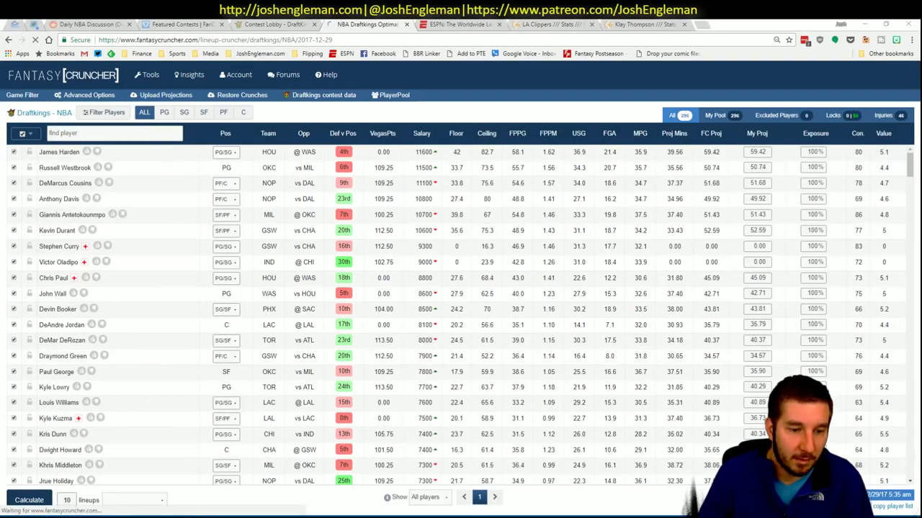
key(alt+Tab)
Rename the YouTubeLAC sheet back to YouTube.
click(177, 499)
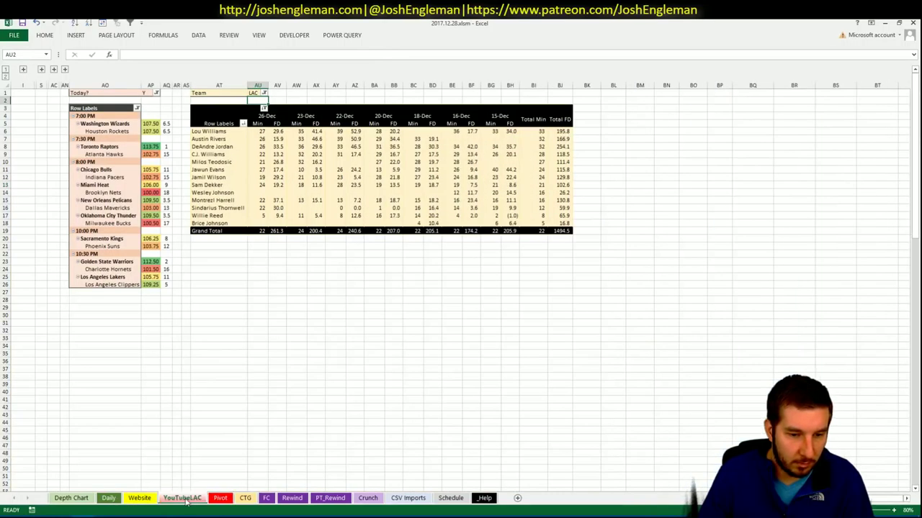
key(BackSpace)
key(BackSpace)
key(BackSpace)
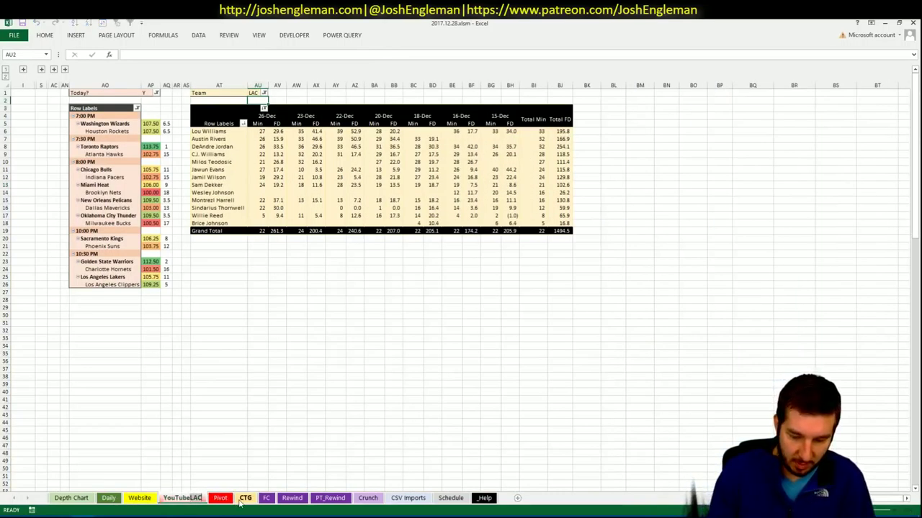
key(Return)
On the Daily sheet, expand the grouped columns holding the blended projections and try to run the REFRESH macro.
click(108, 499)
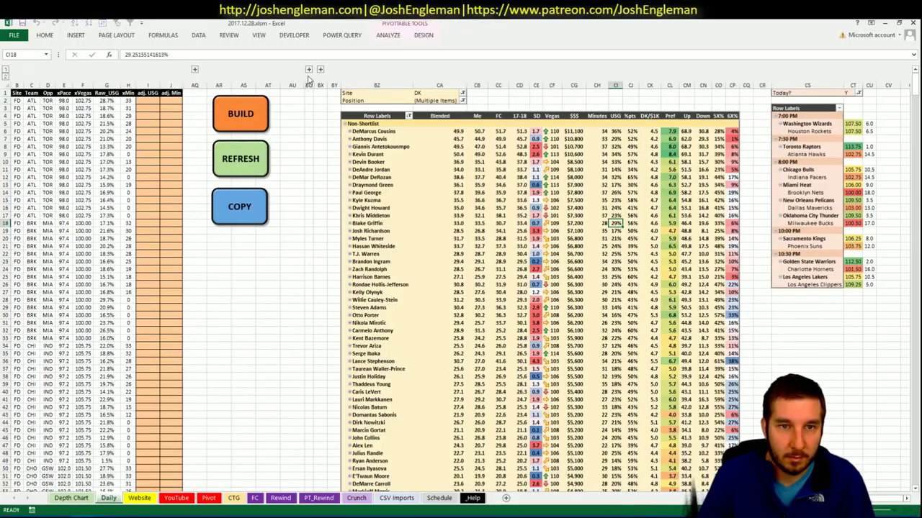
click(308, 70)
click(246, 157)
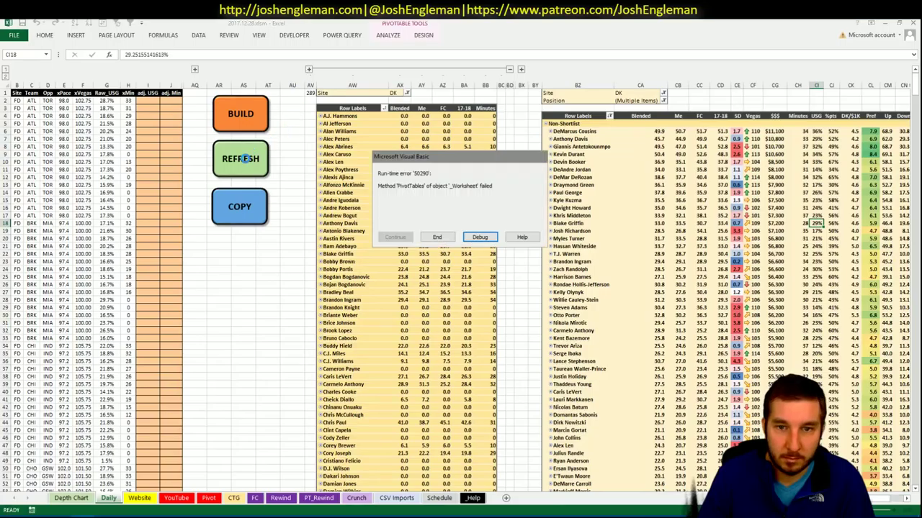
click(439, 237)
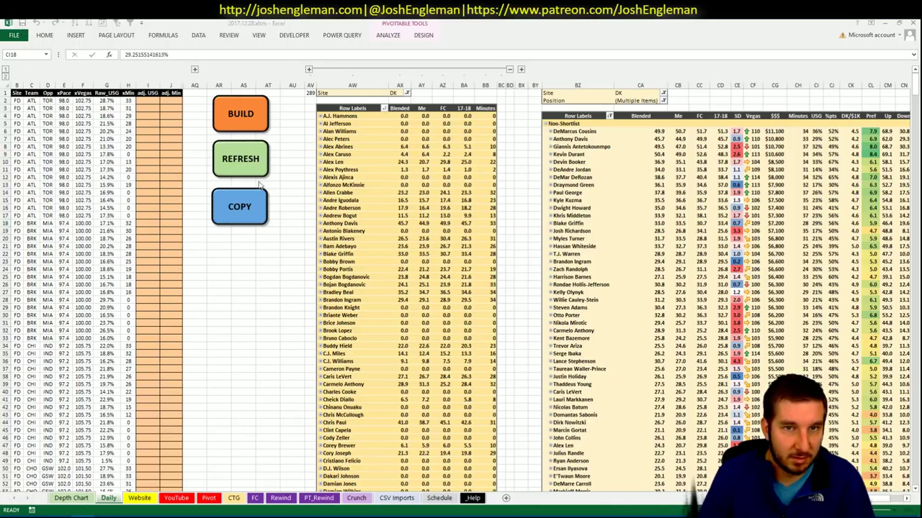
click(341, 177)
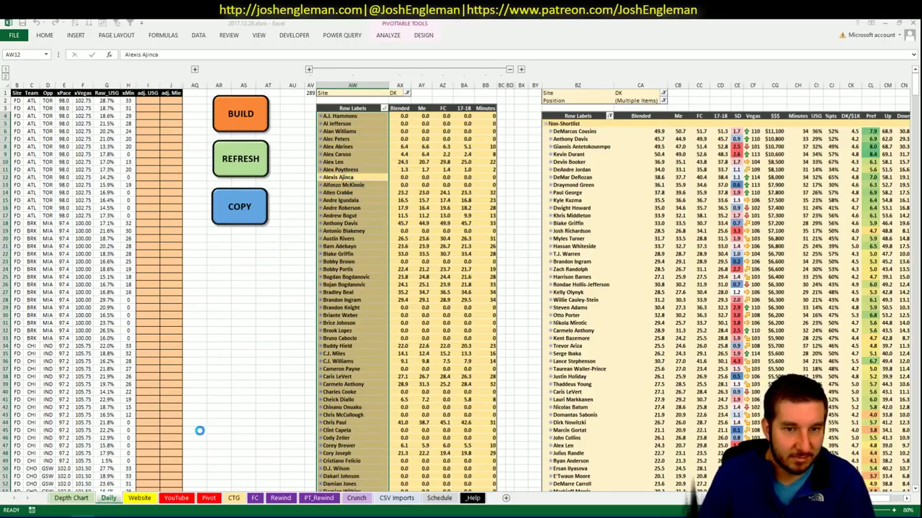
click(222, 394)
click(236, 307)
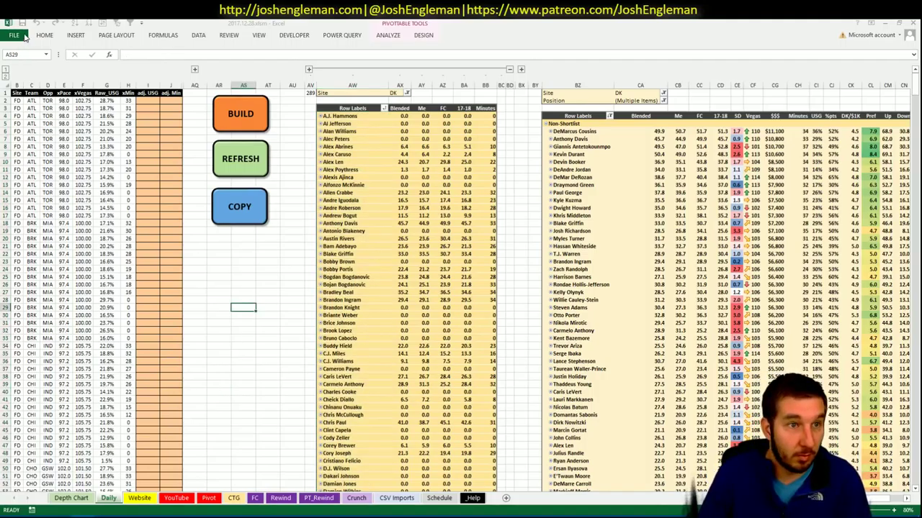
key(Right)
key(Right)
key(Right)
key(Right)
key(Up)
key(Up)
key(Up)
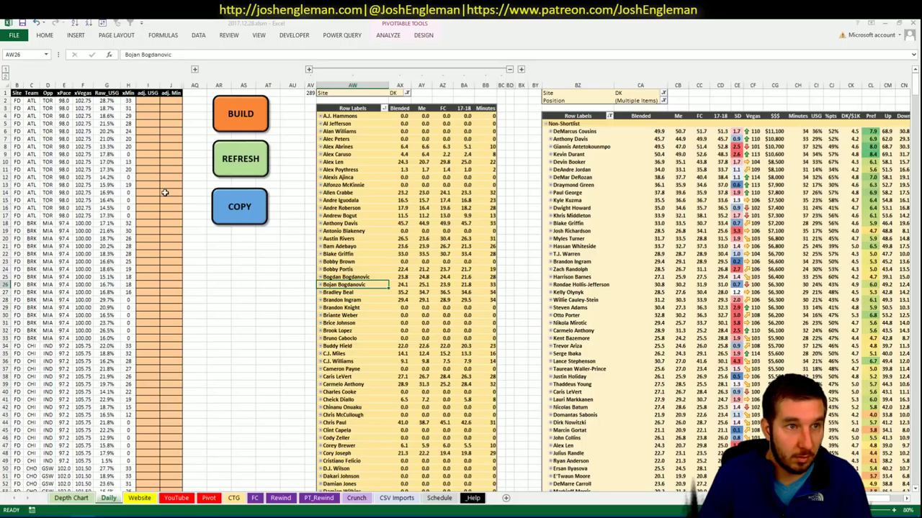
Save the workbook and run the Daily sheet's REFRESH macro to update the pivot tables with the shortlist.
click(24, 22)
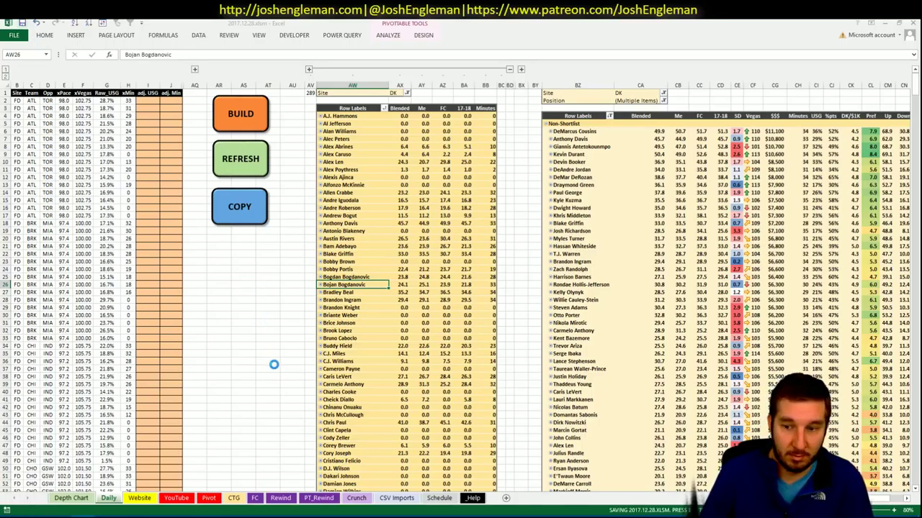
click(244, 146)
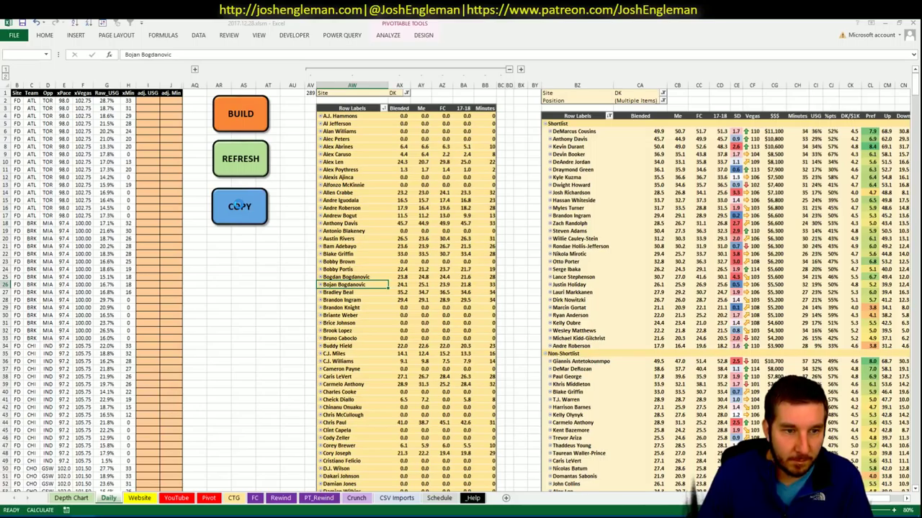
Copy the DK projections with the COPY macro and upload them to Fantasy Cruncher's player projections table.
click(239, 206)
key(alt+Tab)
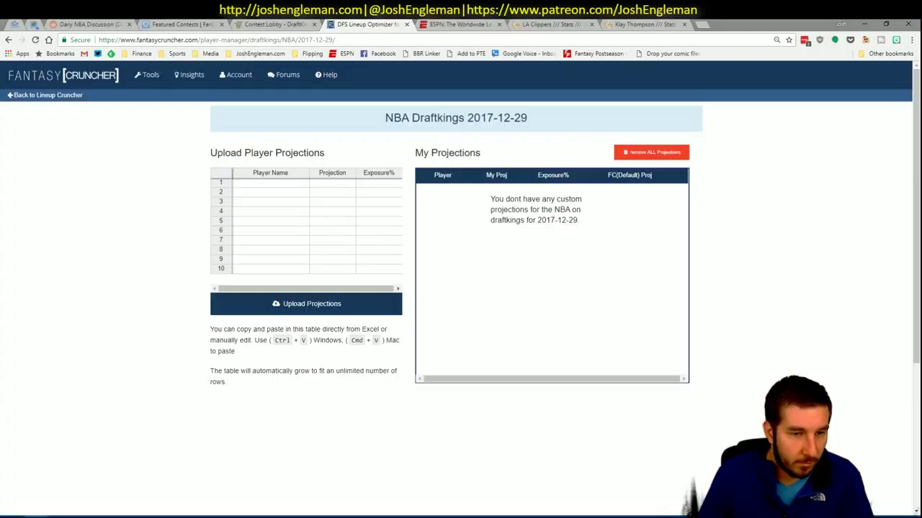
click(281, 185)
key(ctrl+v)
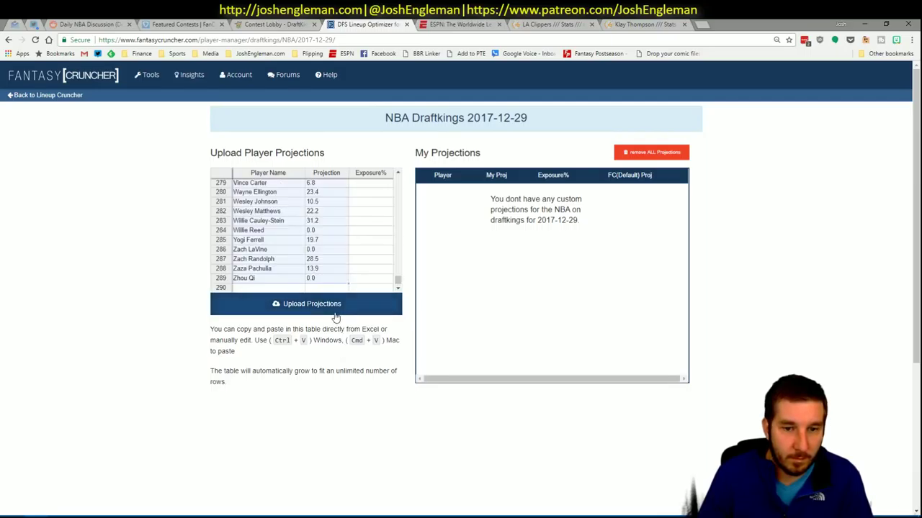
click(298, 304)
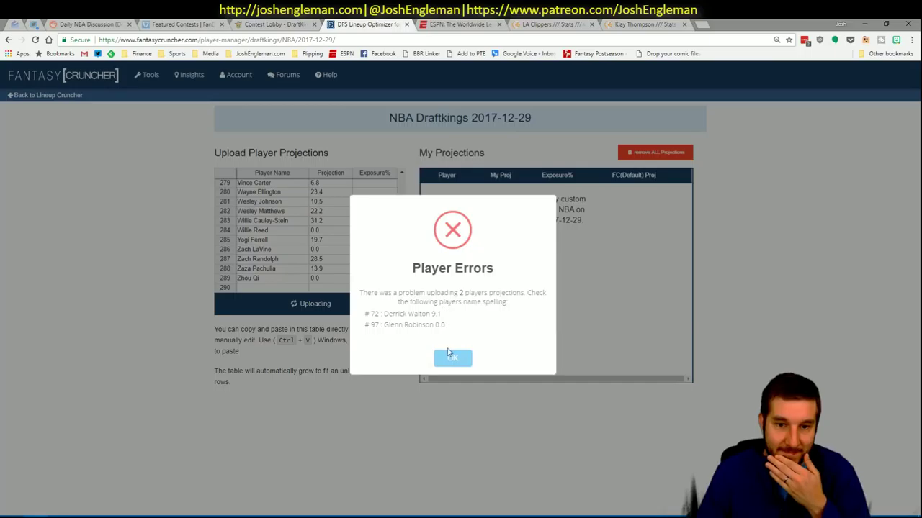
click(453, 358)
Return to the Lineup Cruncher and set the randomness to 5% in the general advanced options.
click(67, 95)
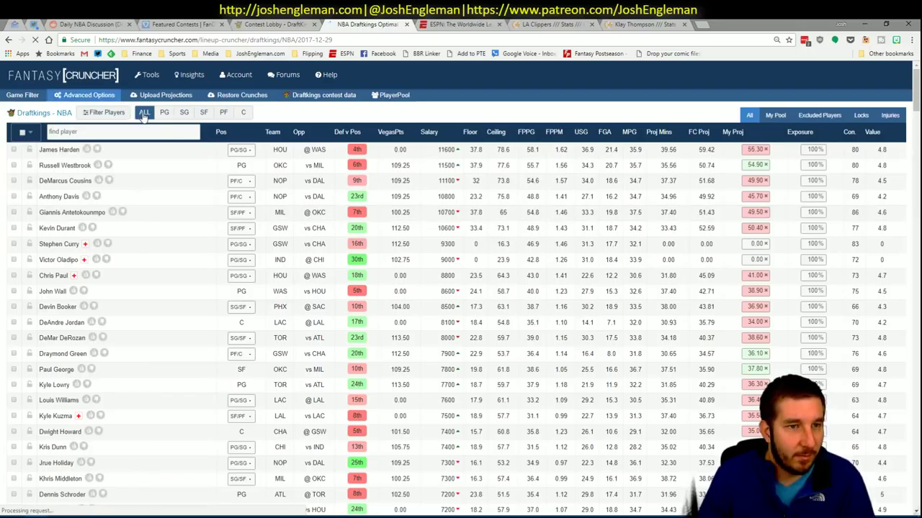
click(75, 97)
drag(281, 429, 293, 429)
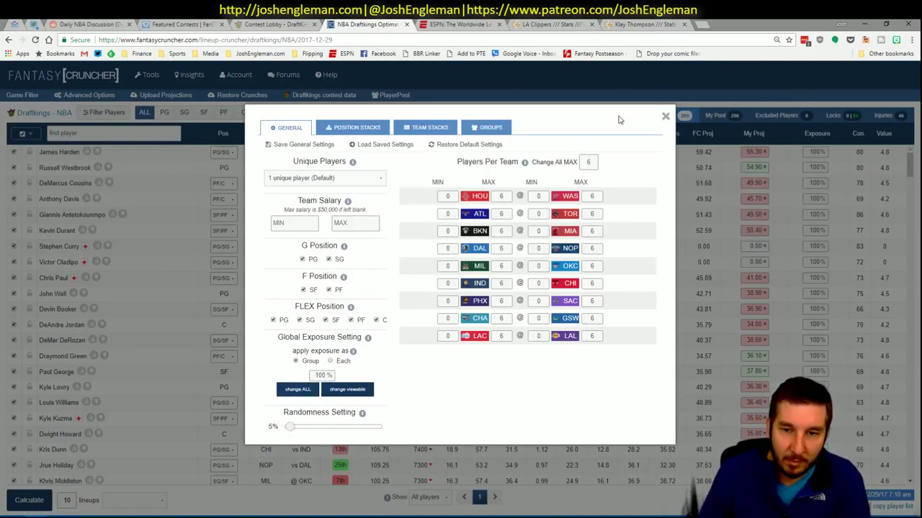
click(665, 116)
Calculate 10 DraftKings lineups based on My Projections.
click(144, 501)
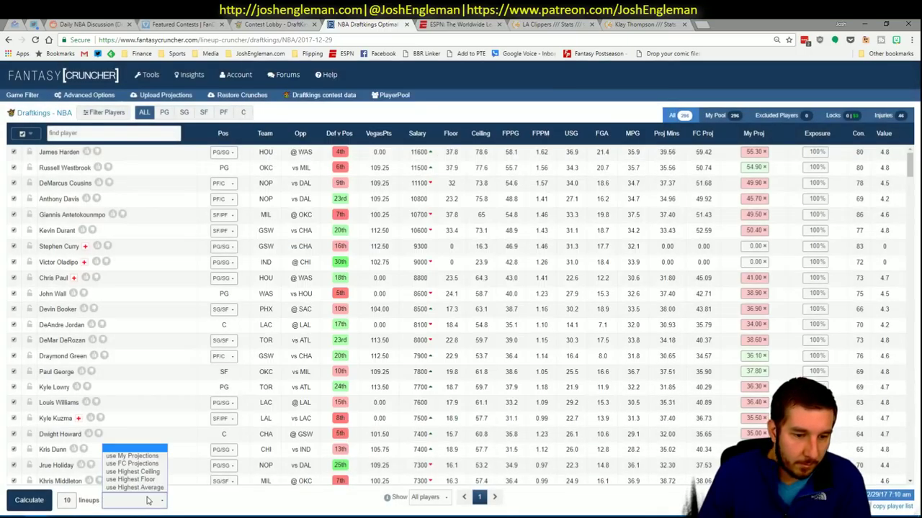
click(148, 450)
click(33, 501)
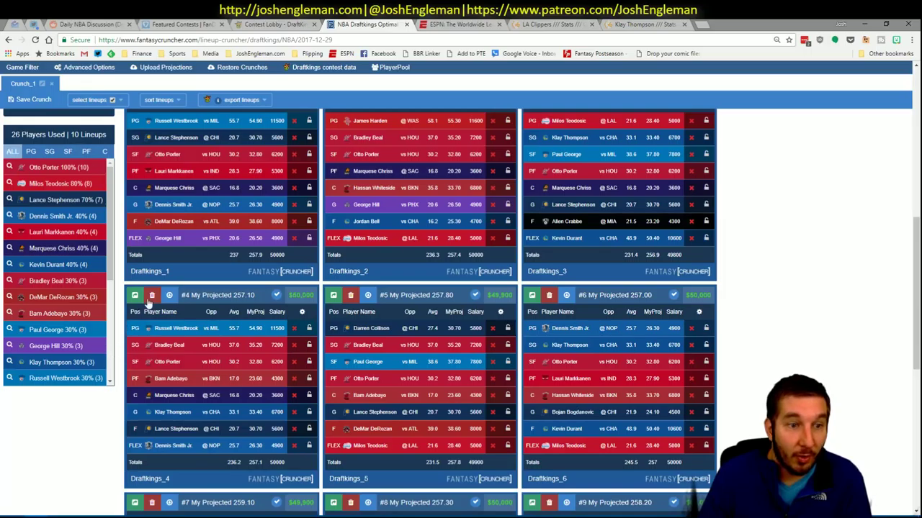
Sort the generated lineups by My Projected points from highest to lowest and review the player combinations.
scroll(742, 240, up, 2)
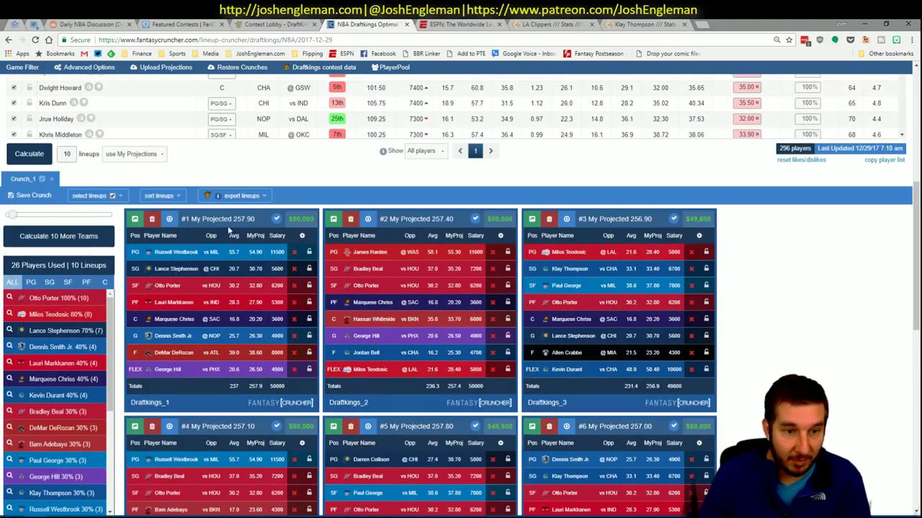
click(170, 197)
click(171, 245)
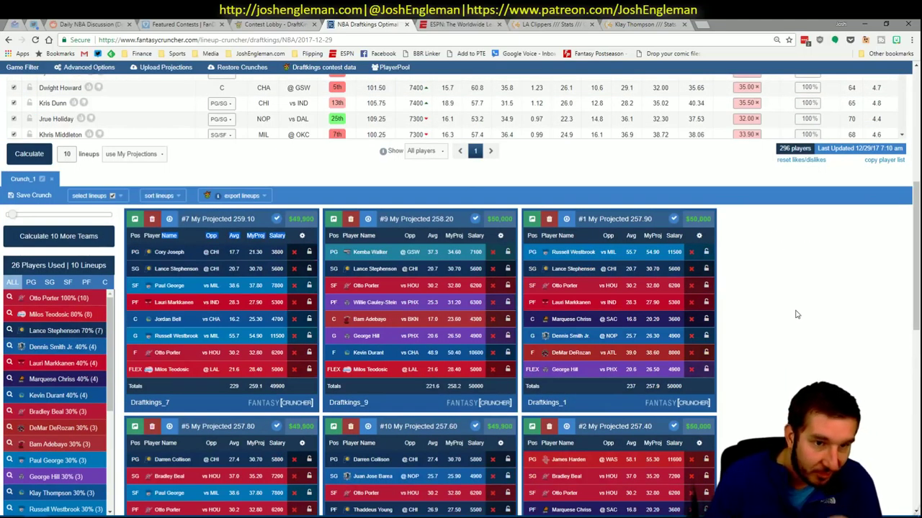
scroll(689, 266, down, 3)
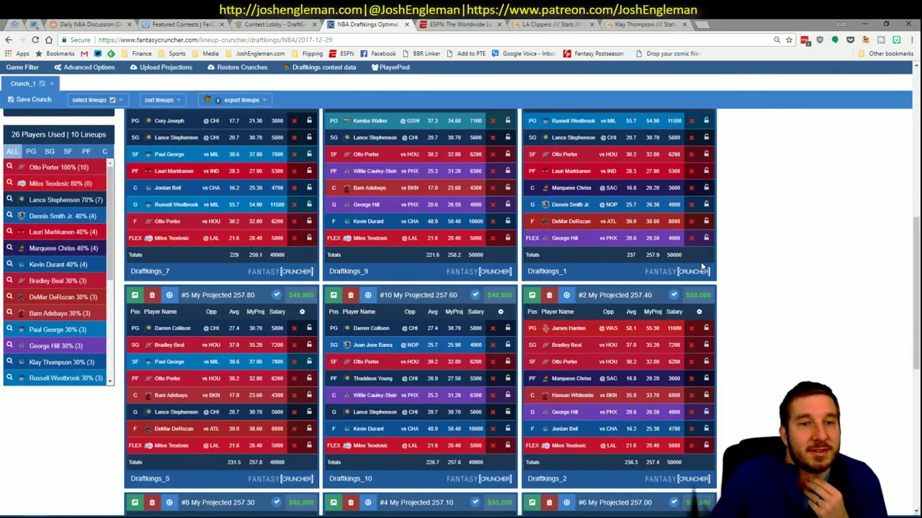
scroll(702, 266, up, 2)
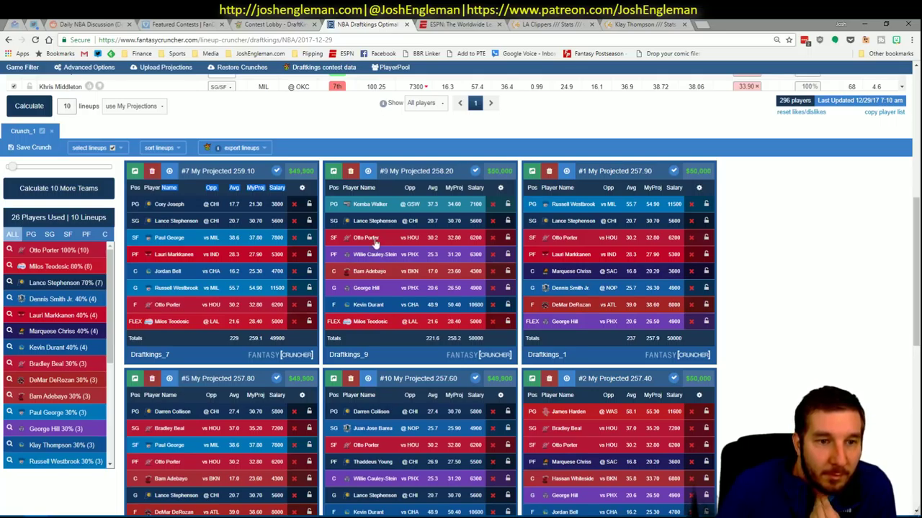
Exclude Cory Joseph, Paul George, Jordan Bell and Milos Teodosic from the player pool and calculate 10 new lineups.
click(295, 205)
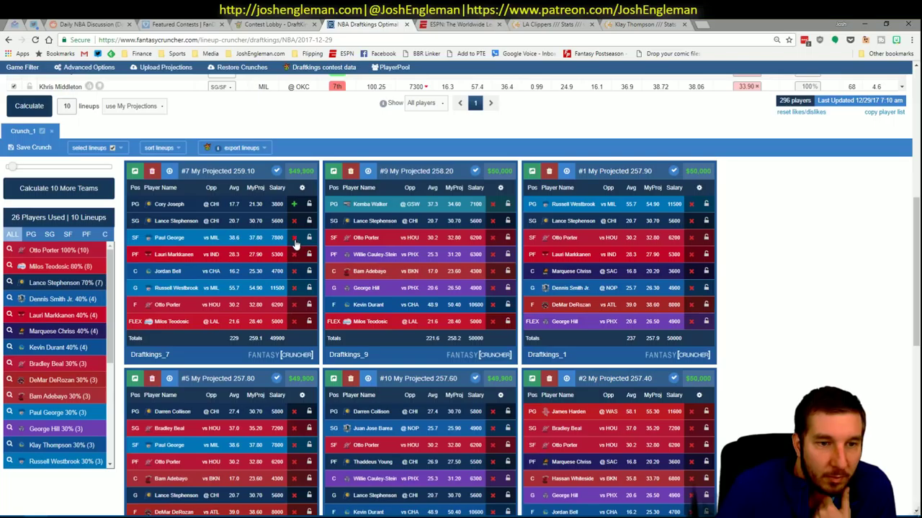
click(295, 239)
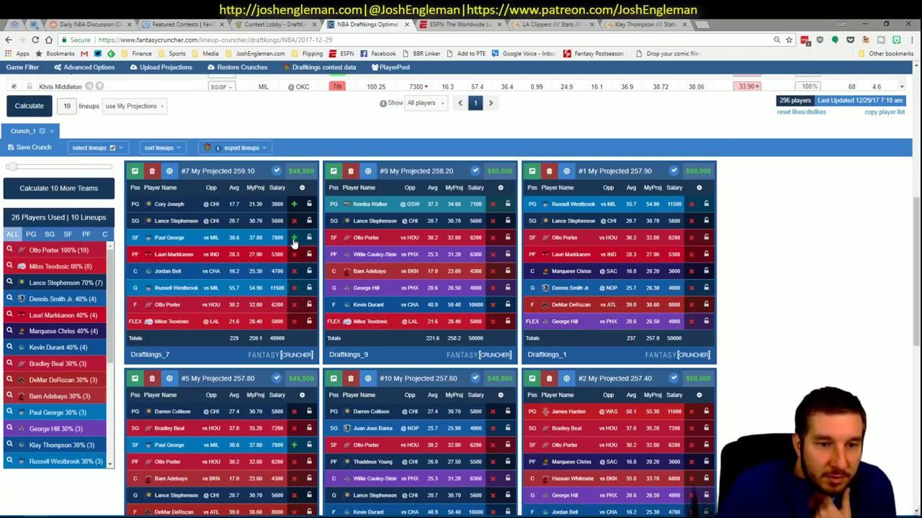
click(294, 272)
click(293, 322)
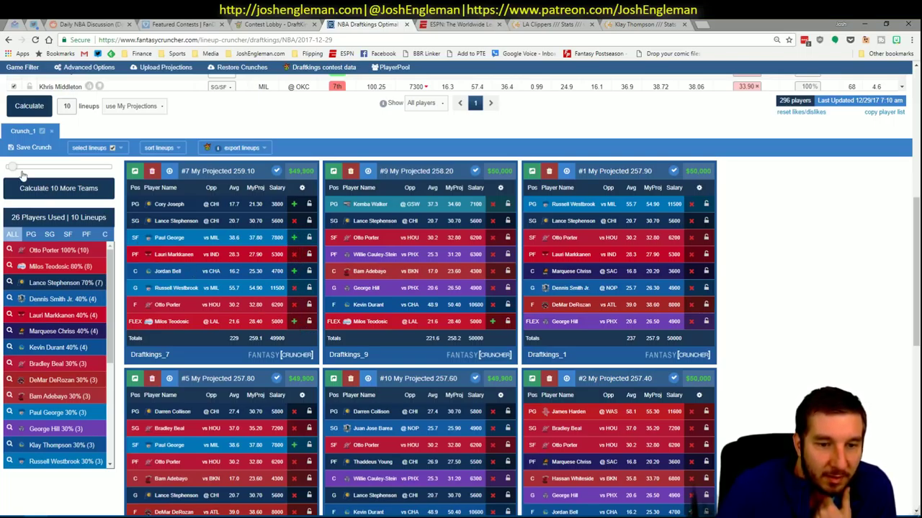
click(22, 110)
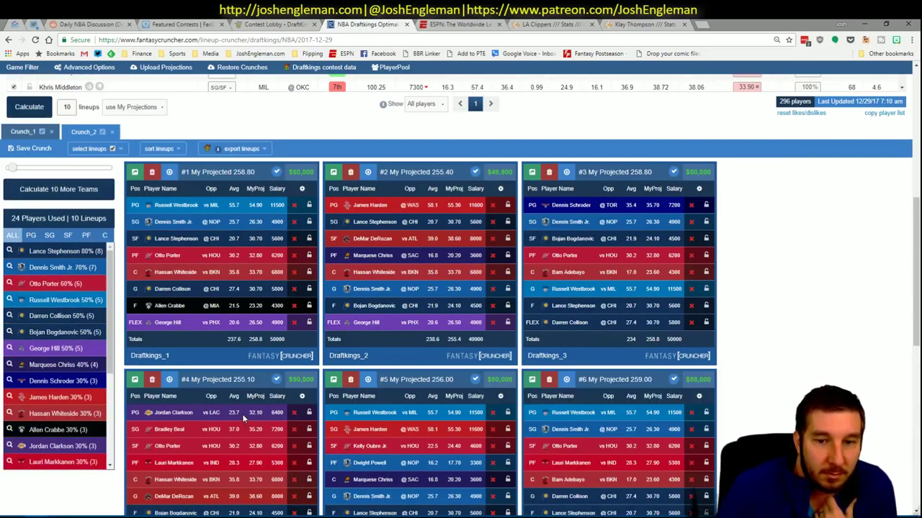
Switch to the 2017.12.28 workbook, look over the player projections on the Daily sheet, and return to Fantasy Cruncher.
key(alt+Tab)
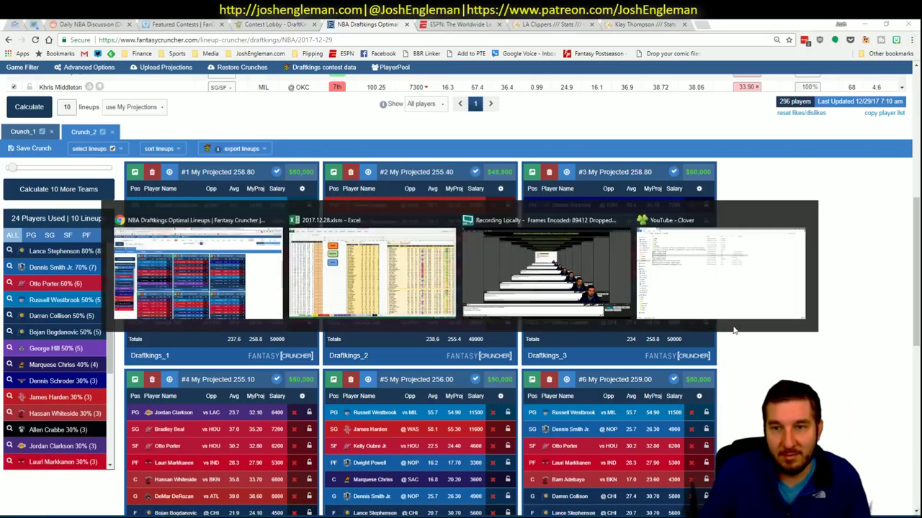
click(254, 498)
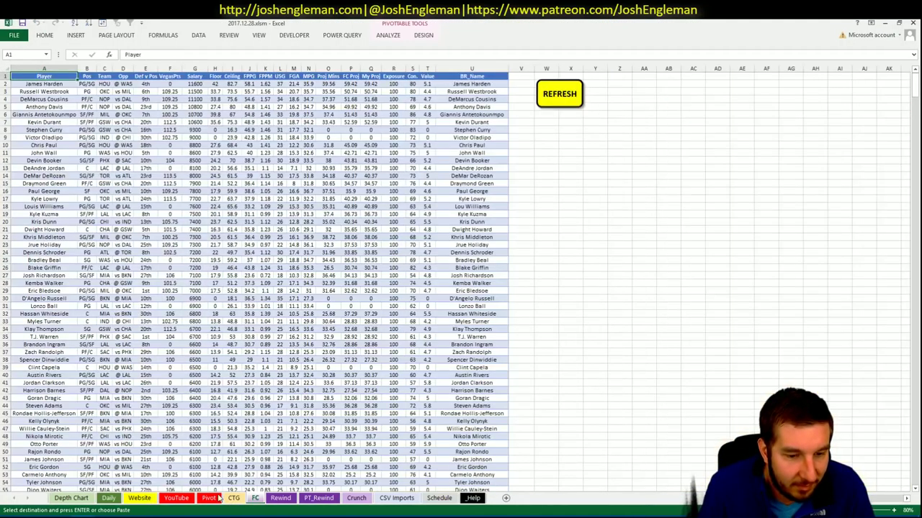
click(233, 497)
click(208, 497)
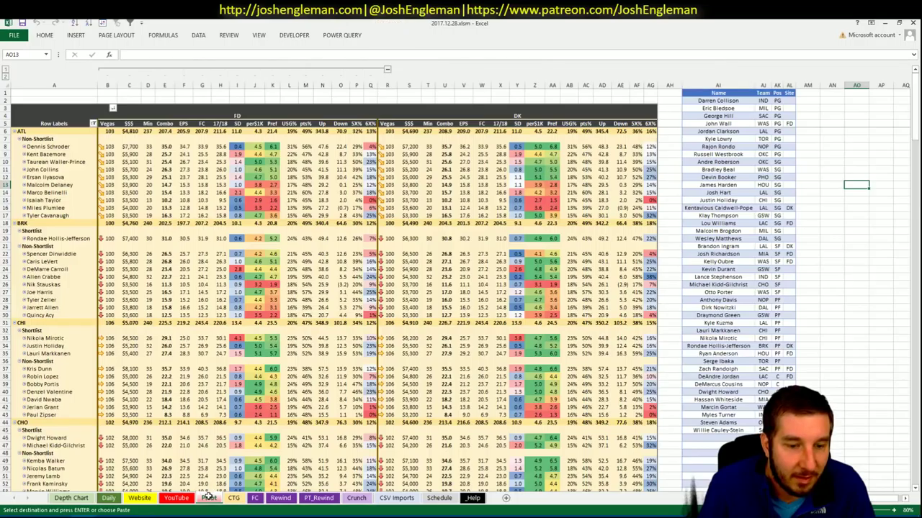
click(140, 497)
click(108, 498)
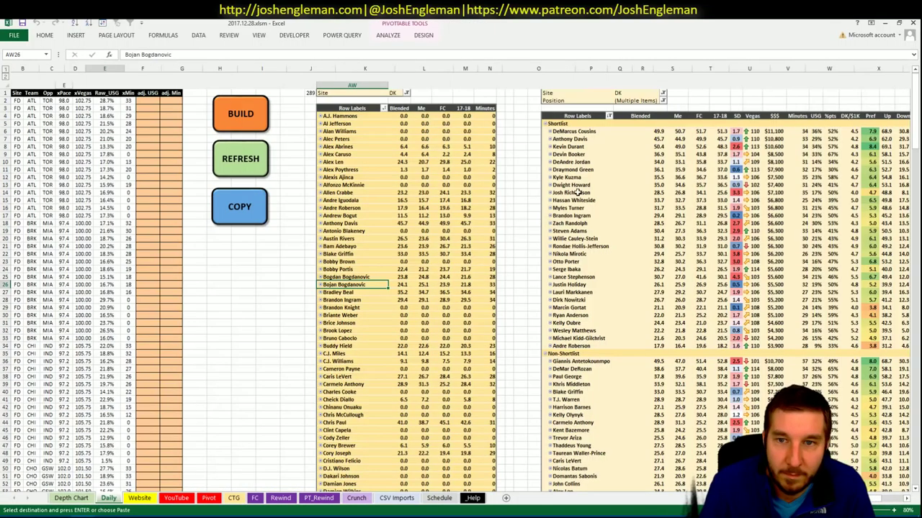
click(911, 498)
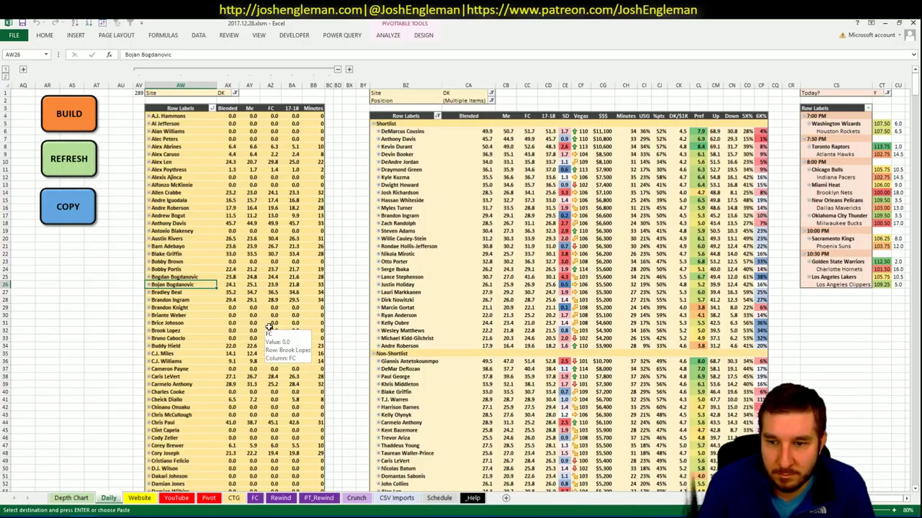
key(alt+Tab)
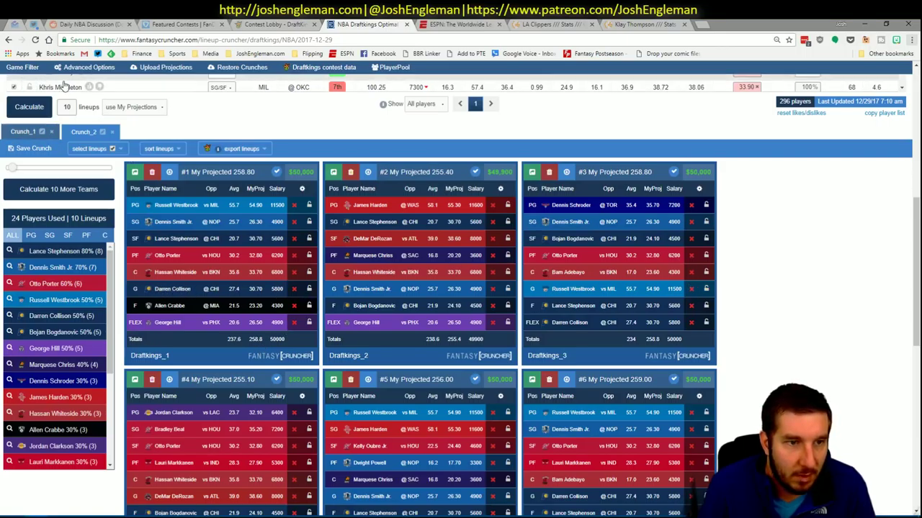
Remove the second crunch, lock Kyle Lowry among the point guards, and calculate 10 new DraftKings lineups.
click(112, 132)
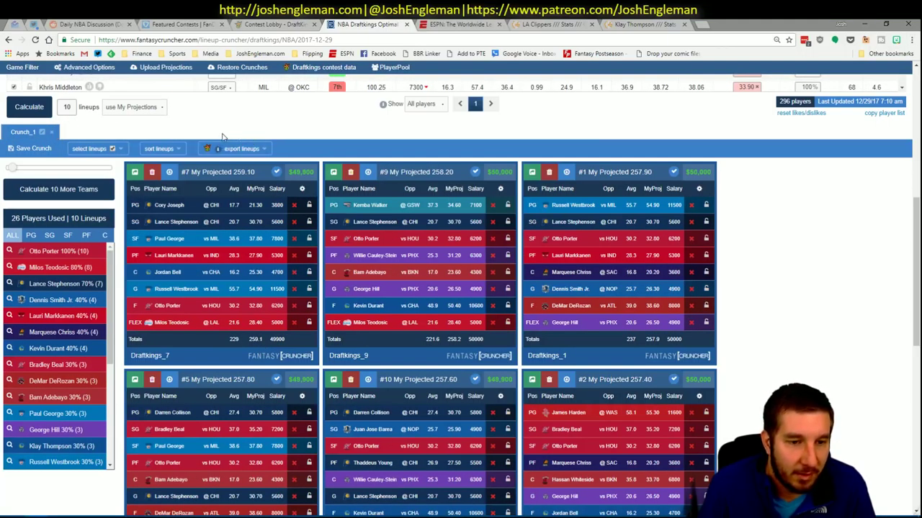
scroll(153, 204, up, 10)
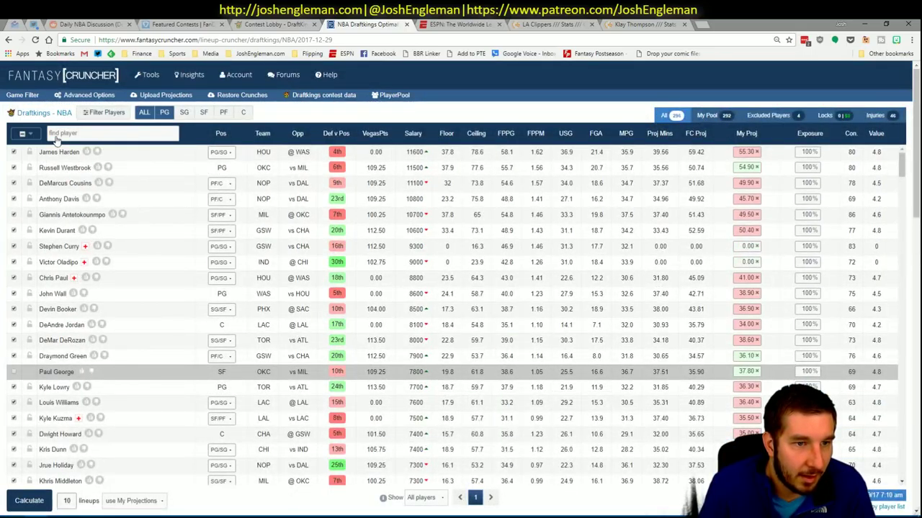
click(165, 112)
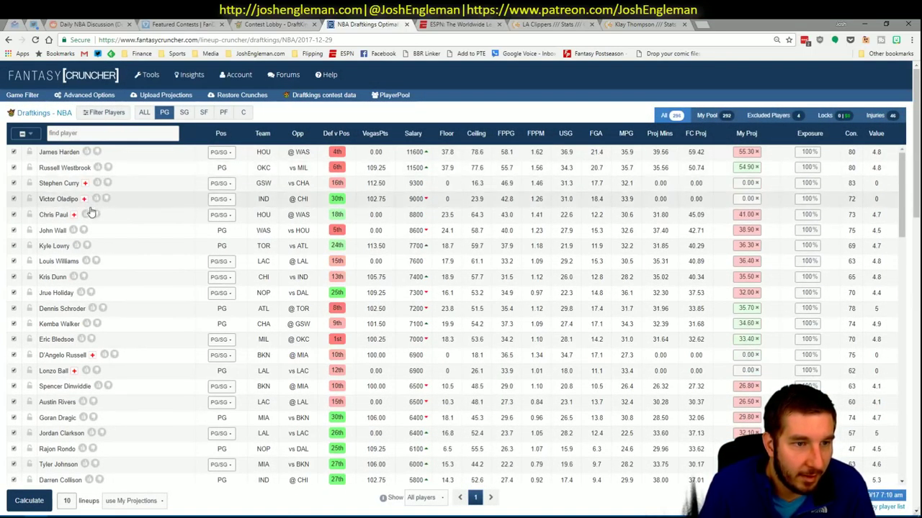
click(29, 246)
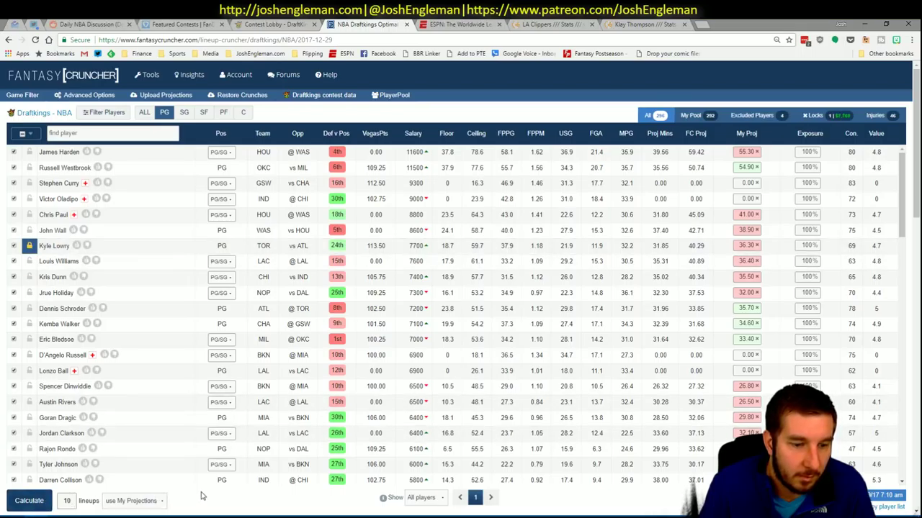
click(29, 501)
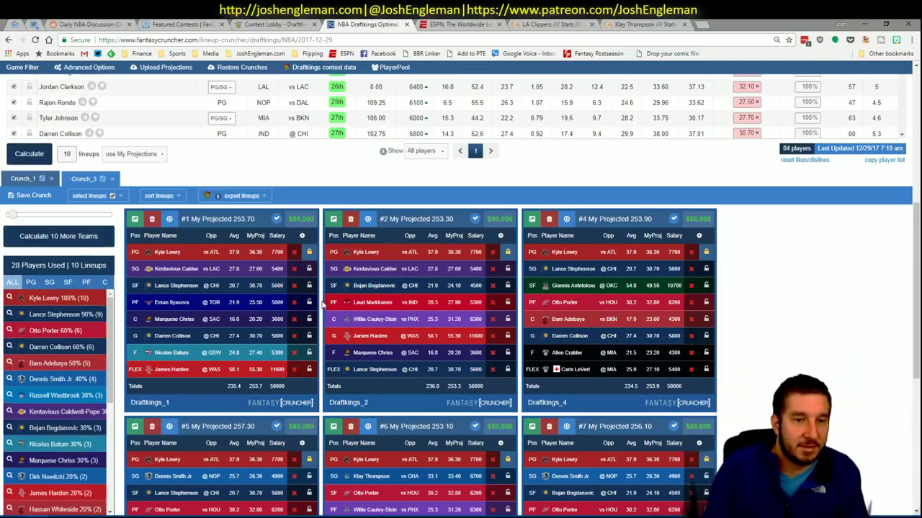
Open the FanDuel NBA Lineup Cruncher and copy the player projections from the workbook's Daily sheet.
scroll(242, 163, up, 5)
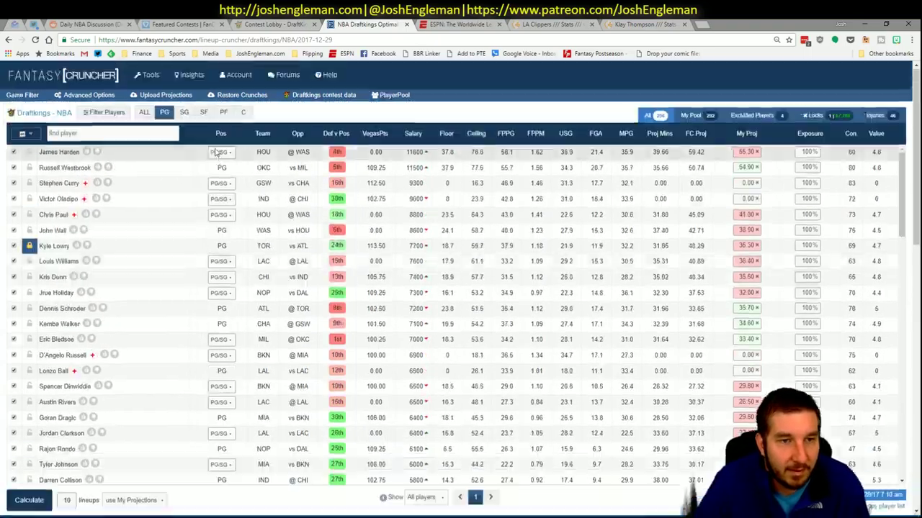
click(144, 74)
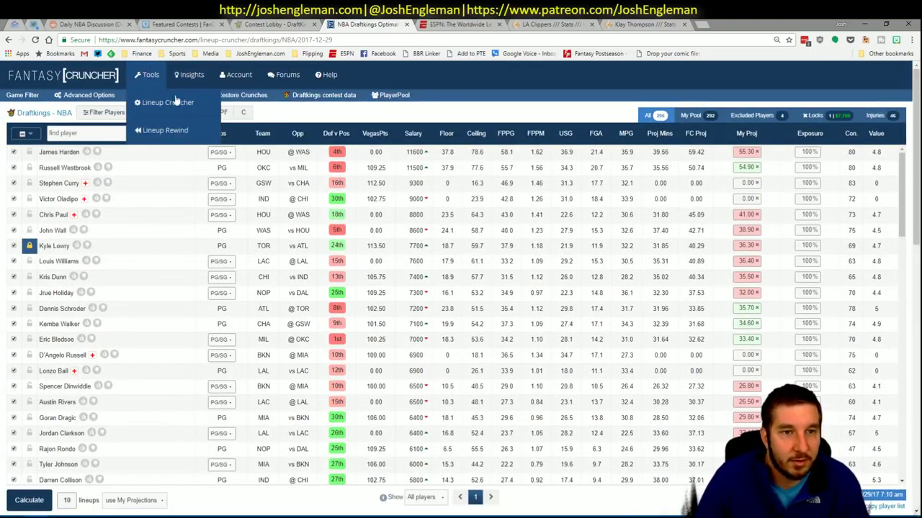
key(alt+Tab)
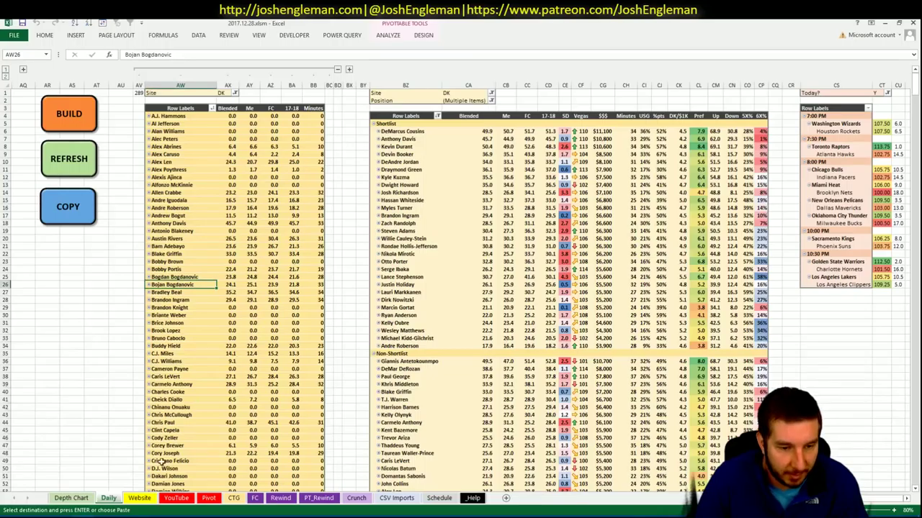
click(81, 218)
key(alt+Tab)
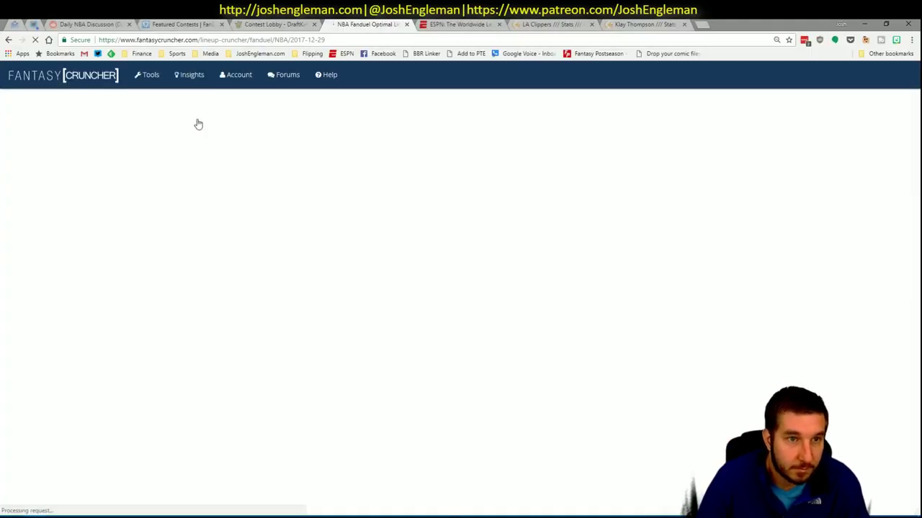
Paste the copied projections into the FanDuel player projections table, upload them, and return to the Lineup Cruncher.
click(164, 94)
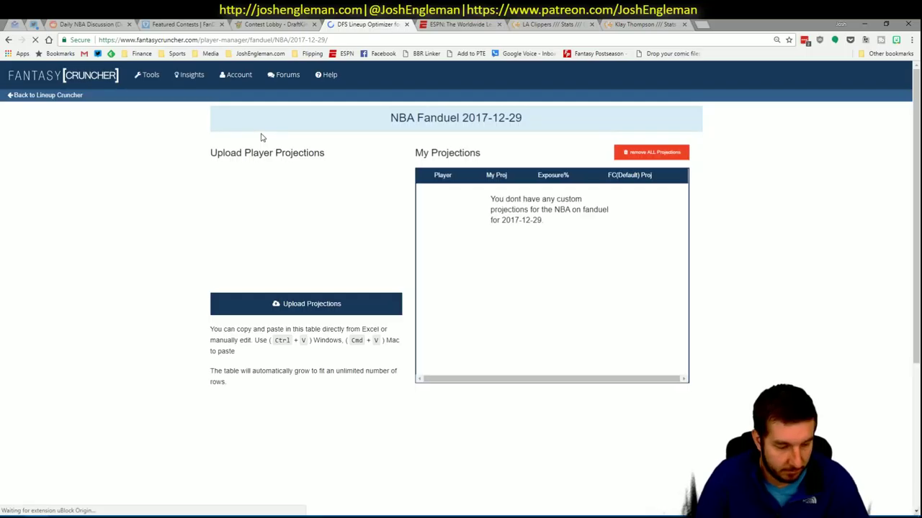
click(257, 186)
key(ctrl+v)
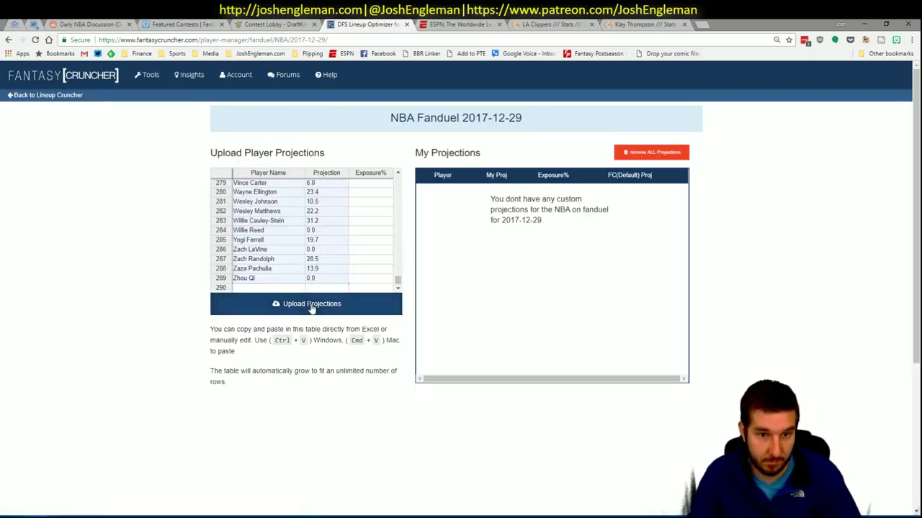
click(312, 305)
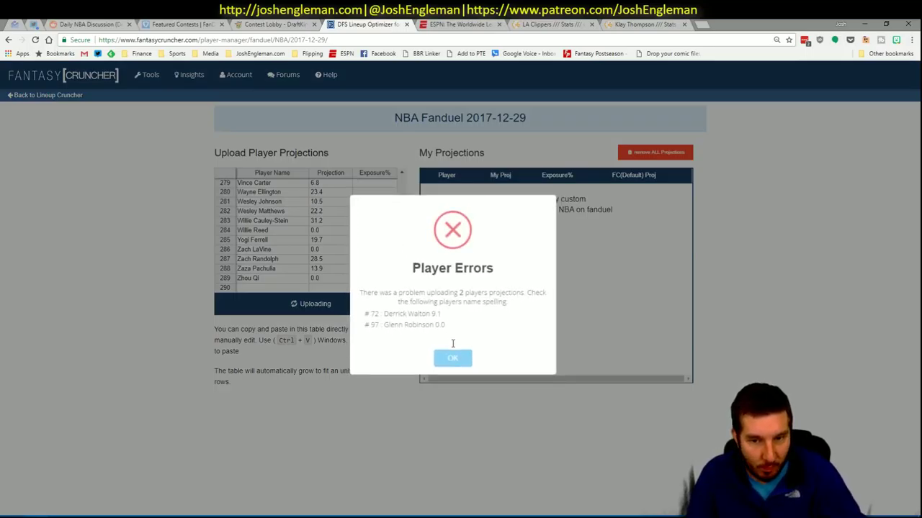
click(452, 356)
click(49, 98)
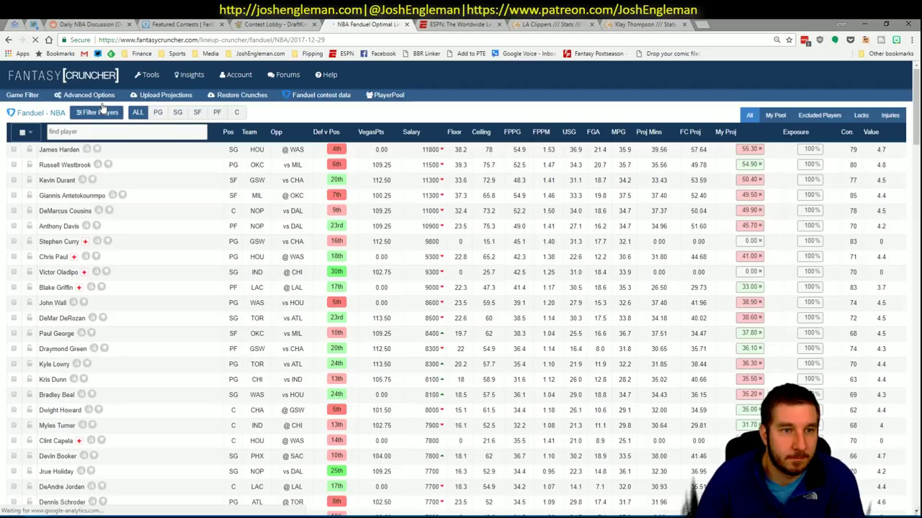
Set the randomness to 5% in the general advanced options and calculate 10 FanDuel lineups based on My Projections.
click(100, 100)
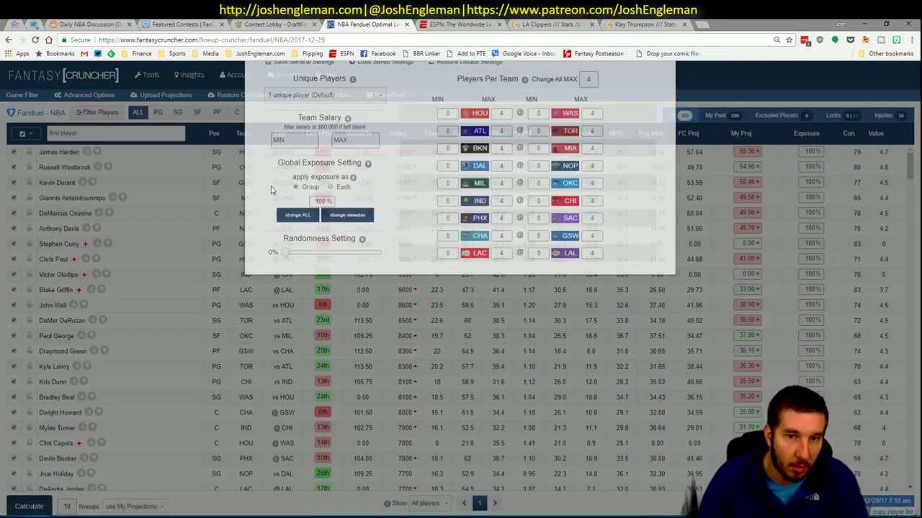
drag(284, 336, 290, 336)
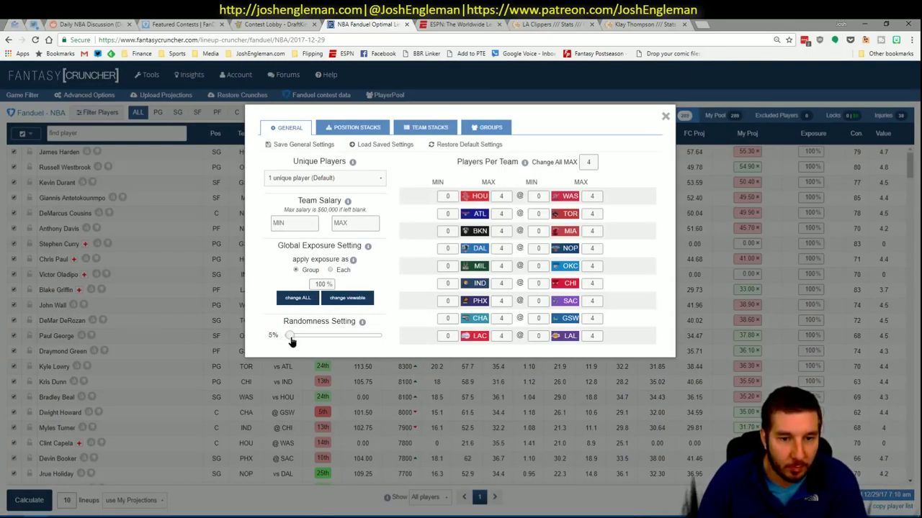
click(664, 117)
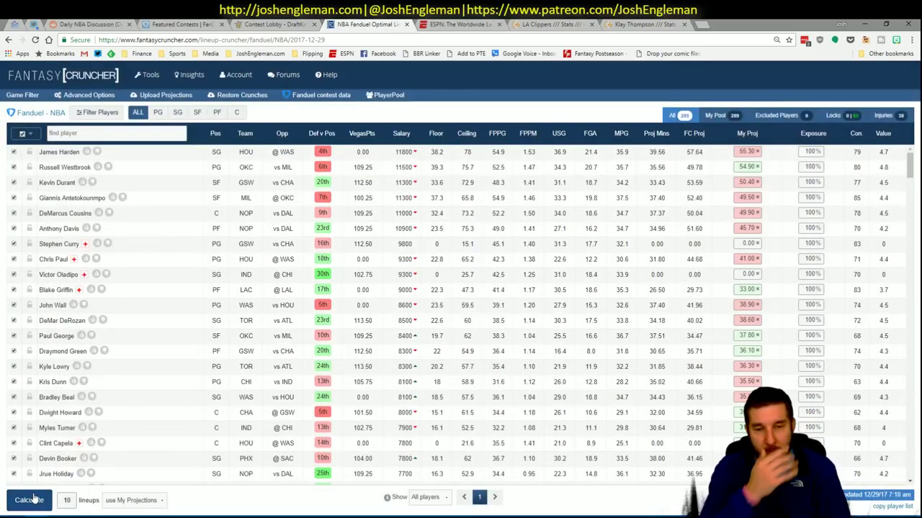
click(32, 499)
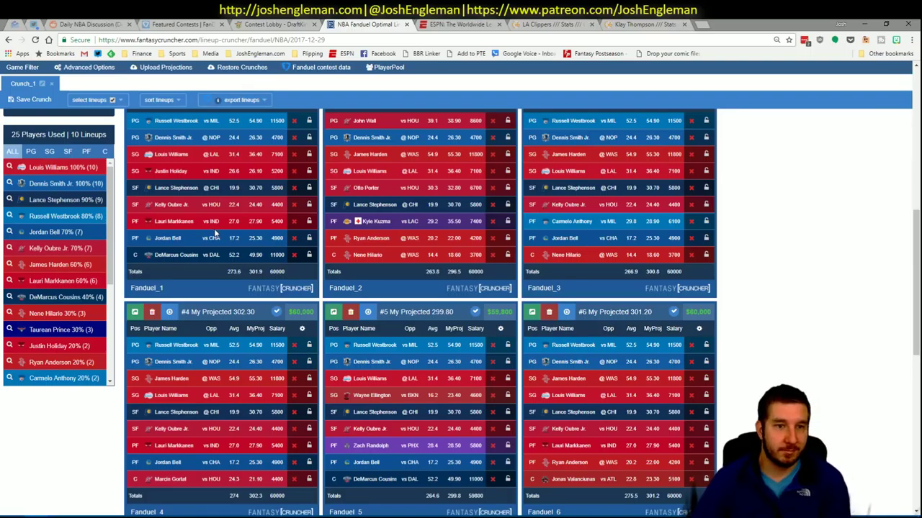
Sort the generated FanDuel lineups by My Projected points from highest to lowest.
scroll(215, 230, up, 1)
click(159, 148)
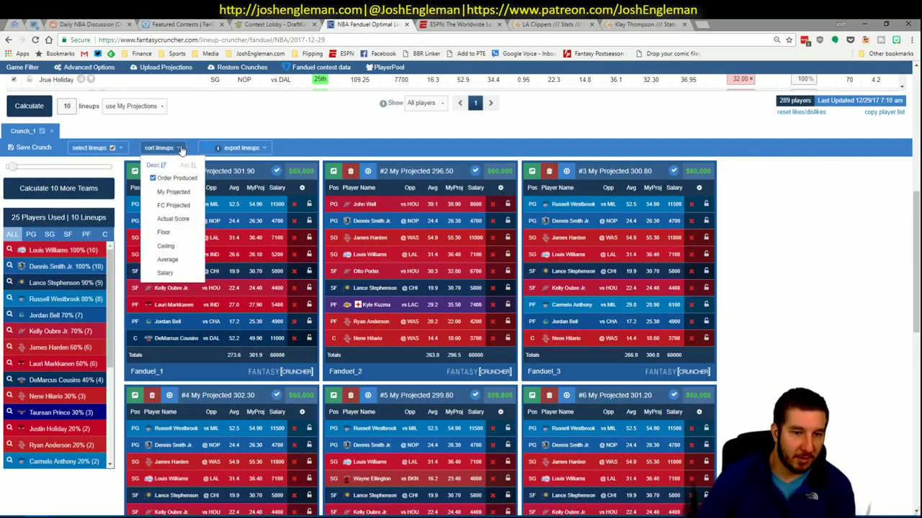
click(182, 207)
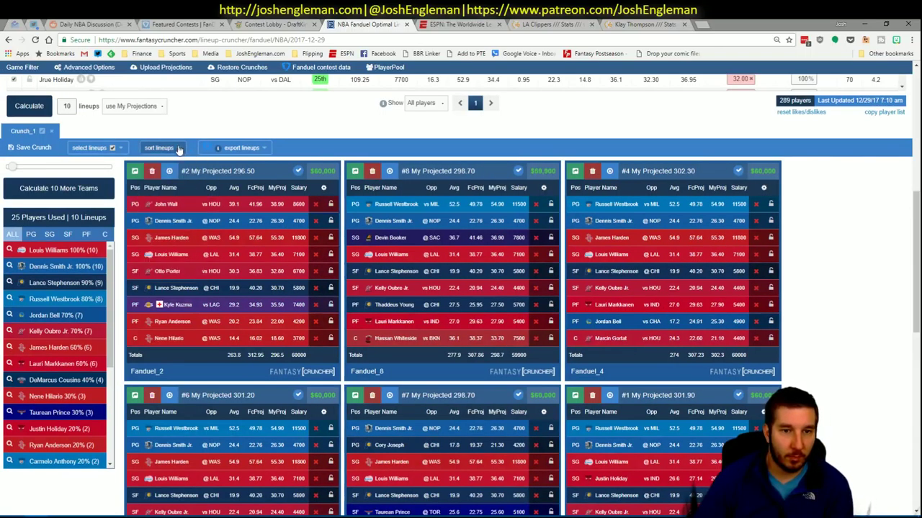
click(177, 149)
click(175, 192)
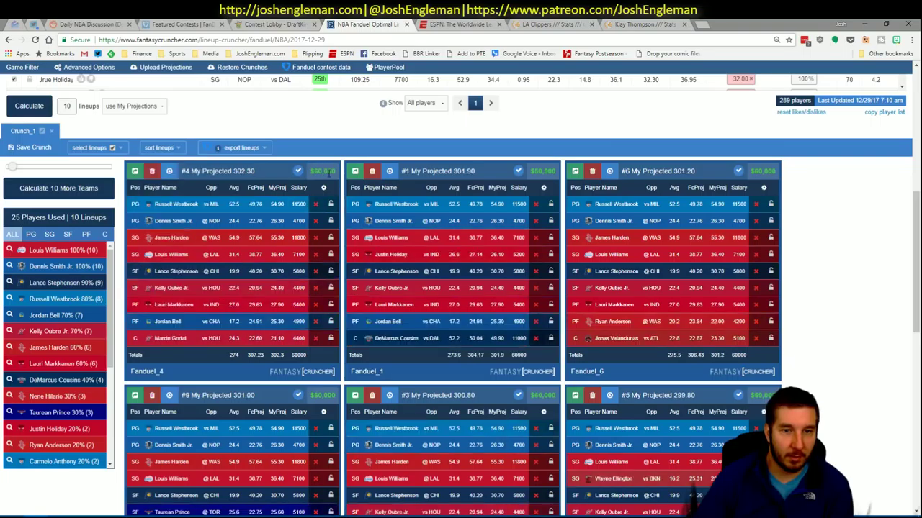
Hide the FC Projection column in the lineup cards and save the column settings.
click(323, 188)
click(245, 284)
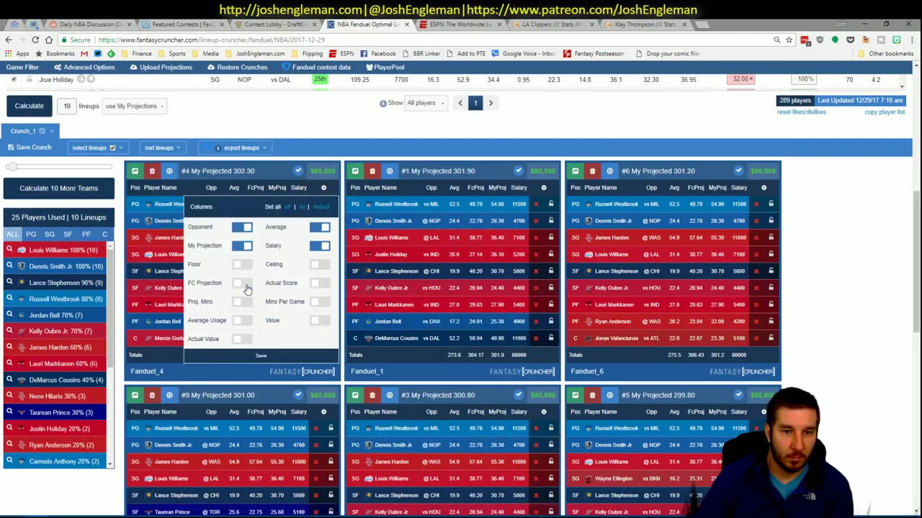
click(260, 356)
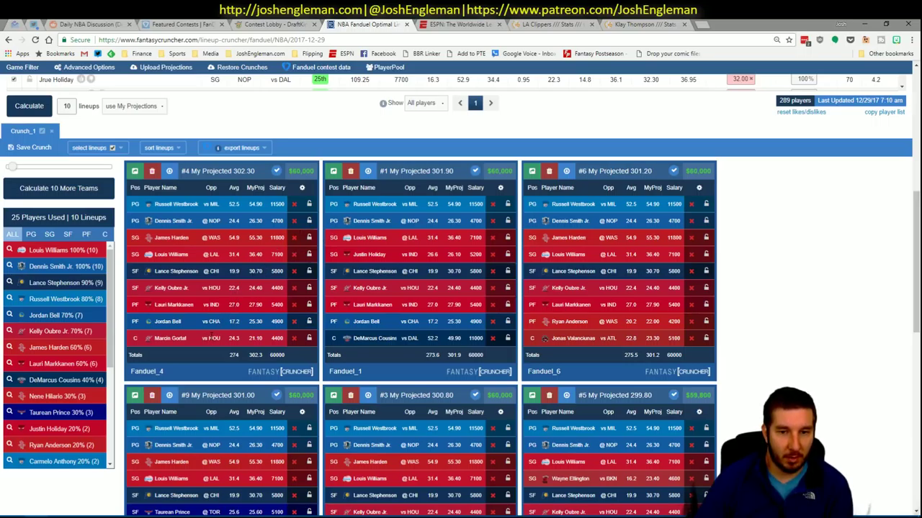
Exclude Jordan Bell and Dennis Smith Jr. from the FanDuel player pool and calculate 10 new lineups.
click(295, 327)
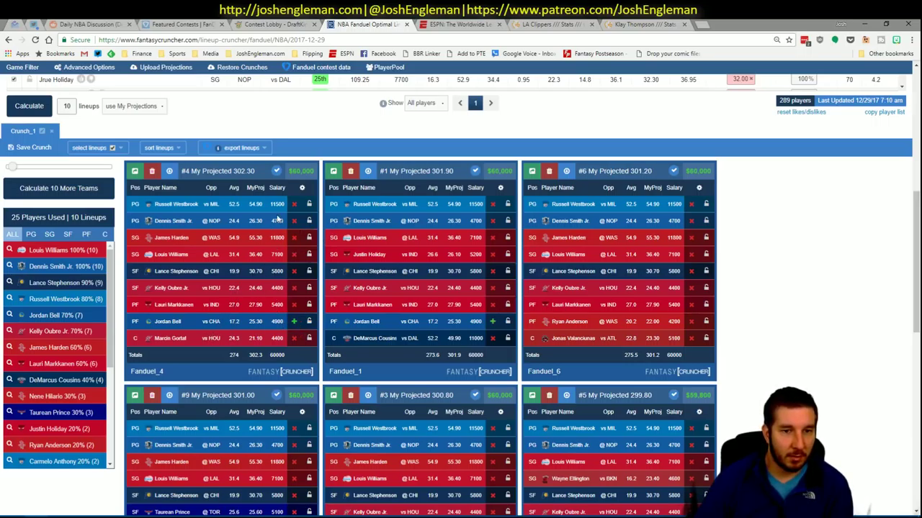
click(293, 221)
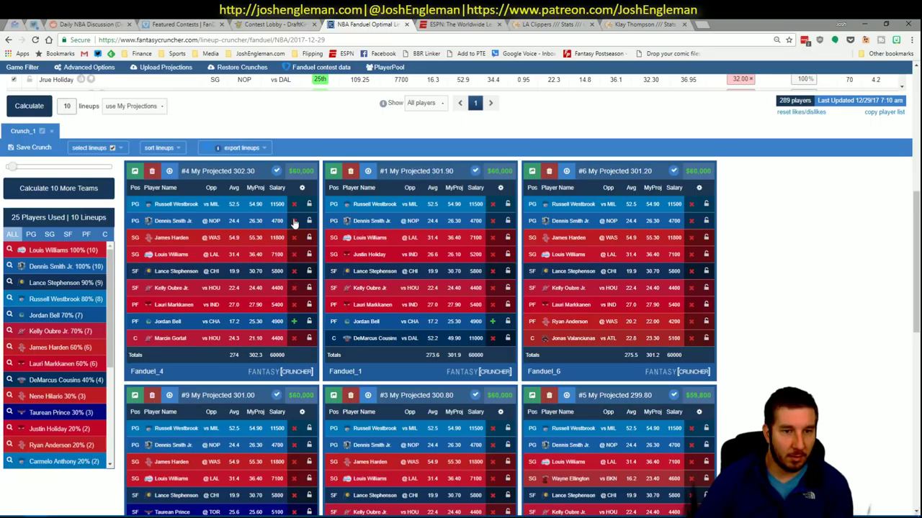
click(29, 106)
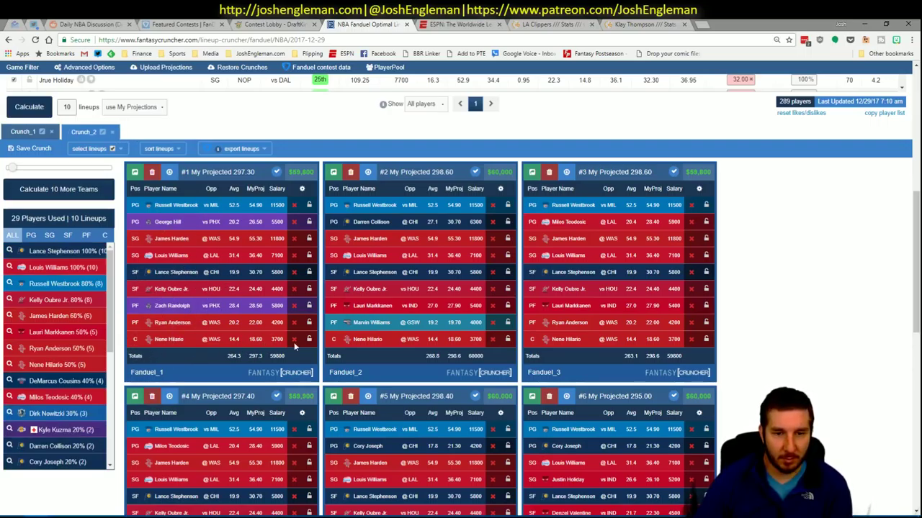
Review the second FanDuel crunch, calculate another 10 lineups, and look through their player combinations.
scroll(864, 274, down, 3)
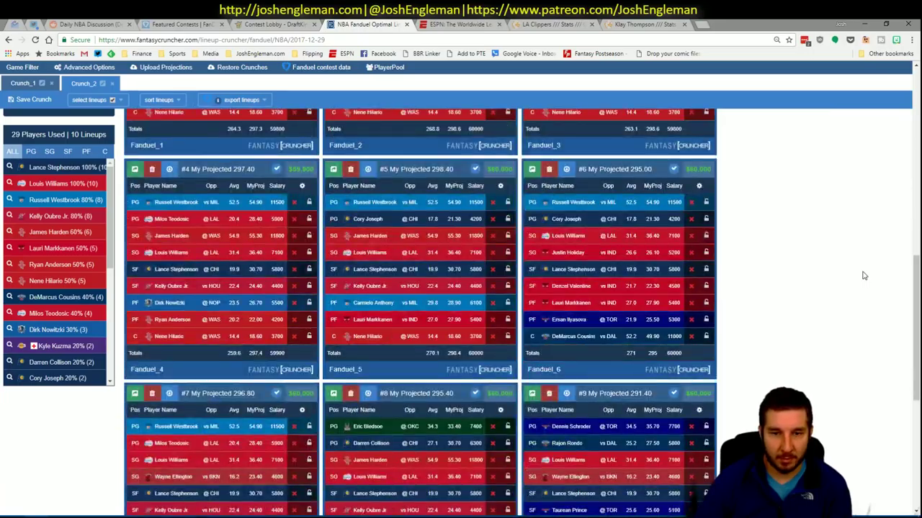
scroll(864, 276, up, 6)
scroll(290, 276, down, 4)
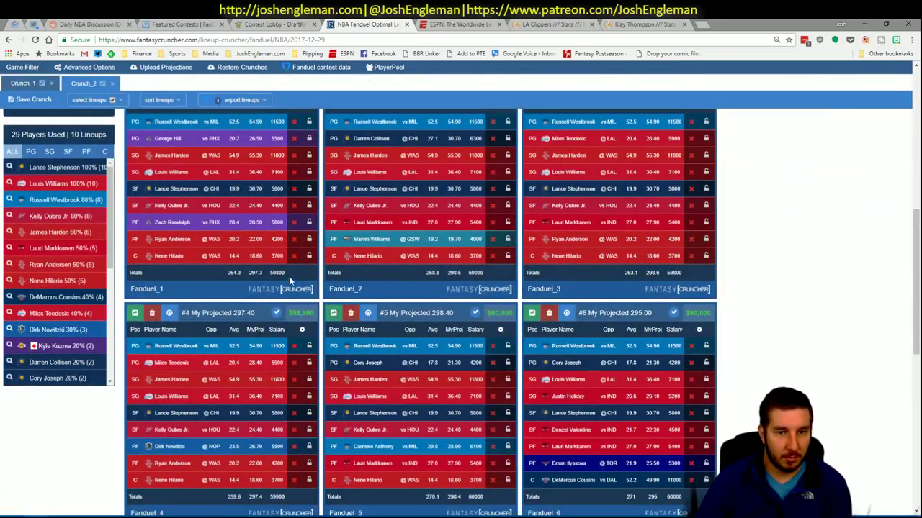
scroll(295, 264, up, 4)
click(29, 200)
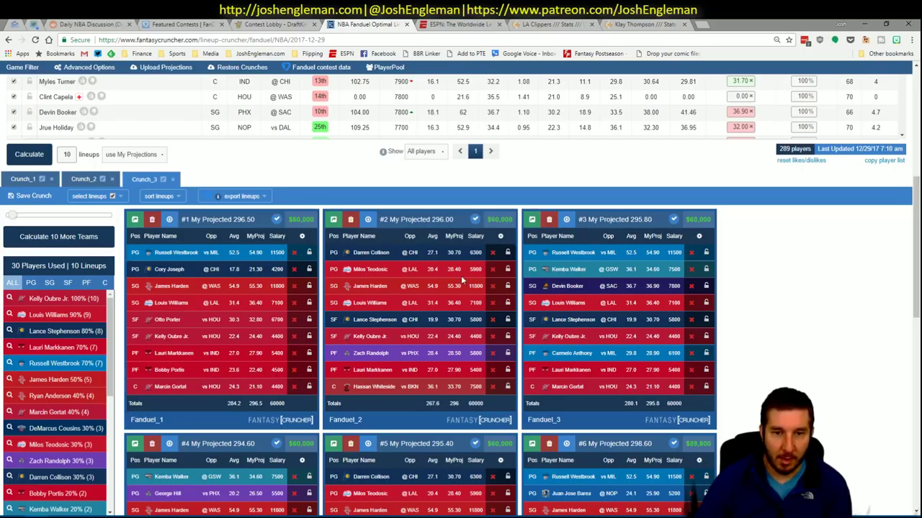
scroll(749, 296, down, 1)
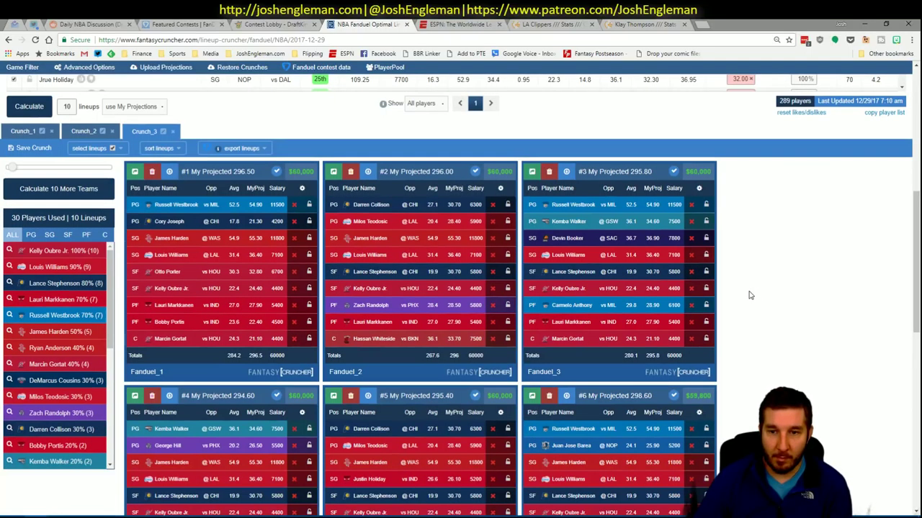
scroll(749, 295, down, 2)
scroll(747, 295, down, 8)
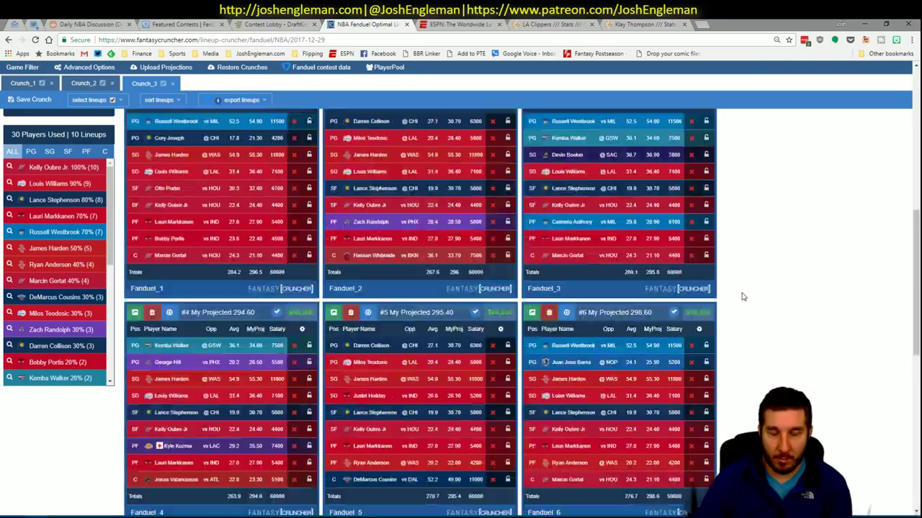
scroll(157, 469, up, 15)
Switch to the 2017.12.28 workbook and refresh the pivot table on the Pivot sheet.
key(alt+Tab)
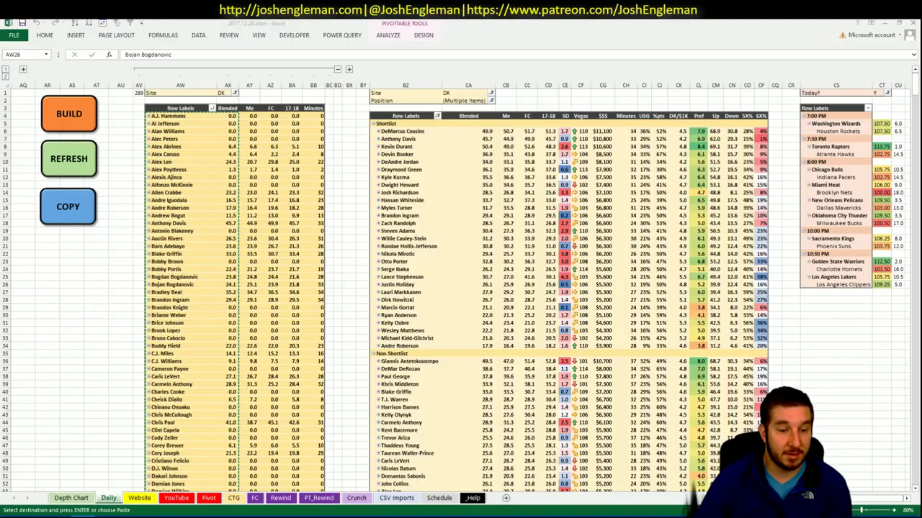
click(208, 498)
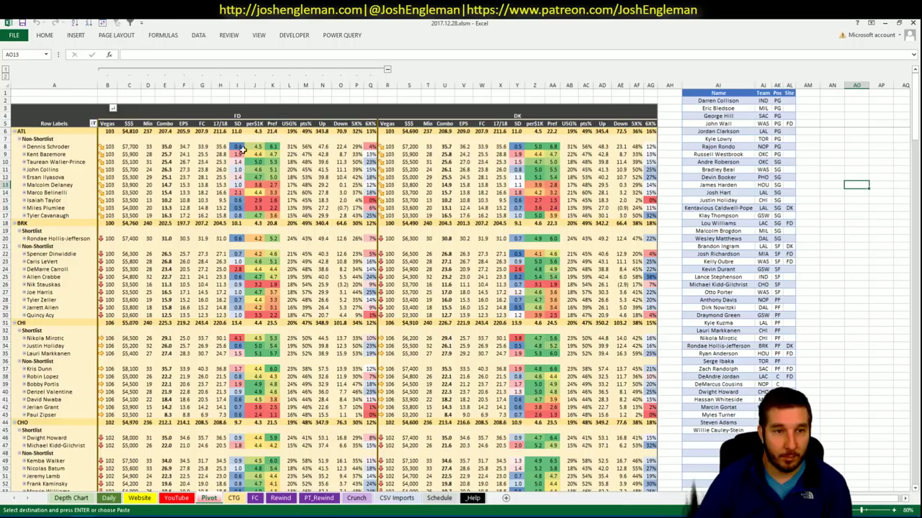
right_click(221, 162)
click(265, 213)
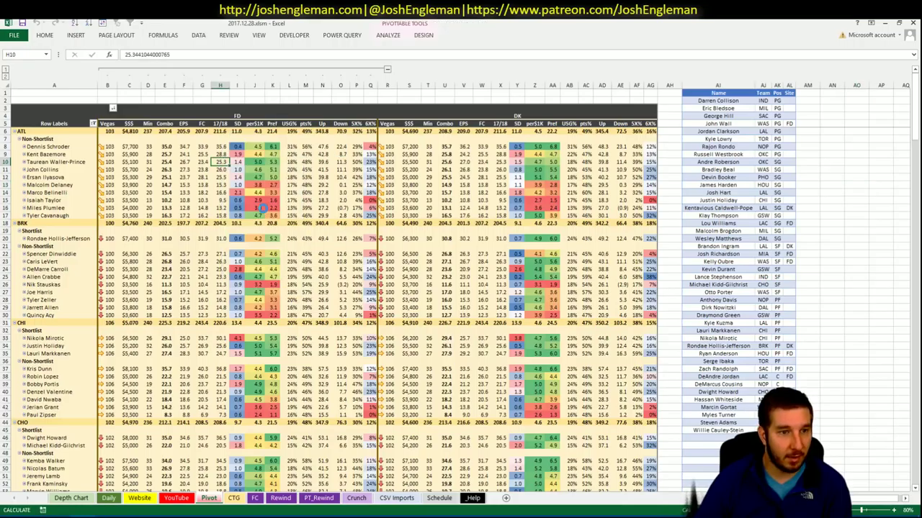